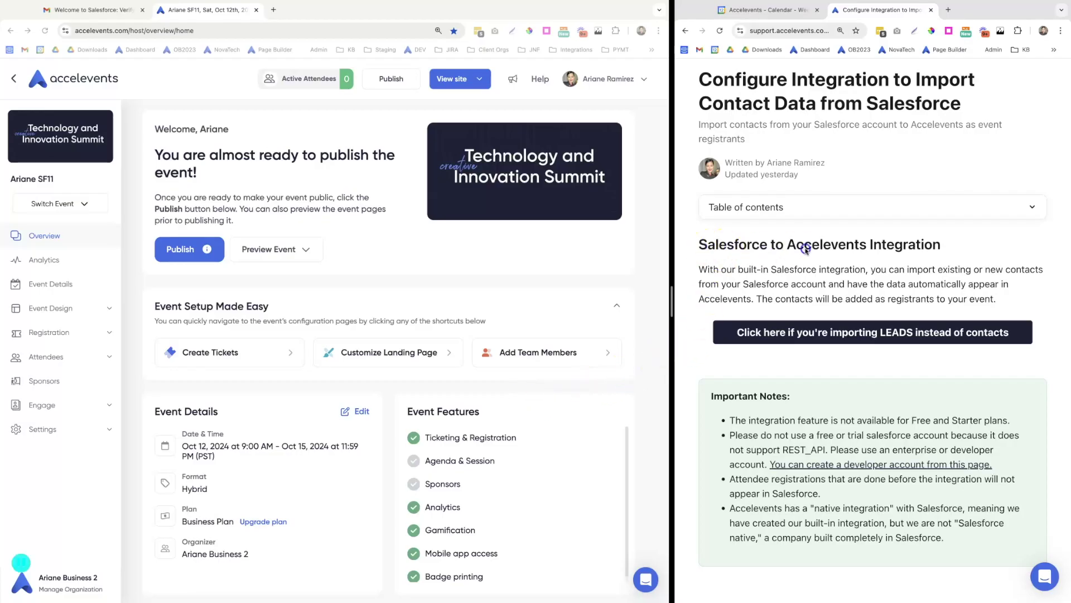
Highlight the 'Salesforce to Accelevents Integration' heading in the help article and scroll through it
left_click_drag(699, 246, 971, 246)
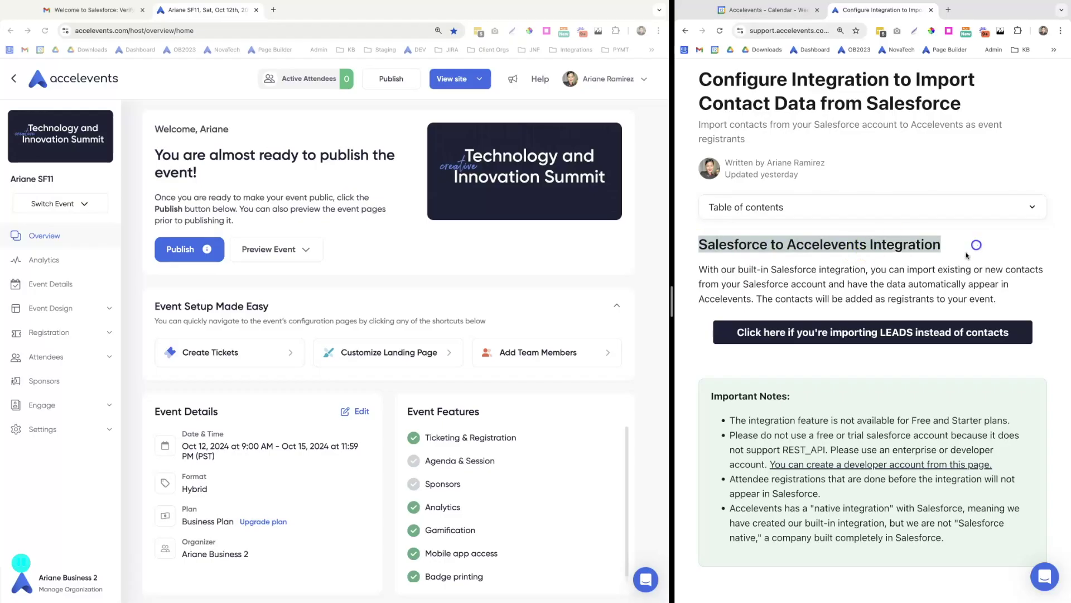
left_click(953, 267)
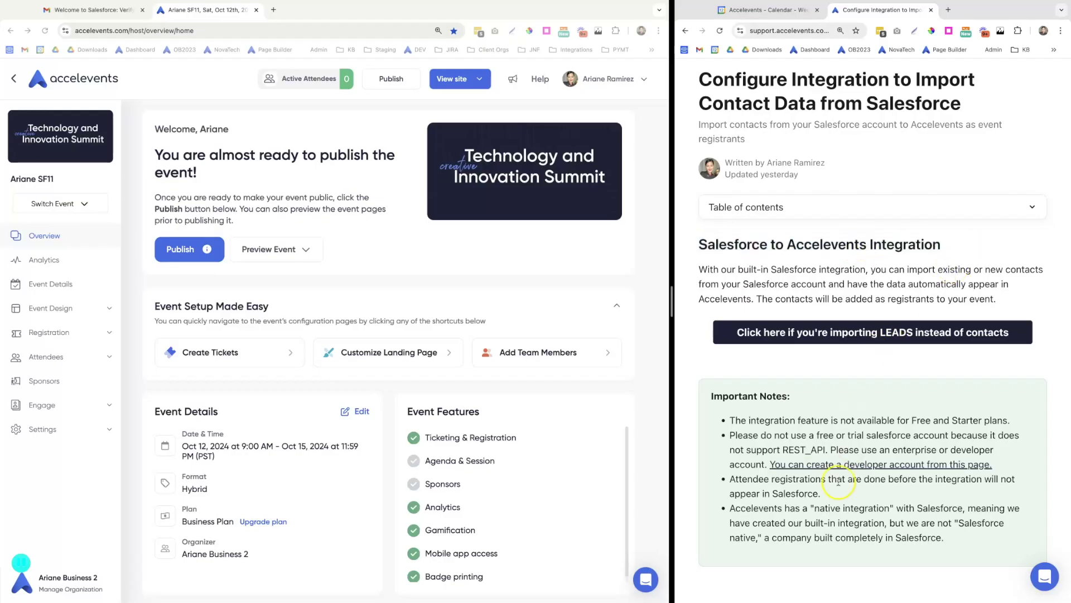
scroll(839, 483, "down", 9)
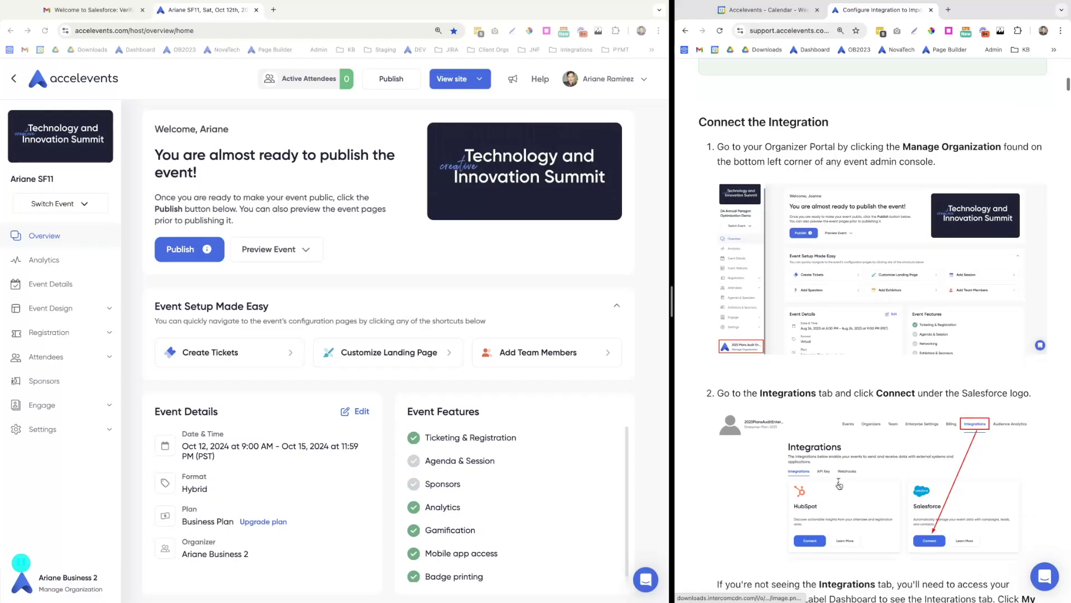
left_click(682, 391)
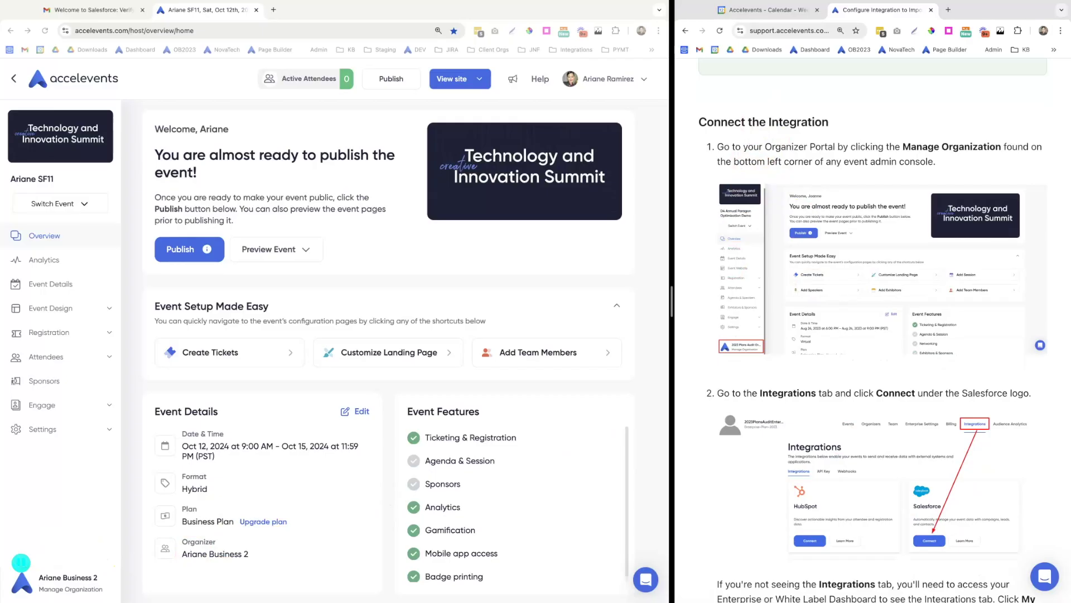
Go to Manage Organization > Integrations and click Connect under Salesforce
left_click(68, 588)
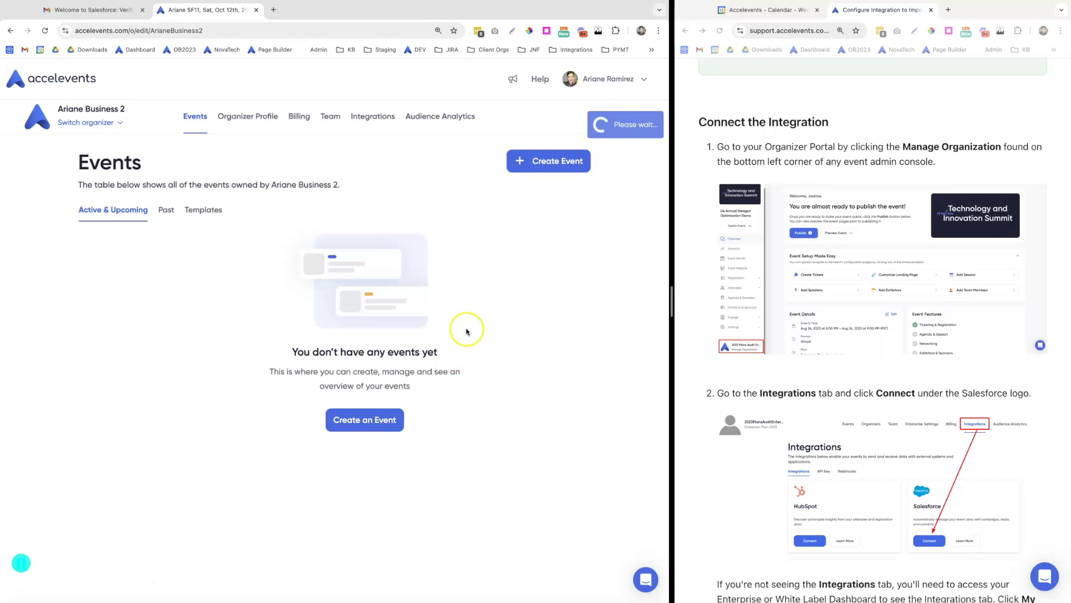
left_click(375, 119)
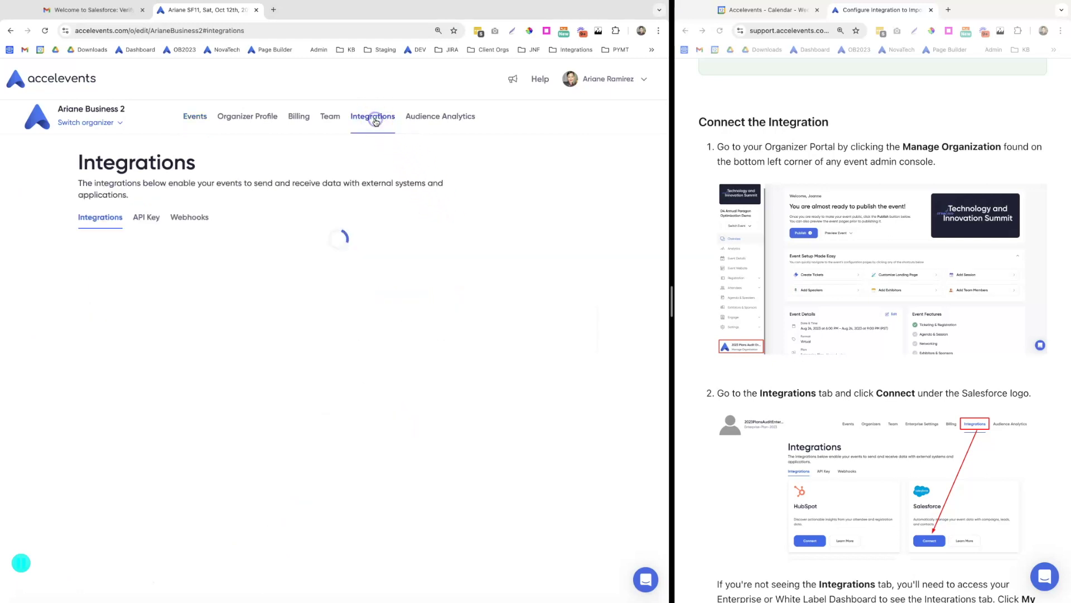
scroll(716, 450, "down", 4)
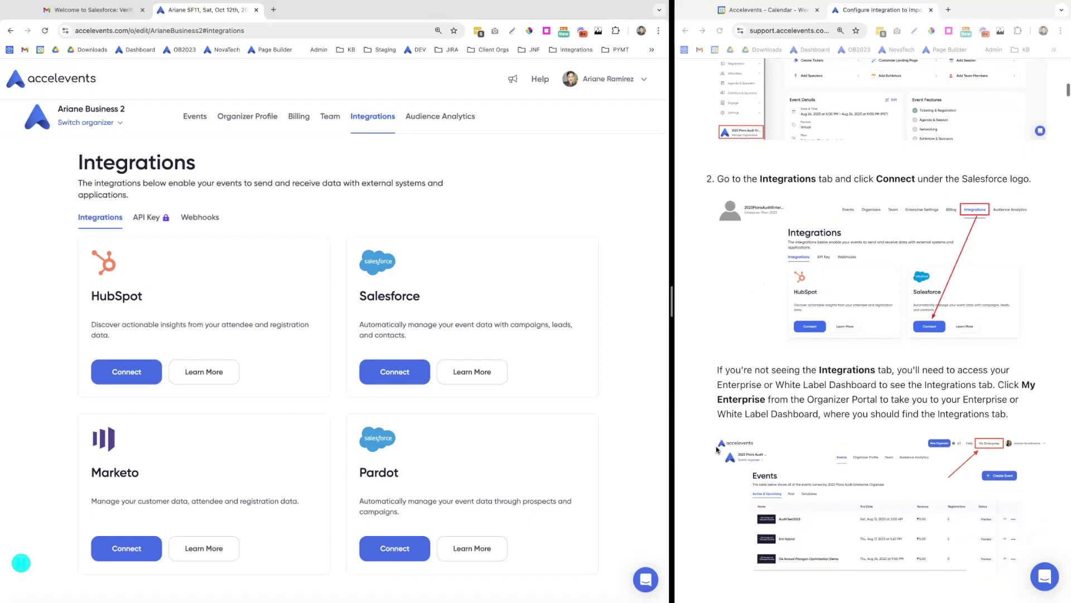
left_click(401, 380)
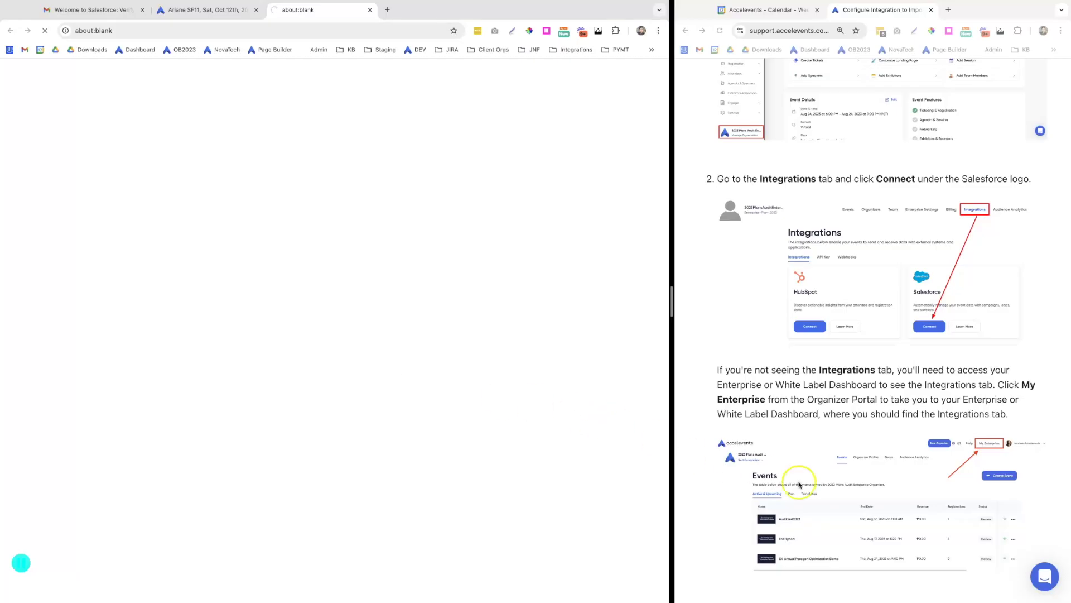
Create a new Salesforce authentication with a custom name
scroll(832, 490, "down", 8)
scroll(832, 494, "down", 4)
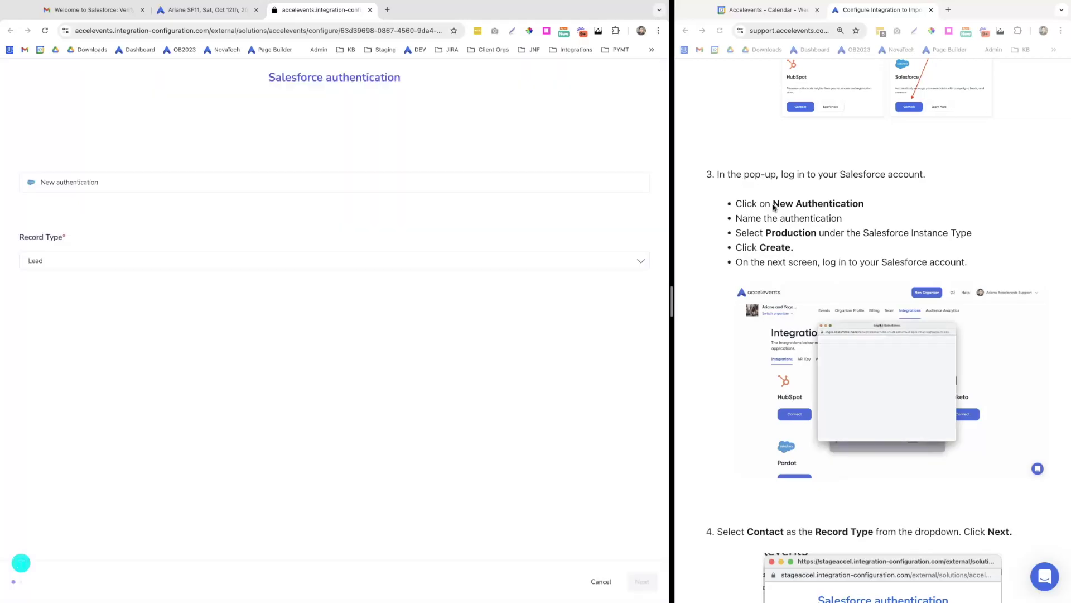
left_click(76, 186)
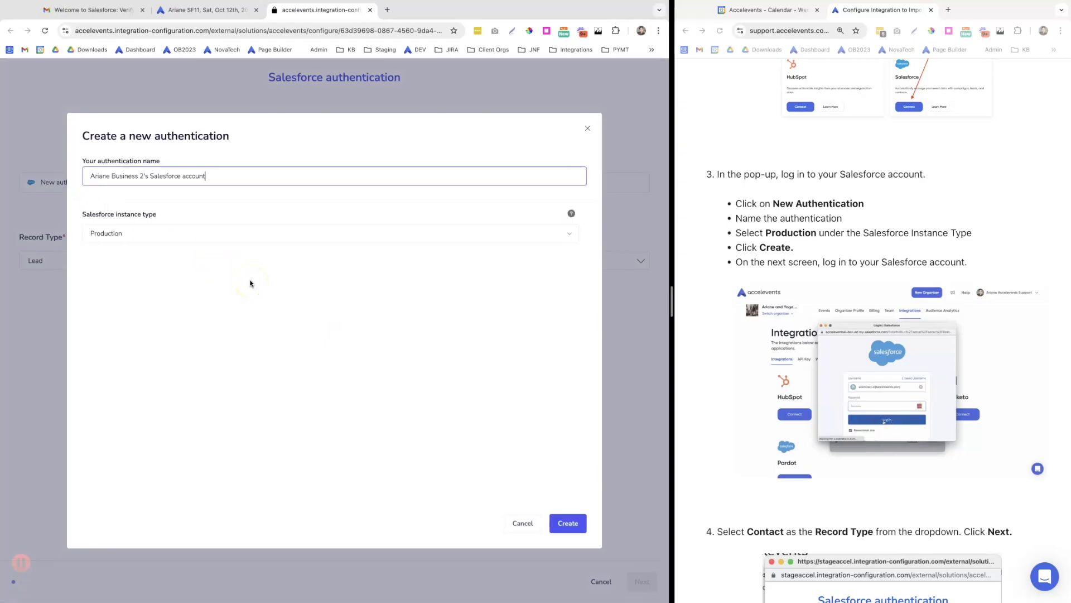
left_click_drag(216, 177, 92, 176)
type("Ariane")
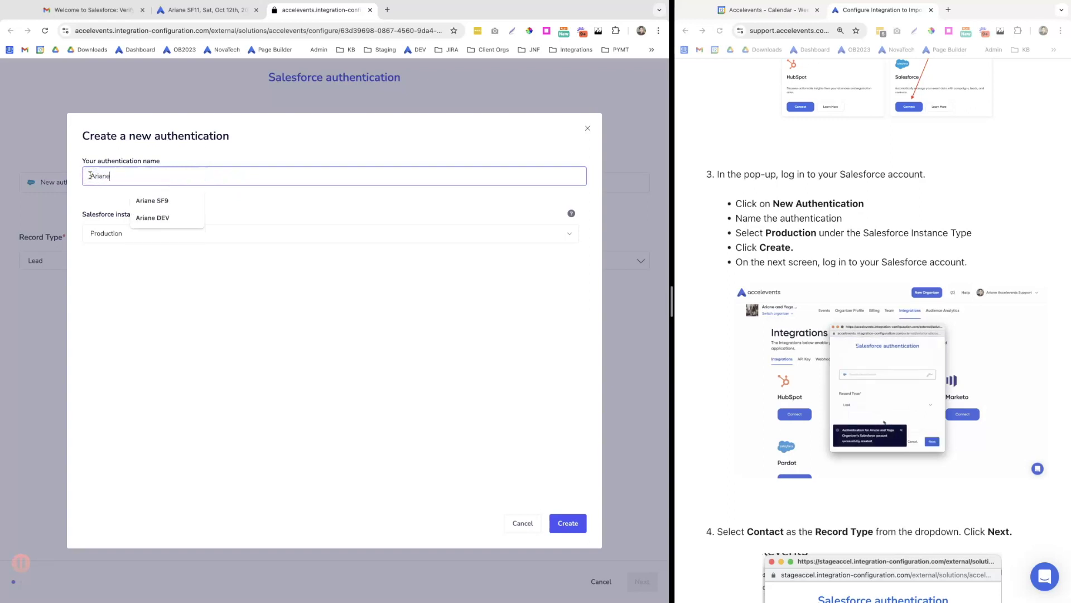
type(" SF11")
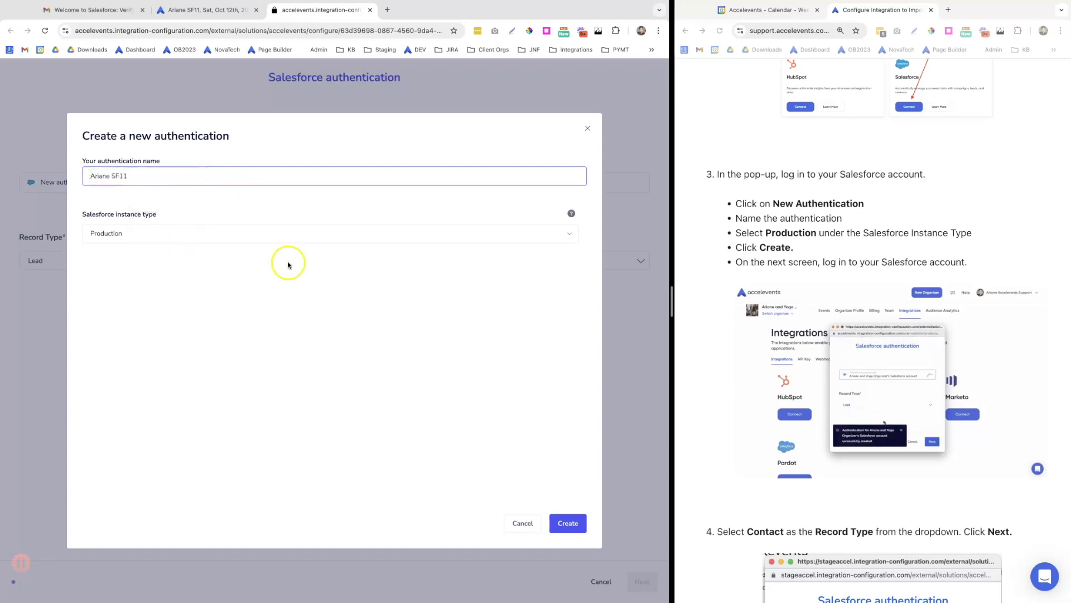
left_click(569, 524)
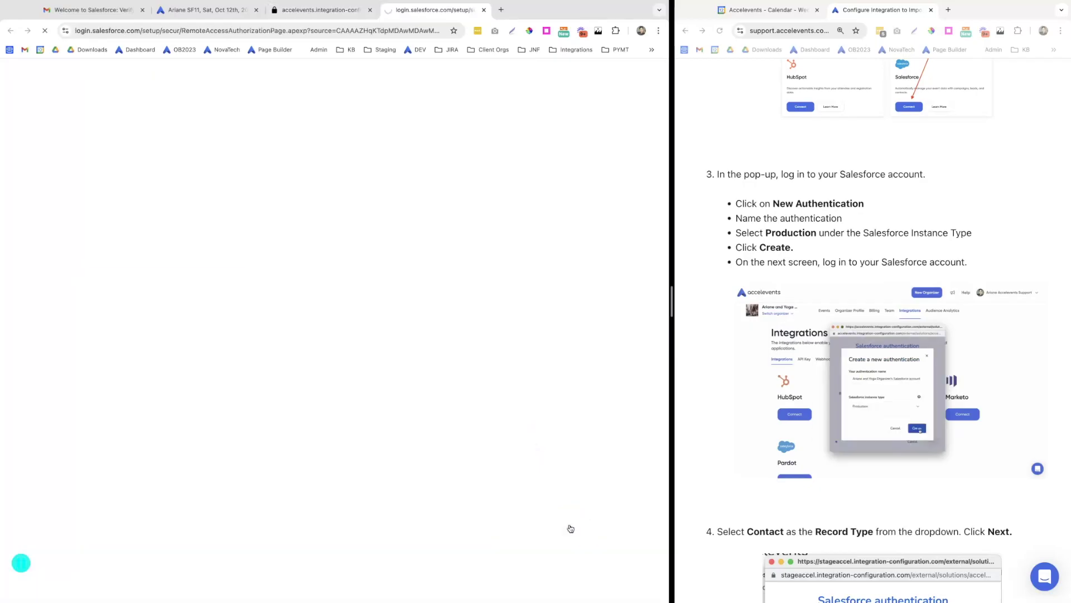
Log in to Salesforce and allow the app access to the account
left_click(161, 306)
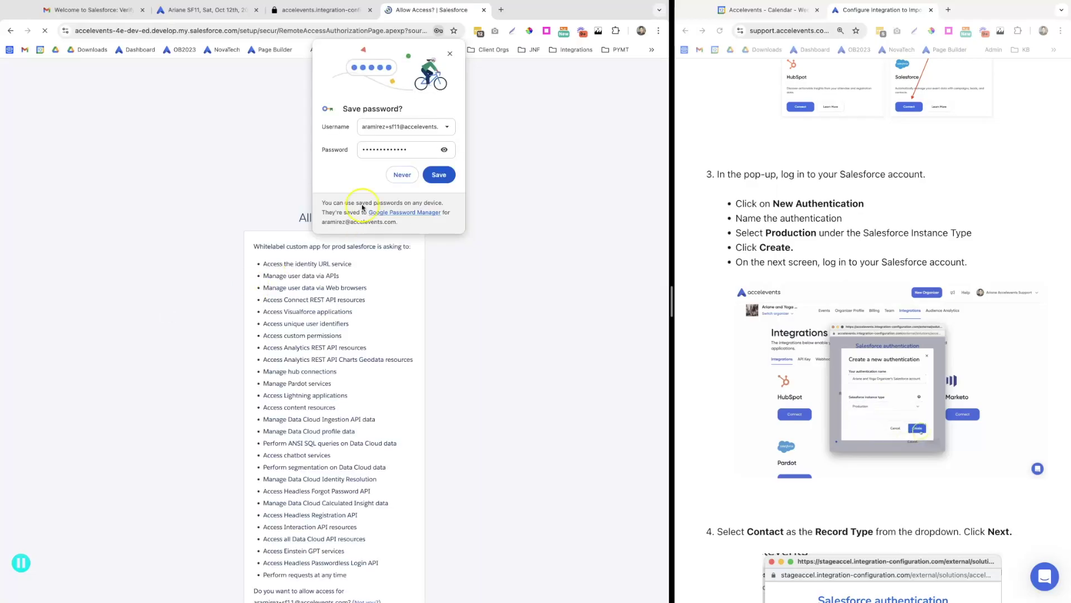
left_click(450, 53)
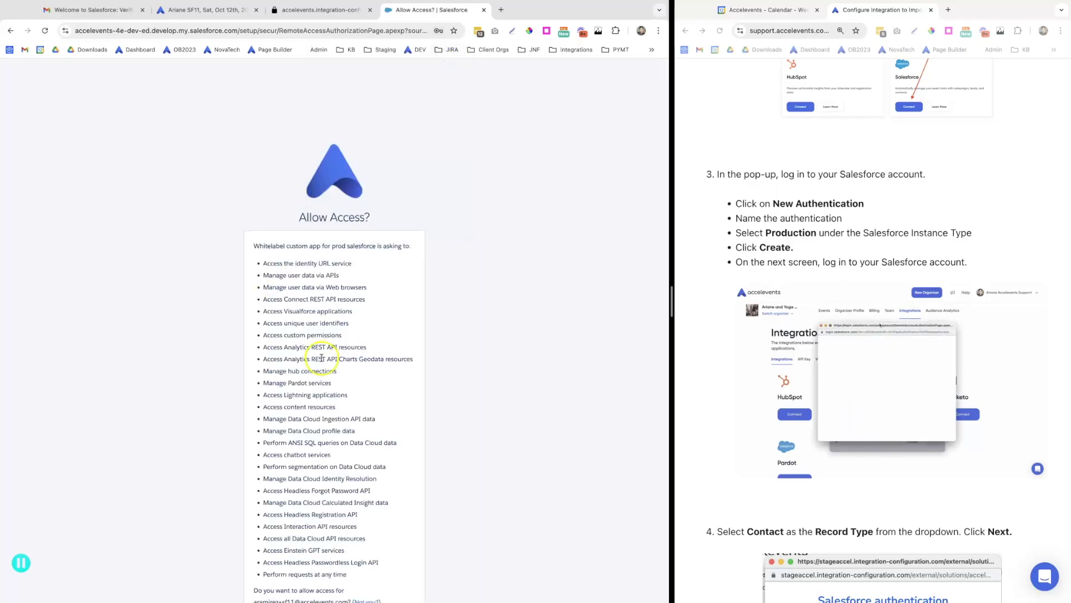
scroll(321, 357, "down", 3)
left_click(375, 537)
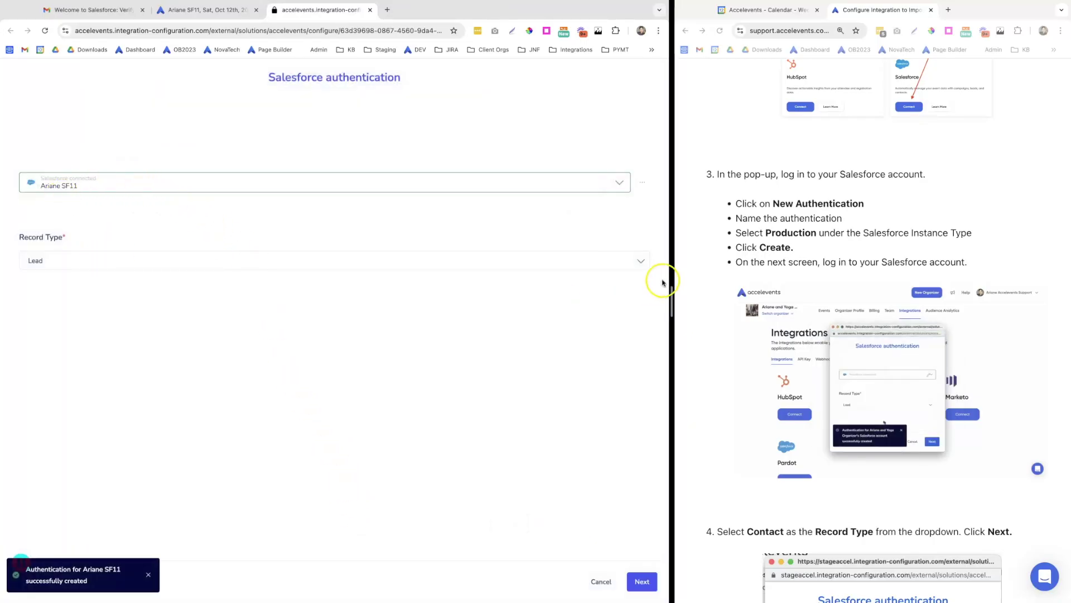
Set Record Type to Contact and advance to Import Data To Accelevents
scroll(819, 388, "down", 7)
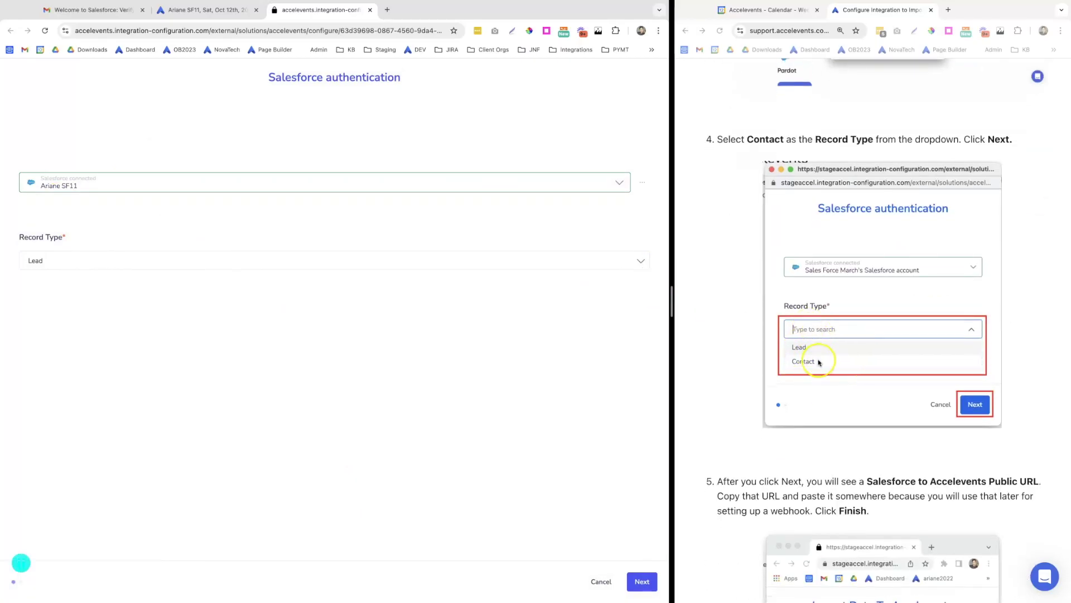
left_click(642, 261)
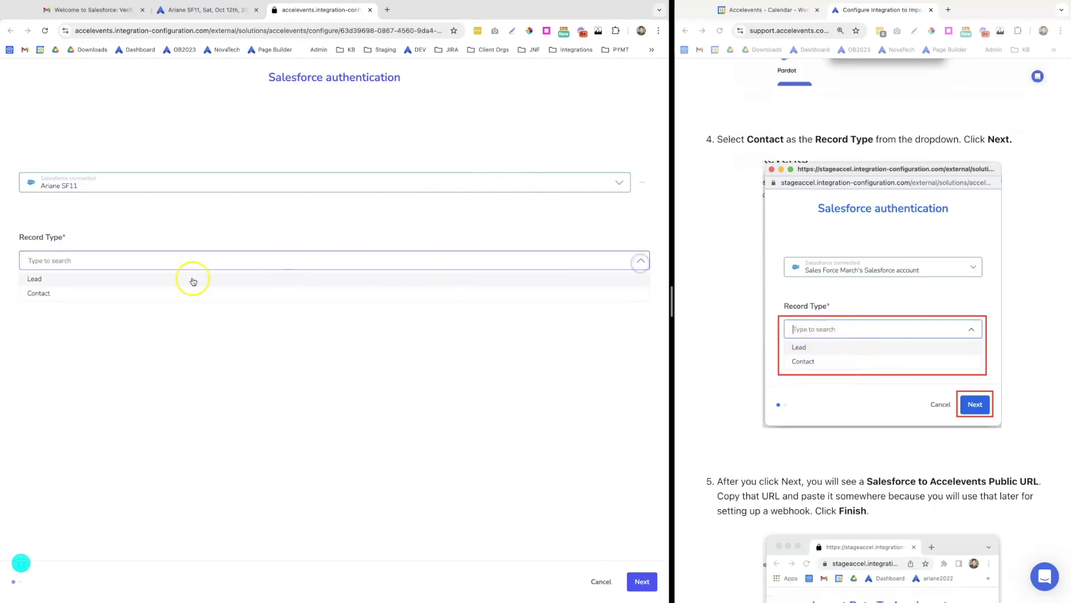
left_click(62, 299)
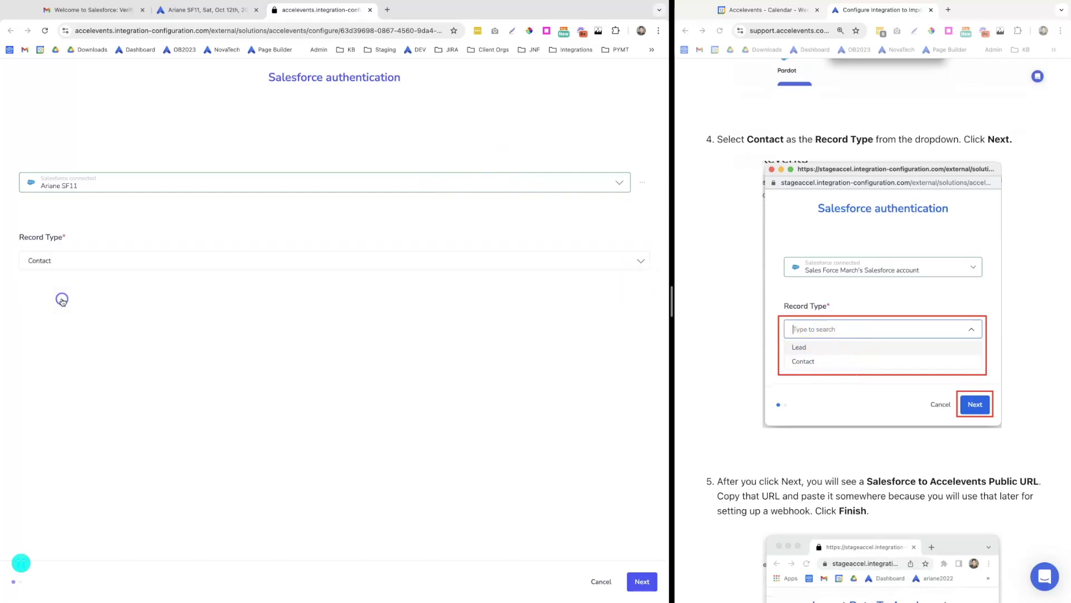
left_click(640, 584)
Copy the Salesforce To Accelevents Public Url and finish the integration setup
scroll(831, 544, "down", 6)
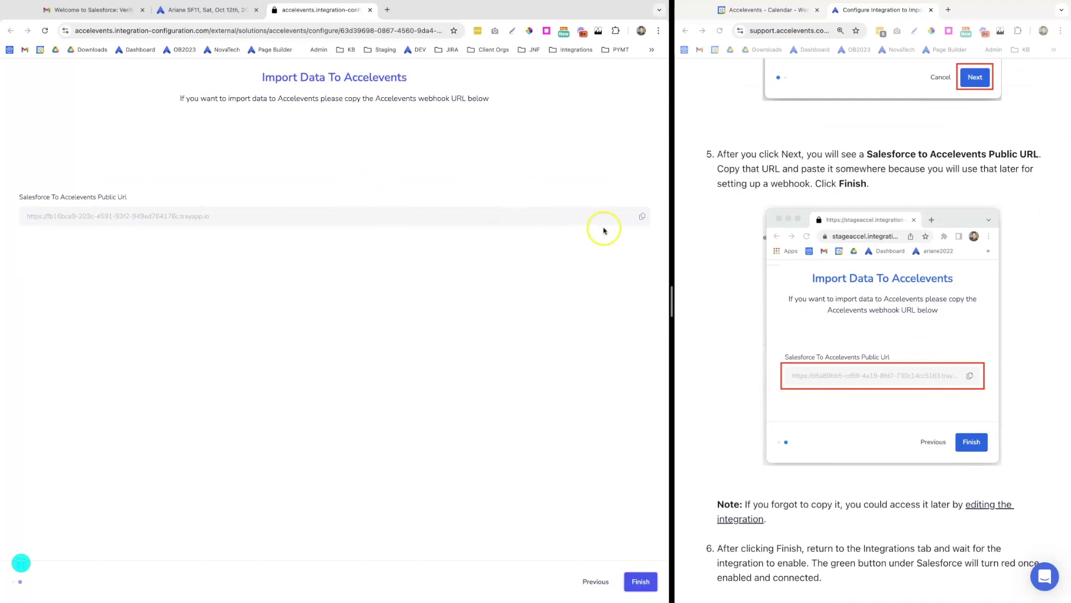
left_click(642, 217)
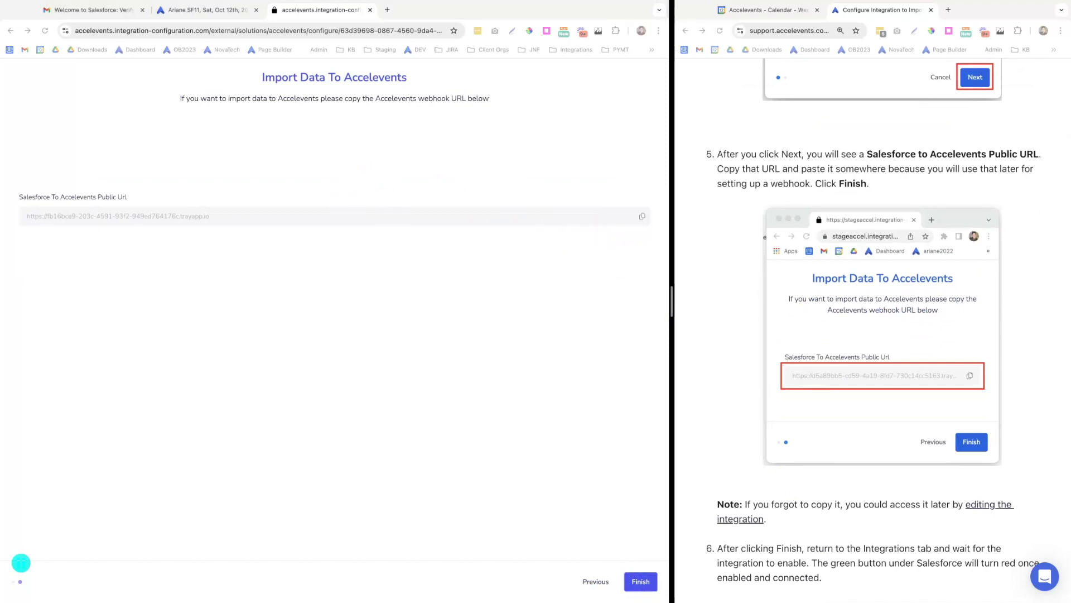
left_click(640, 581)
Highlight the help article's test-registration paragraph, then return to the organization's events list
scroll(722, 424, "down", 6)
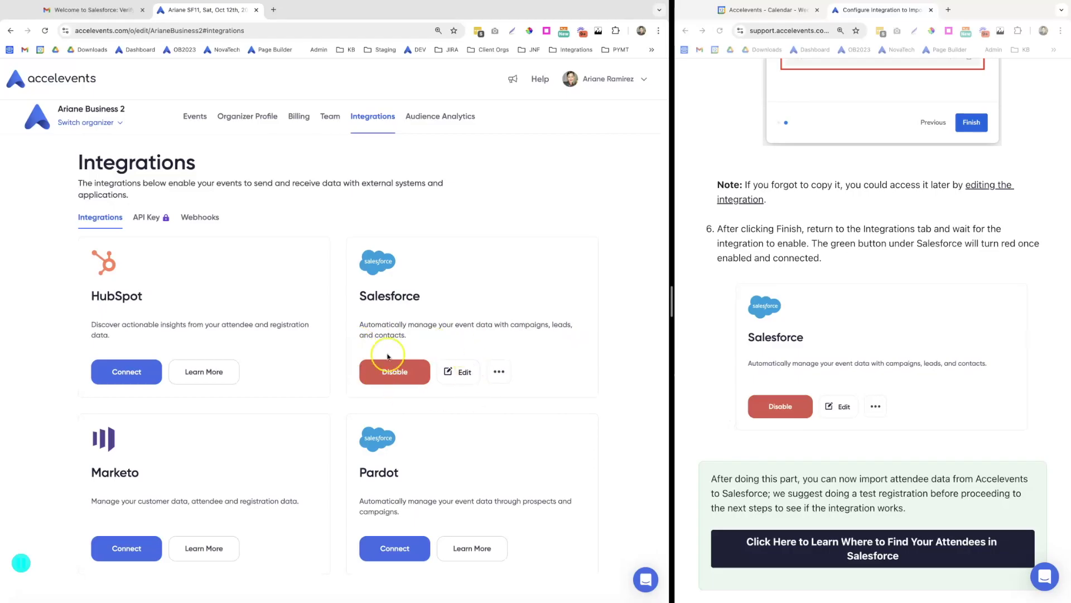
scroll(756, 421, "down", 2)
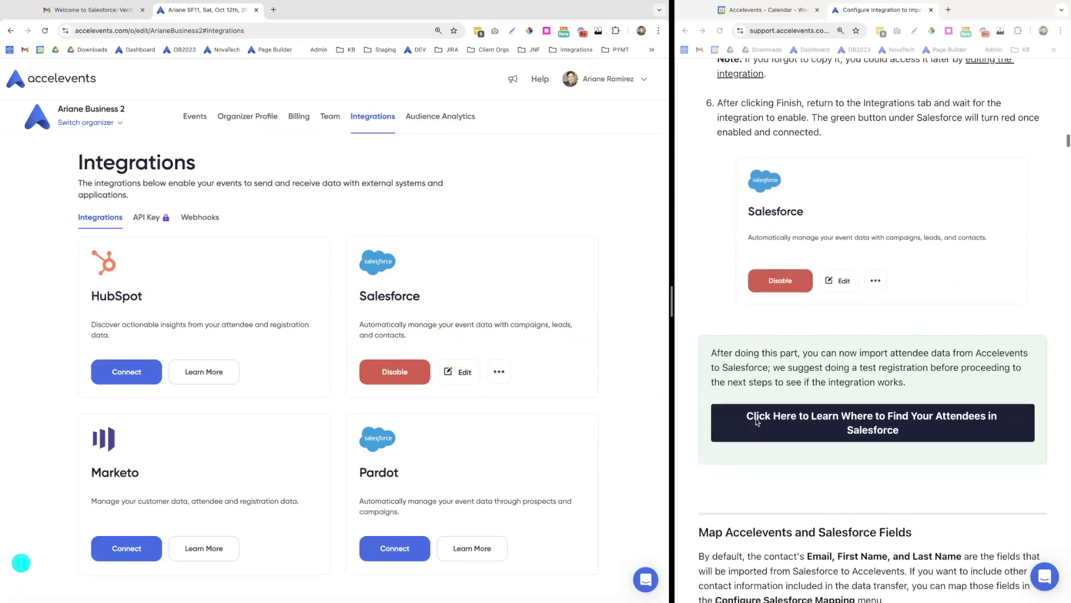
left_click(713, 354)
left_click_drag(725, 352, 848, 378)
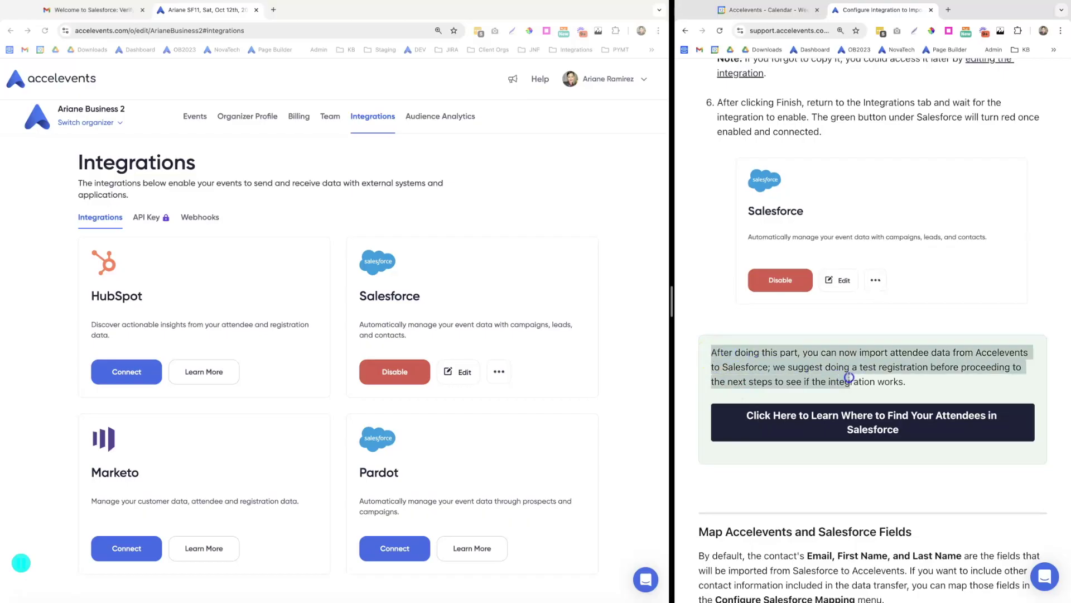
left_click(915, 384)
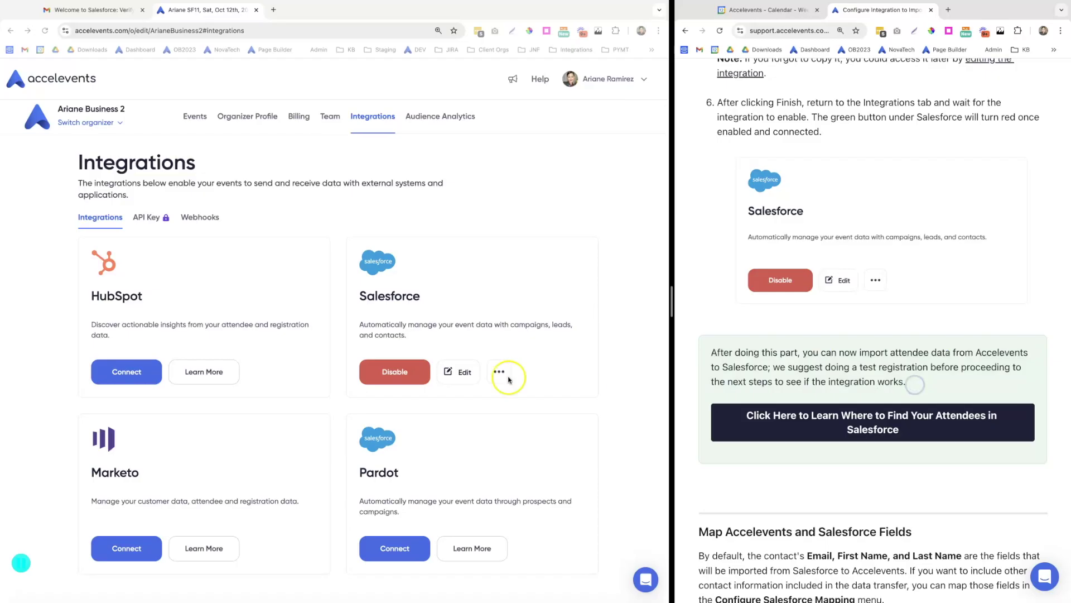
left_click(194, 119)
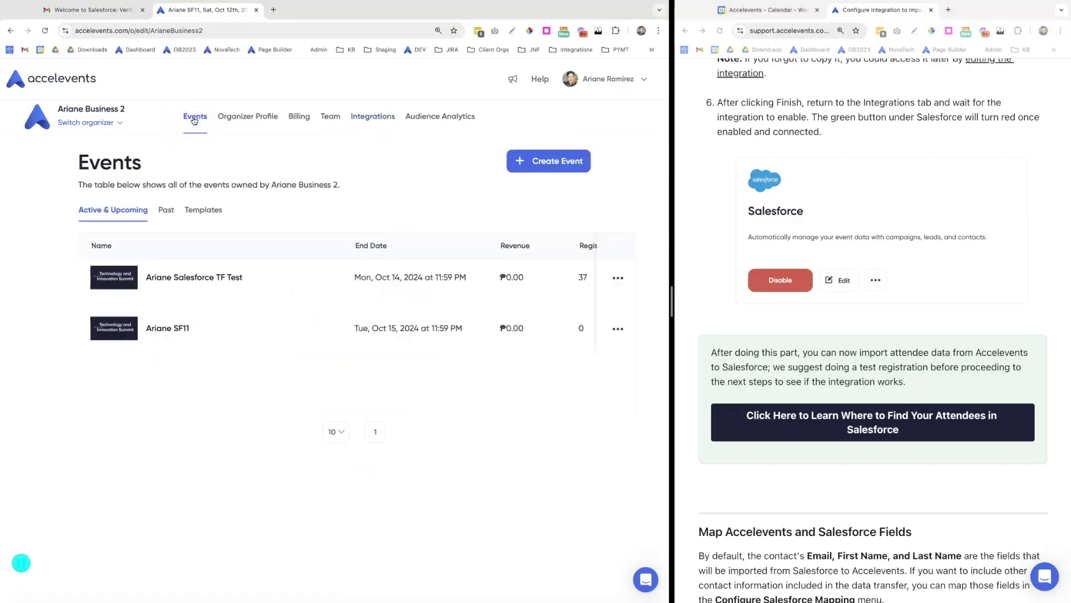
Open the second event's Add Attendees page and register a Free Admission ticket
left_click(168, 329)
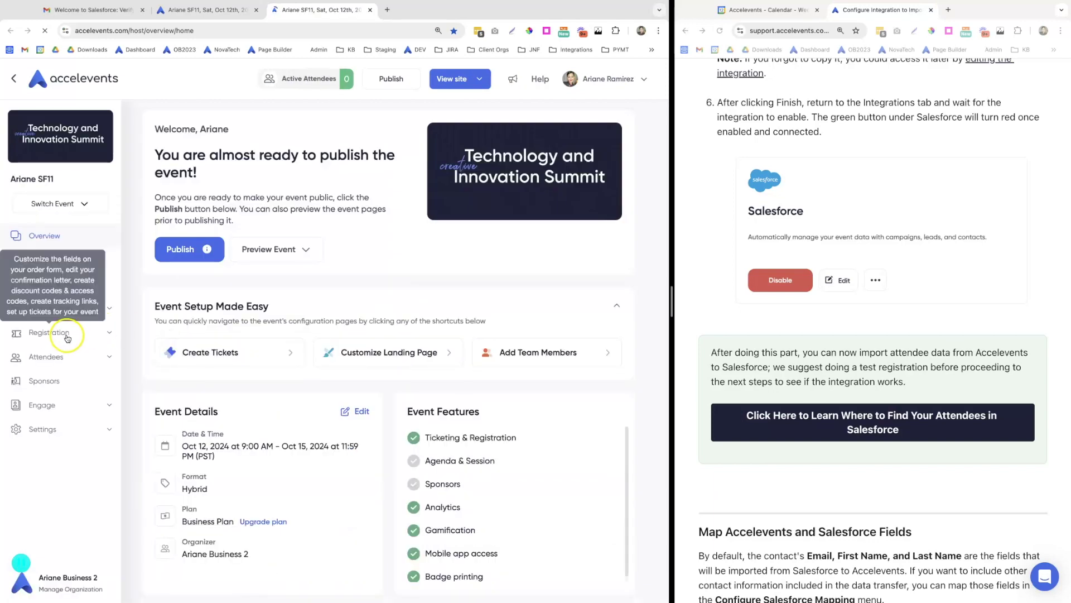
left_click(78, 357)
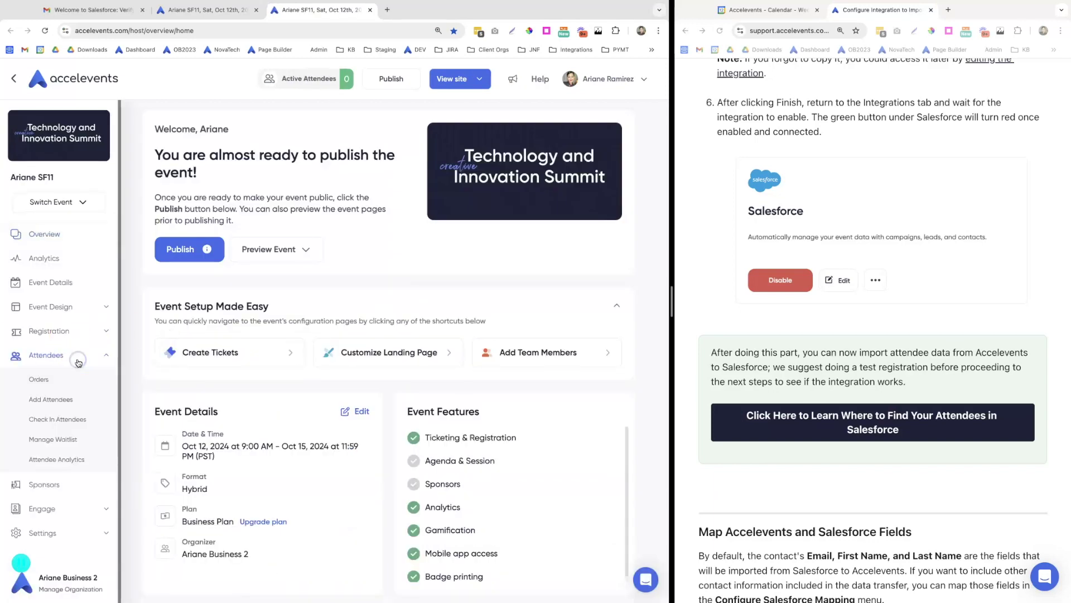
left_click(77, 399)
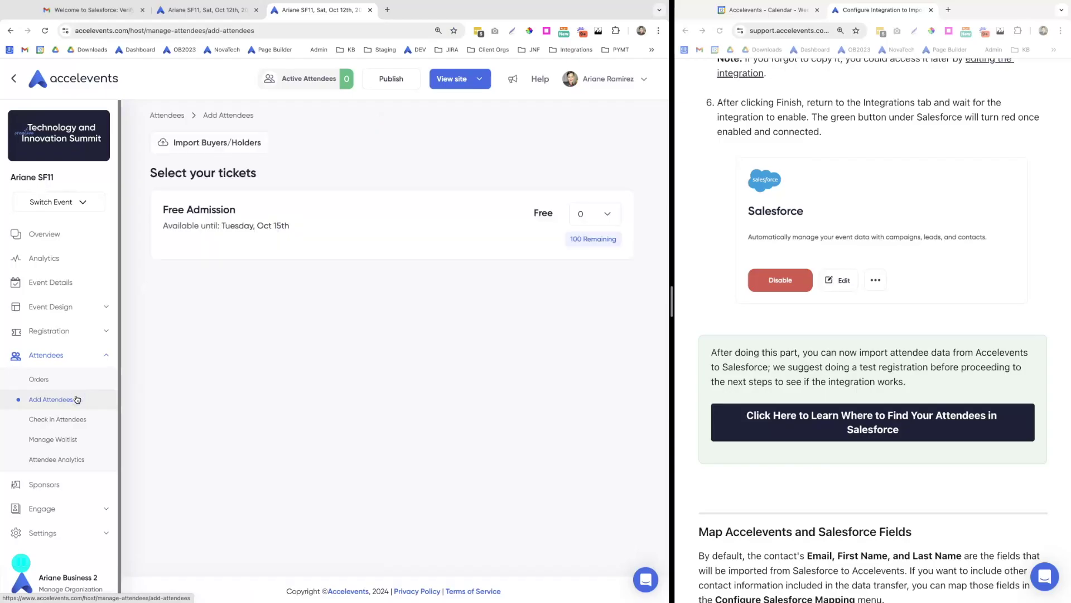
left_click(395, 393)
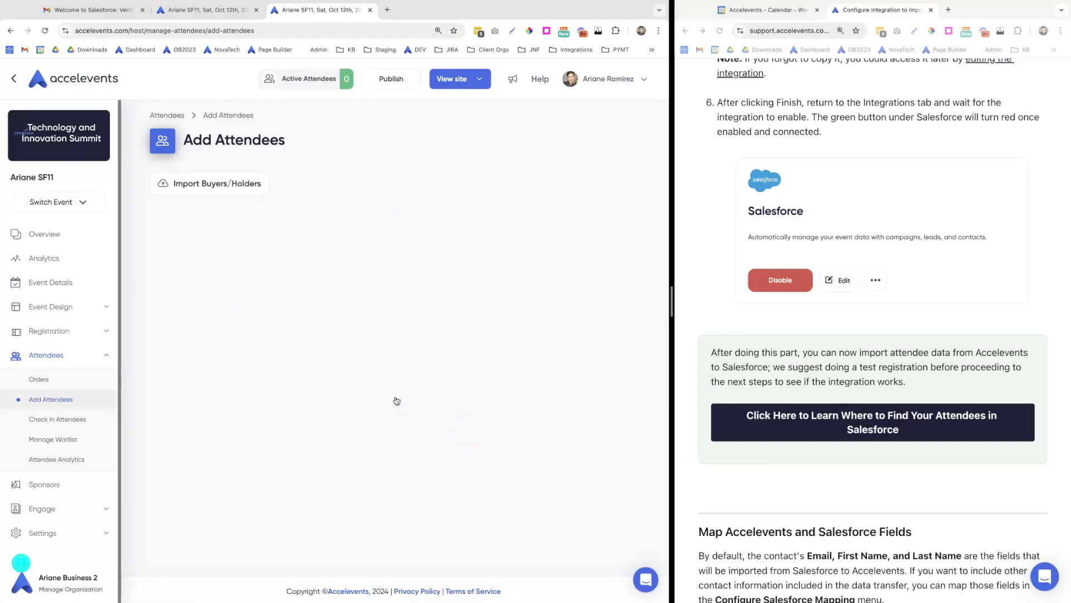
Autofill buyer details, choose 'Send the tickets to me', submit, and open Salesforce Contacts
scroll(308, 366, "down", 5)
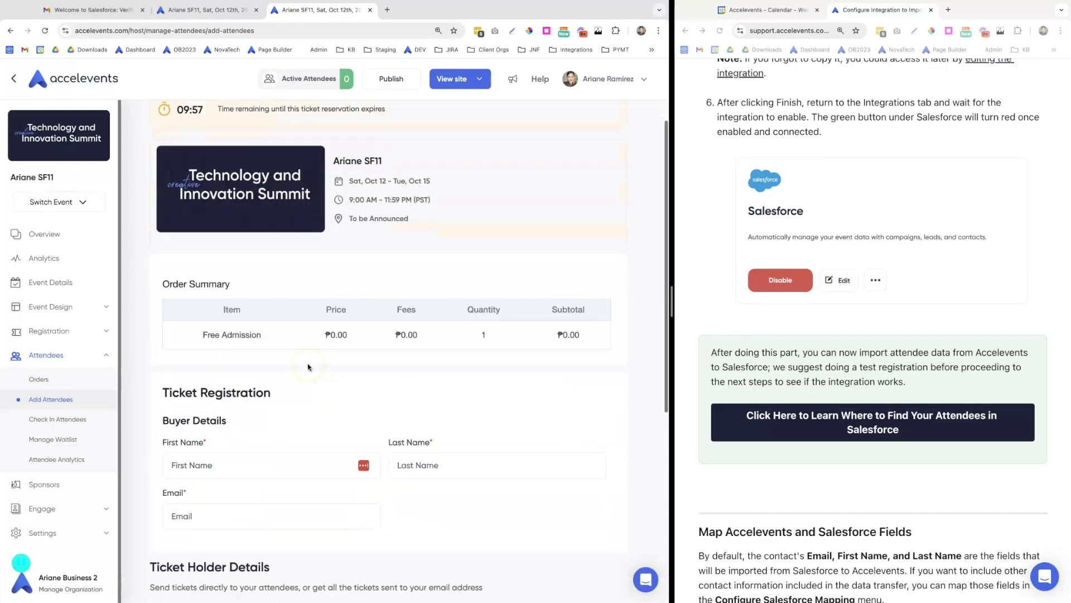
left_click(185, 327)
left_click(240, 358)
left_click(405, 494)
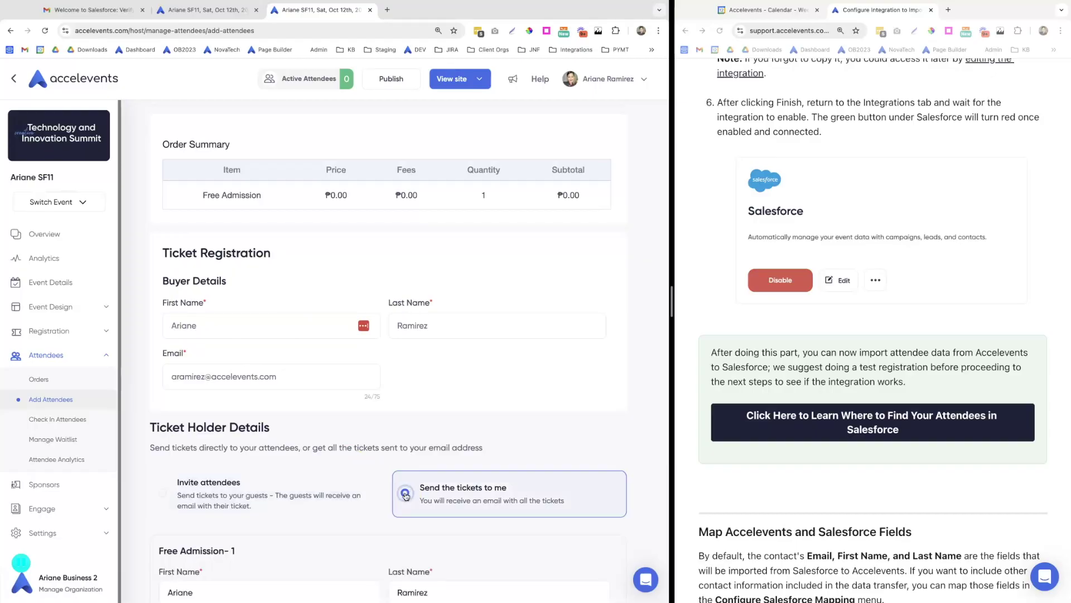
scroll(406, 496, "down", 3)
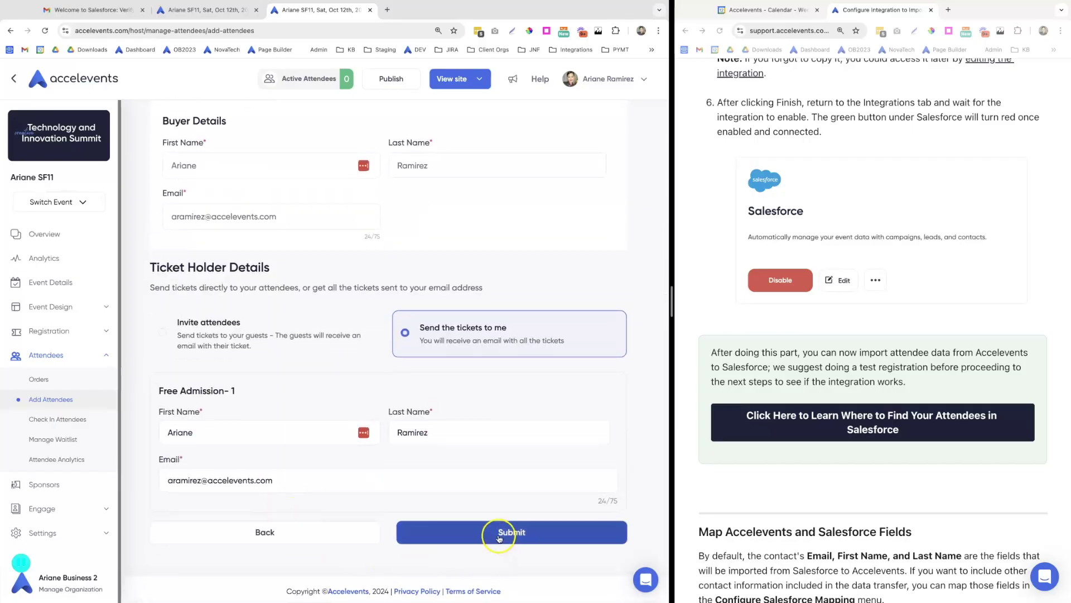
left_click(495, 532)
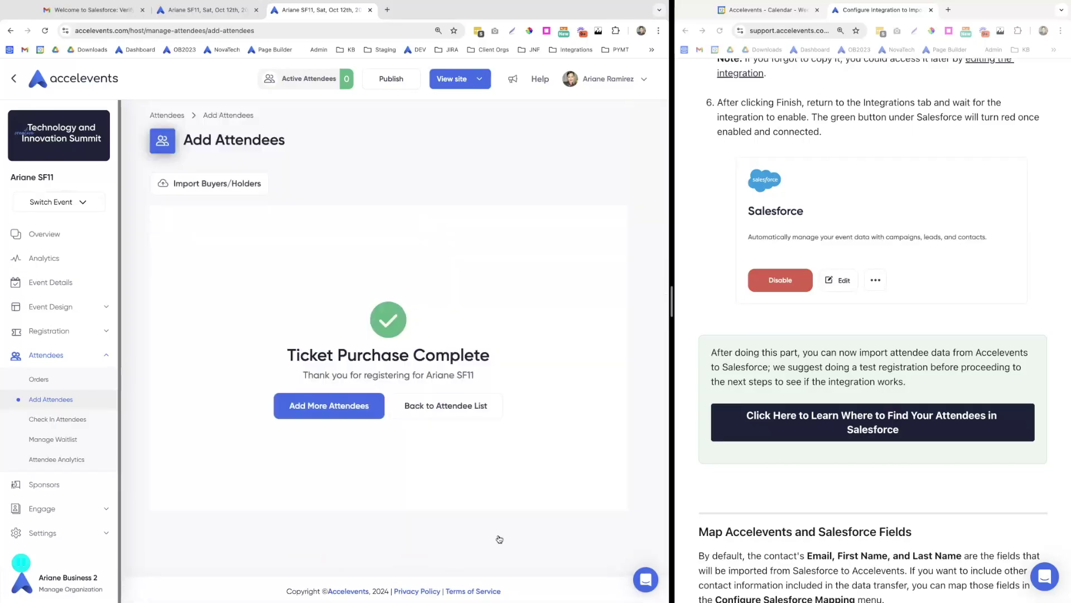
left_click(951, 10)
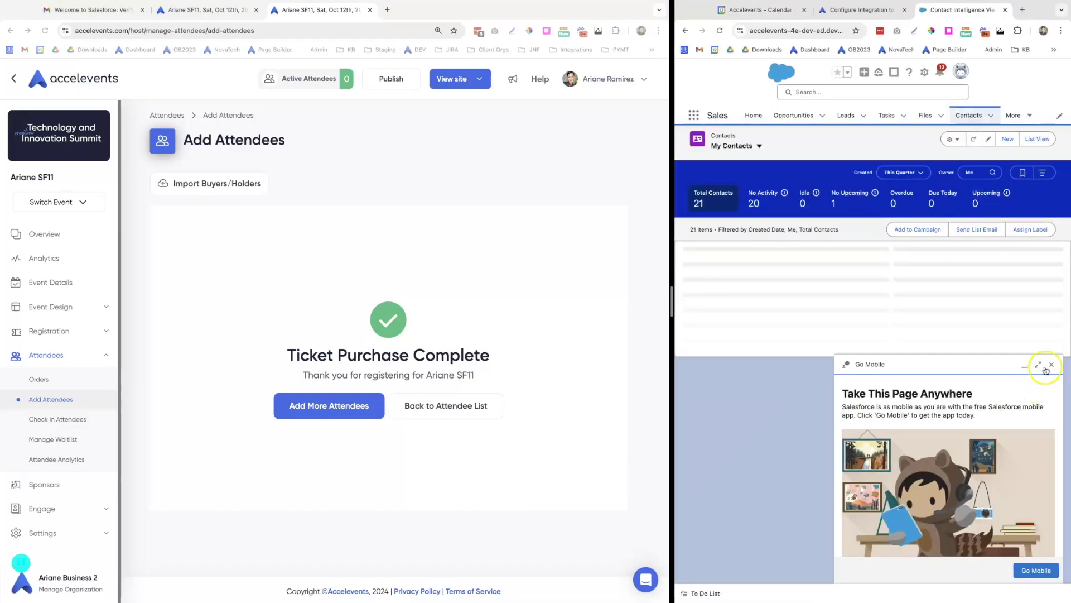
Open the newly created Salesforce contact and check its name on the Details tab
left_click_drag(674, 298, 521, 299)
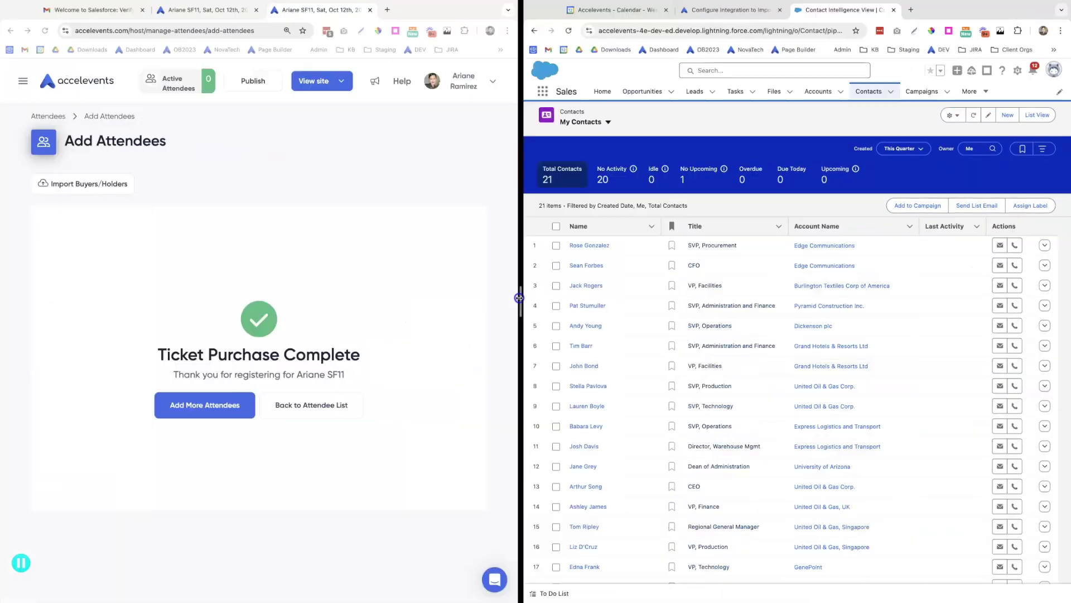
scroll(753, 391, "down", 3)
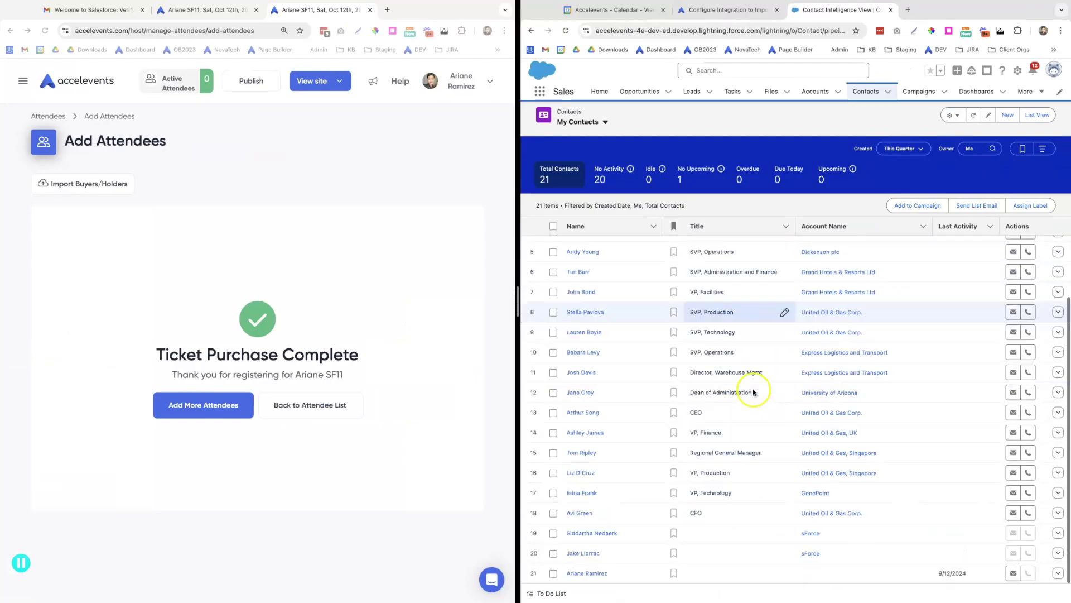
left_click(587, 574)
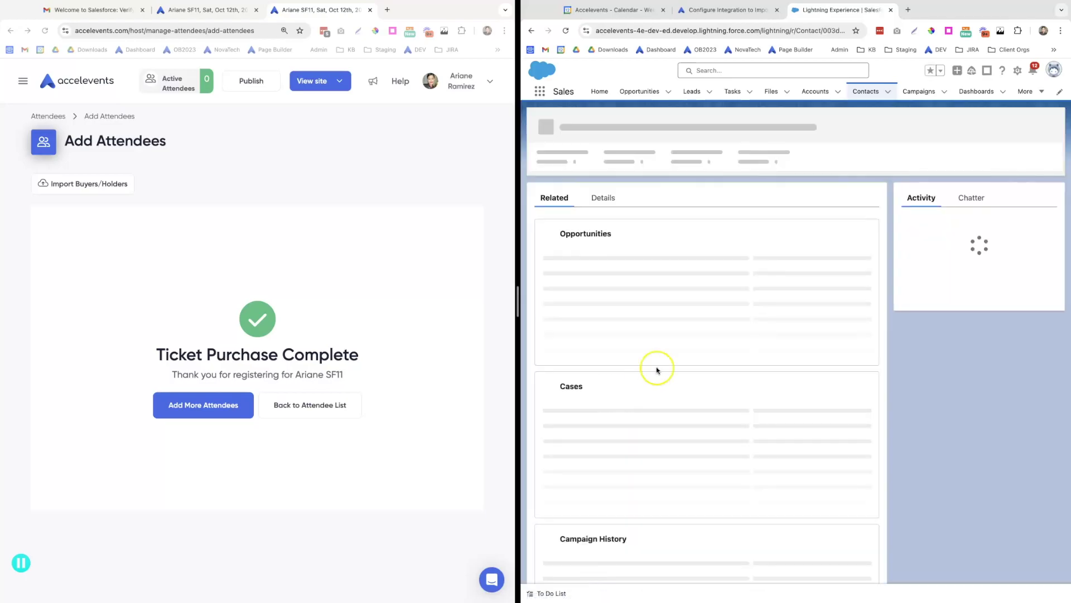
left_click(609, 199)
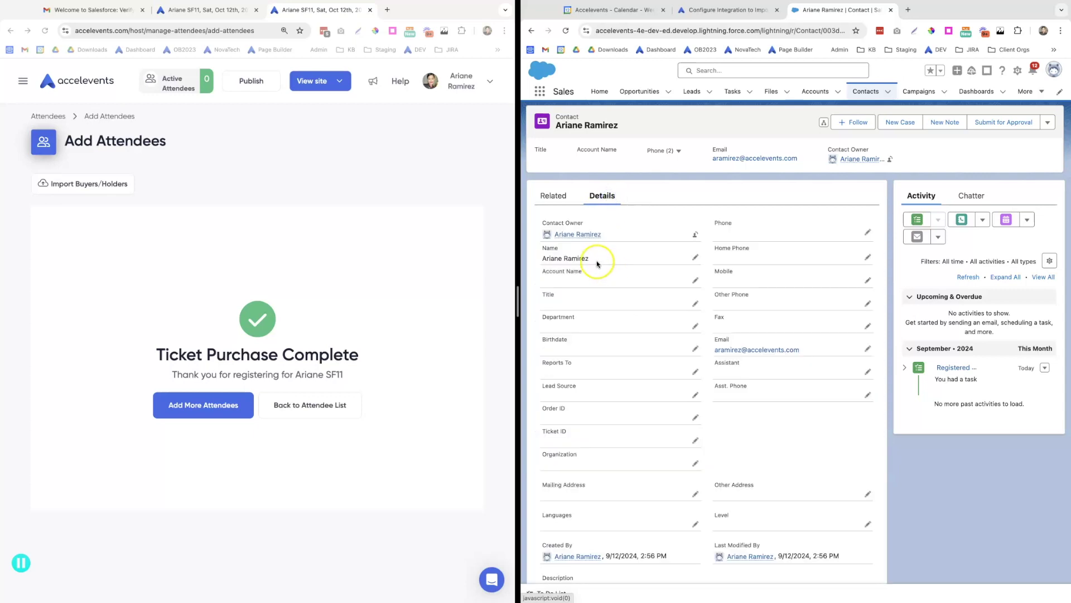
left_click_drag(566, 258, 548, 258)
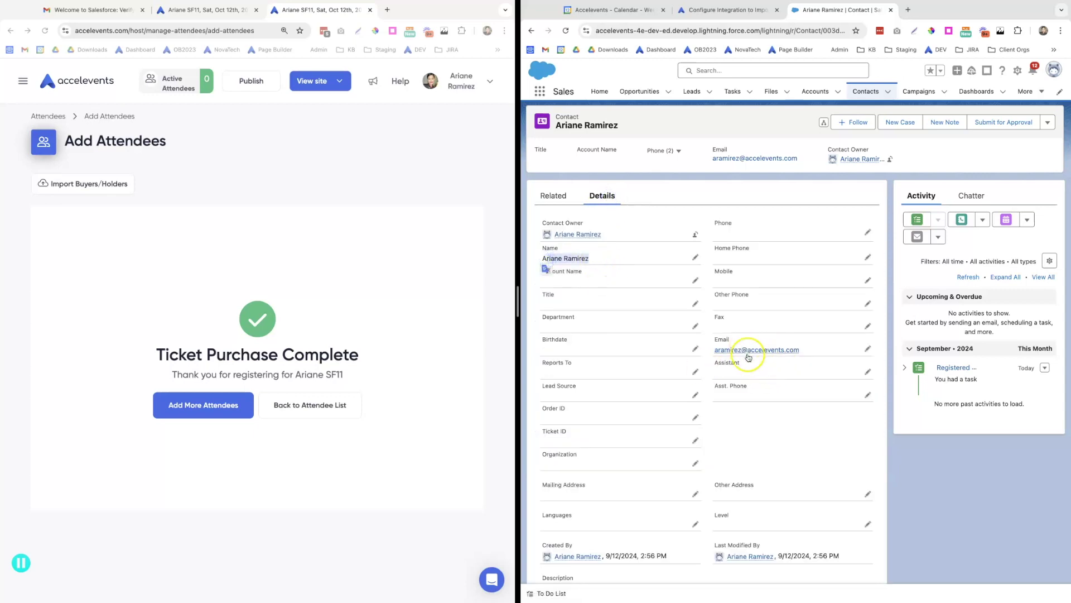
left_click(865, 91)
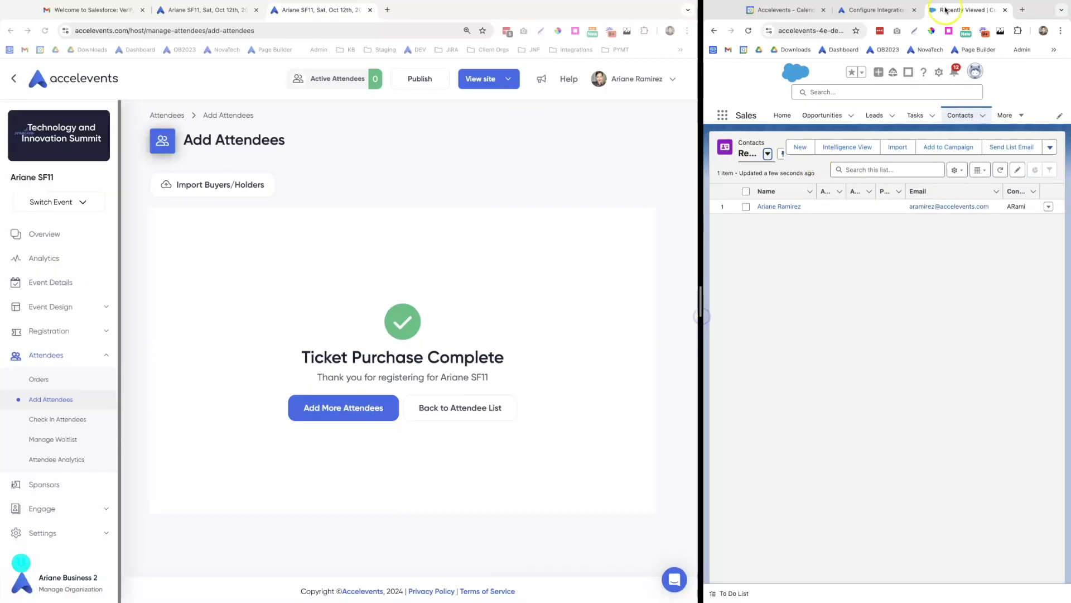
Return to the help article's Map Accelevents and Salesforce Fields section
left_click(873, 10)
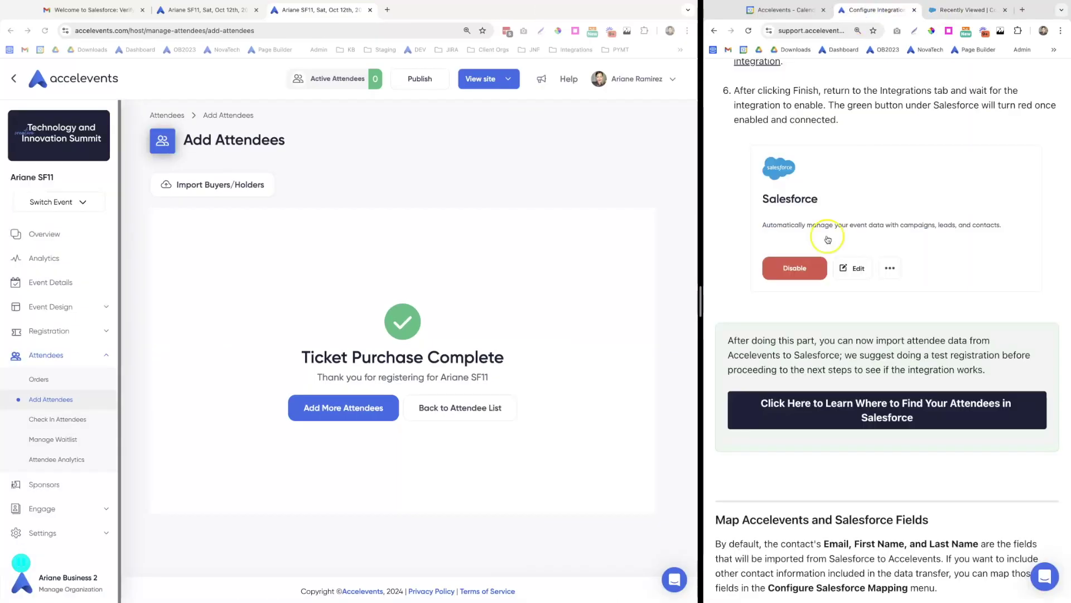
scroll(808, 336, "down", 4)
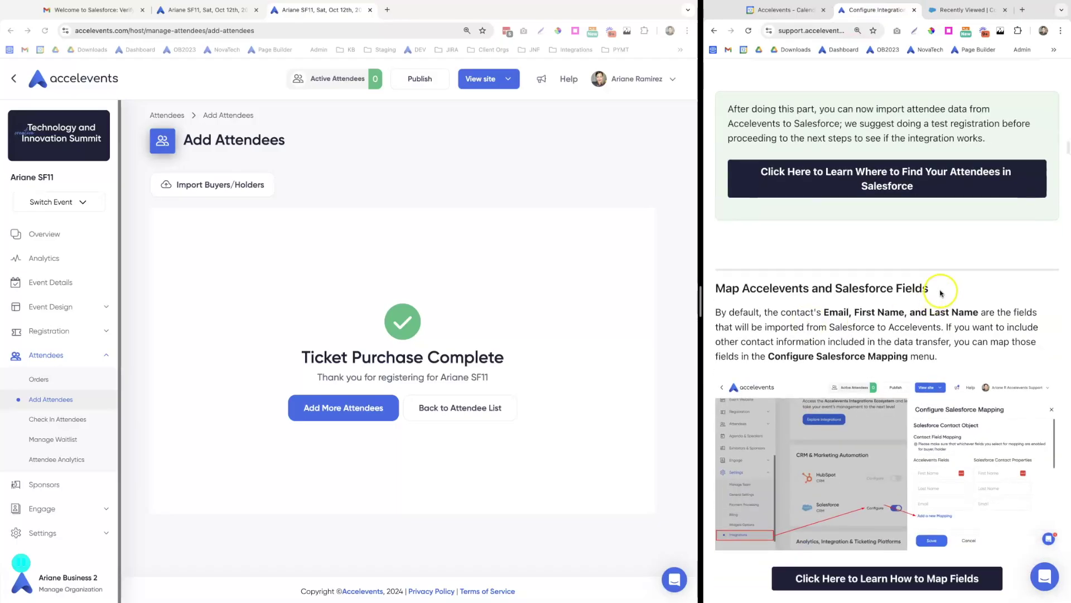
left_click_drag(928, 291, 725, 290)
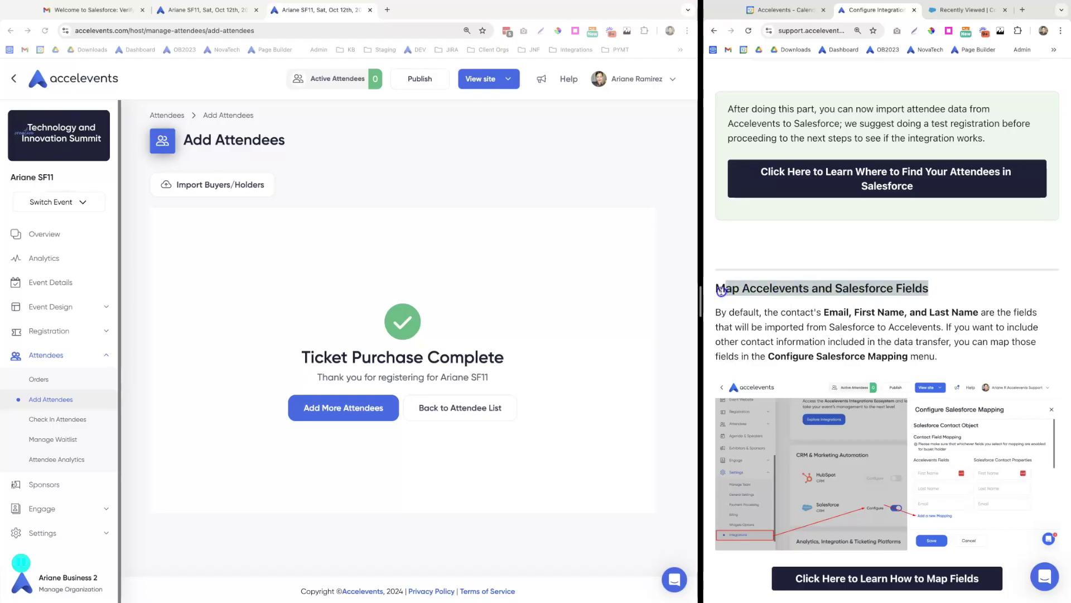
Switch on Include for Organization and Job Title on the Order Form's Ticket Holder tab
left_click(727, 313)
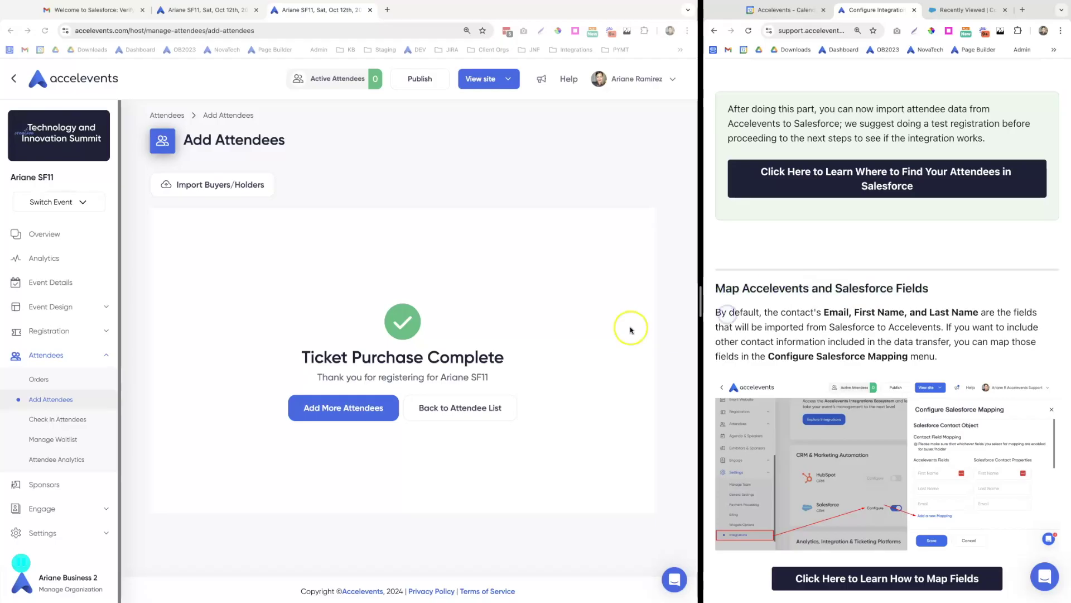
left_click(74, 337)
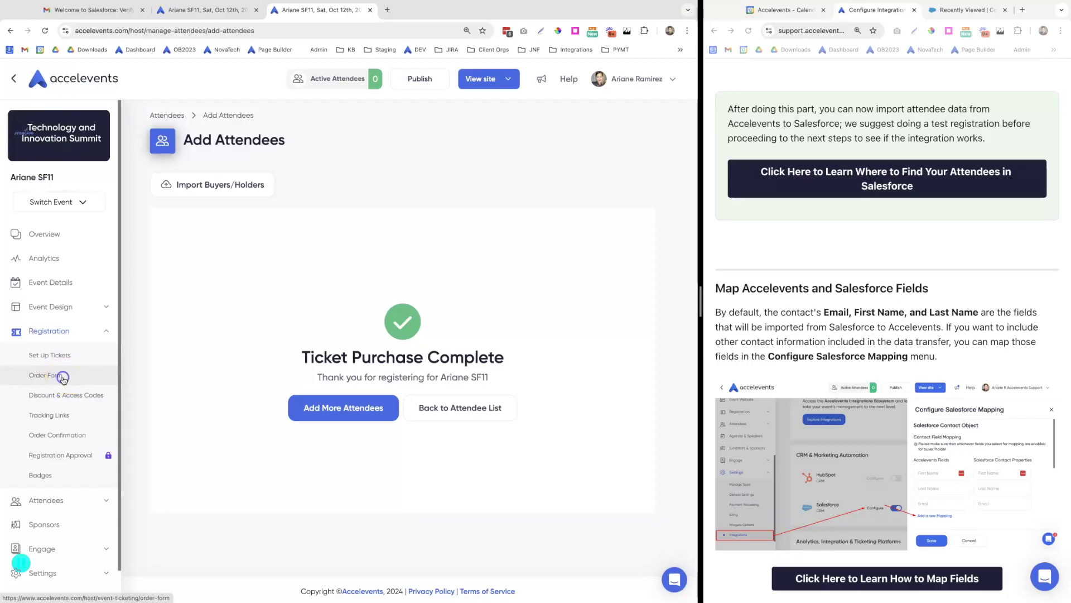
left_click(62, 377)
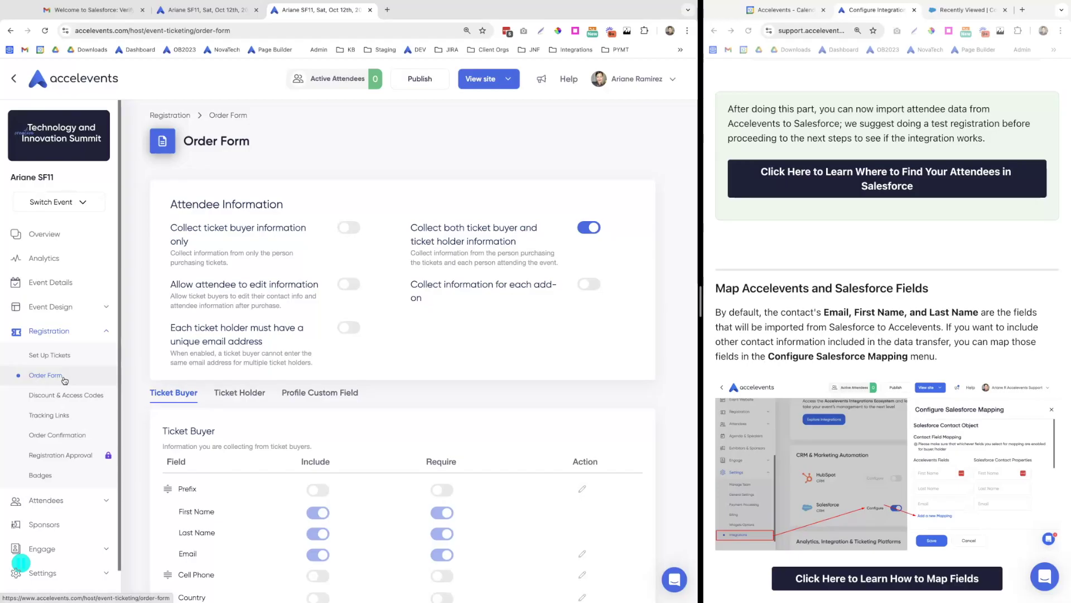
left_click(237, 394)
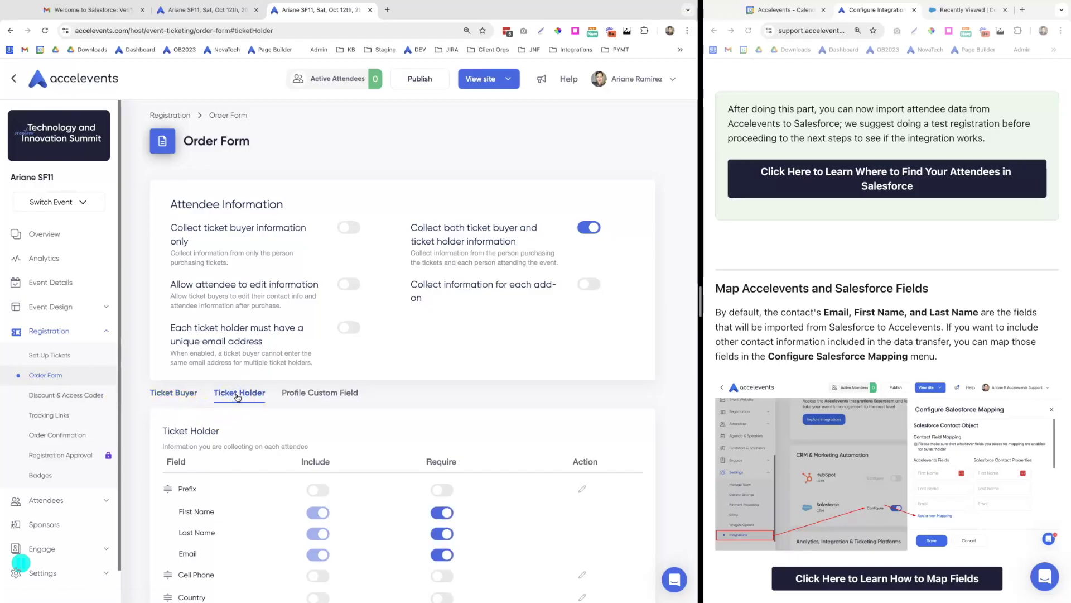
scroll(237, 397, "down", 7)
left_click(318, 353)
left_click(321, 378)
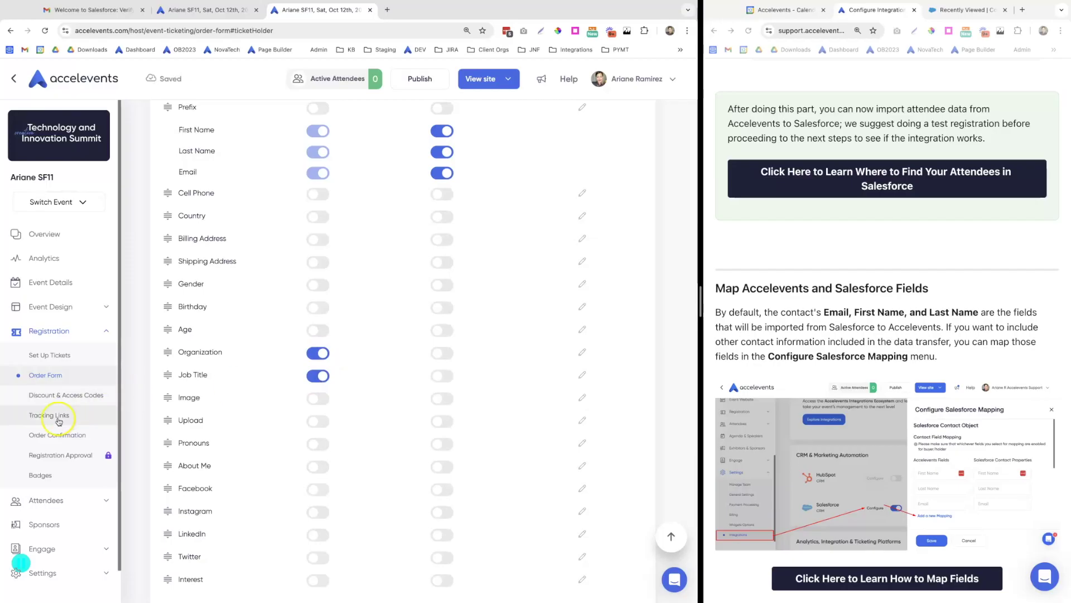
scroll(50, 418, "down", 3)
left_click(73, 536)
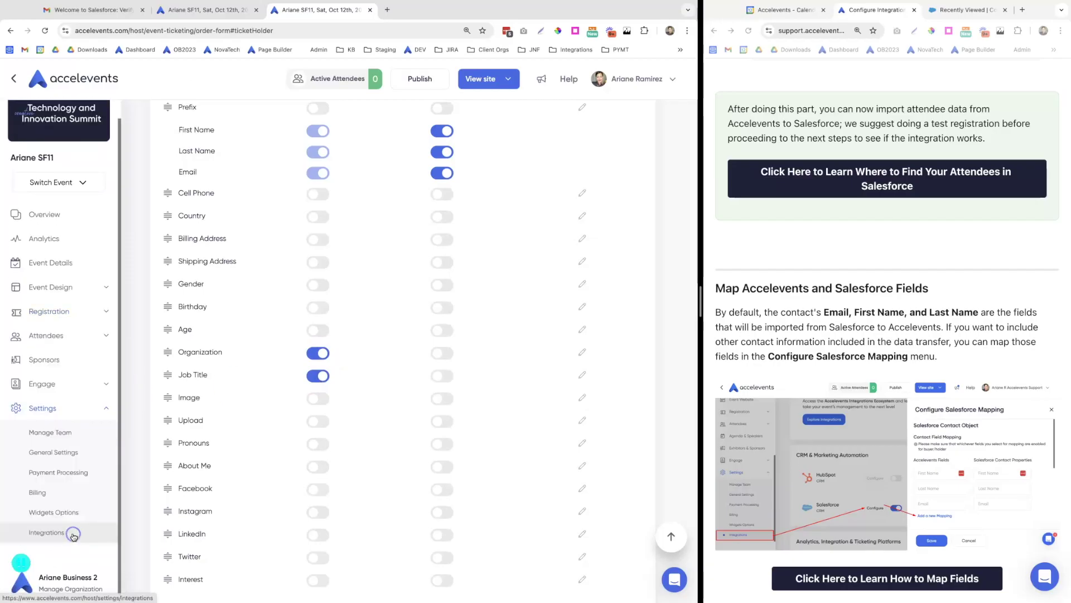
In Configure Salesforce Mapping, add a row mapping Job Title to the contact's Title
left_click(95, 524)
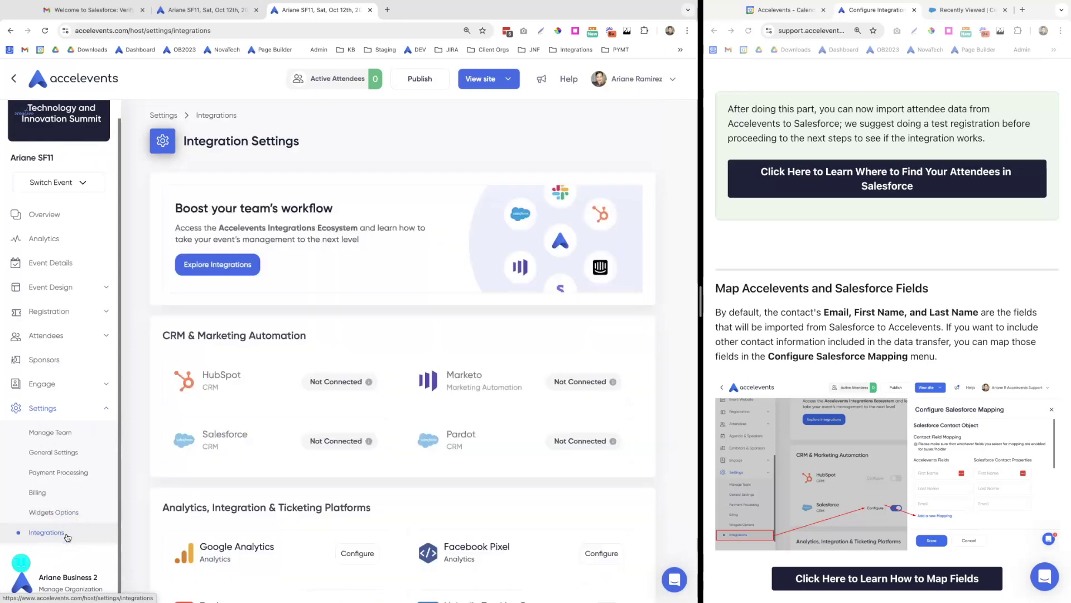
left_click(328, 443)
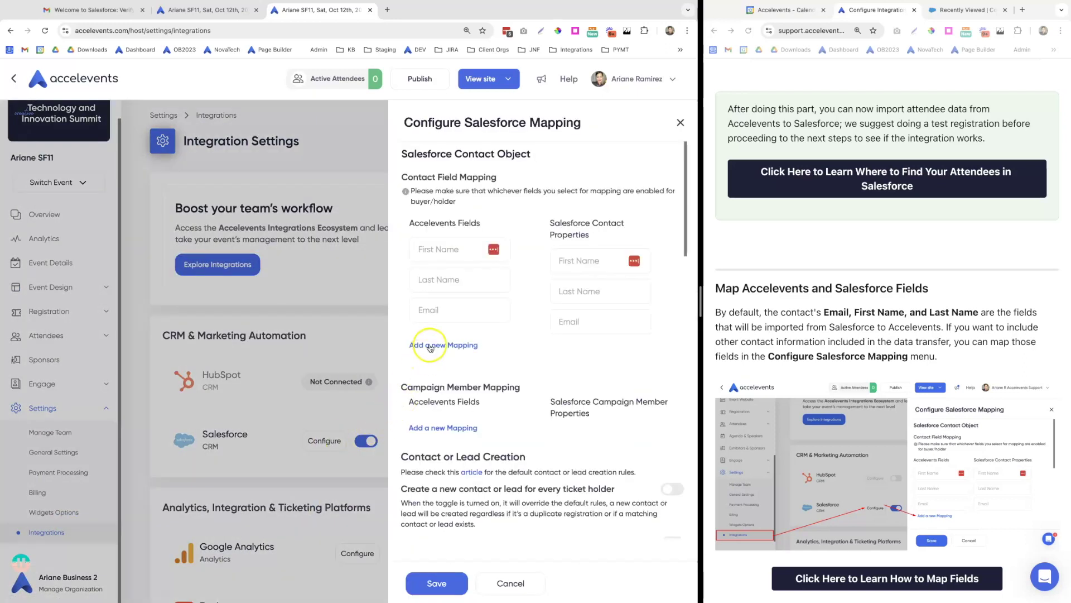
left_click(430, 346)
left_click(453, 341)
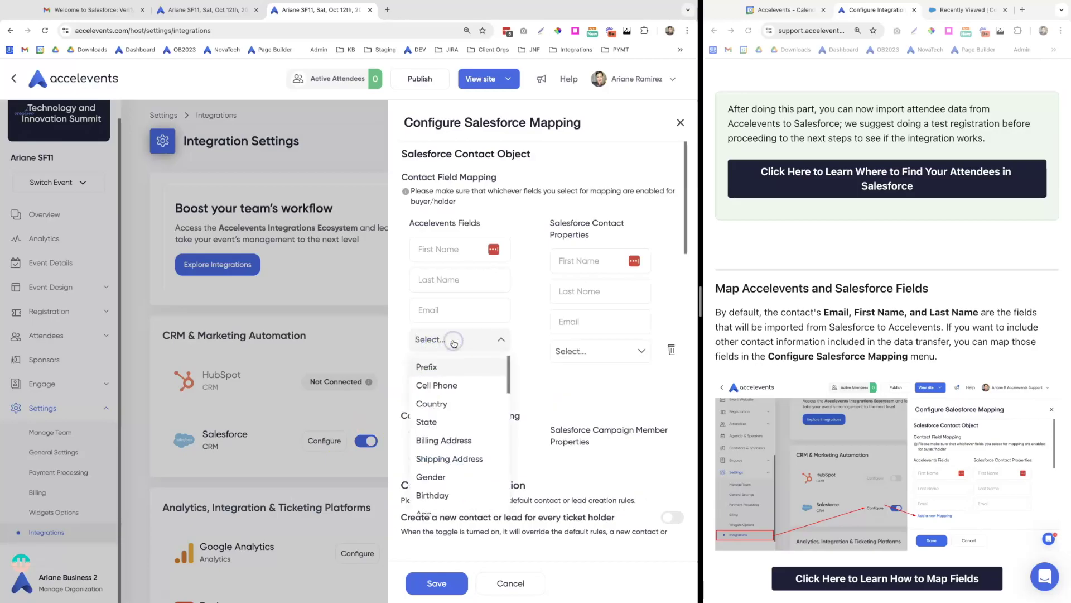
type("job")
key("Return")
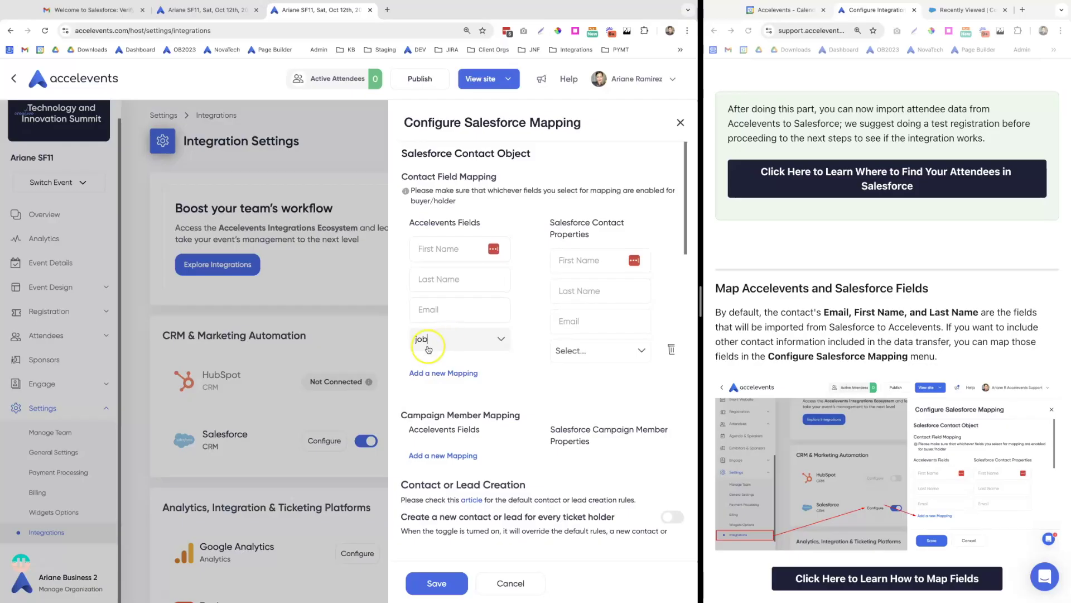
left_click(438, 363)
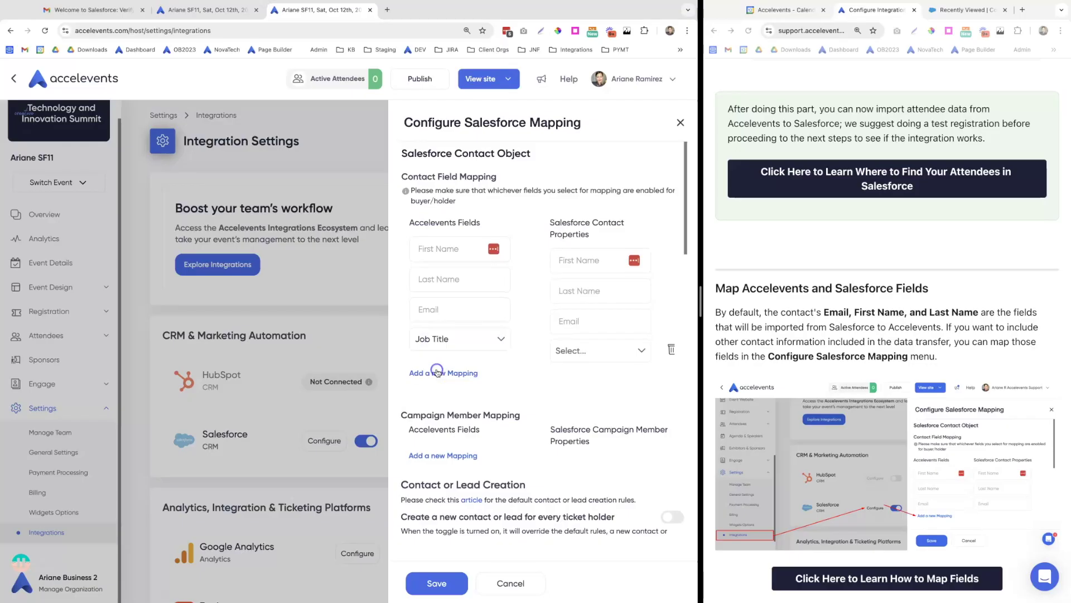
left_click(596, 356)
type("tit")
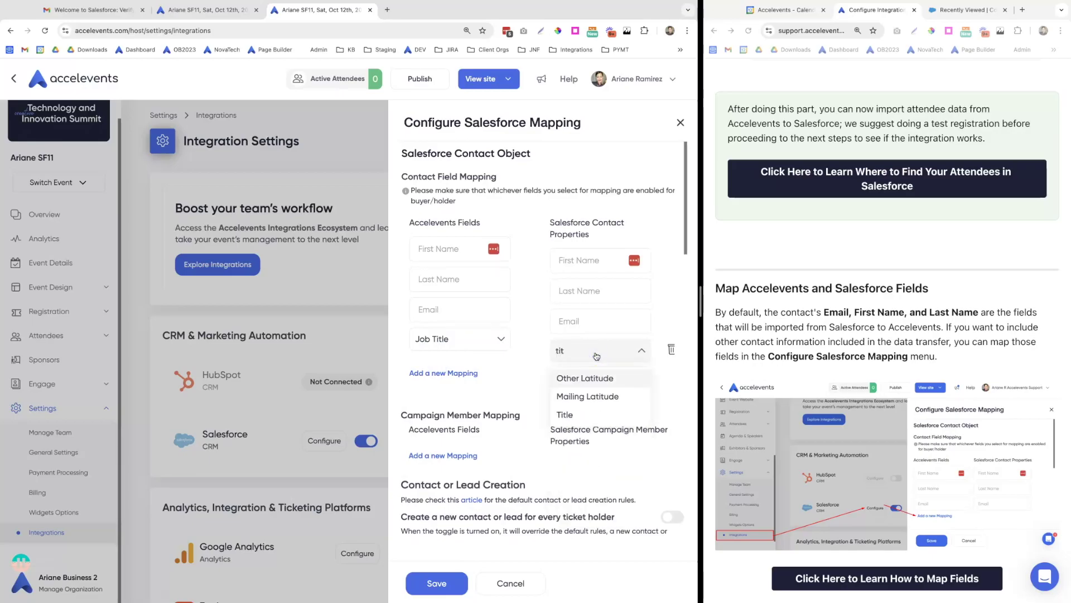
scroll(596, 355, "down", 1)
left_click(586, 322)
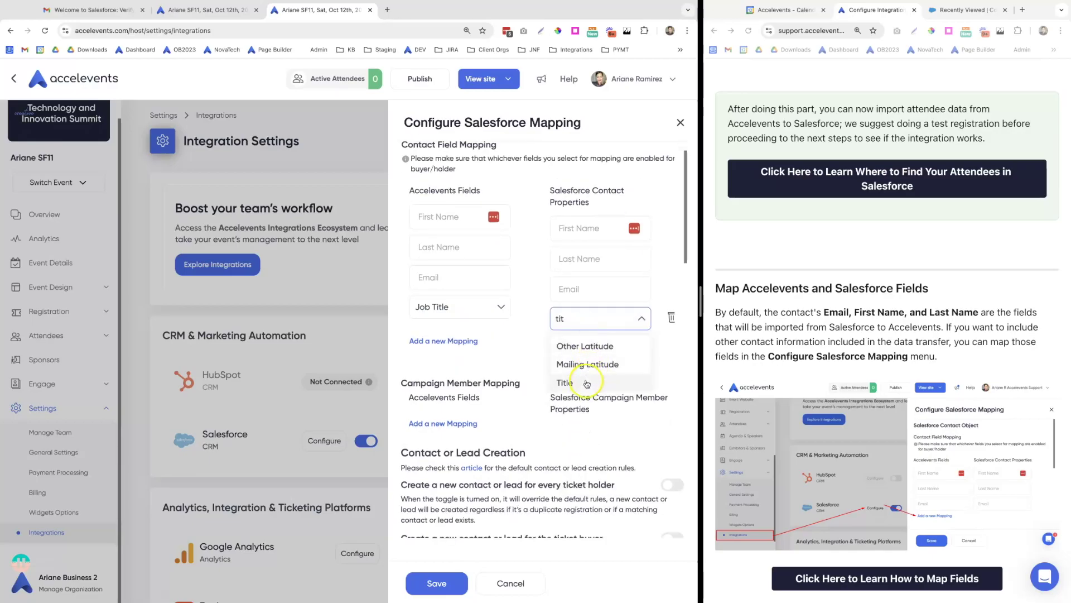
left_click(587, 384)
Add a row mapping Organization to Salesforce Organization and save the mapping
left_click(450, 340)
left_click(445, 337)
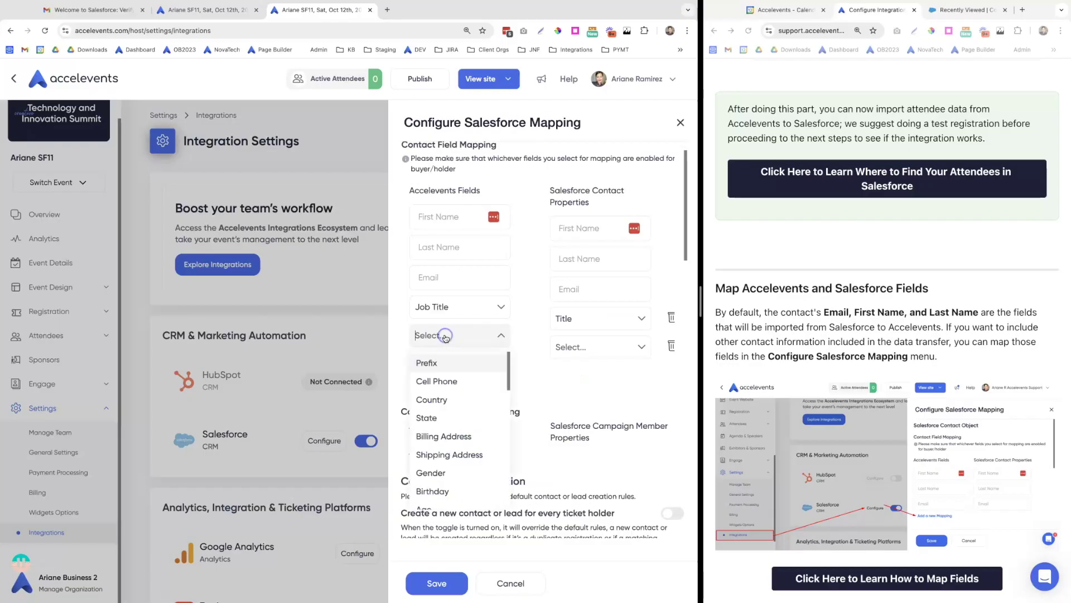
type("org")
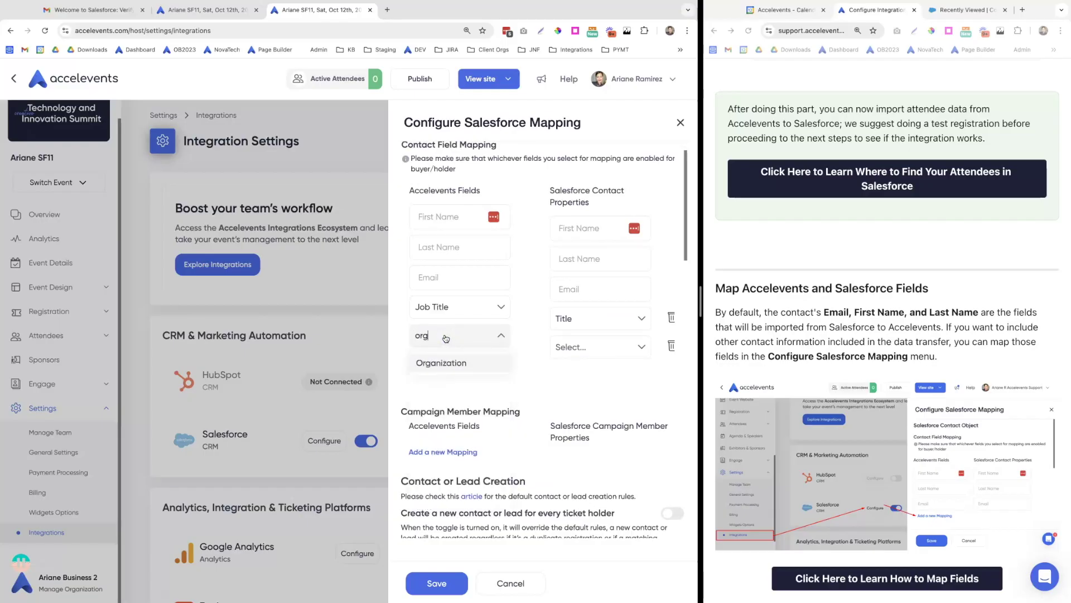
left_click(440, 363)
left_click(568, 351)
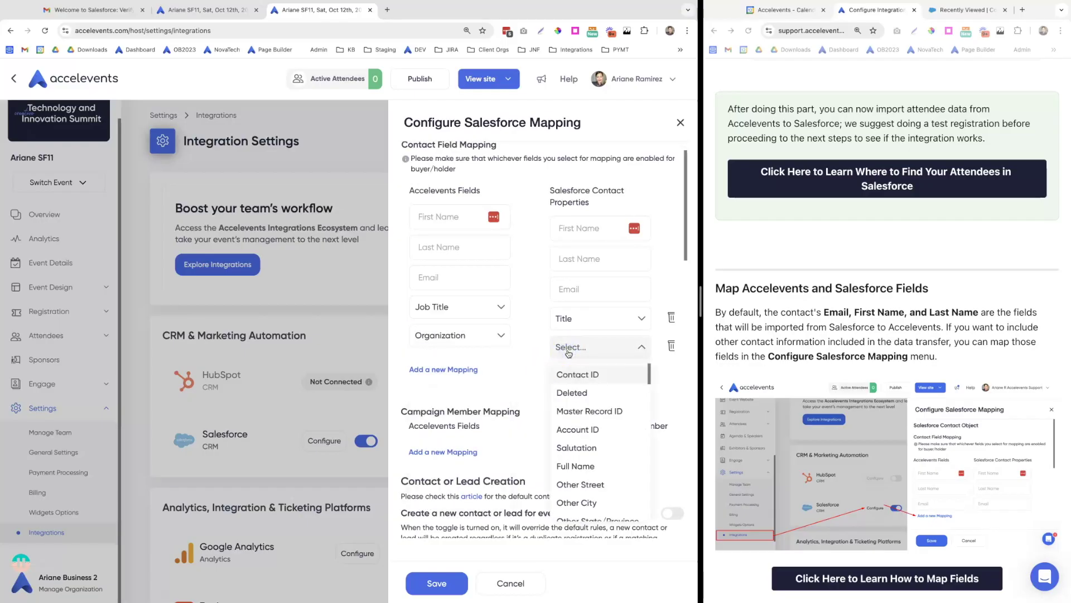
type("org")
left_click(566, 373)
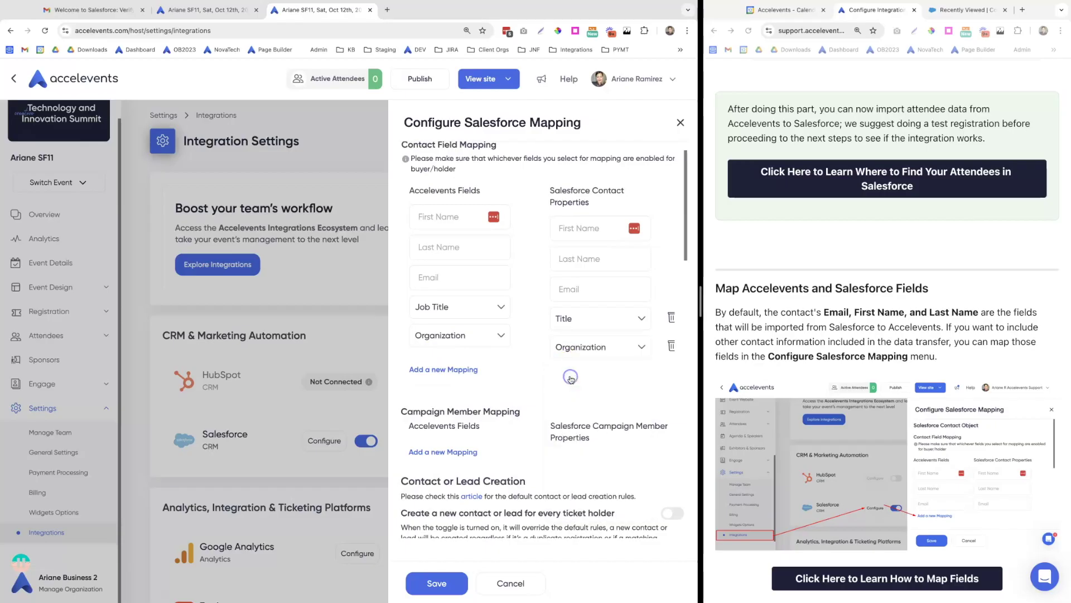
left_click(443, 593)
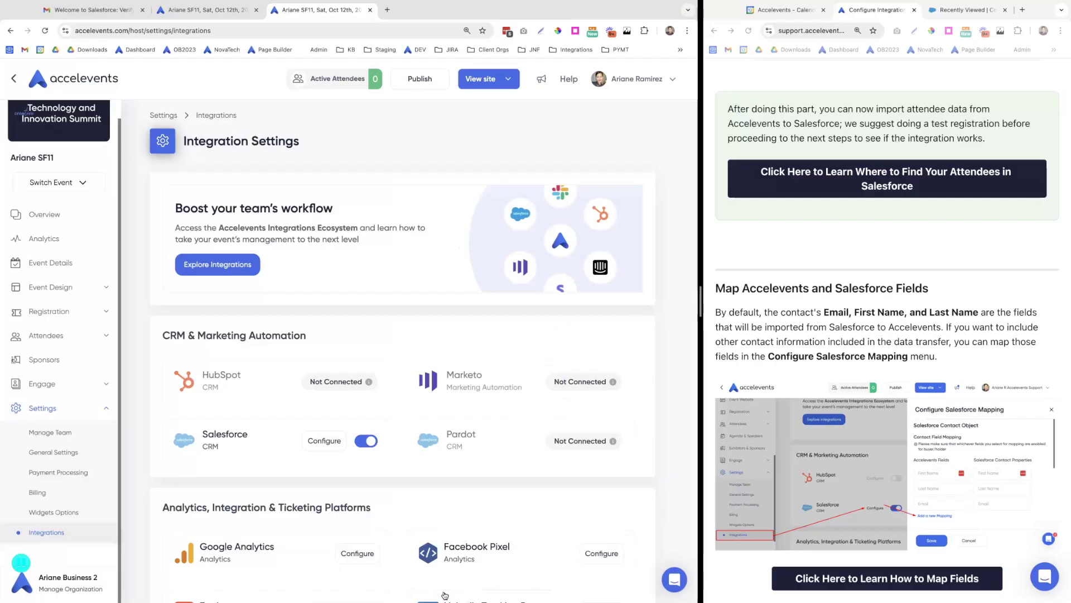
Go to Attendees > Add Attendees and register one Free Admission ticket
left_click(72, 315)
left_click(67, 478)
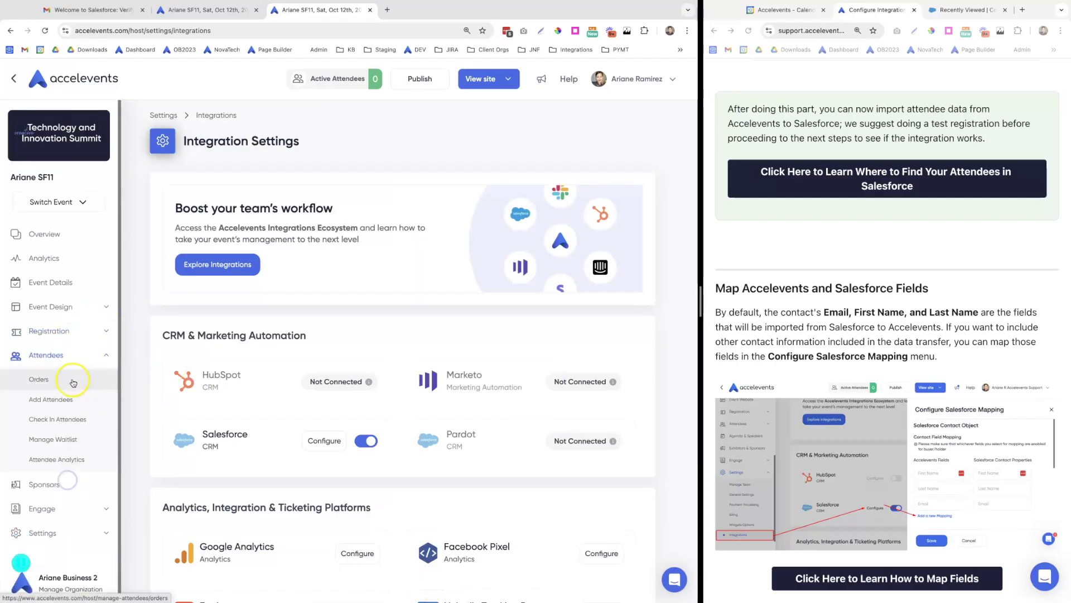
left_click(63, 400)
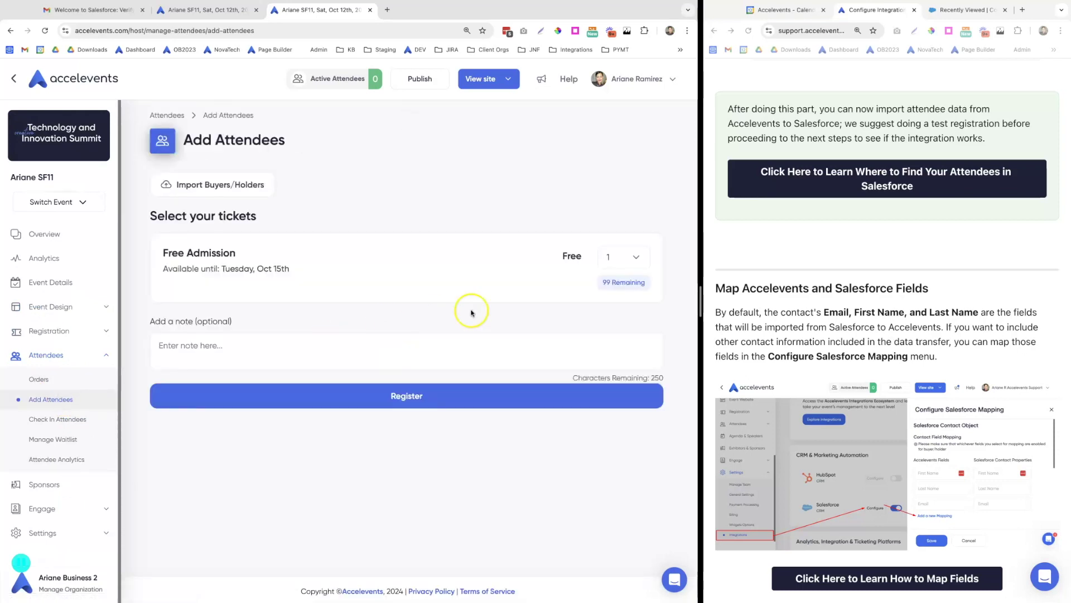
left_click(395, 401)
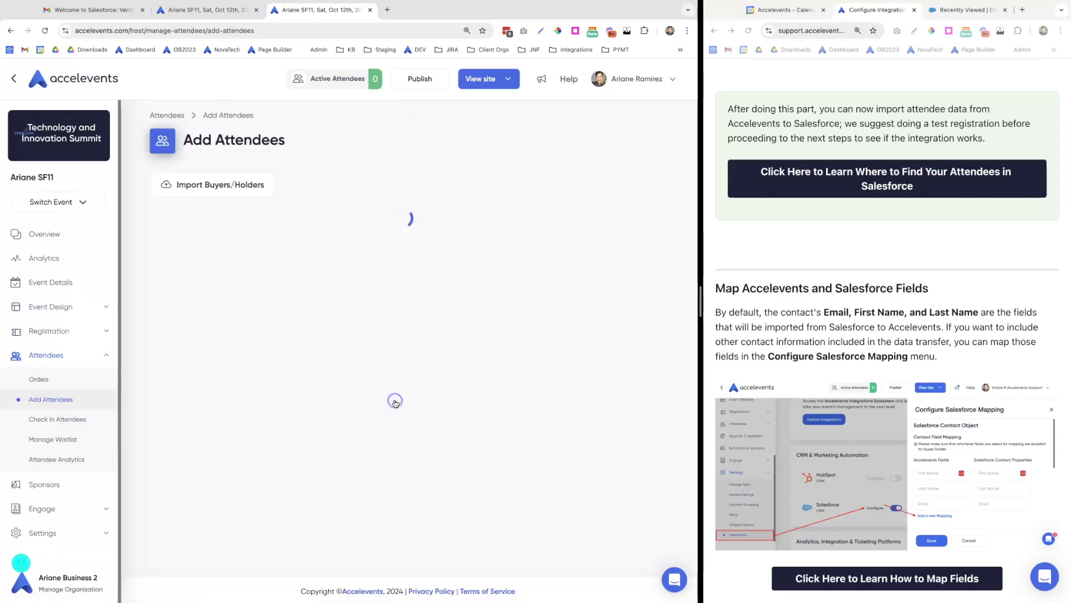
scroll(354, 370, "down", 4)
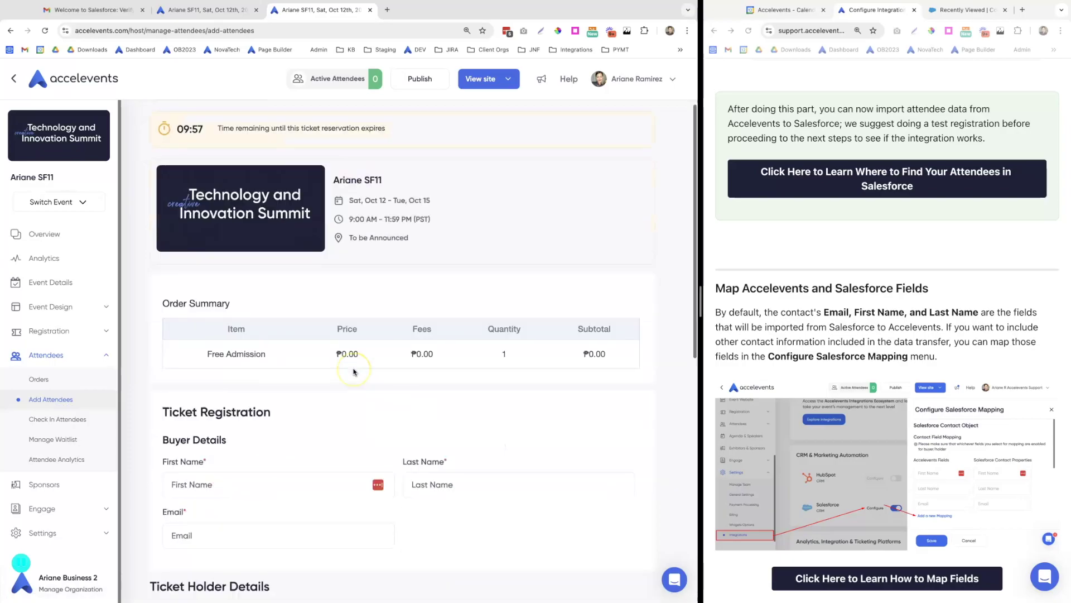
scroll(353, 371, "down", 1)
Enter the buyer's first name, last name and e-mail, and send the tickets to the buyer
left_click(192, 313)
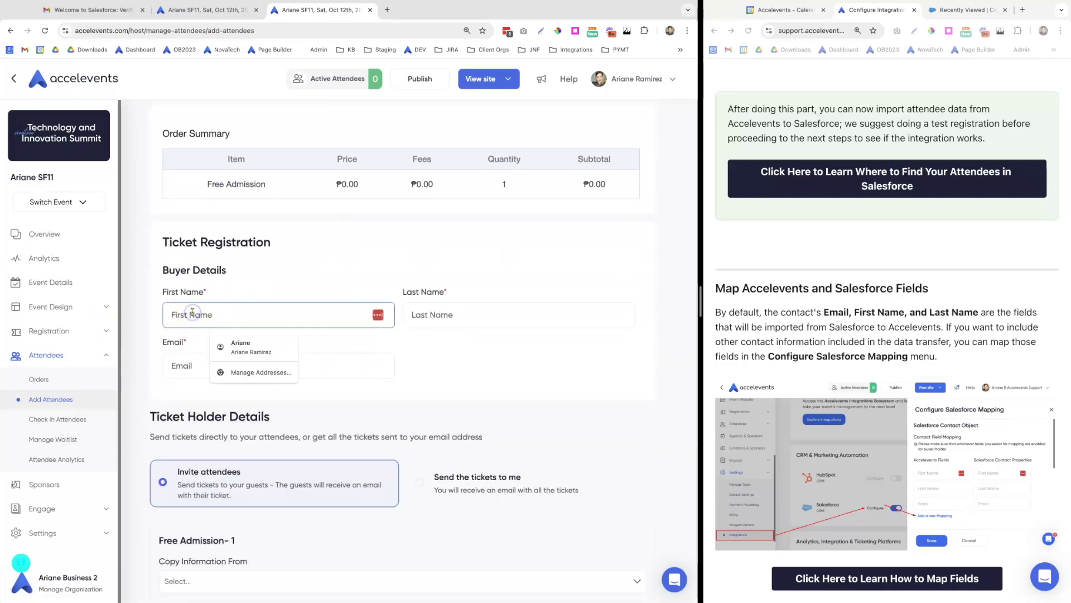
key("Tab")
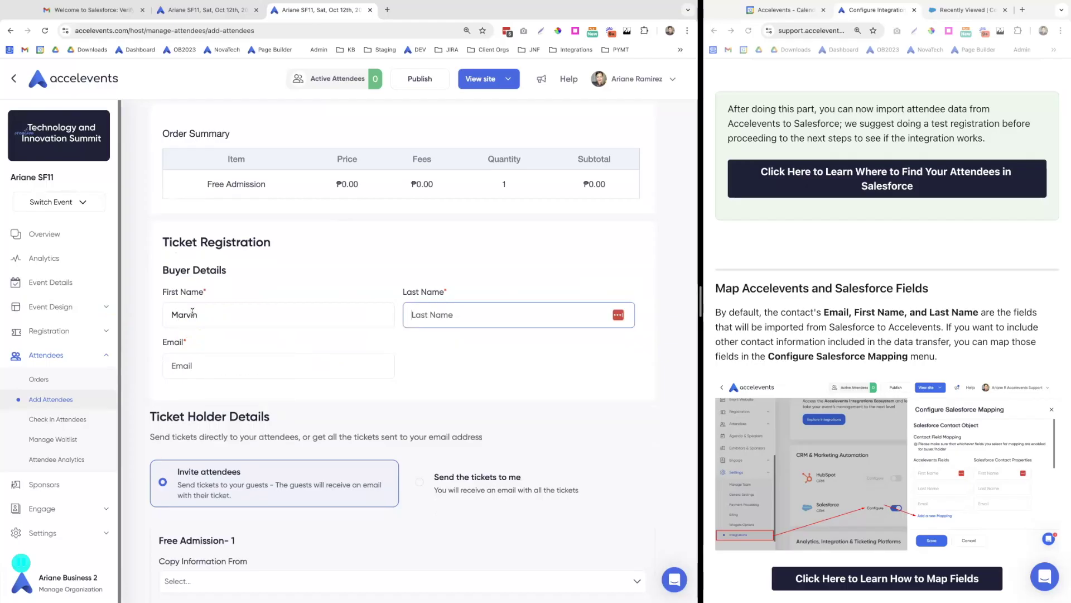
key("Tab")
type("m")
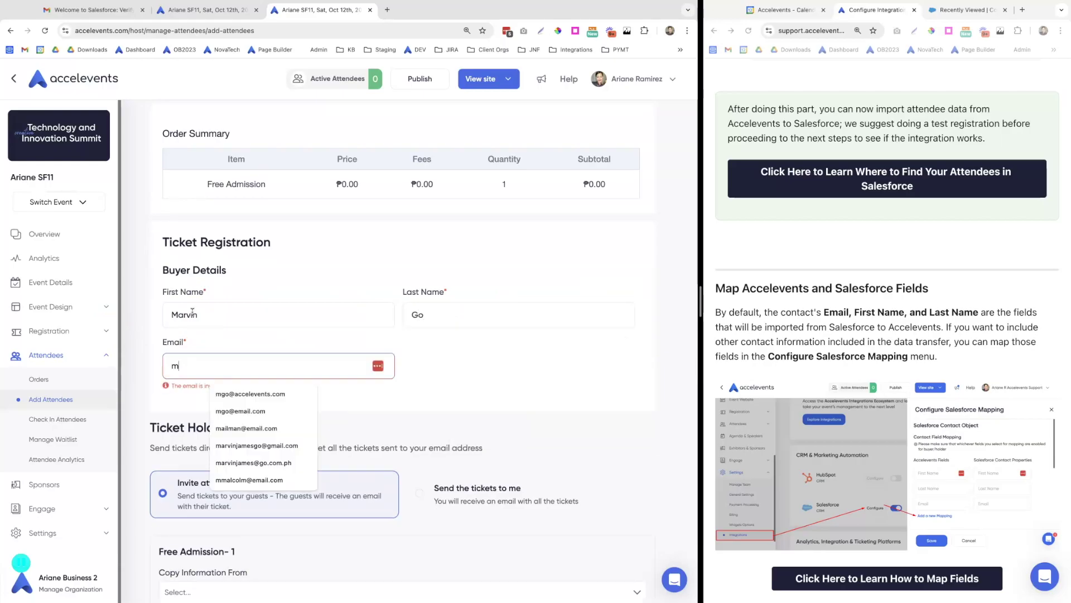
type("go@")
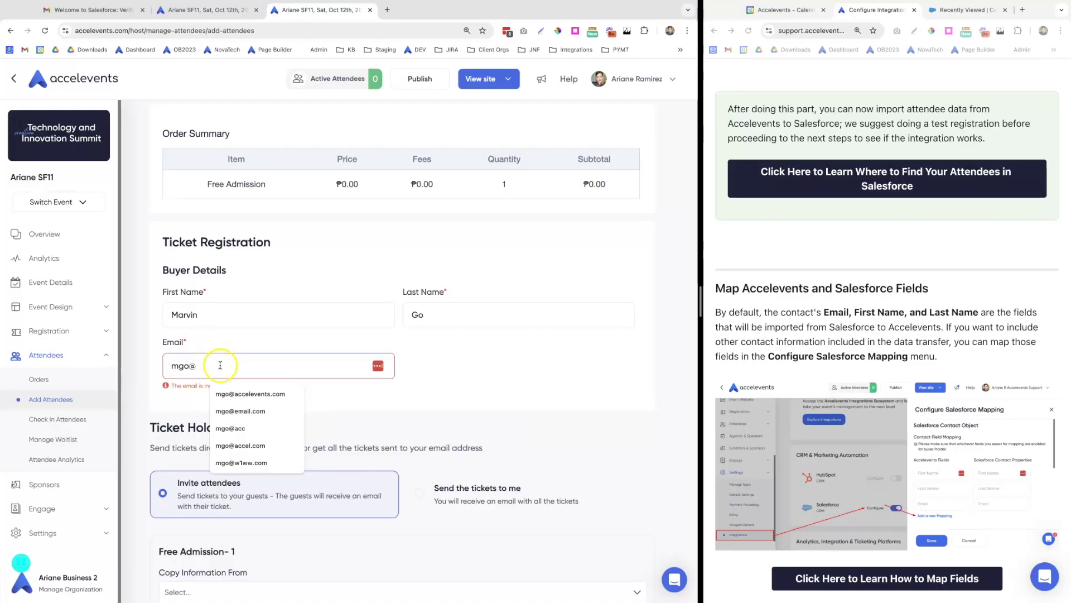
left_click(240, 393)
scroll(408, 473, "down", 2)
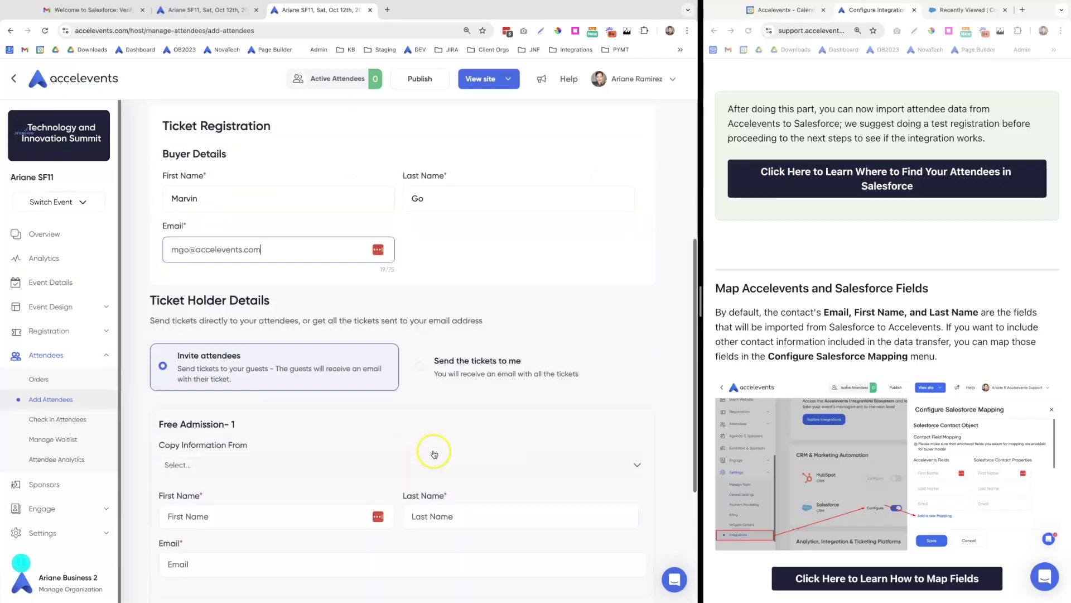
left_click(418, 363)
scroll(399, 393, "down", 3)
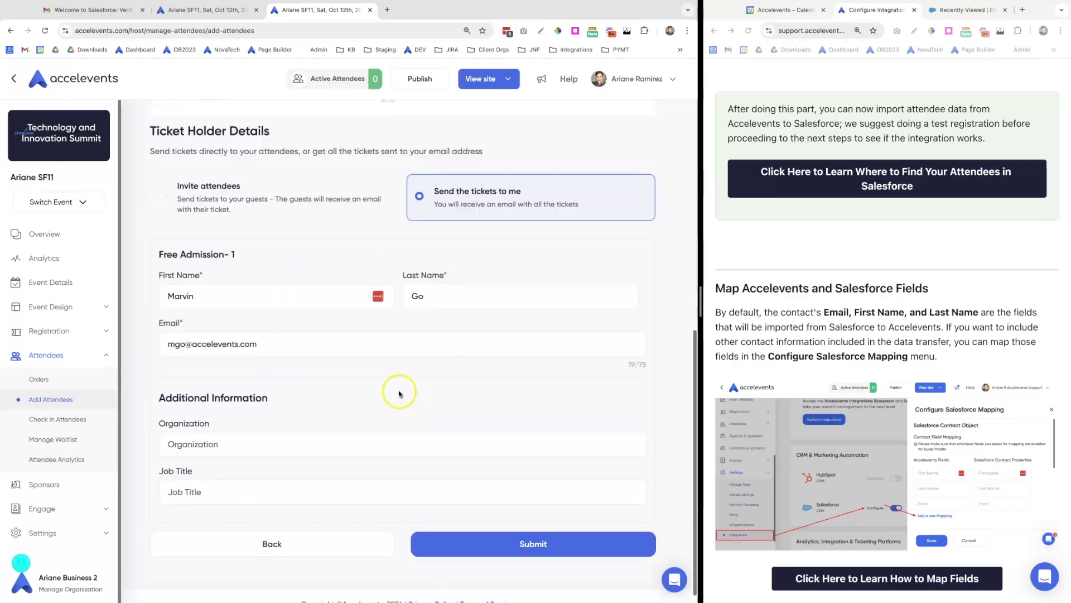
Set Organization to Accelevents and Job Title to CX, submit, then view the ticketing orders
left_click(188, 432)
left_click(227, 459)
left_click(198, 484)
left_click(218, 371)
left_click(505, 532)
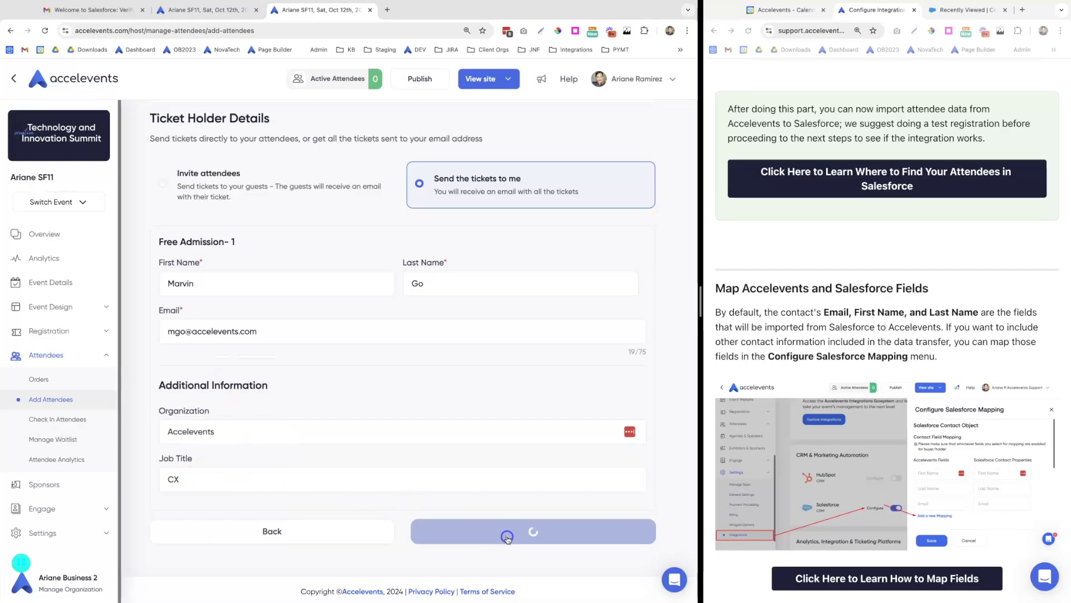
left_click(39, 379)
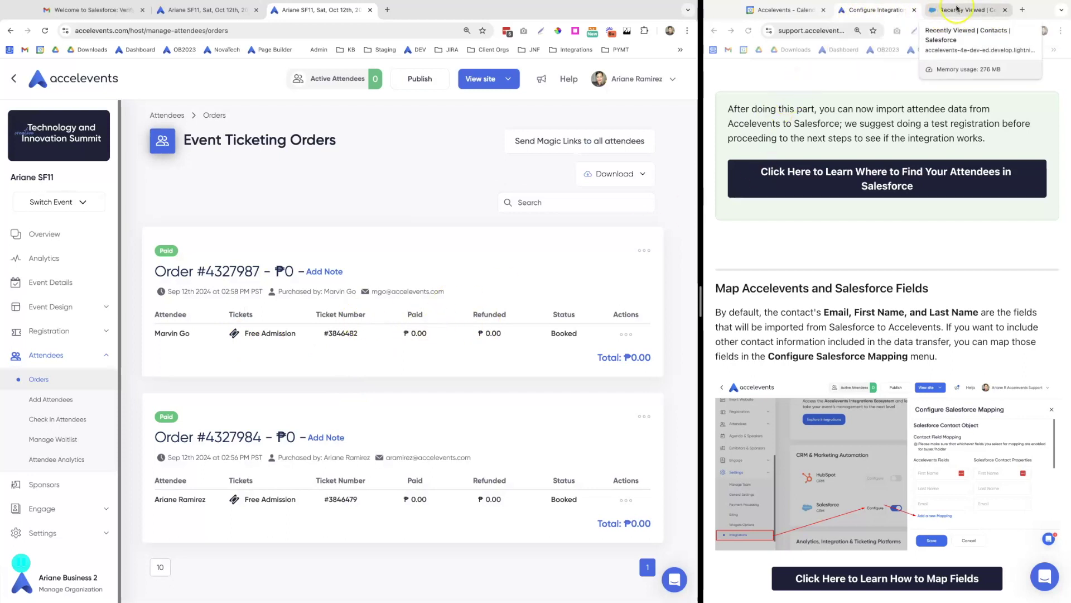
Open the new test attendee's Salesforce contact record on its Details tab
left_click(955, 10)
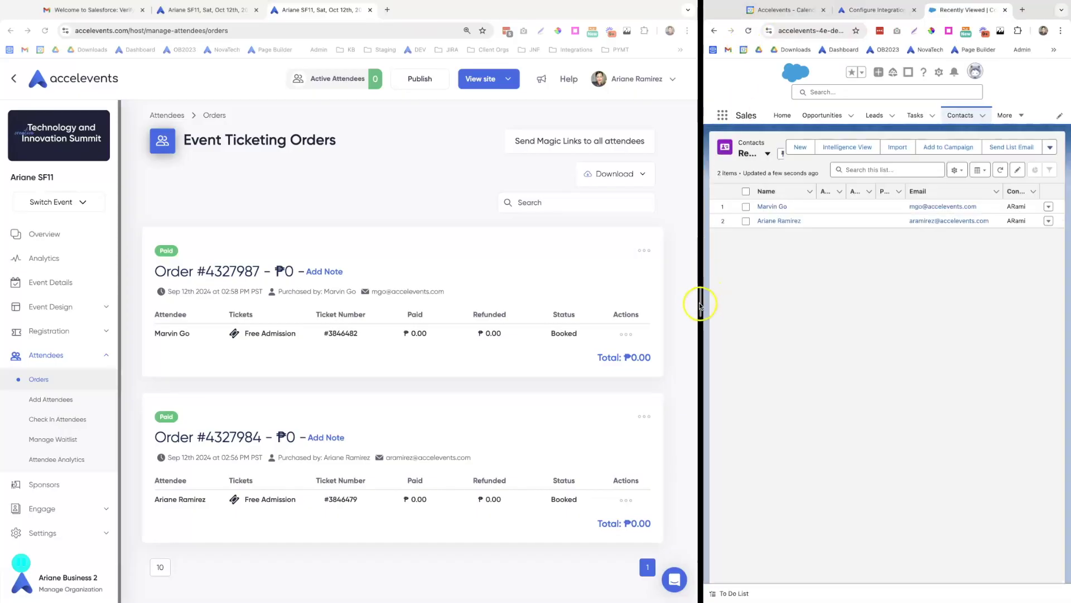
left_click_drag(662, 302, 605, 301)
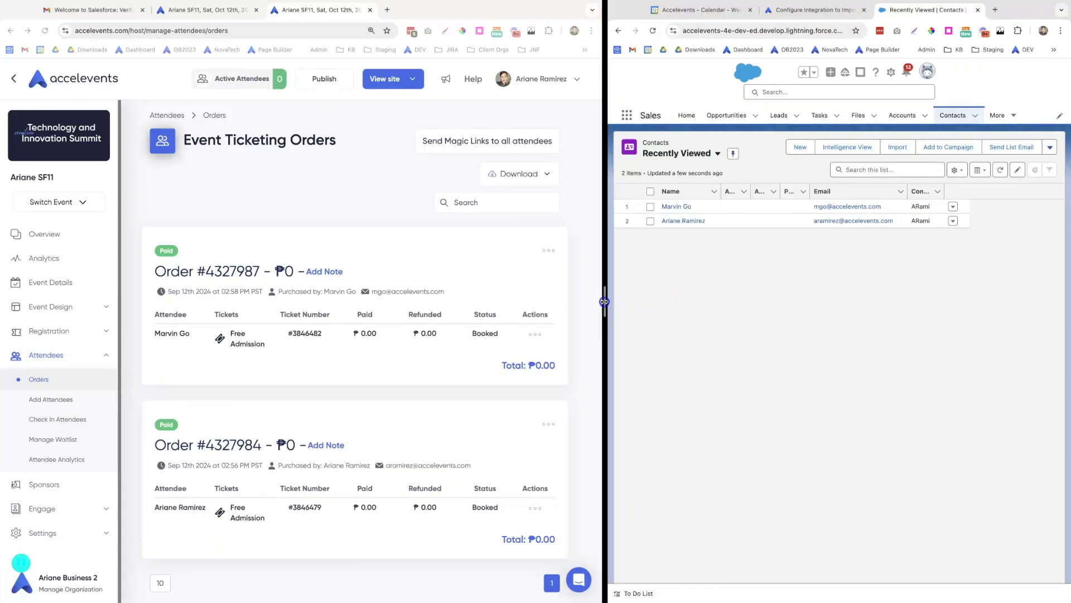
left_click(673, 207)
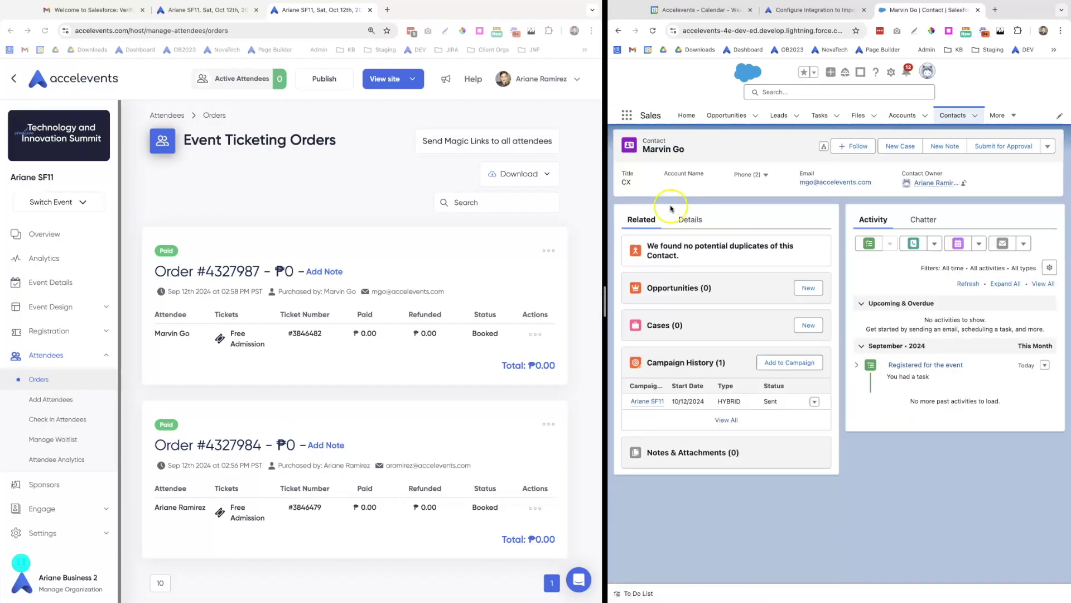
left_click(691, 221)
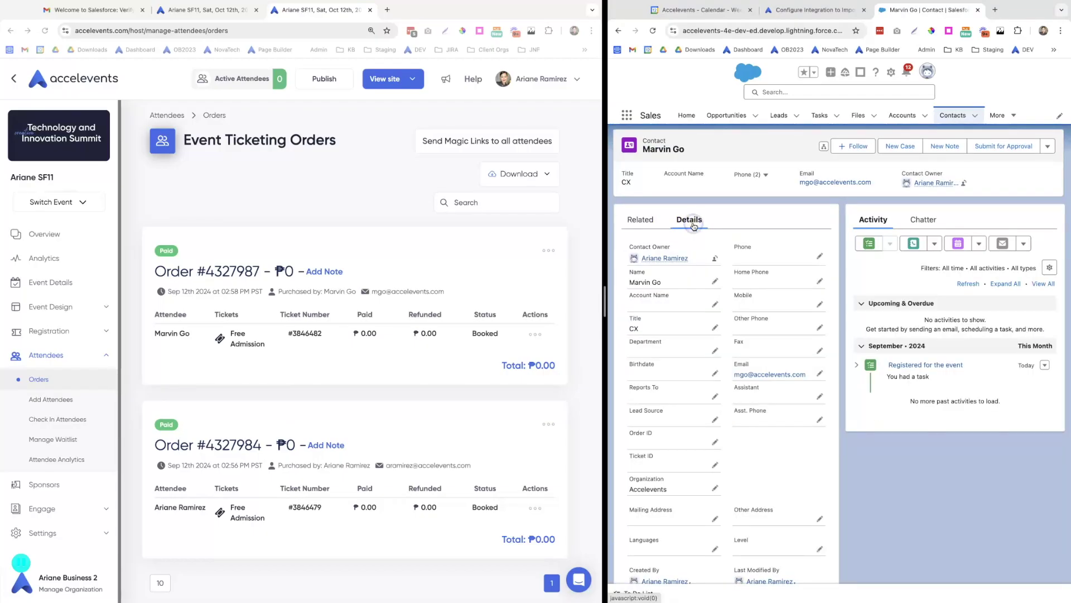
Highlight the contact's Title CX and Organization Accelevents values
double_click(635, 329)
scroll(671, 418, "down", 1)
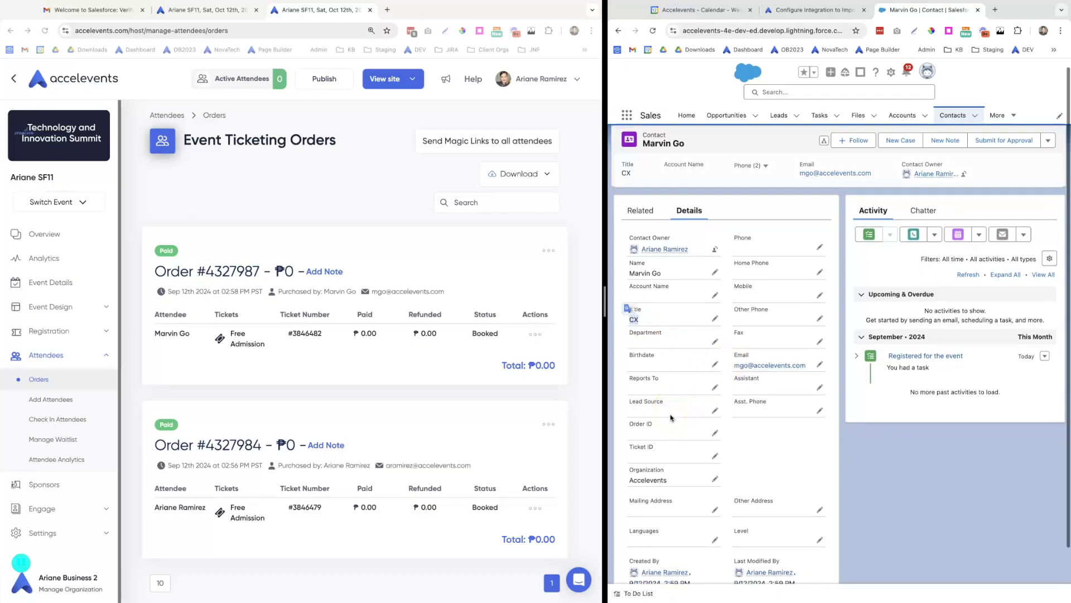
scroll(672, 417, "down", 1)
double_click(644, 447)
left_click(858, 458)
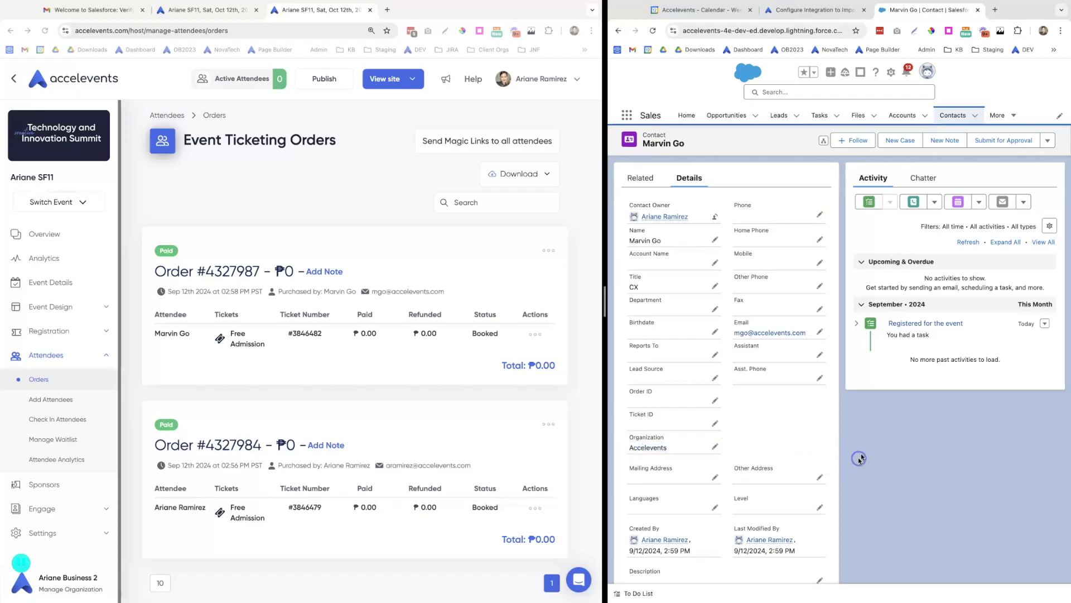
left_click(1010, 116)
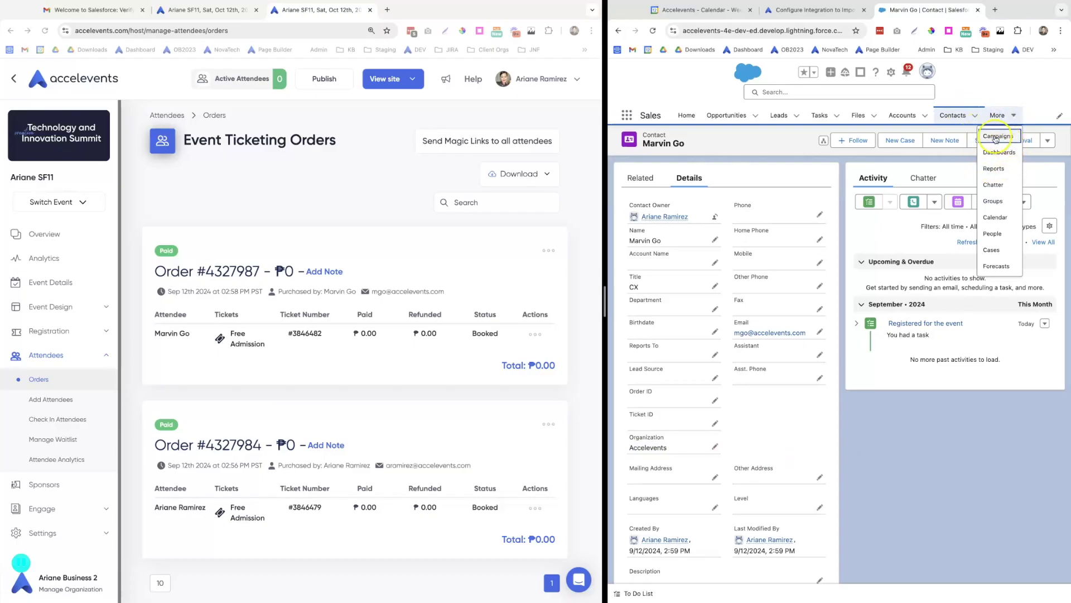
Open the test attendee's member record from the event campaign's full Campaign Members list
left_click(995, 136)
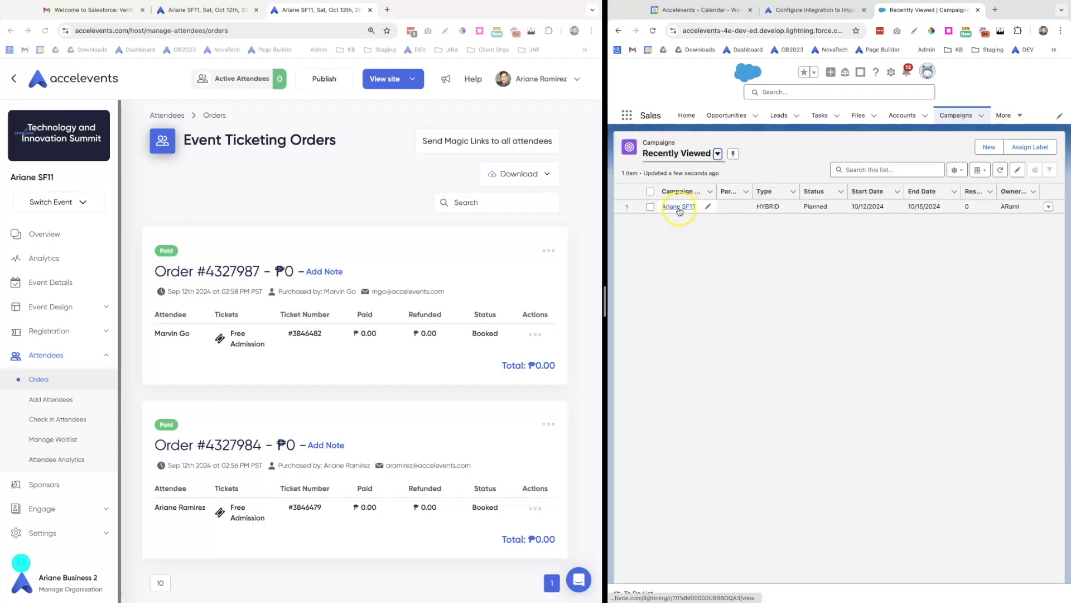
left_click(680, 210)
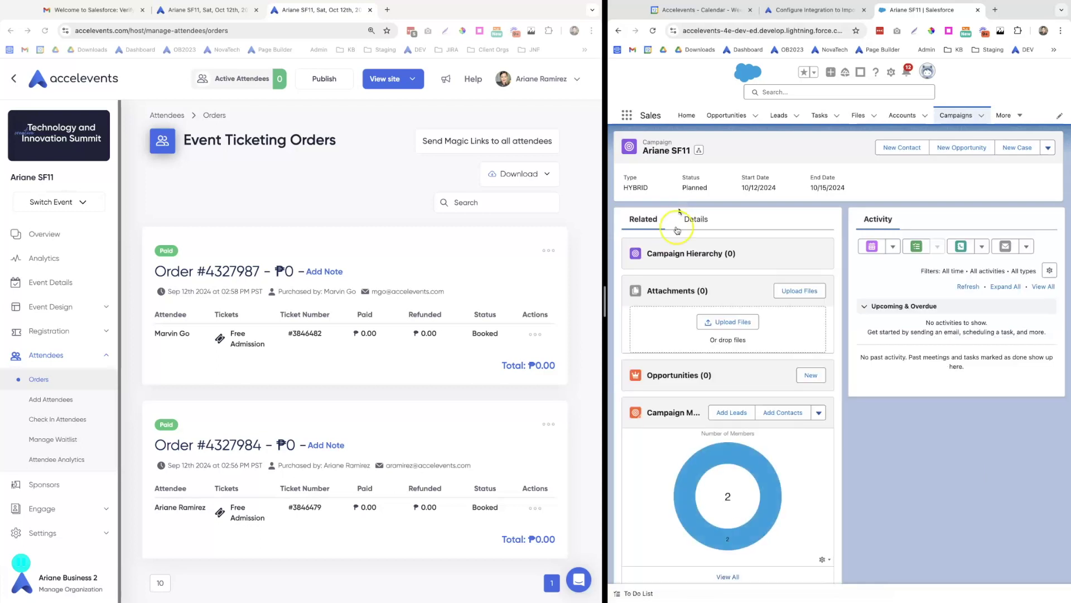
left_click(728, 576)
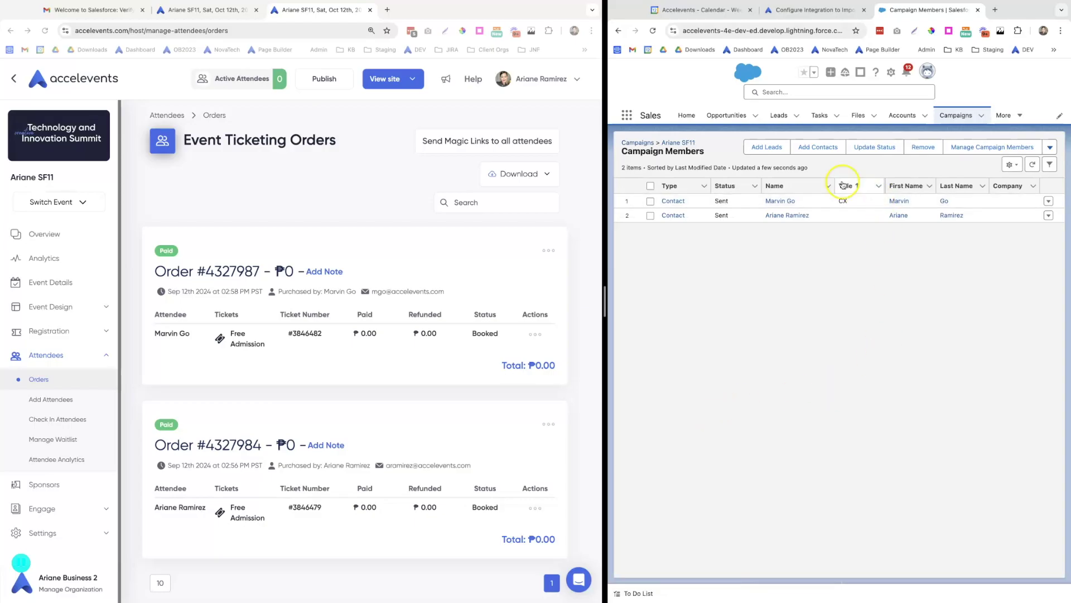
left_click(779, 202)
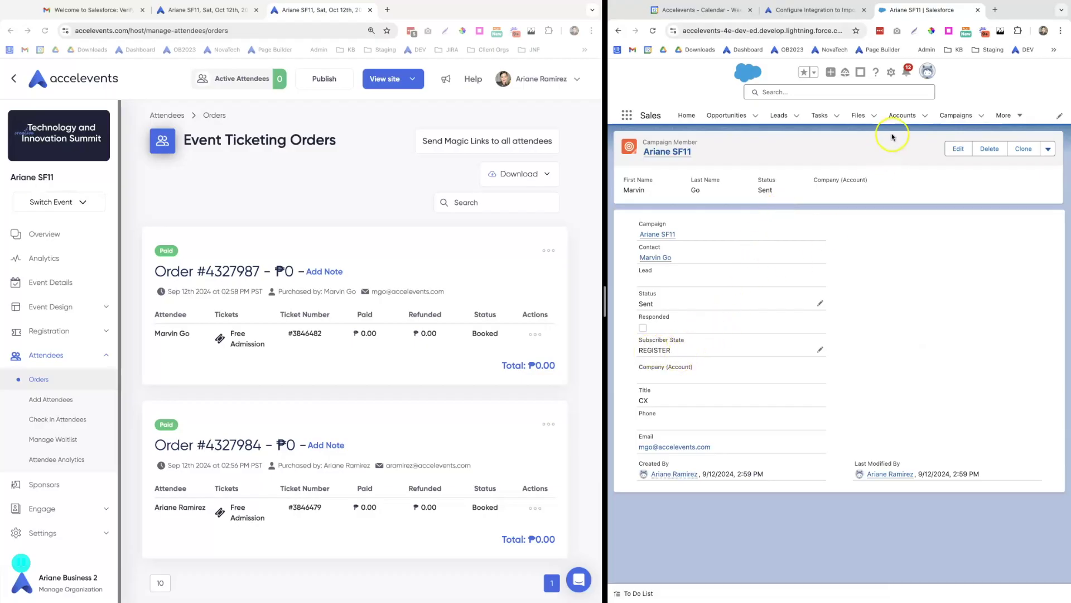
Move the campaign member tab into the window beside the help article and scroll its details
left_click(815, 10)
scroll(734, 173, "down", 10)
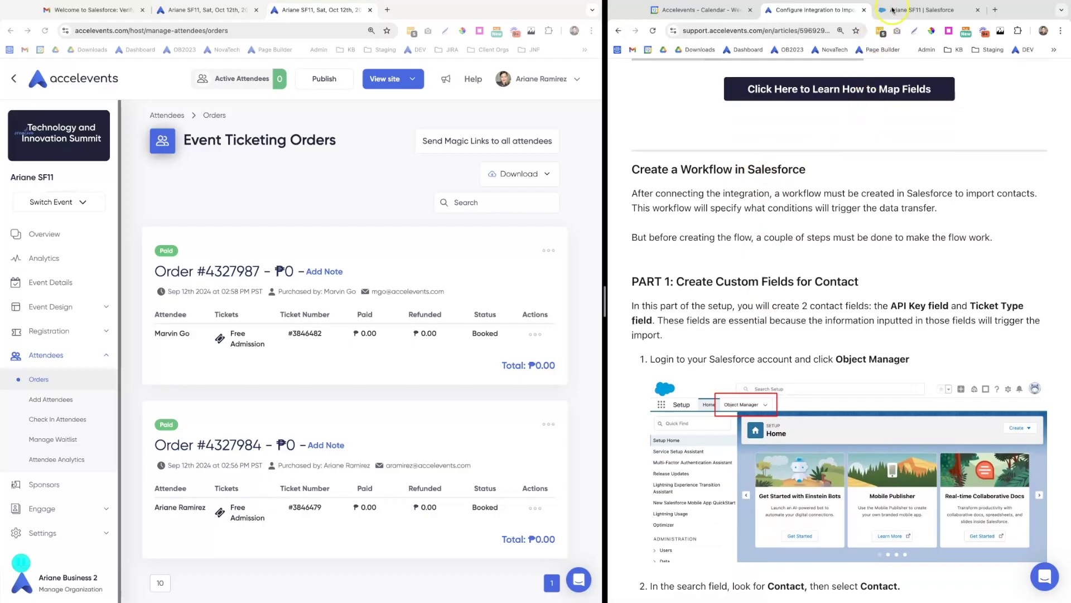
left_click(912, 10)
left_click_drag(913, 10, 416, 10)
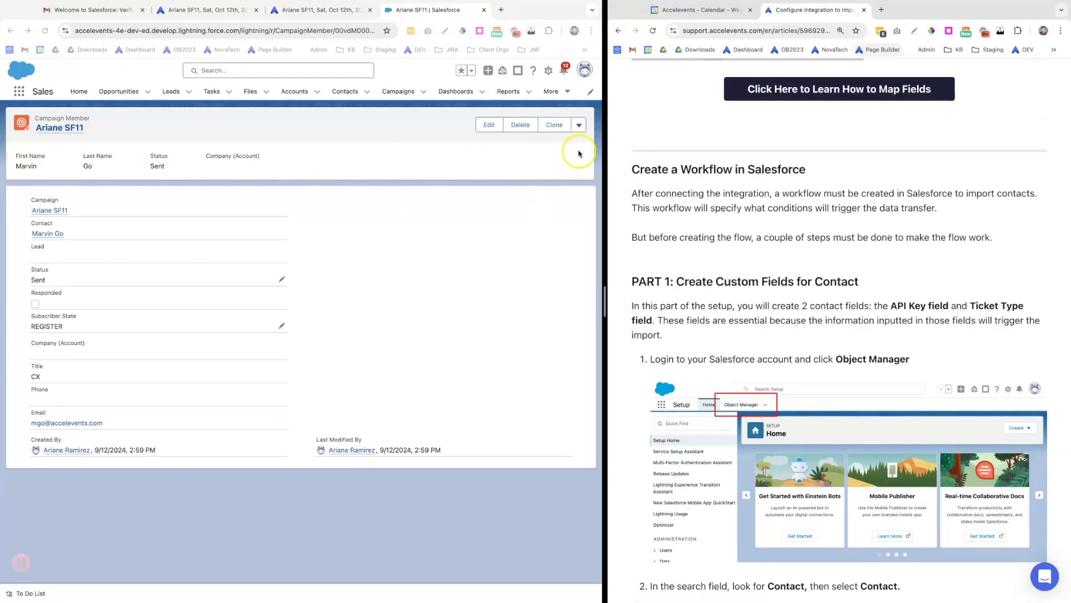
scroll(716, 278, "down", 2)
scroll(716, 278, "down", 3)
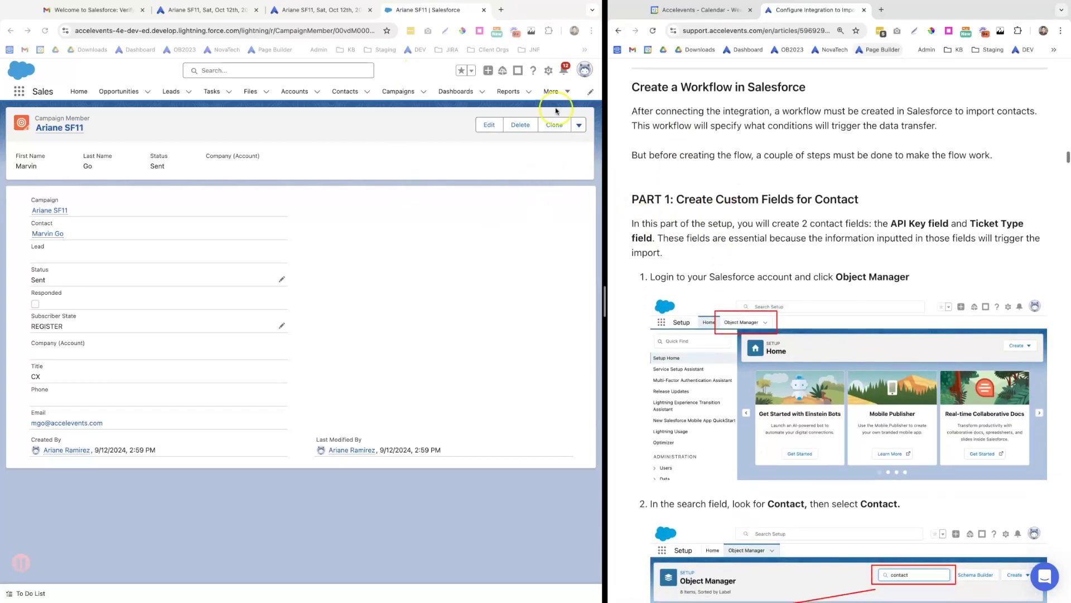
Find Contact in Object Manager, open its Fields & Relationships, and start a new custom field
left_click(548, 72)
left_click(507, 106)
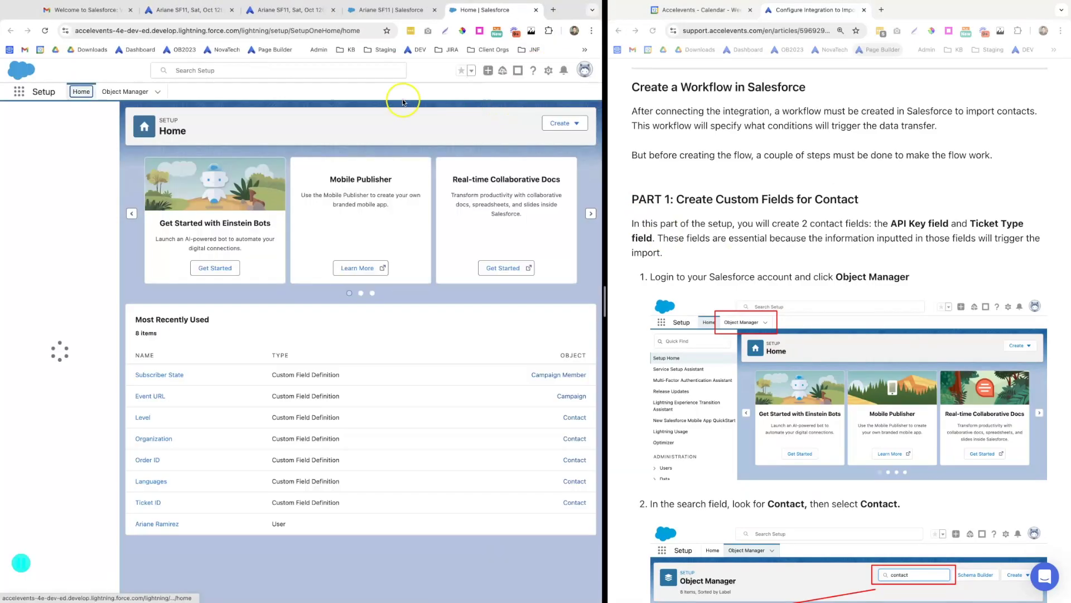
left_click(120, 93)
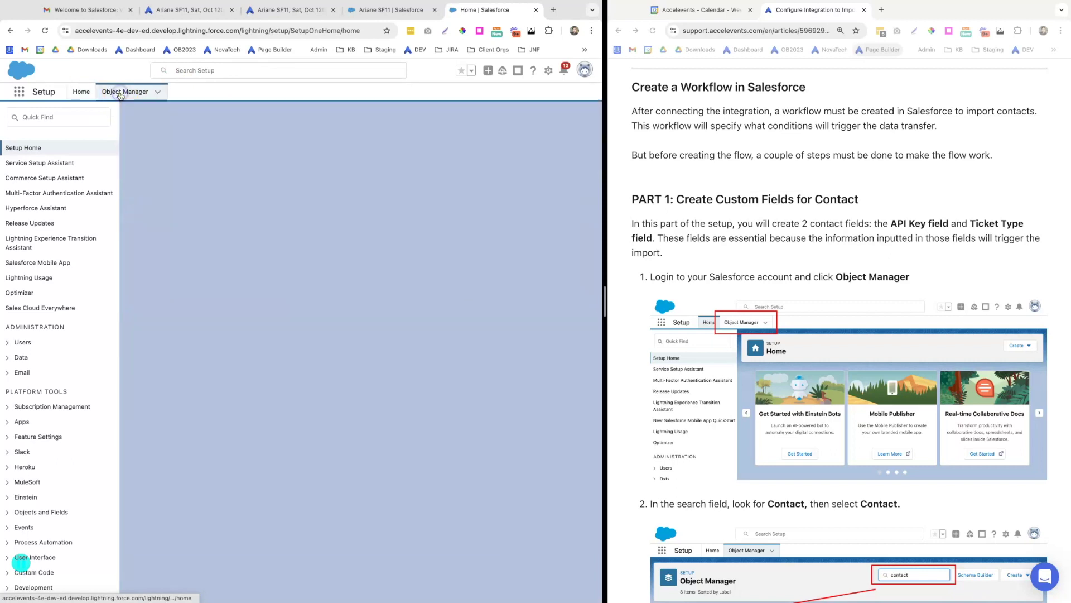
left_click(413, 127)
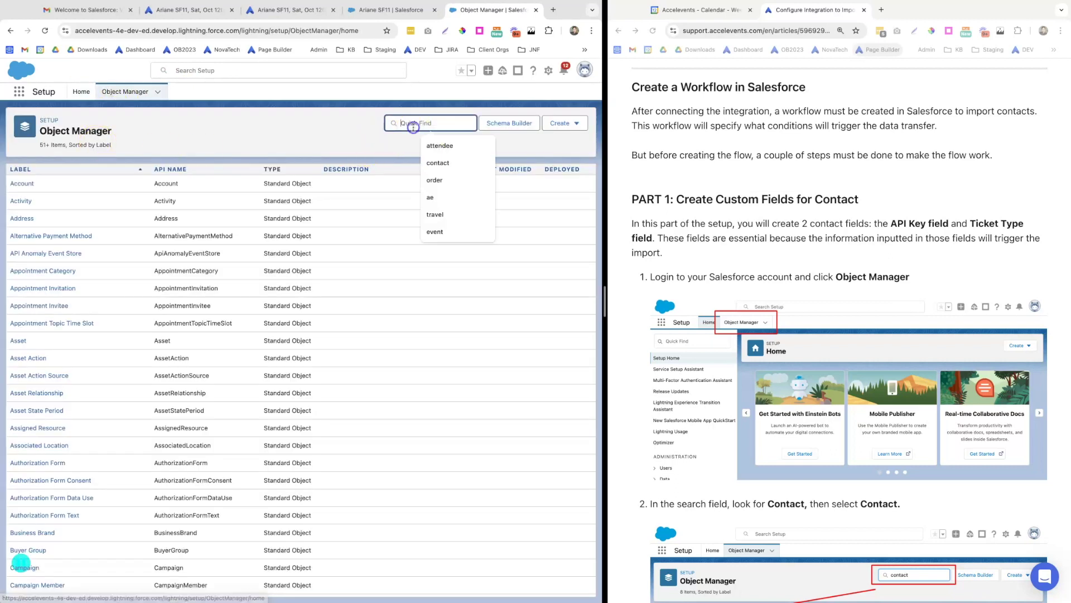
type("contact")
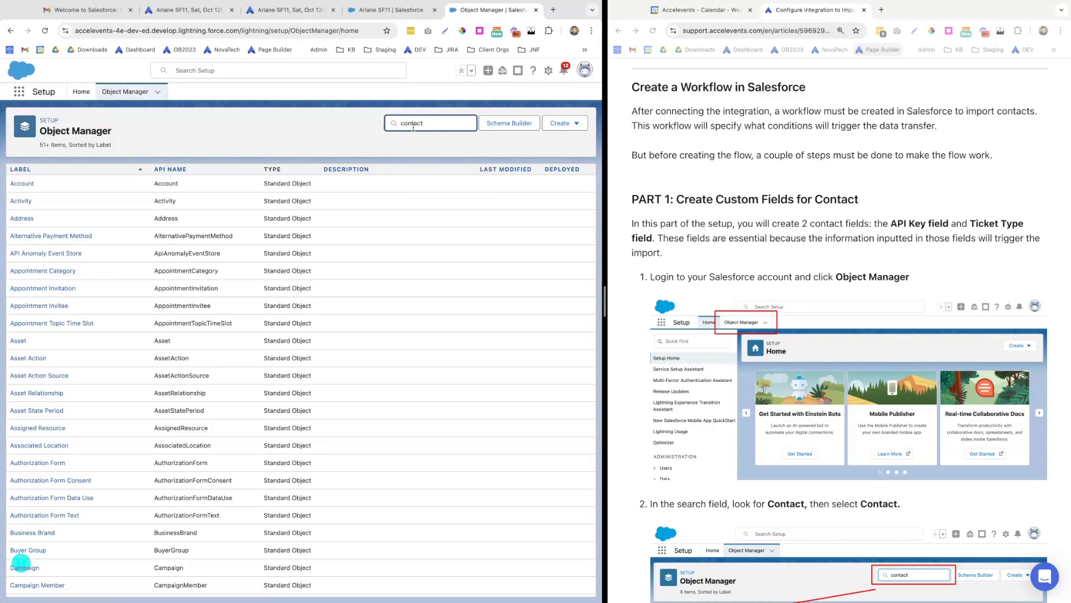
left_click(18, 184)
scroll(686, 411, "down", 10)
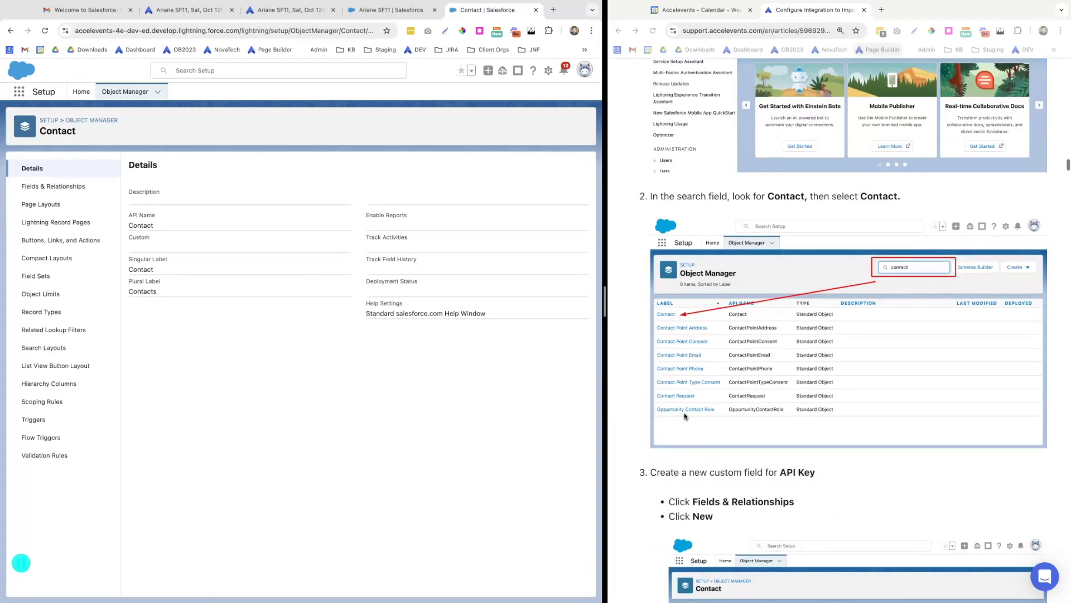
left_click(43, 187)
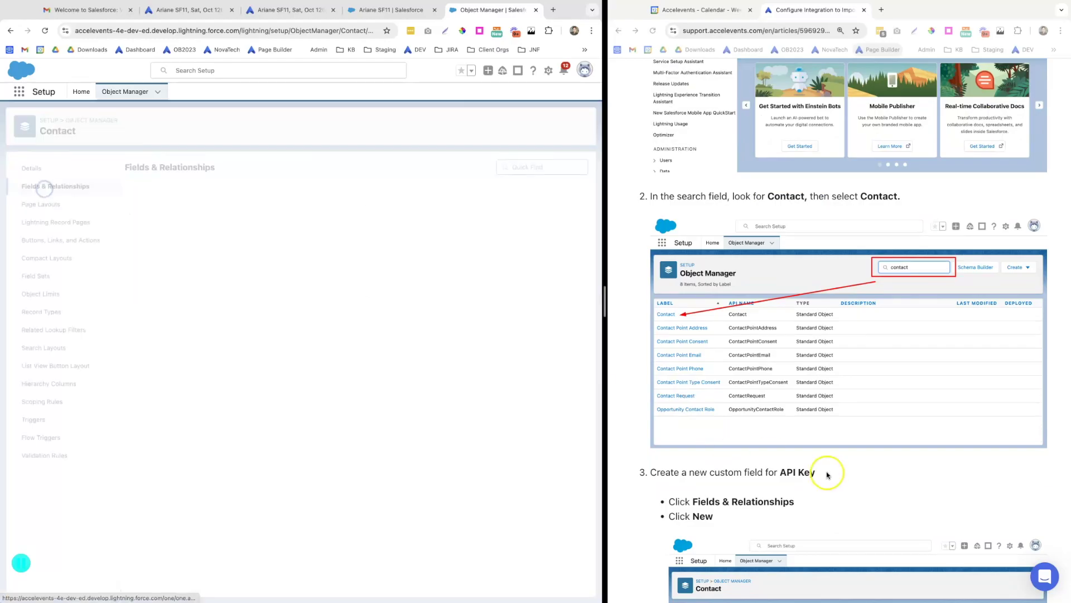
scroll(828, 474, "down", 1)
scroll(828, 474, "down", 5)
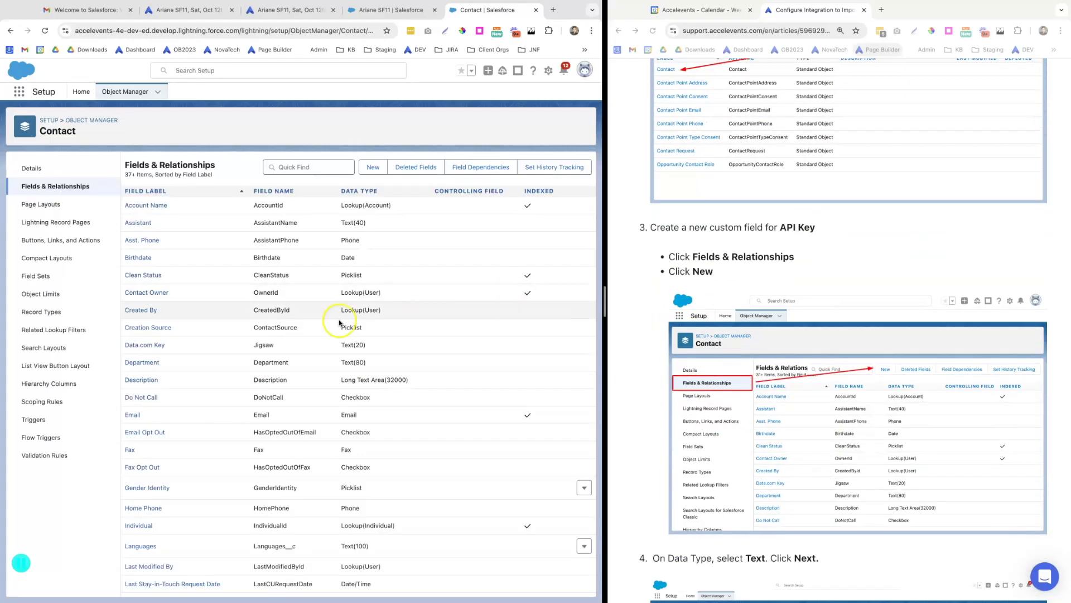
left_click(372, 167)
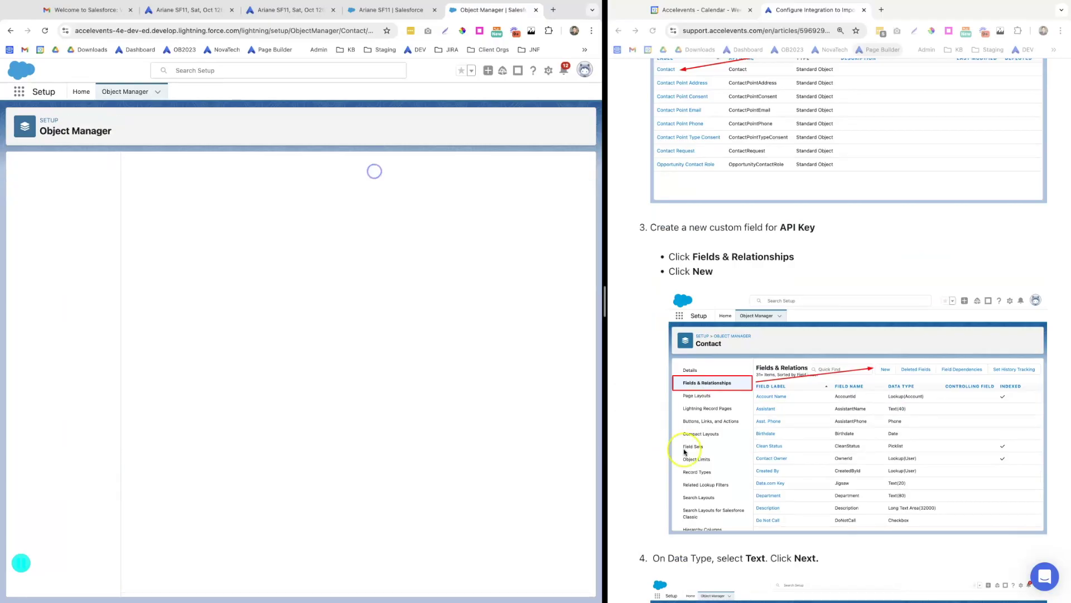
Choose Text as the new field's data type and zoom the page to 110%
scroll(706, 466, "down", 8)
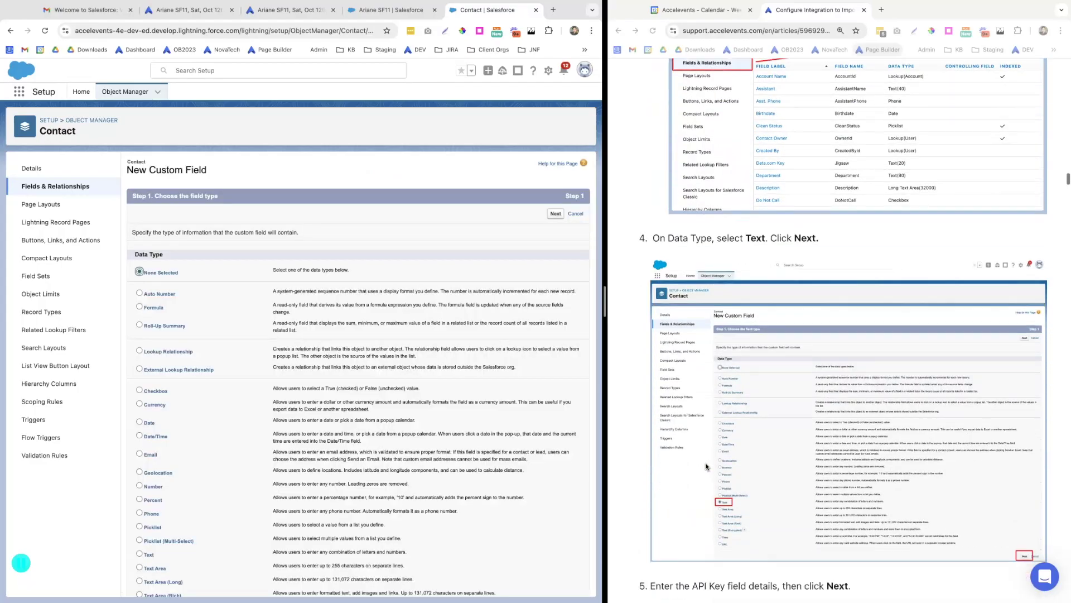
scroll(707, 467, "down", 1)
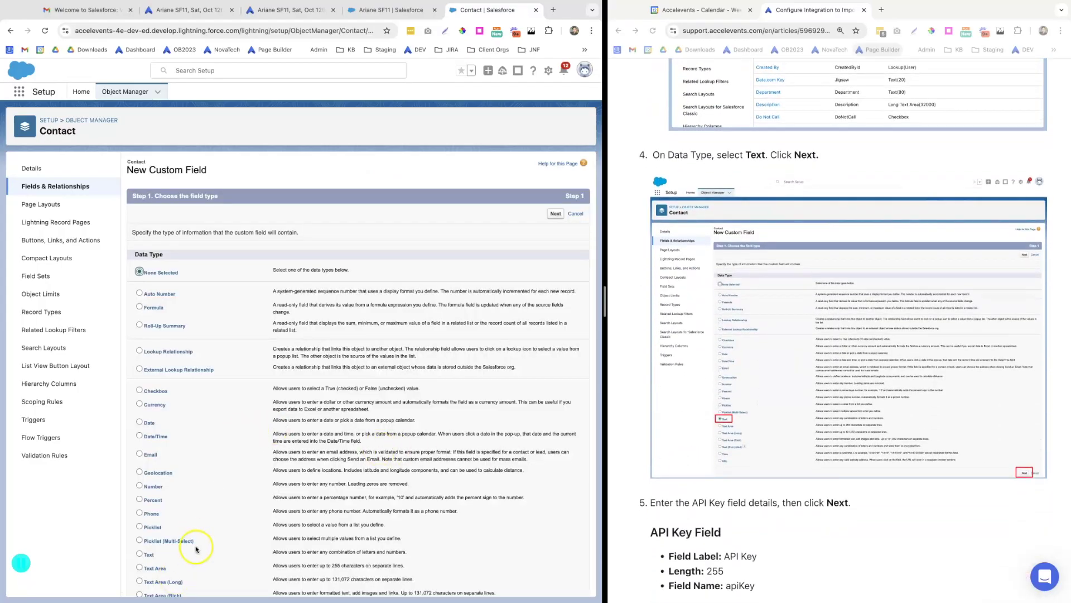
scroll(196, 549, "down", 1)
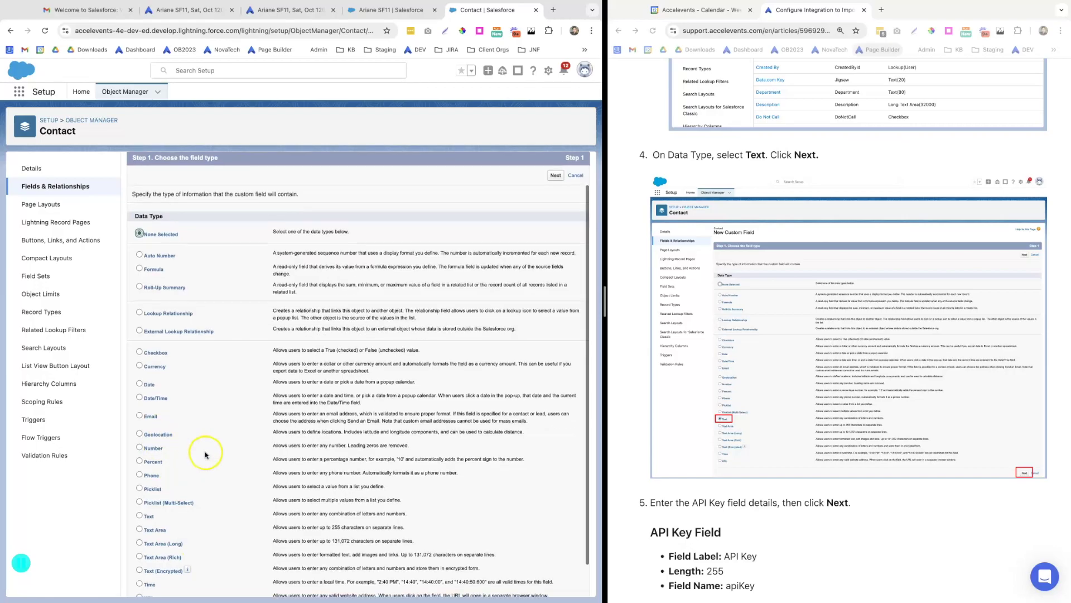
left_click(140, 514)
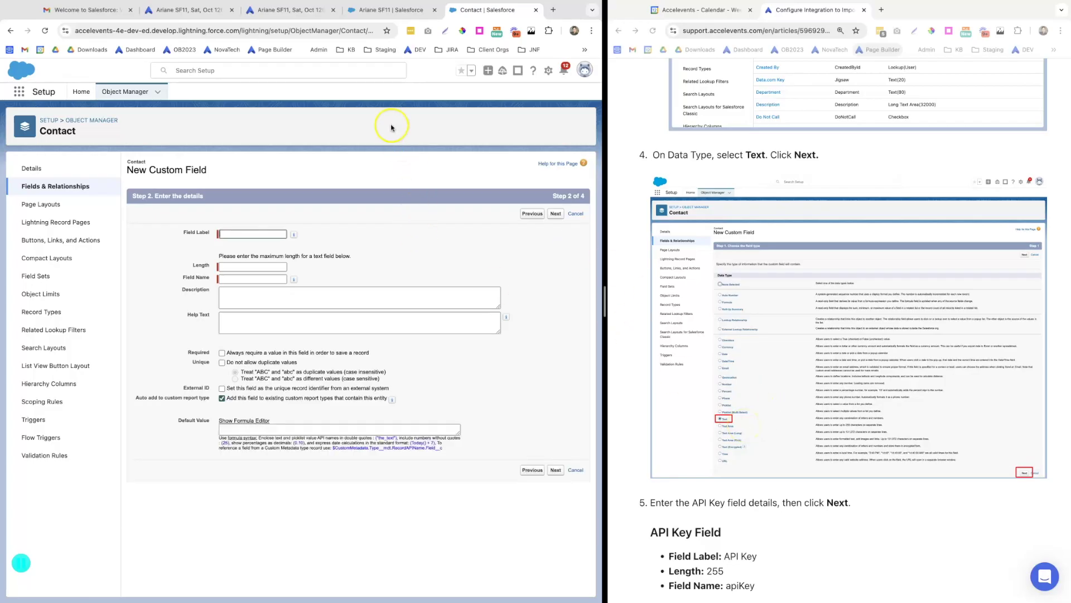
key("ctrl+plus")
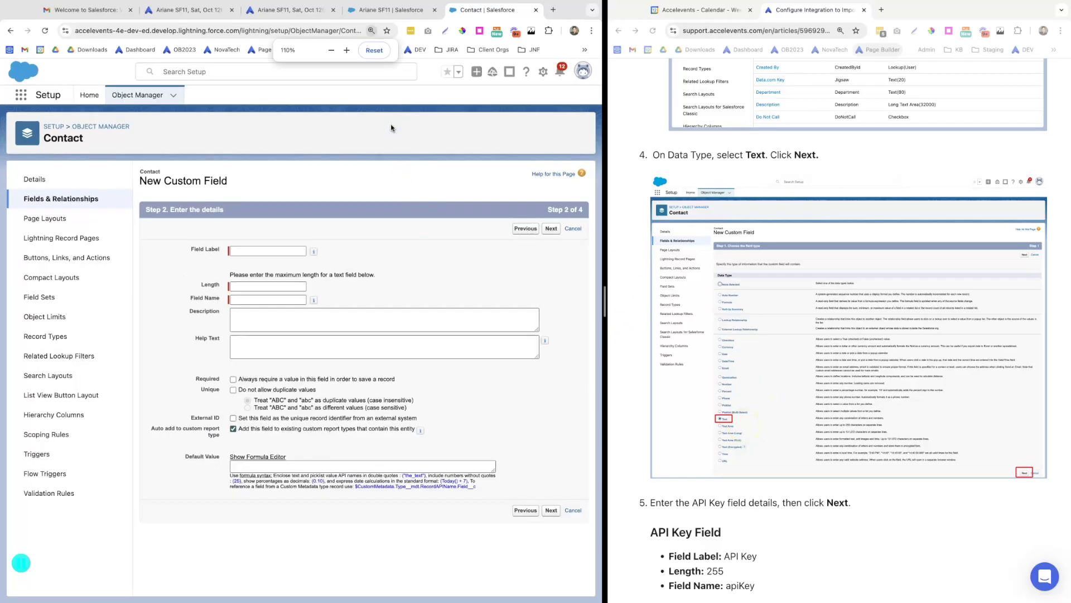
scroll(744, 403, "down", 7)
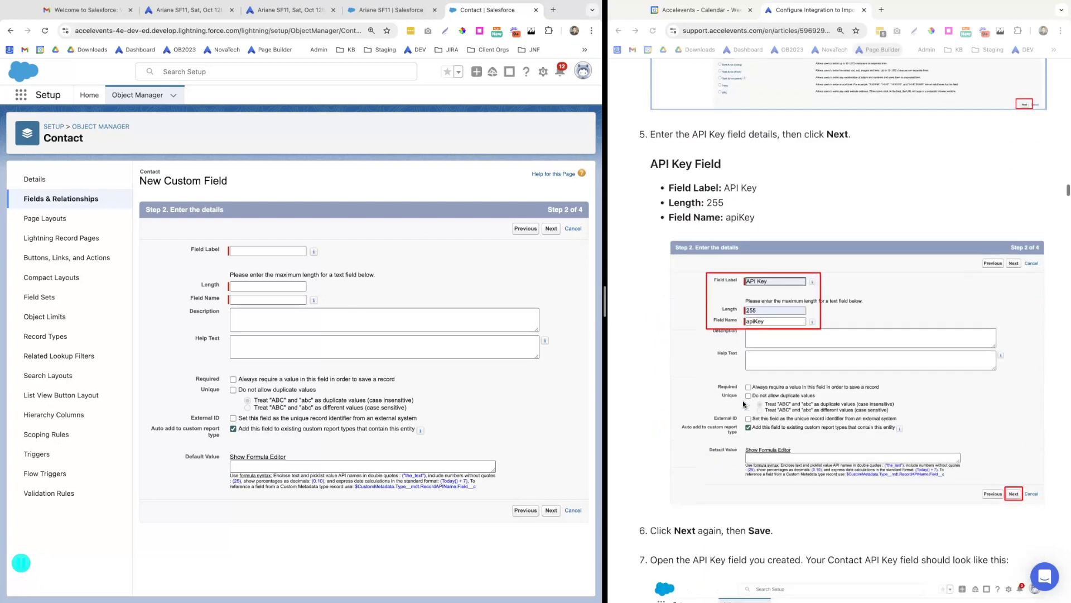
left_click(748, 188)
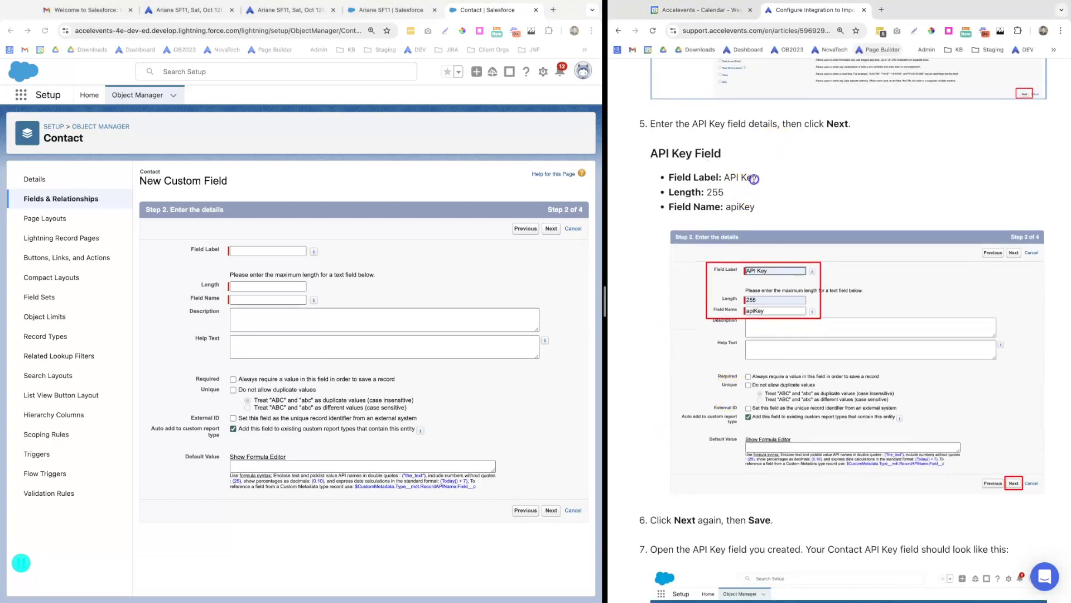
left_click_drag(730, 178, 764, 180)
left_click(761, 180)
Enter field label API Key, length 255, and field name apiKey
left_click(236, 252)
left_click(238, 273)
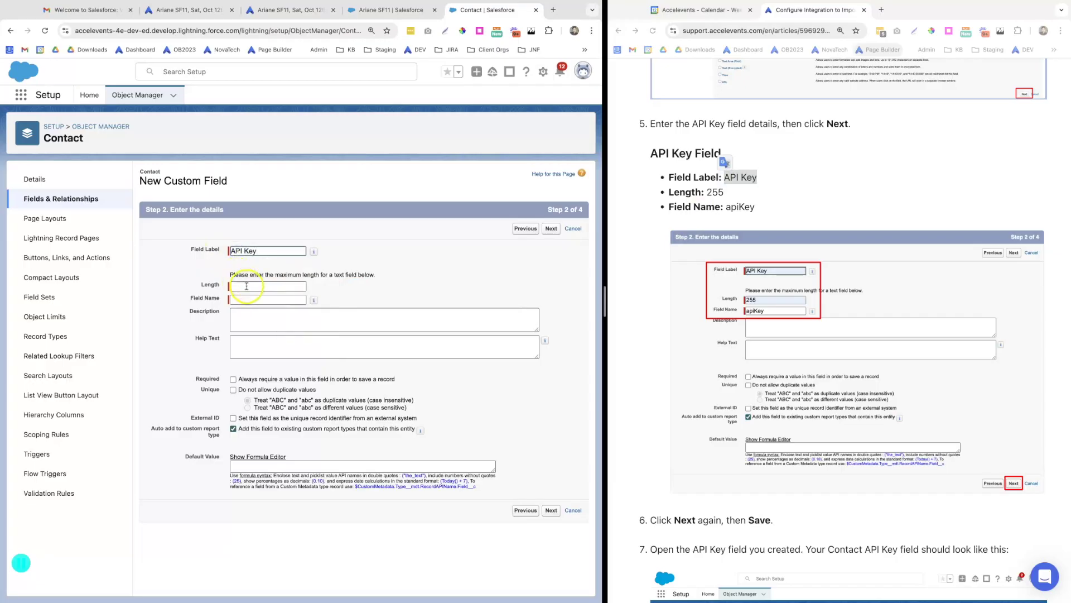
left_click(246, 286)
left_click(269, 299)
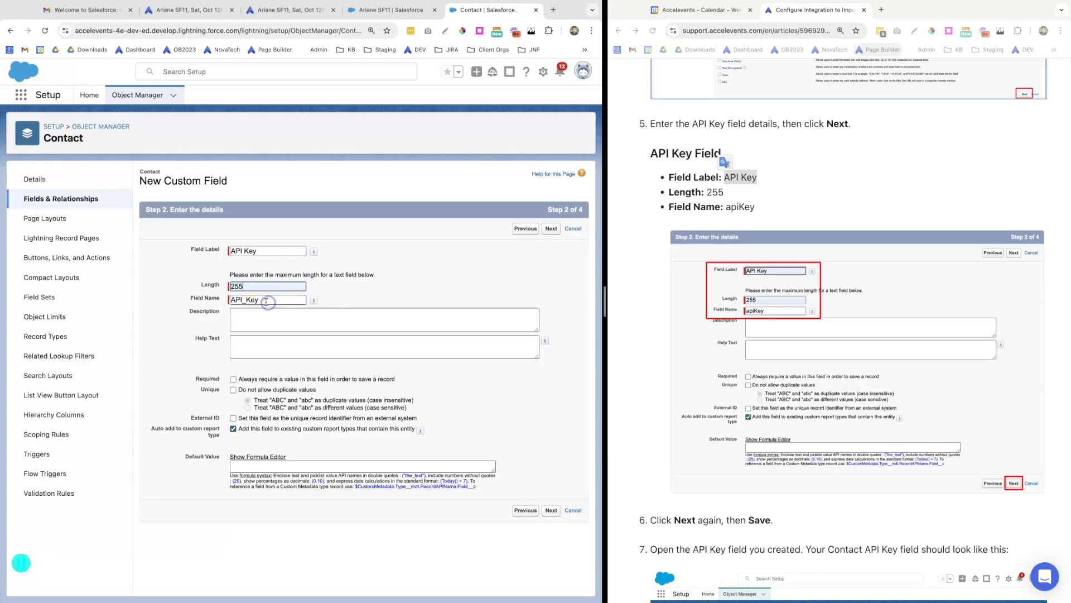
left_click(736, 212)
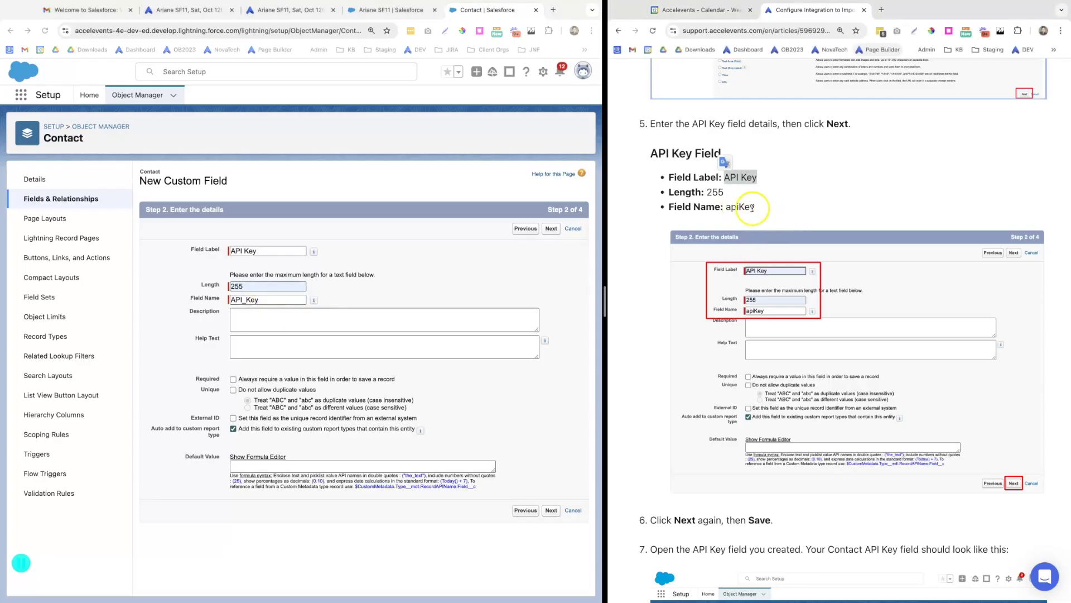
left_click_drag(753, 208, 734, 207)
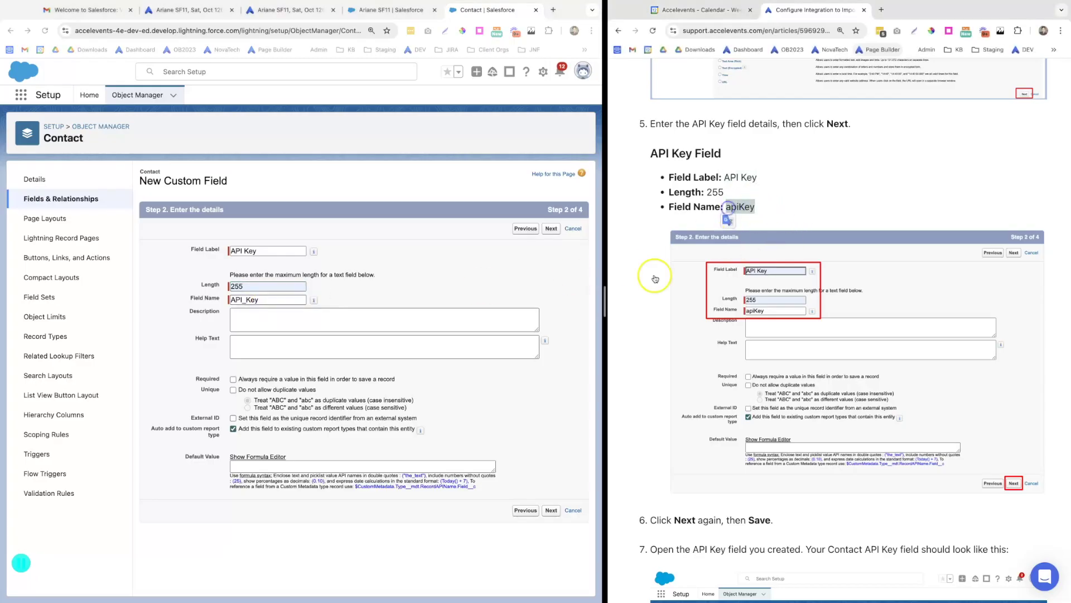
left_click_drag(267, 300, 214, 302)
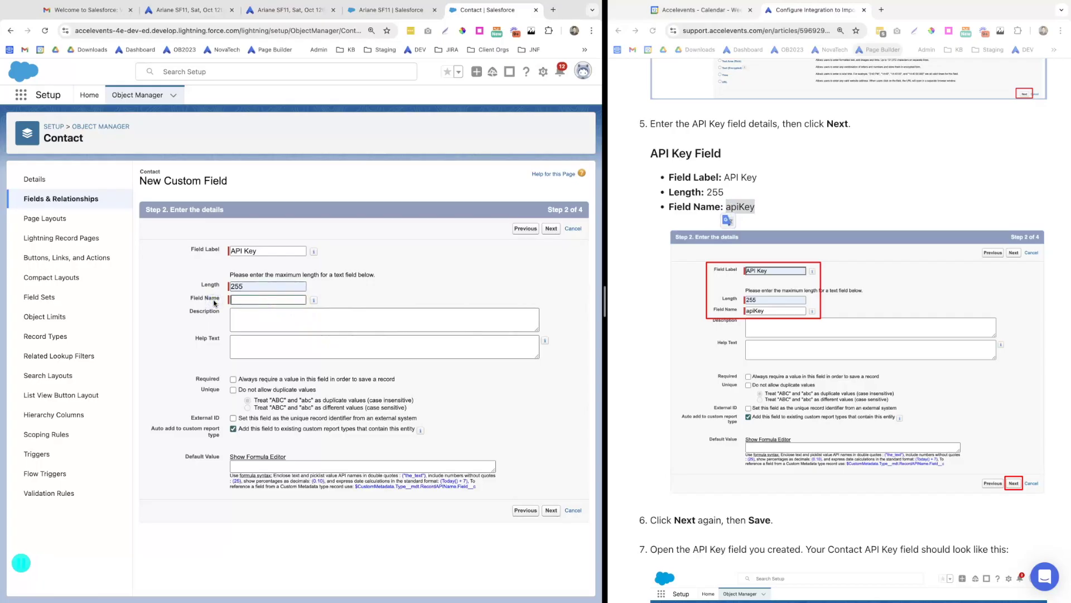
left_click(438, 303)
left_click(440, 299)
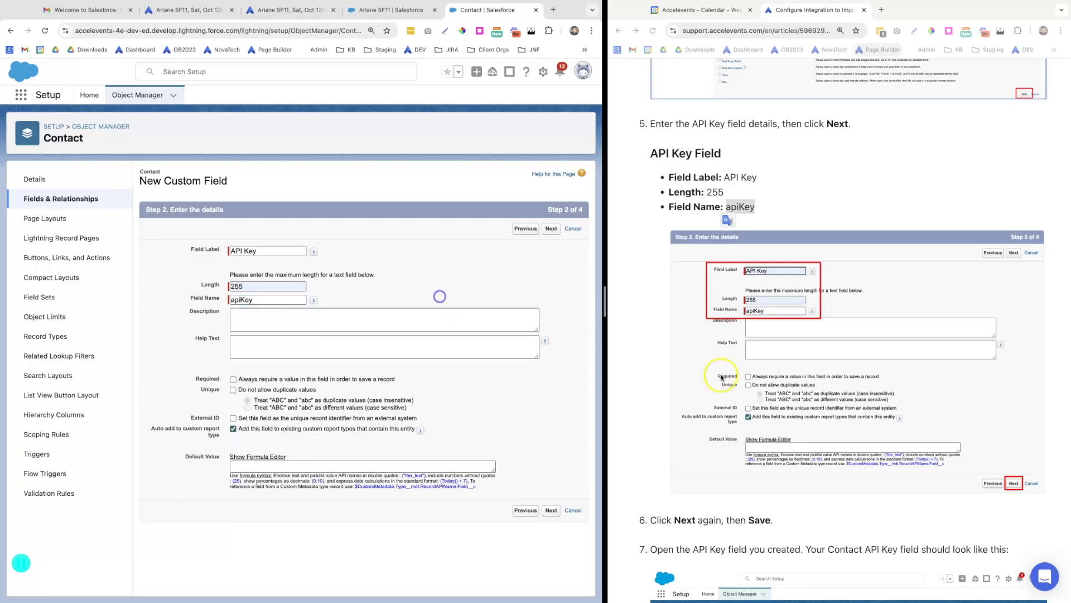
Keep default field-level security and page layouts, and save the API Key field
scroll(745, 401, "down", 1)
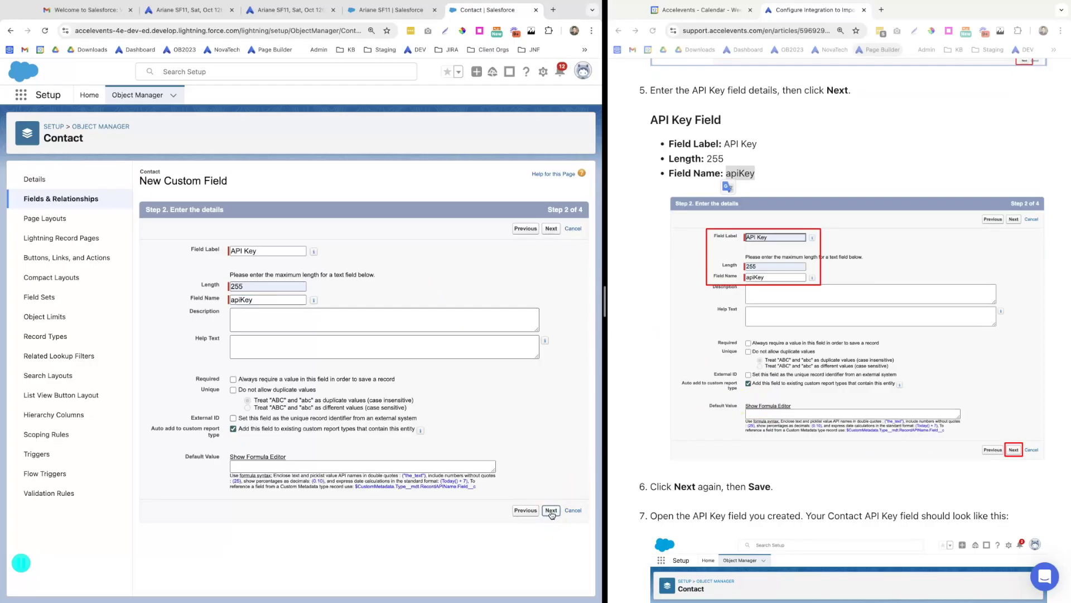
left_click(551, 512)
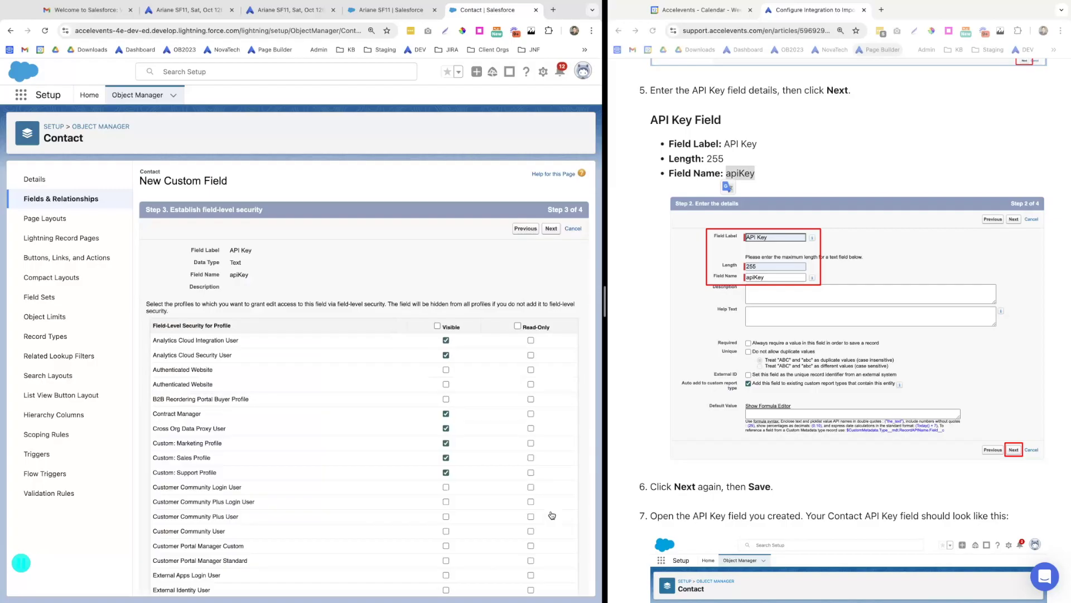
left_click(553, 229)
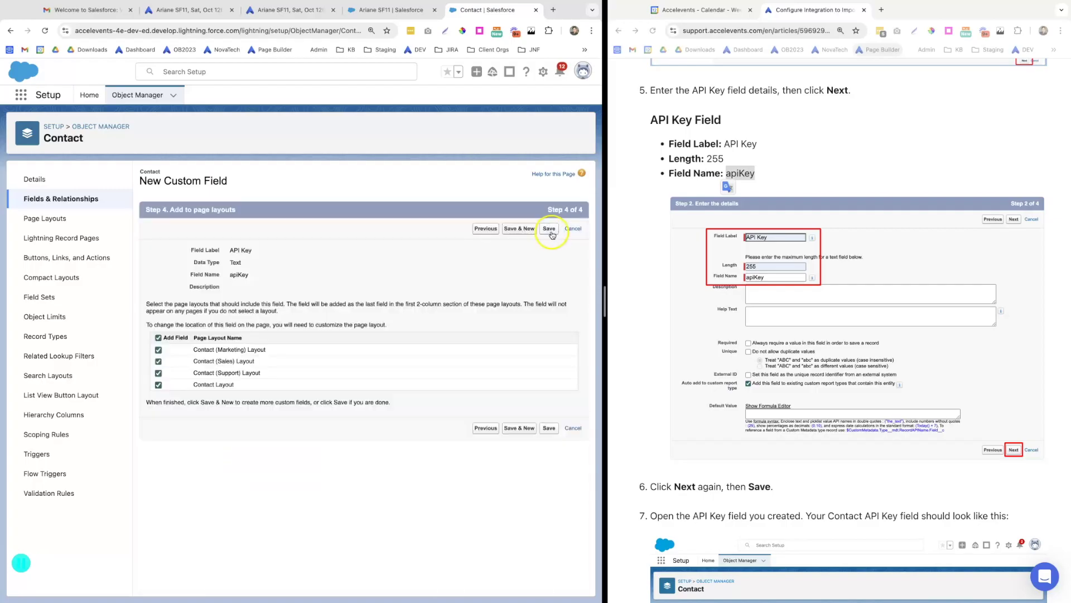
left_click(549, 229)
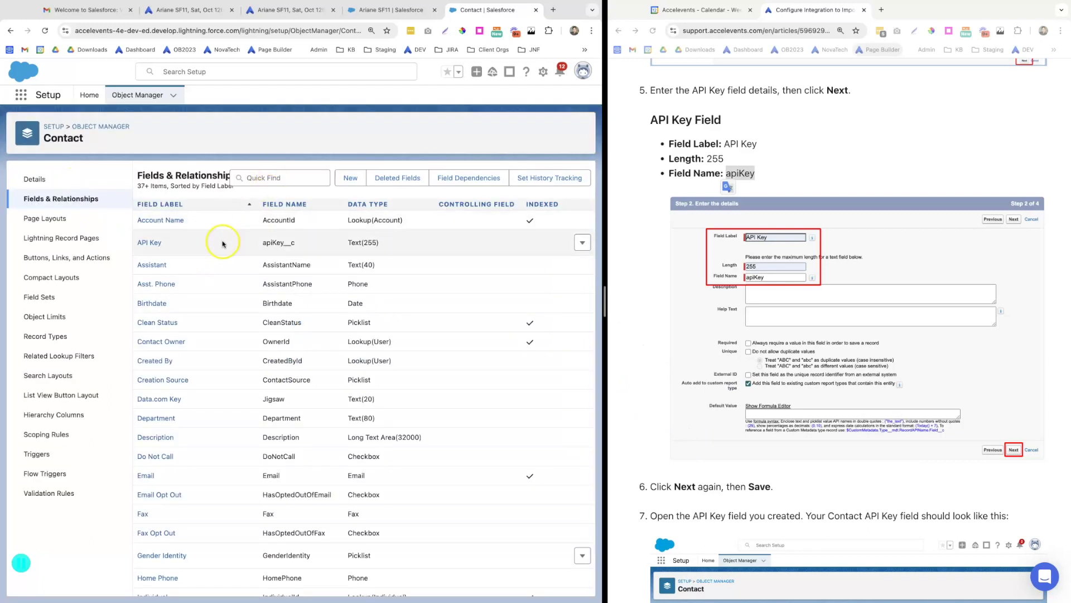
left_click(151, 243)
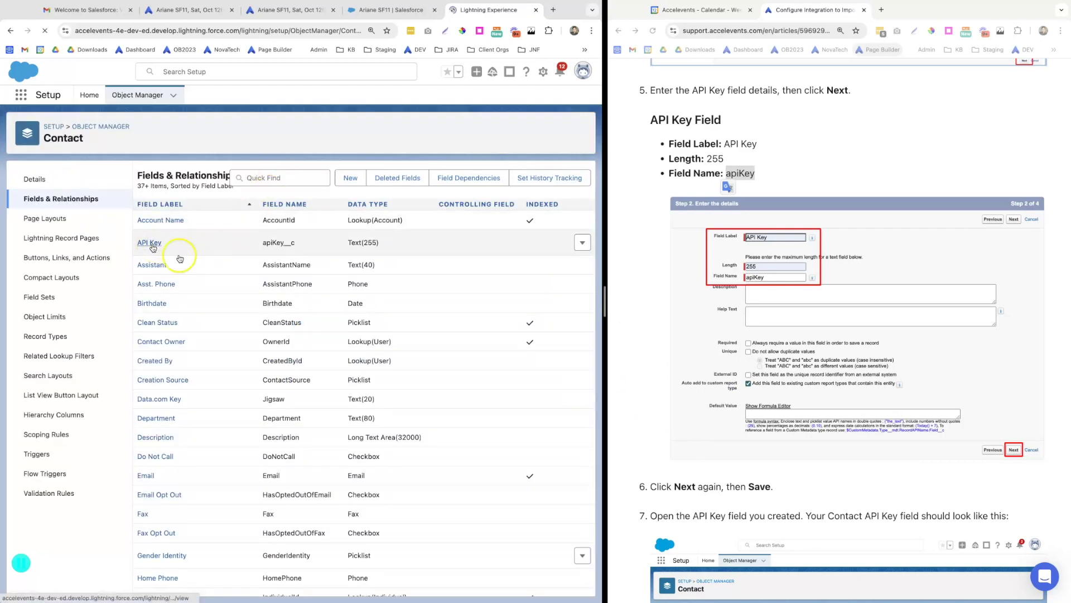
scroll(732, 491, "down", 6)
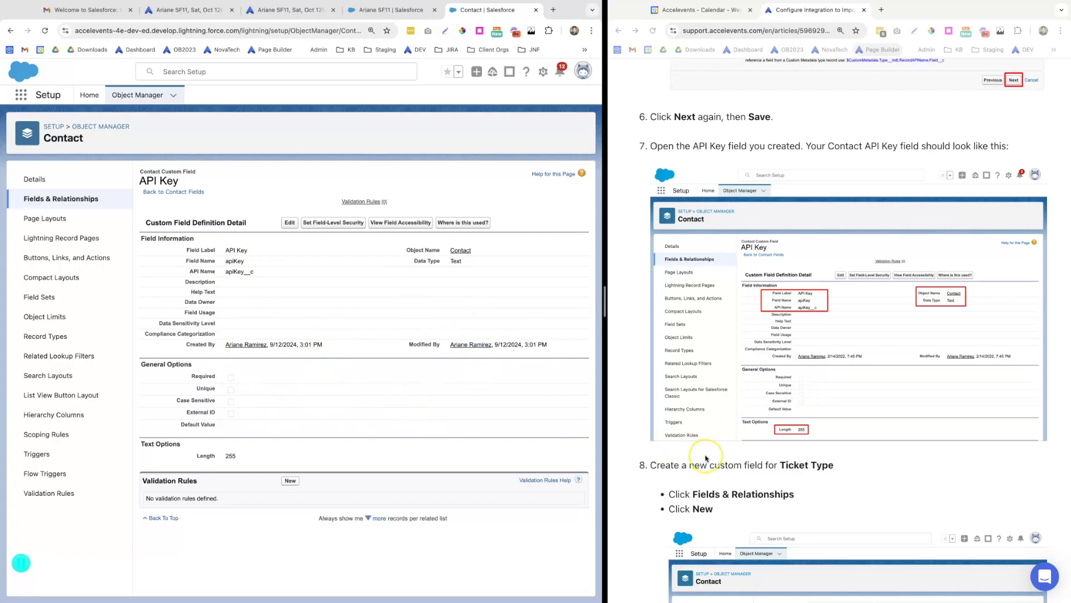
scroll(706, 458, "down", 4)
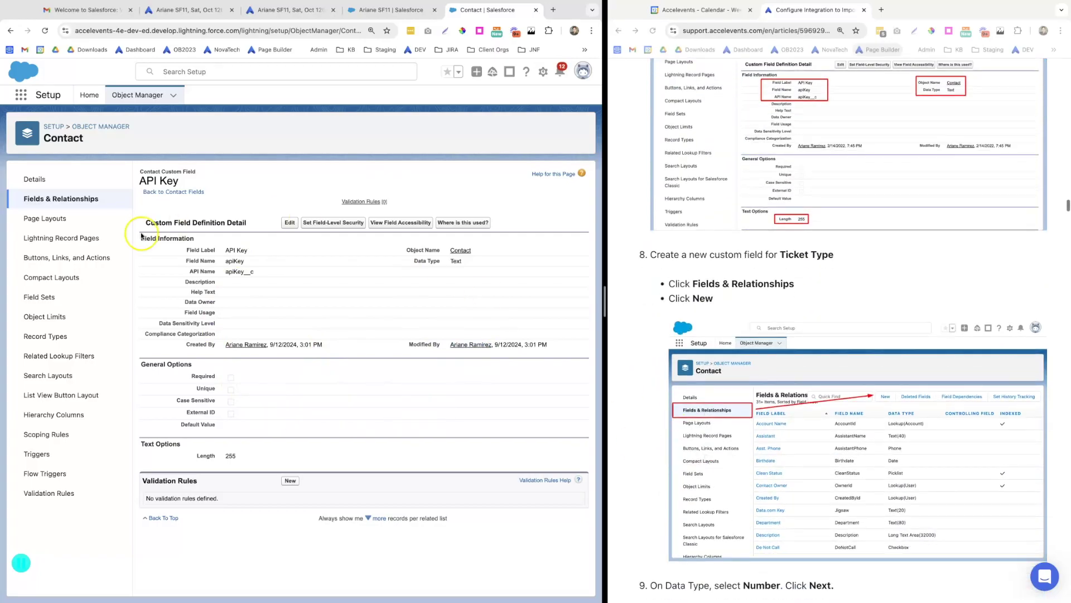
left_click(66, 199)
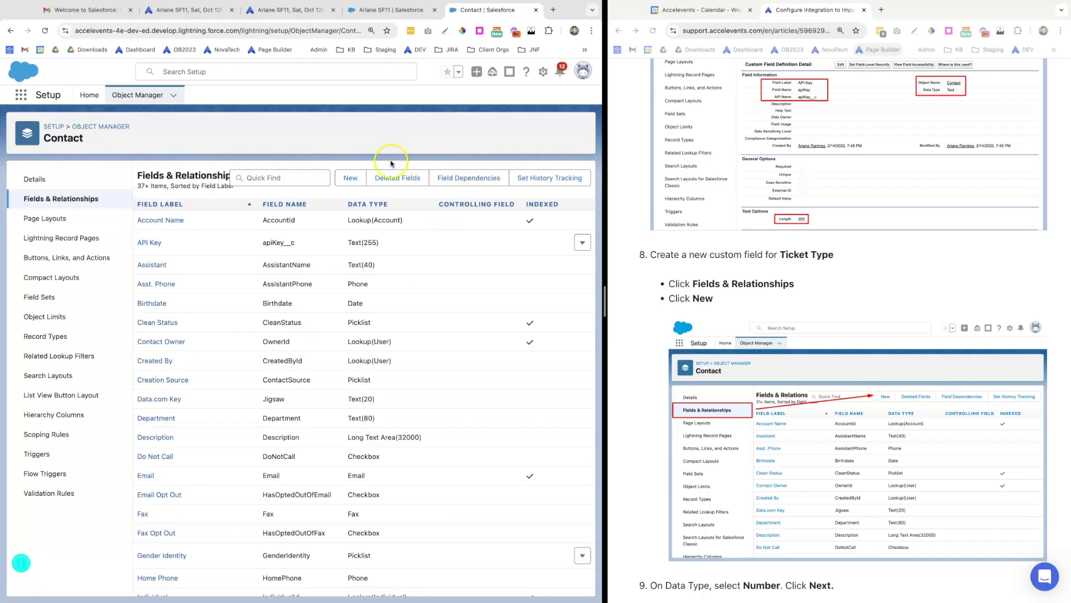
Start another Contact custom field with Number as its data type
left_click(351, 177)
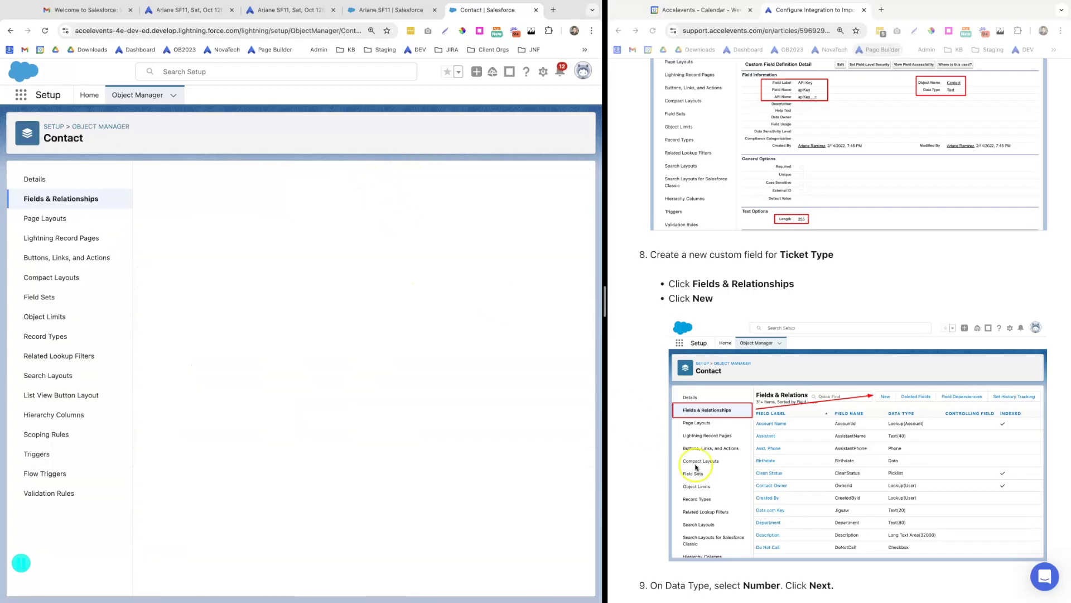
scroll(696, 467, "down", 7)
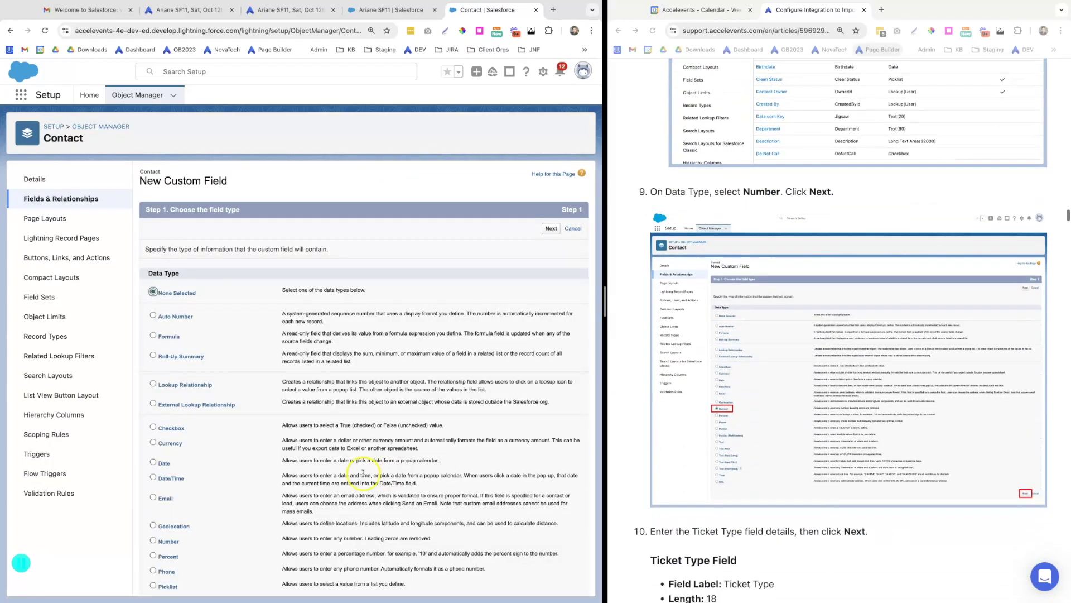
scroll(262, 530, "down", 3)
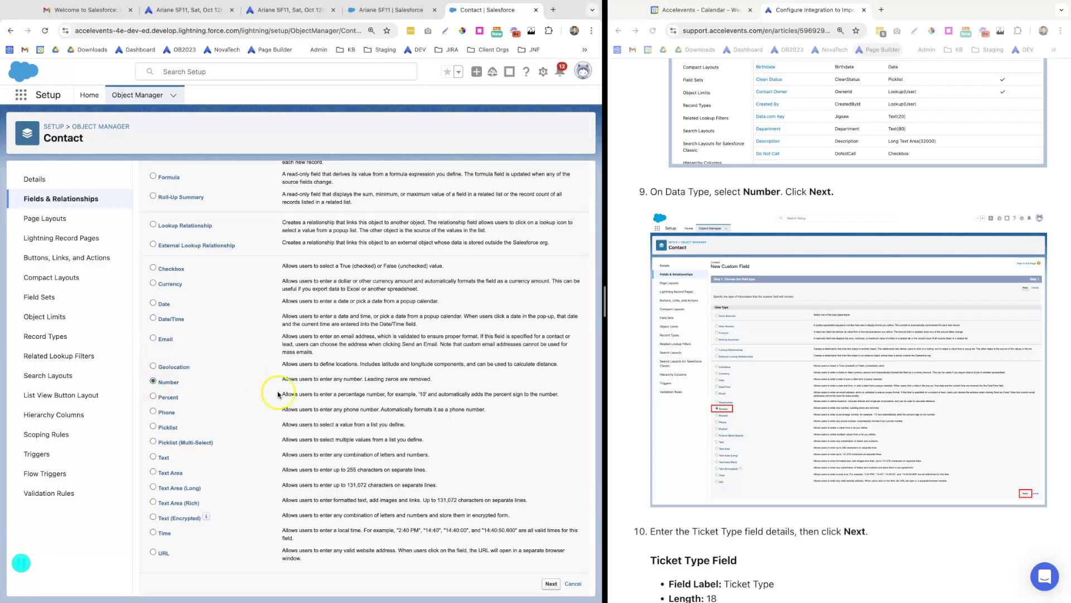
left_click(548, 586)
Set the field label to Ticket Type and the field name to ticketType
scroll(794, 233, "down", 5)
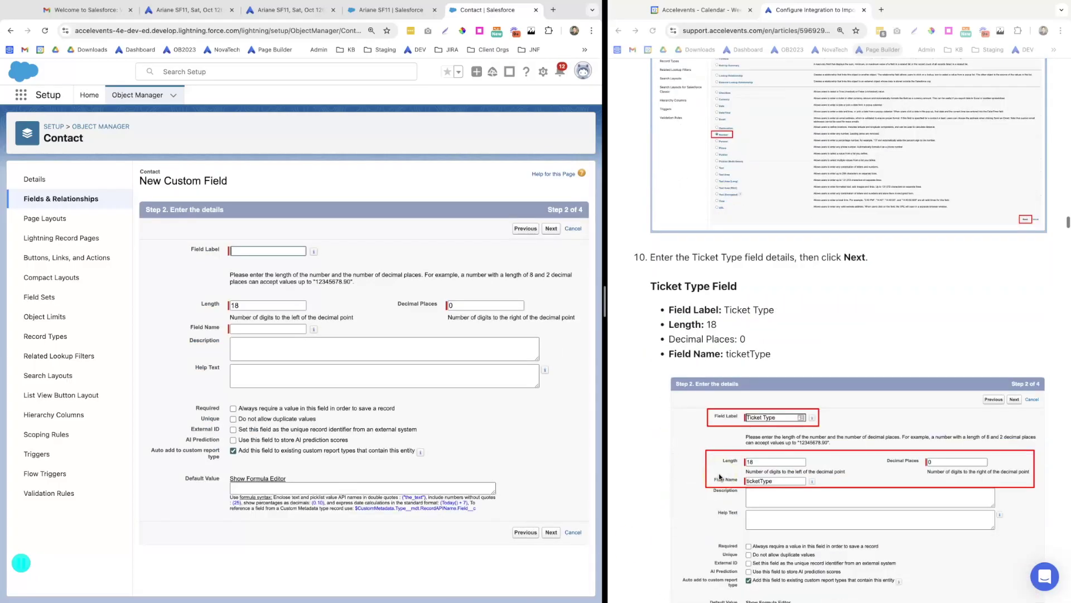
left_click(778, 278)
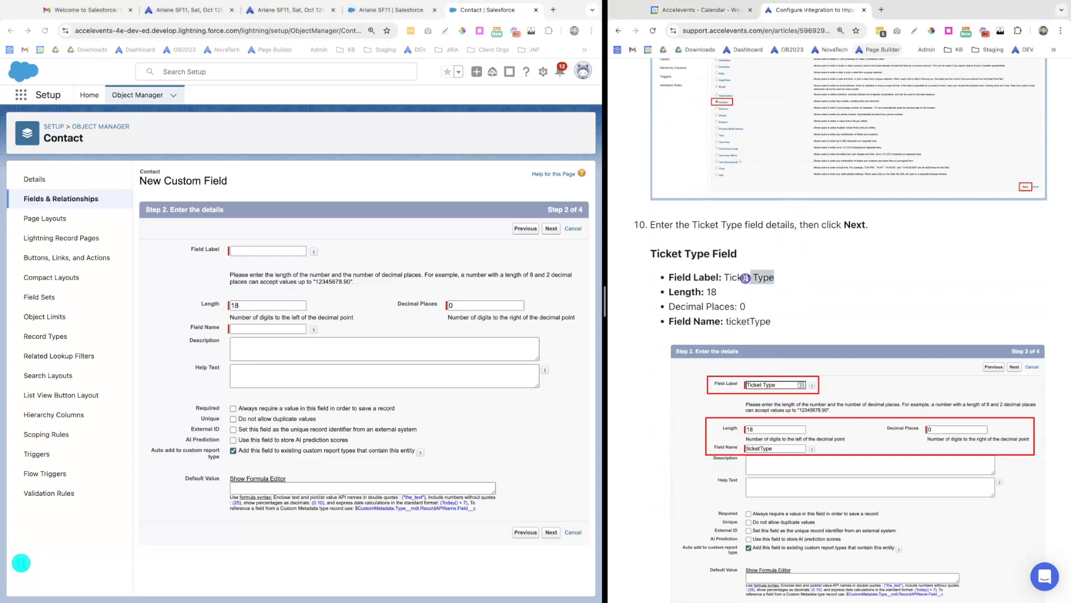
left_click(241, 252)
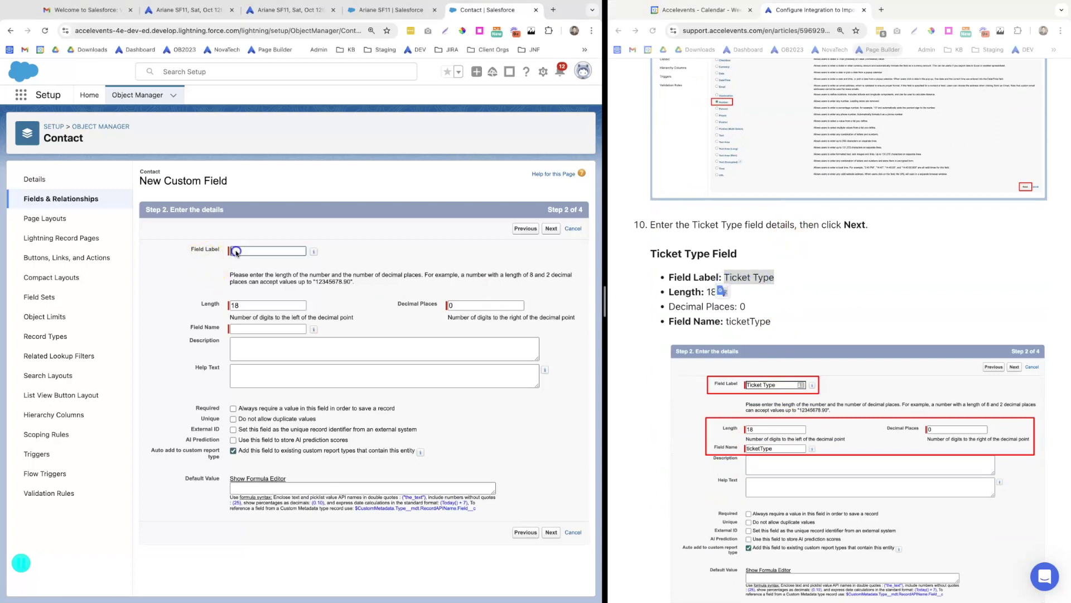
type("Ticket Type")
left_click(776, 323)
left_click_drag(772, 325, 763, 322)
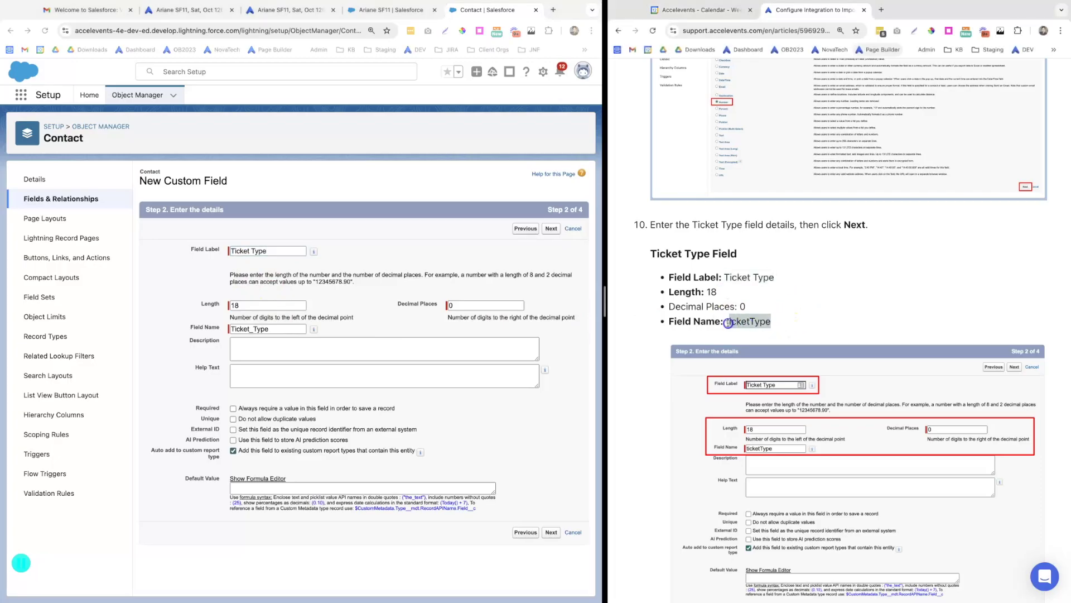
left_click_drag(290, 330, 244, 329)
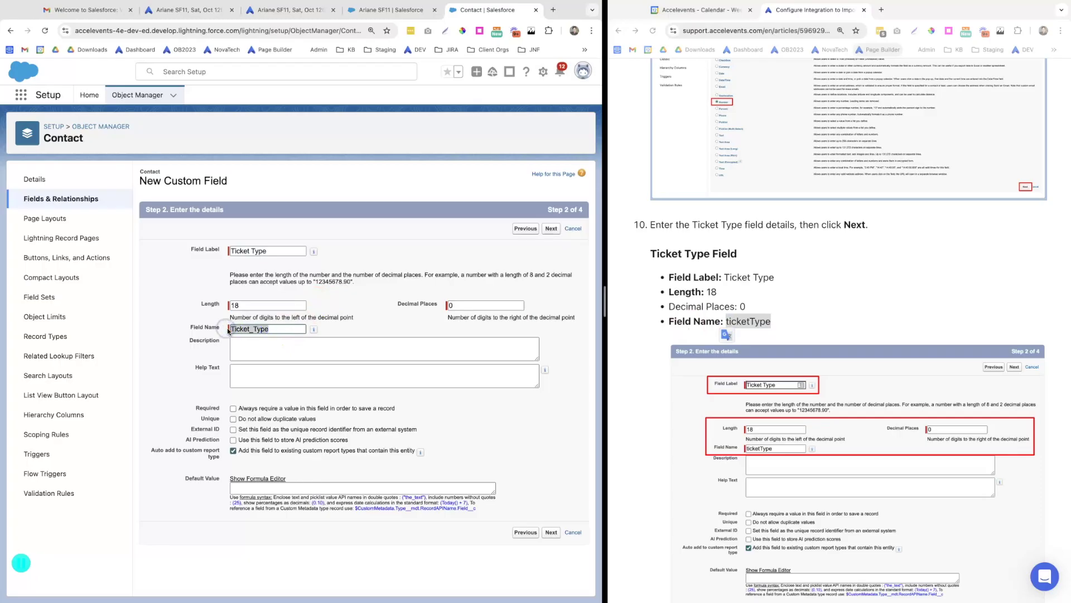
type("ticketType")
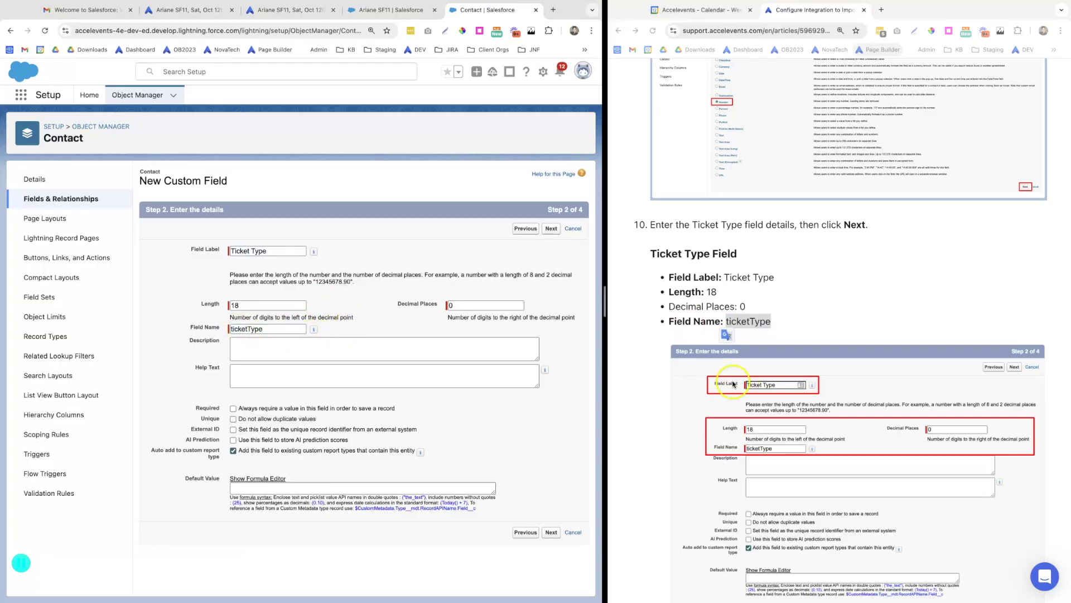
Keep length 18 with 0 decimals and default security and layouts, then save
scroll(742, 525, "down", 2)
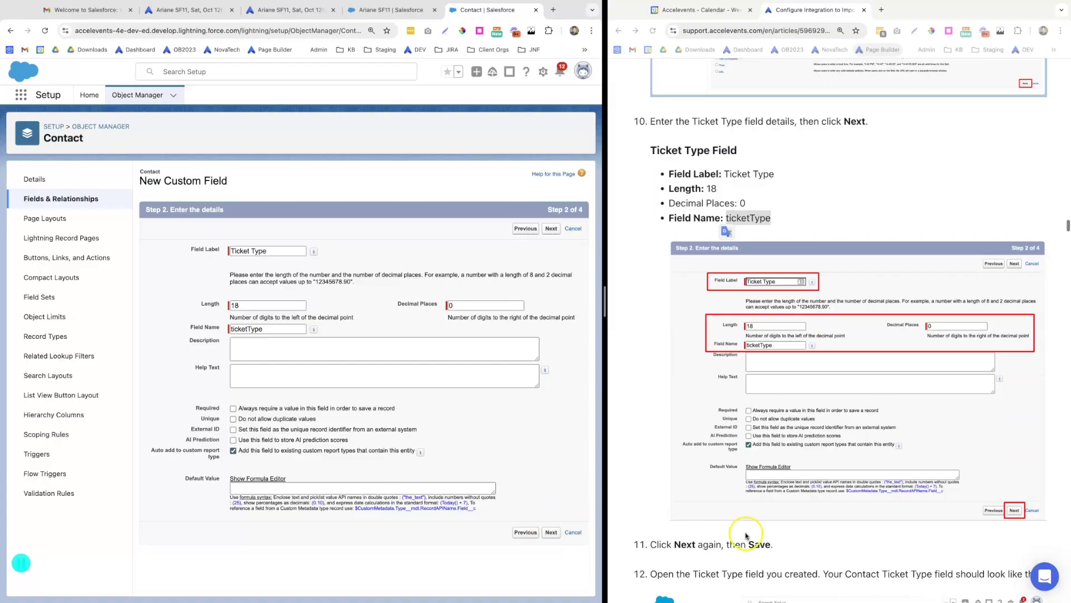
left_click(550, 532)
left_click(689, 483)
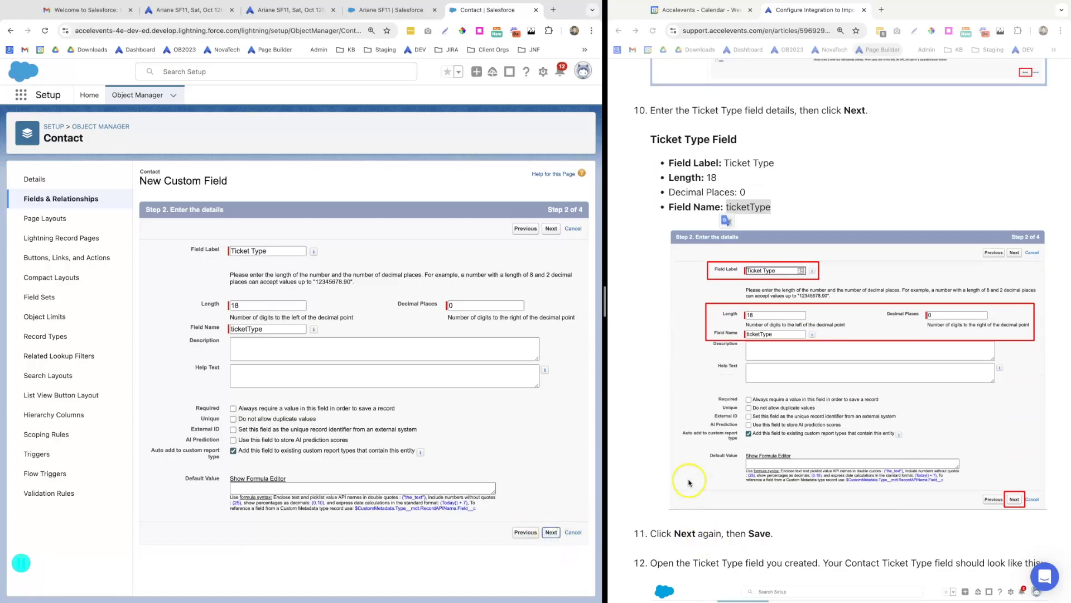
left_click(552, 230)
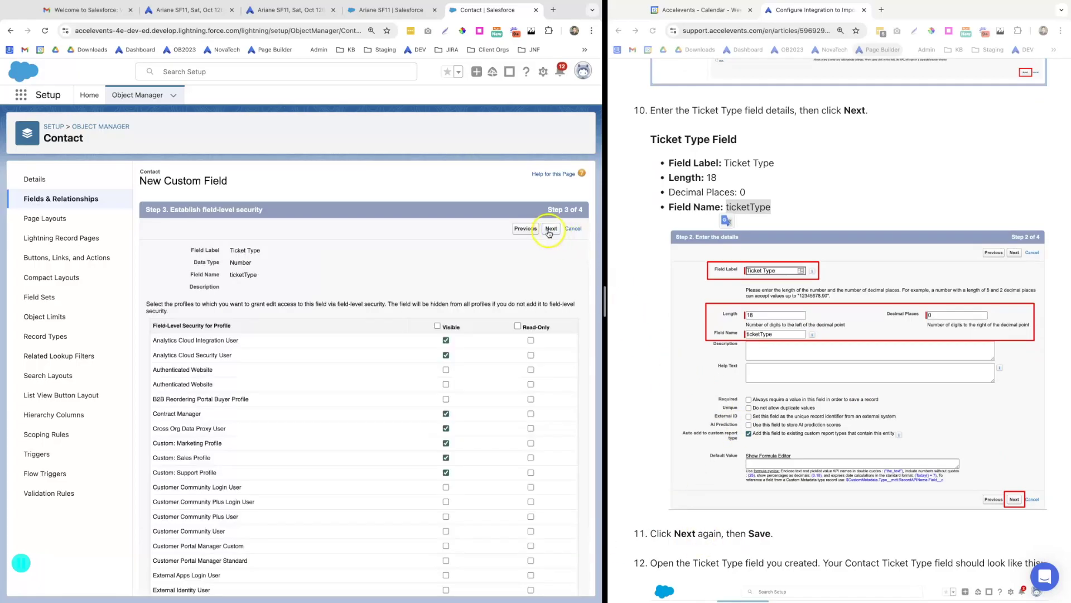
left_click(551, 233)
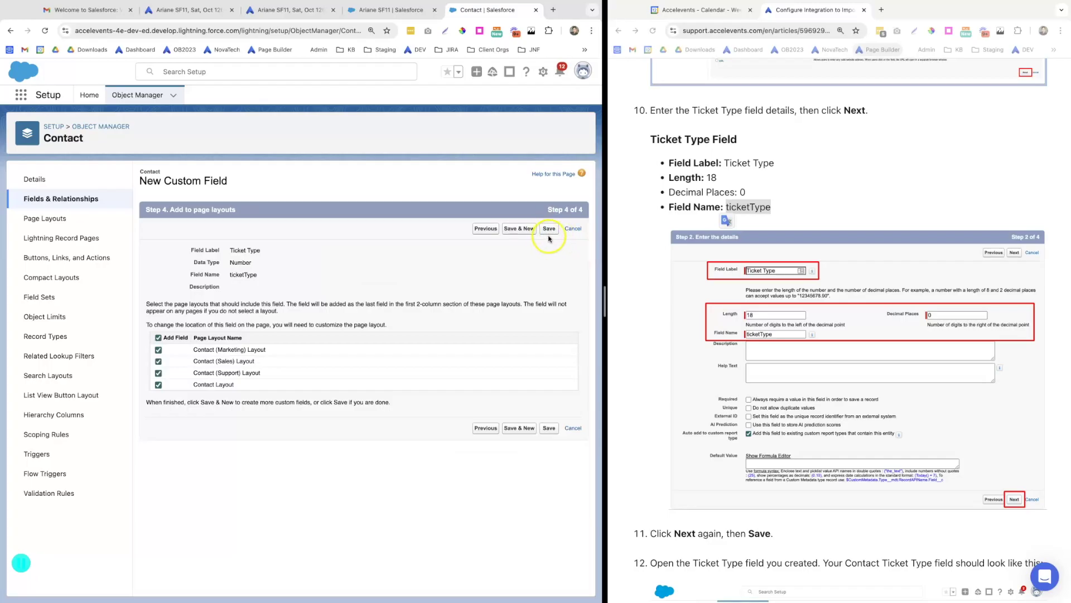
scroll(759, 477, "down", 7)
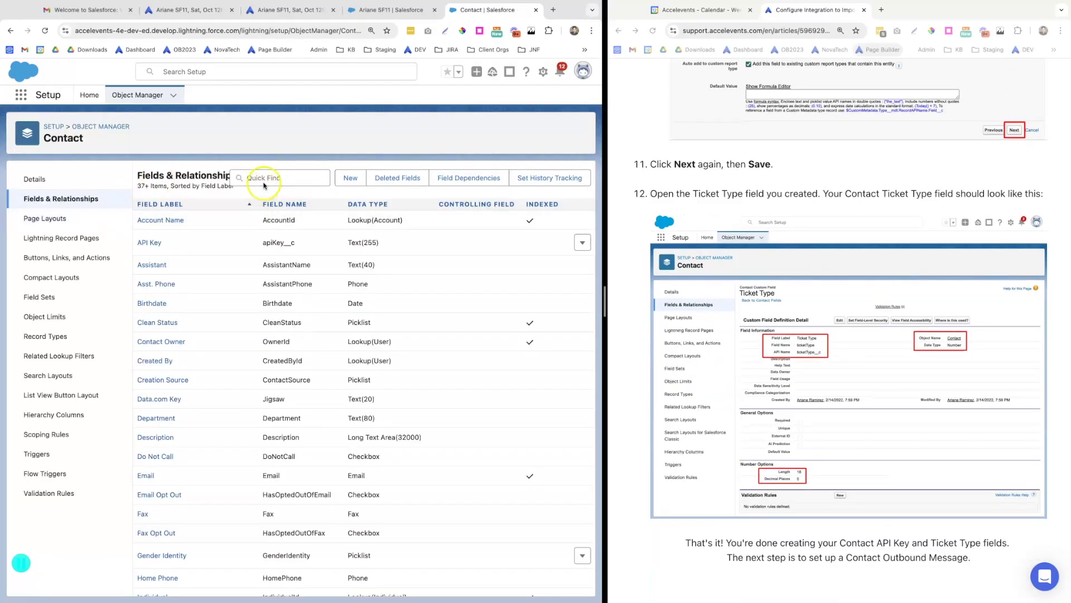
Filter the Contact fields by 'ticket' and open the Ticket Type field's details
left_click(263, 176)
type("tick")
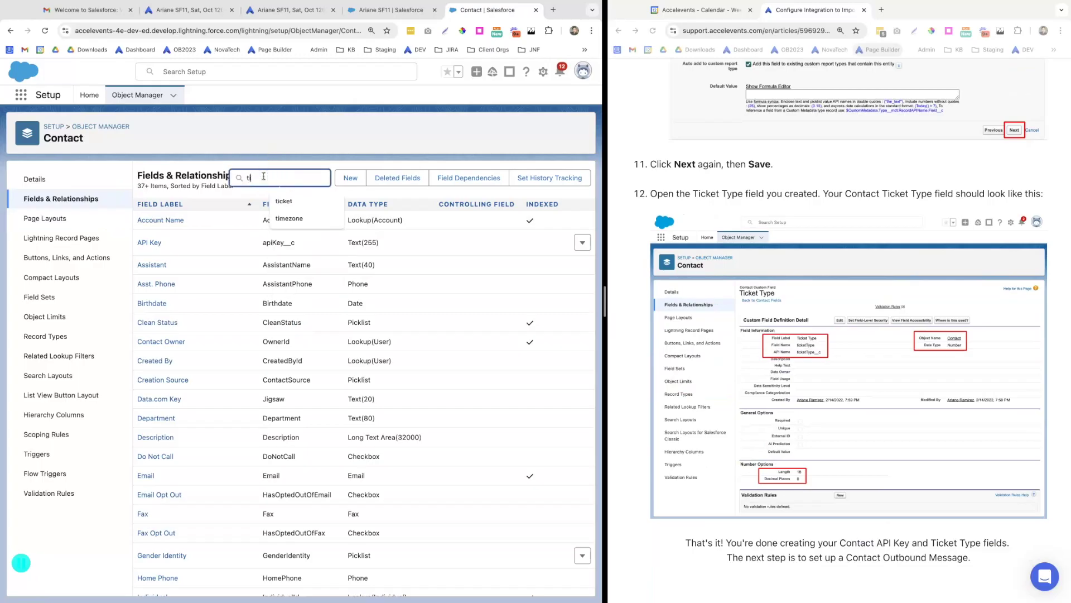
type("et")
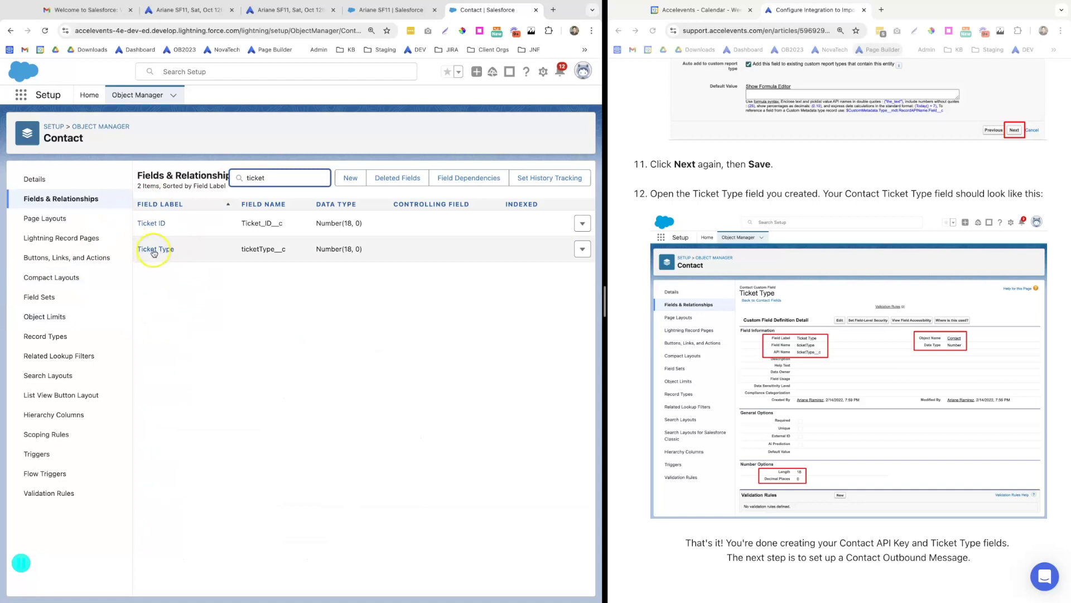
left_click(156, 250)
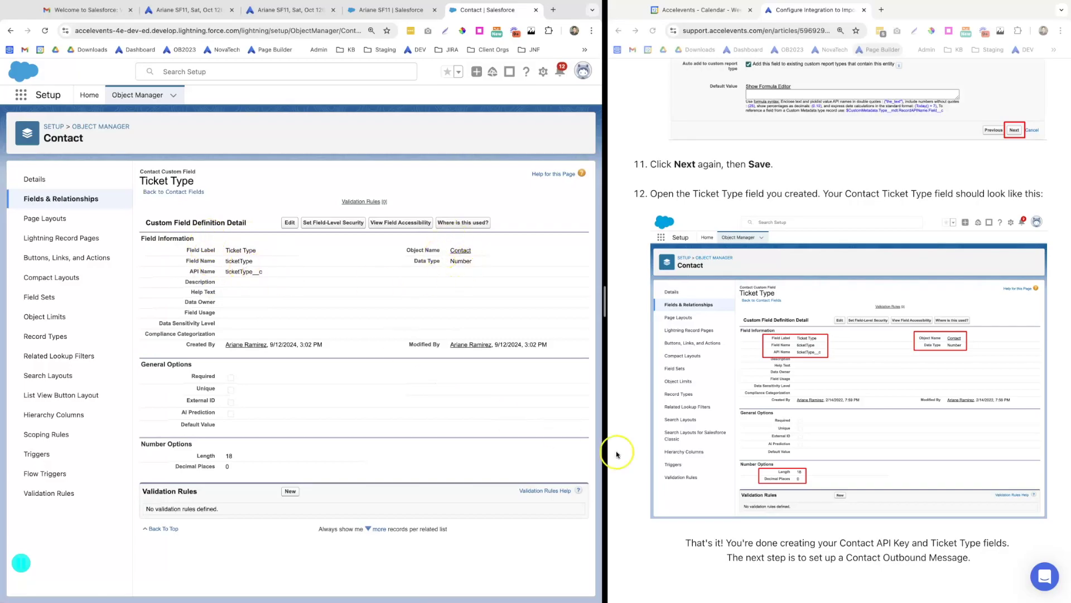
scroll(783, 501, "down", 5)
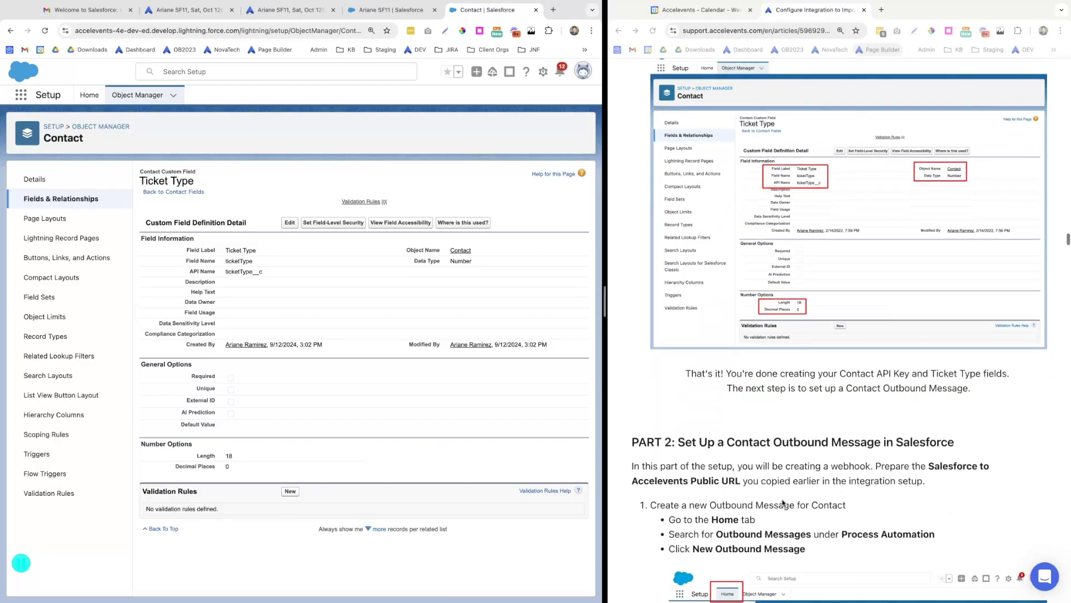
scroll(783, 502, "down", 2)
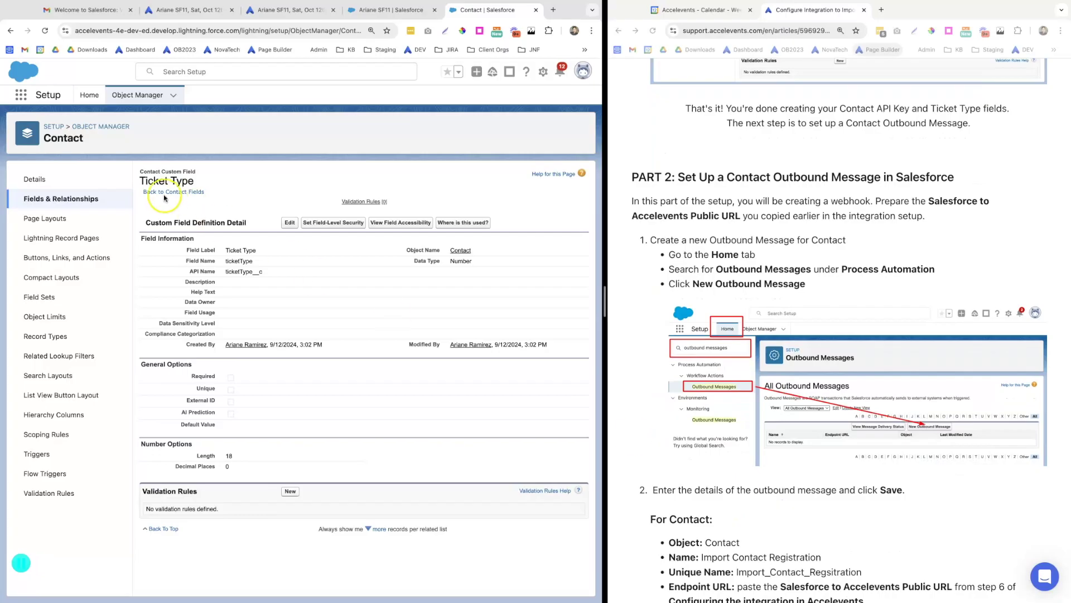
Find Outbound Messages in Setup and begin a new outbound message on the Contact object
left_click(88, 103)
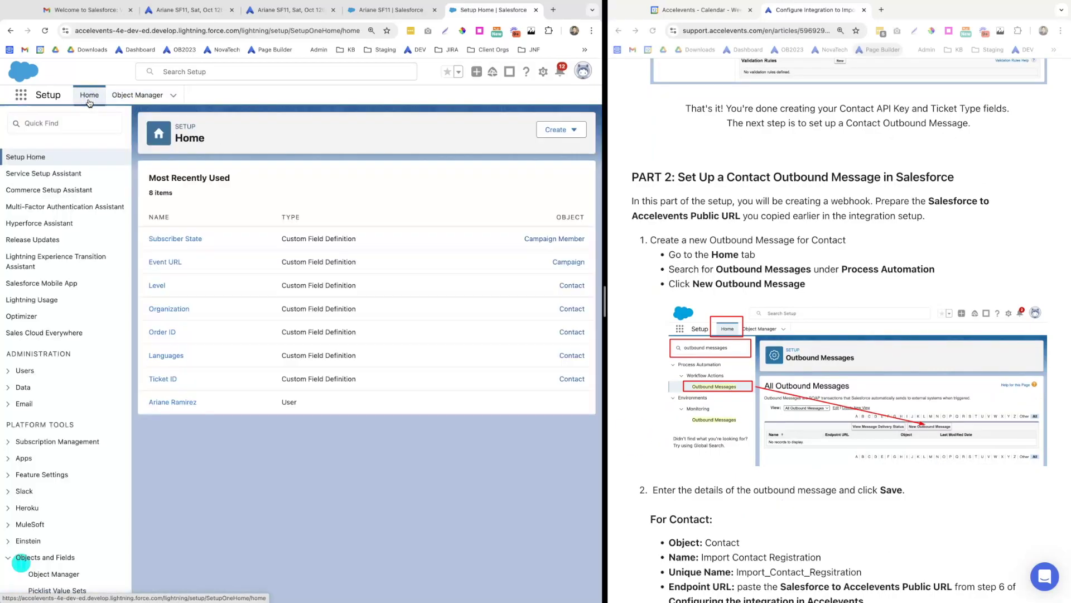
left_click(59, 125)
type("ou")
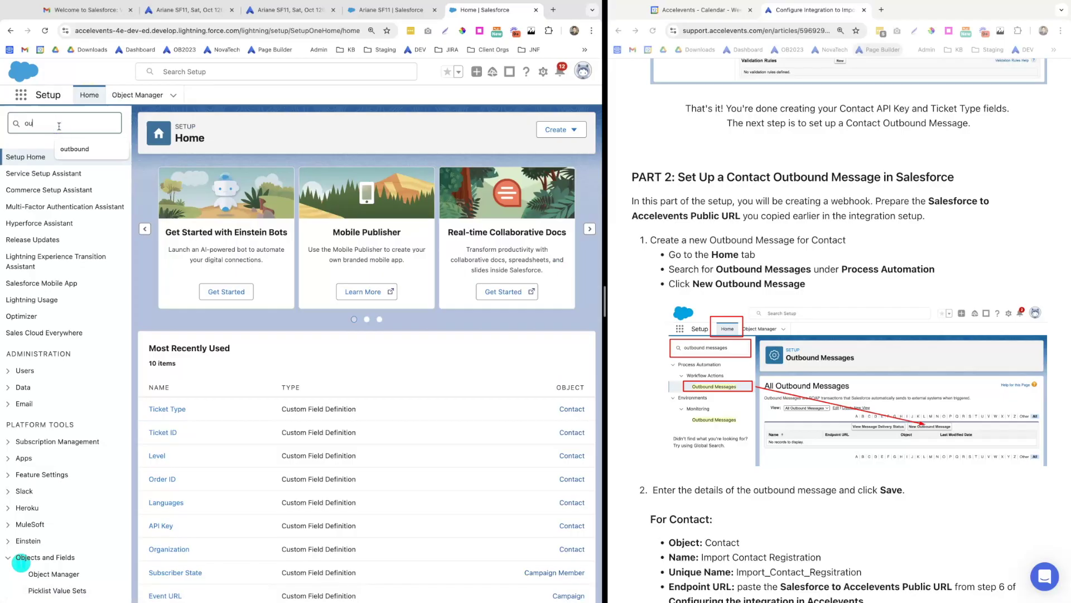
type("tbound")
left_click(68, 190)
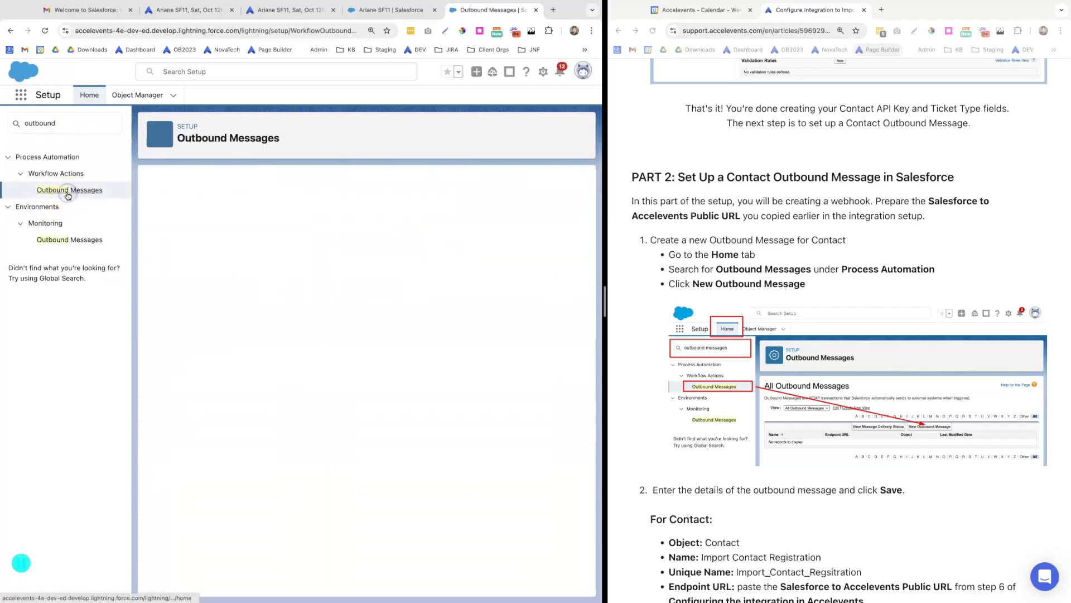
left_click(404, 243)
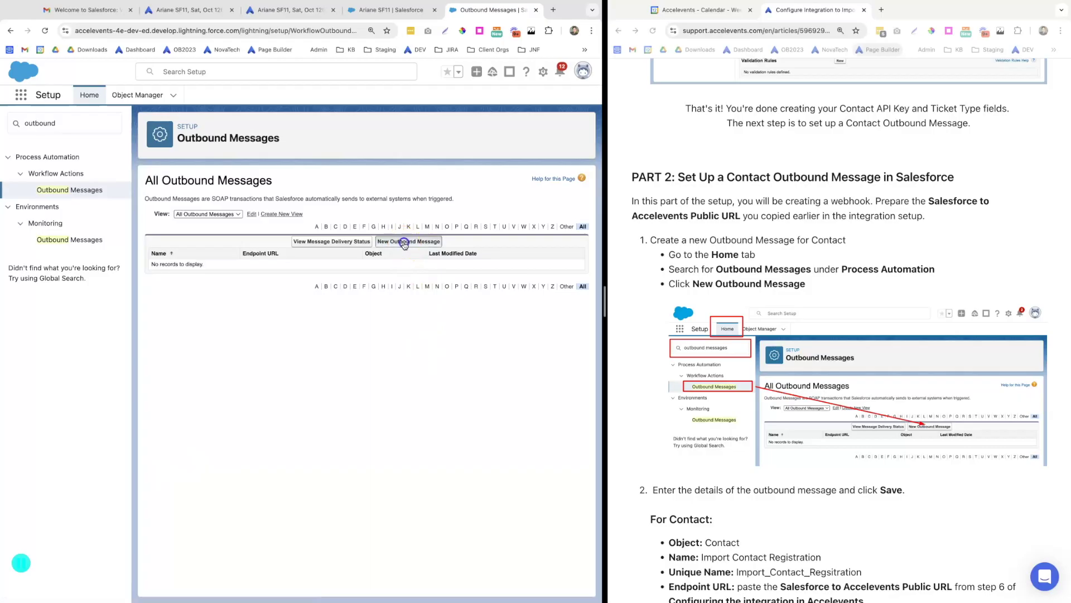
scroll(680, 457, "down", 3)
scroll(684, 461, "down", 3)
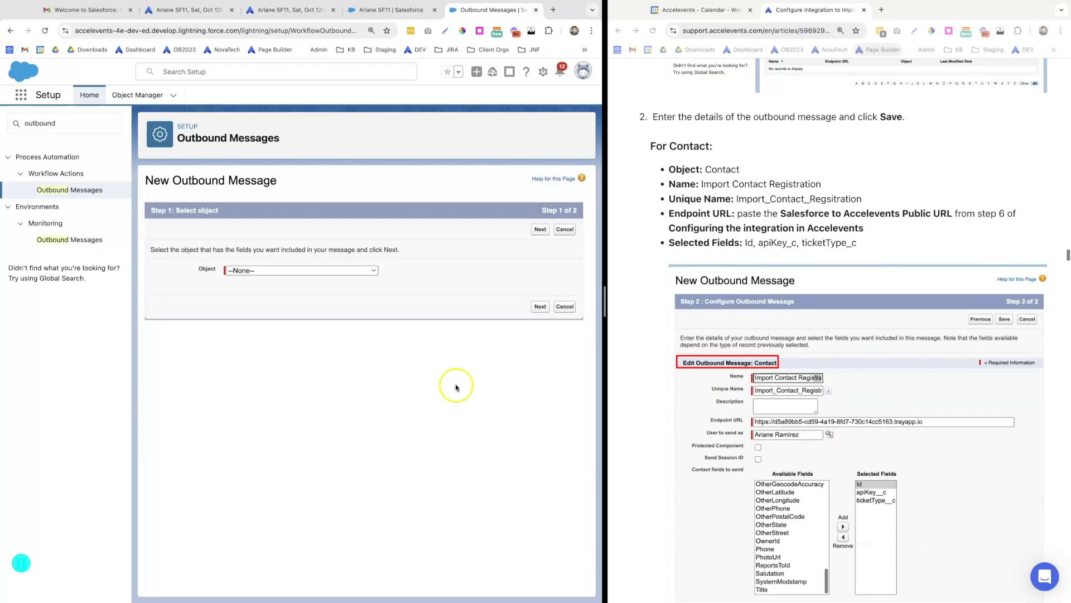
left_click(270, 270)
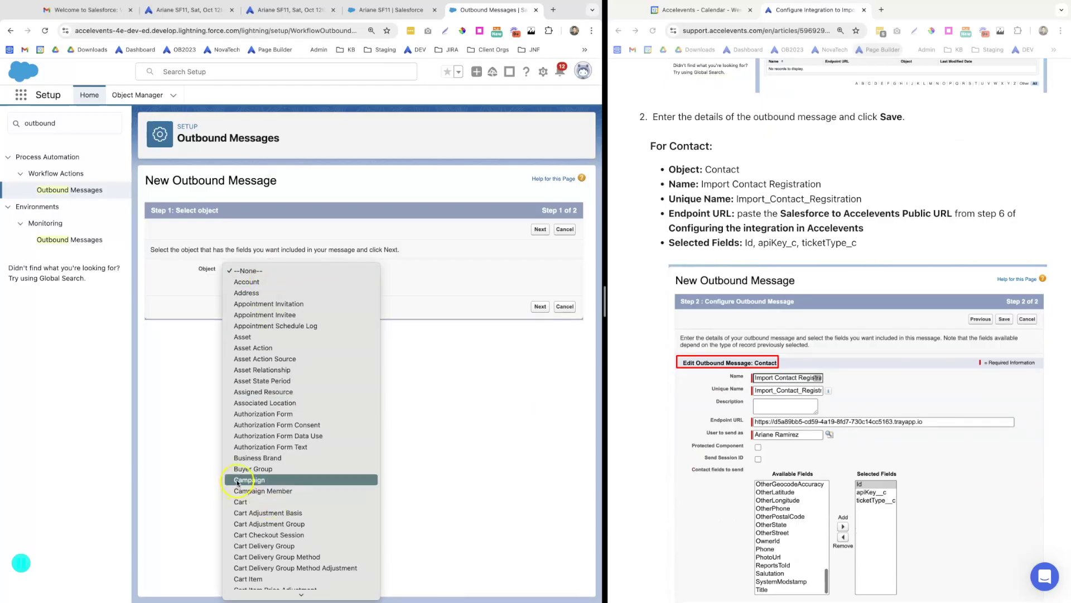
scroll(245, 491, "down", 10)
left_click(240, 436)
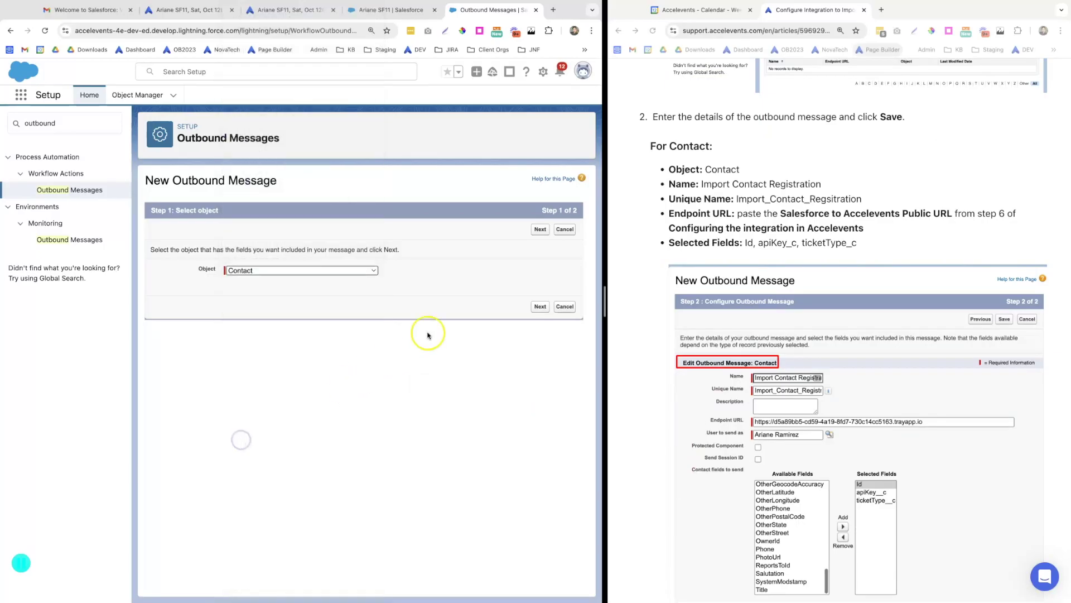
Name the message Import Contact Registration and paste the integration's endpoint URL
left_click(540, 306)
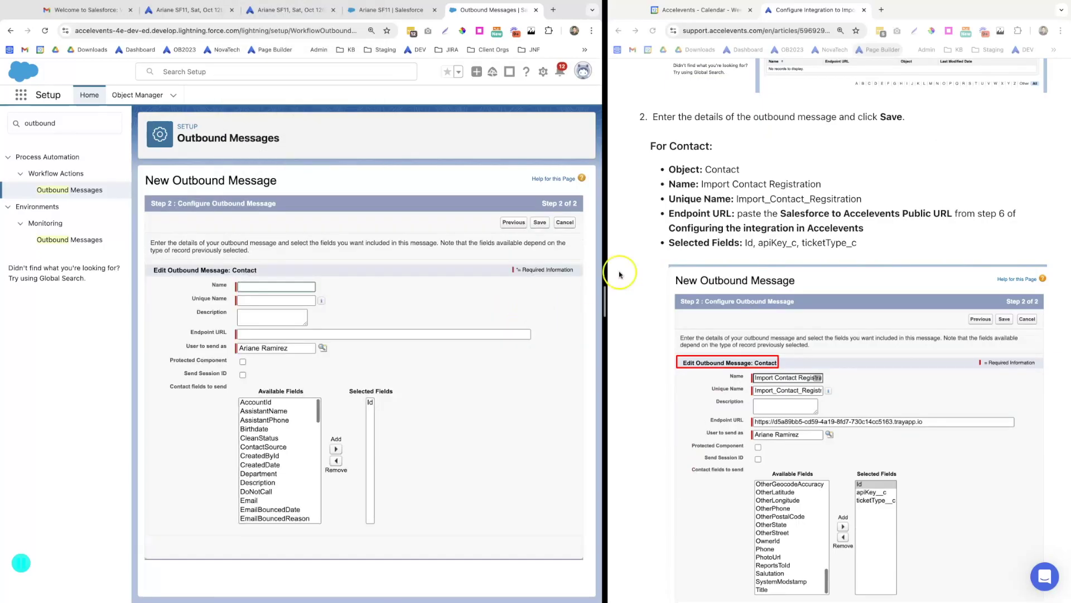
left_click_drag(822, 185, 681, 187)
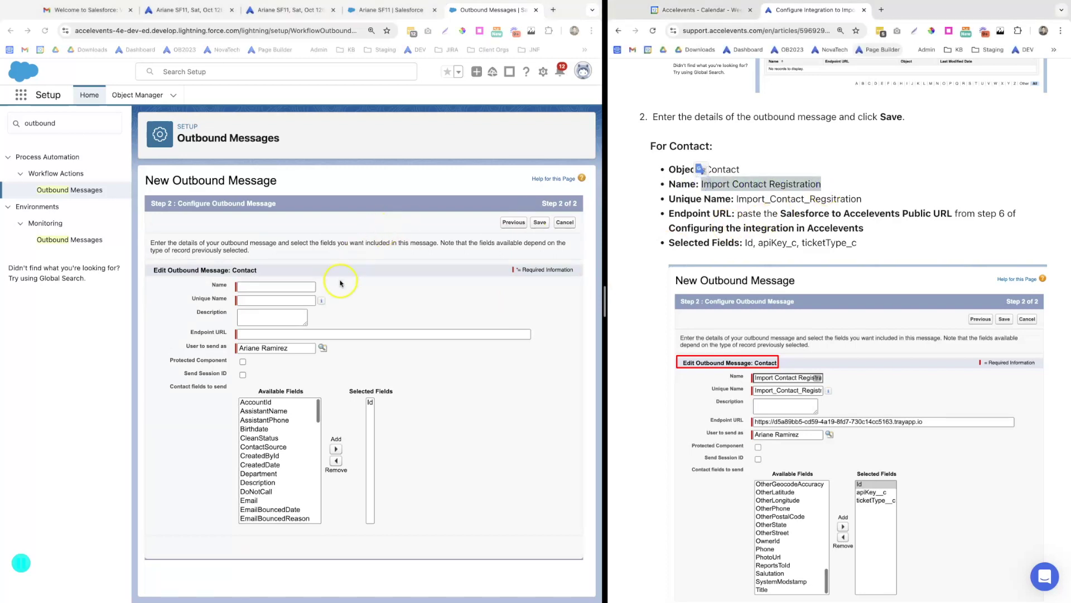
left_click(254, 288)
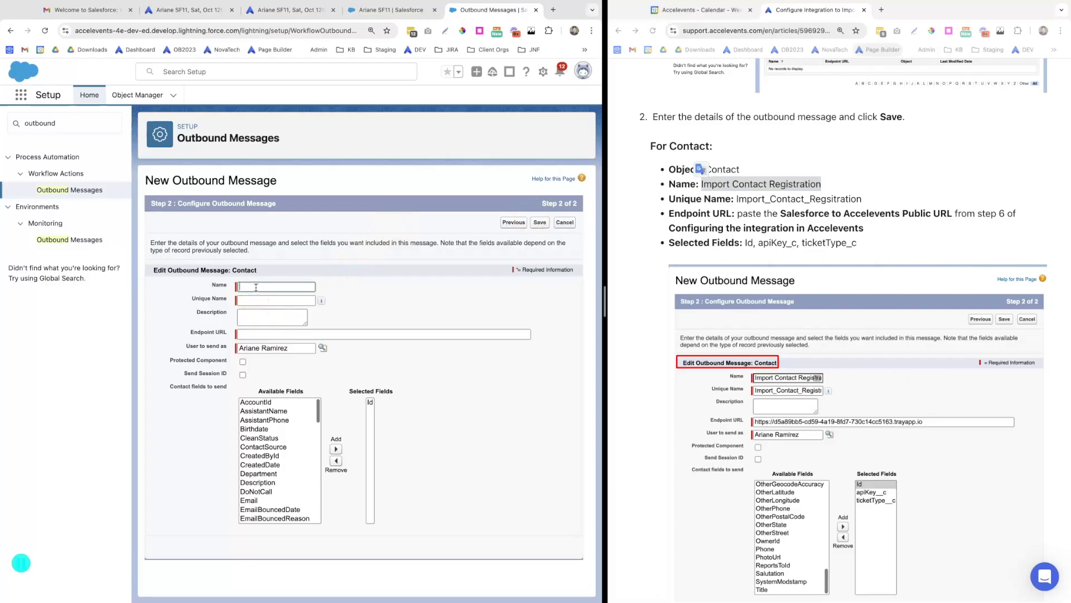
key("Tab")
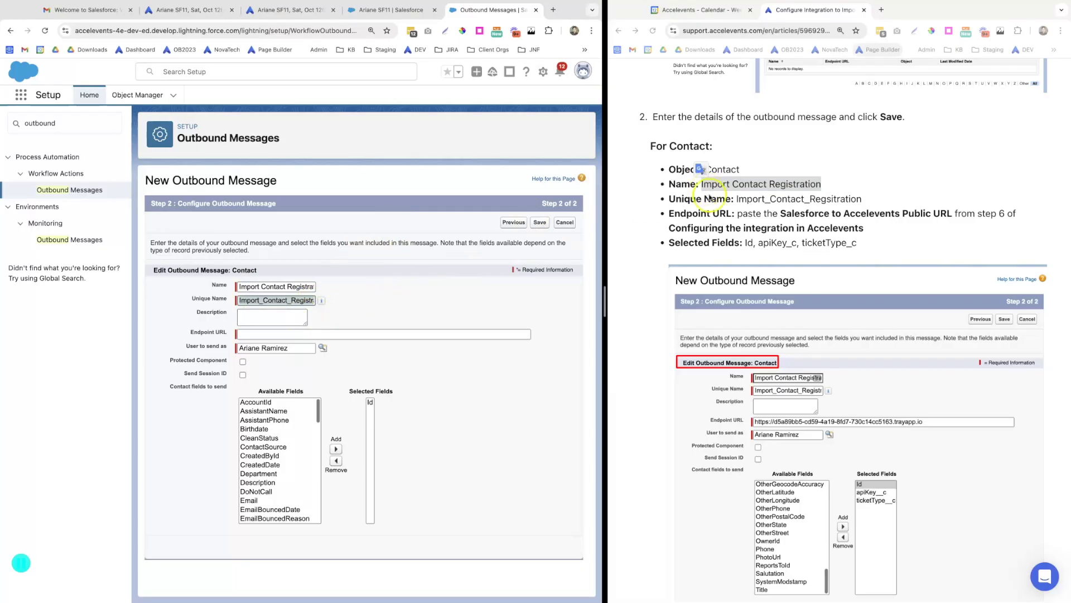
left_click(719, 209)
left_click_drag(734, 214, 668, 214)
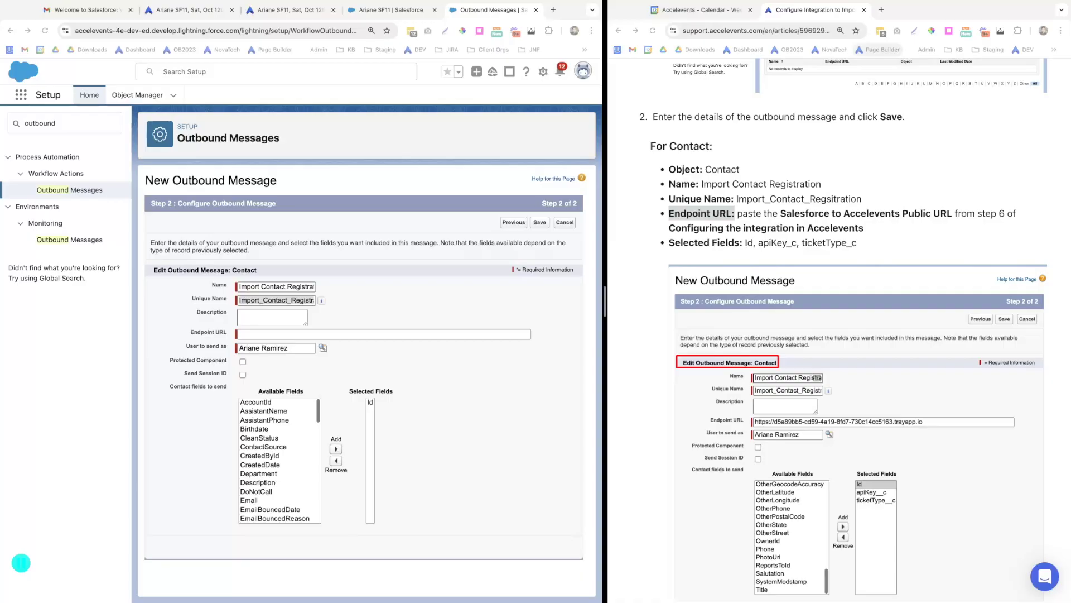
left_click(248, 334)
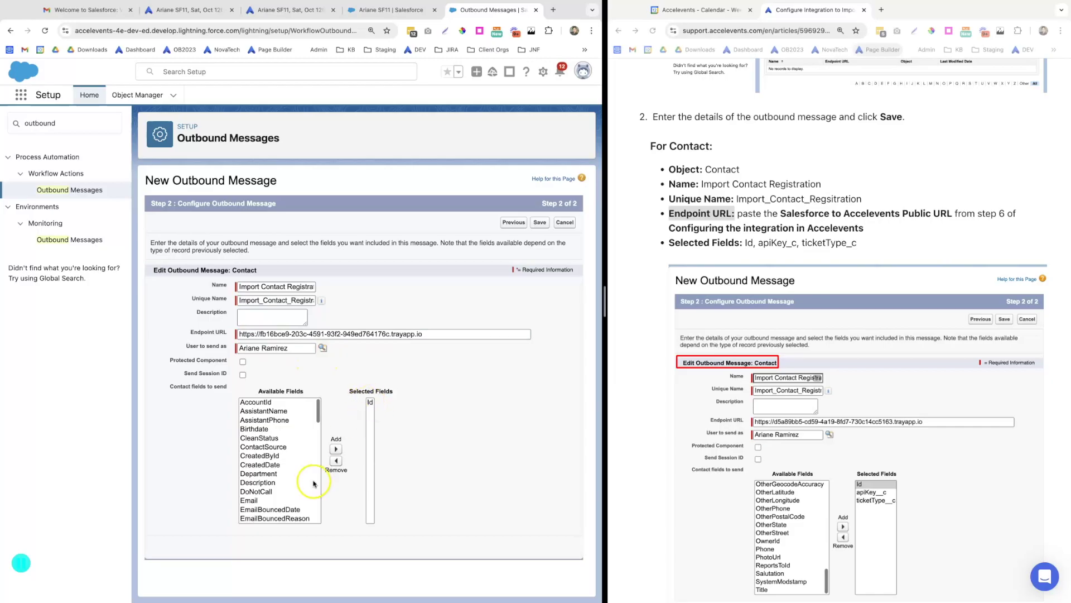
Add apiKey__c and ticketType__c to the selected fields and save the outbound message
left_click_drag(312, 419, 313, 455)
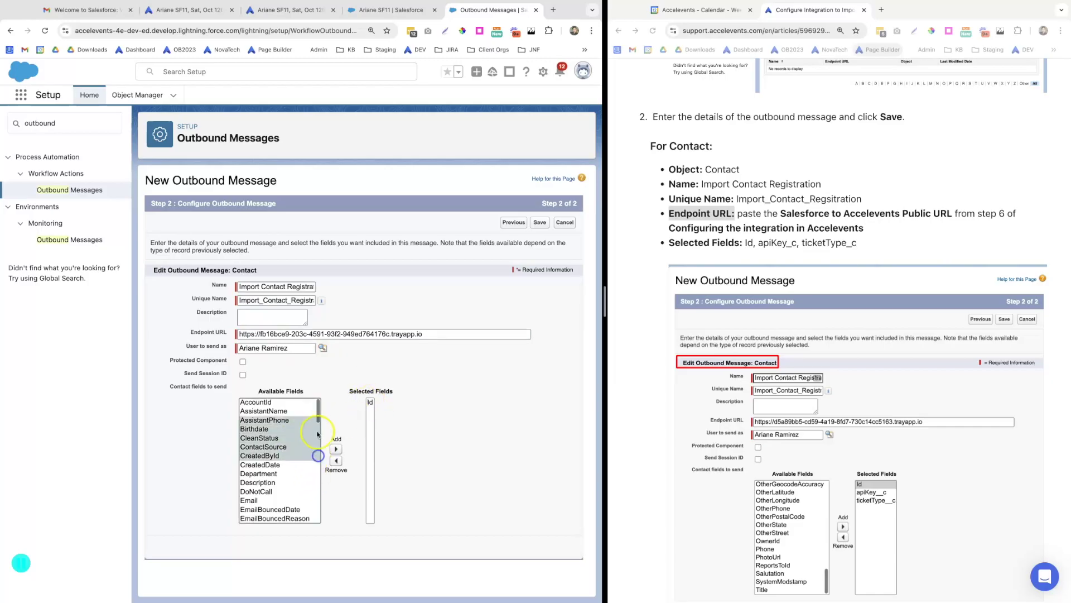
scroll(273, 461, "down", 10)
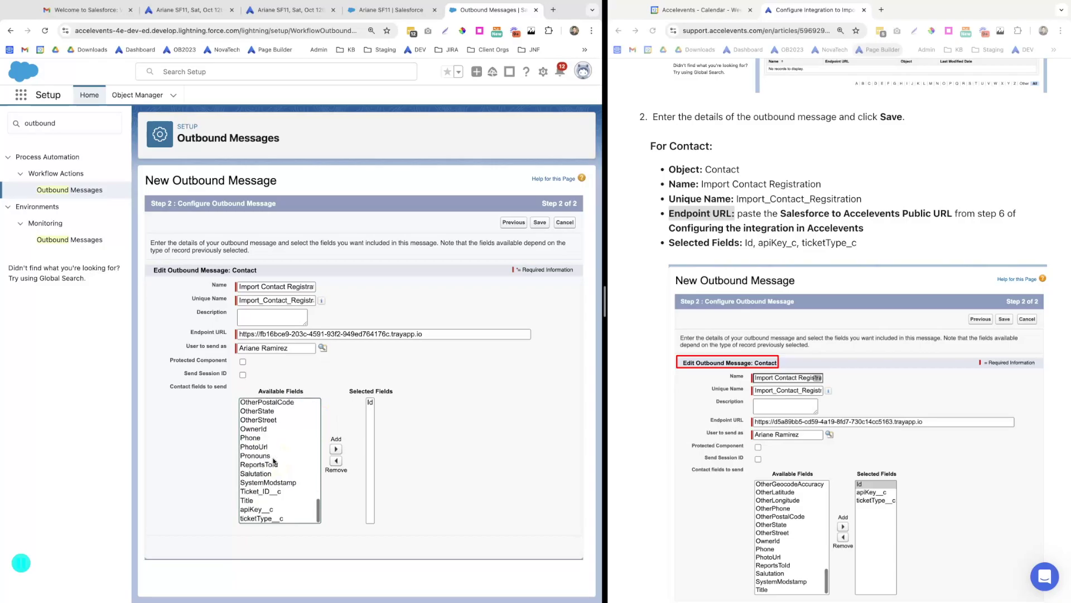
left_click(253, 510)
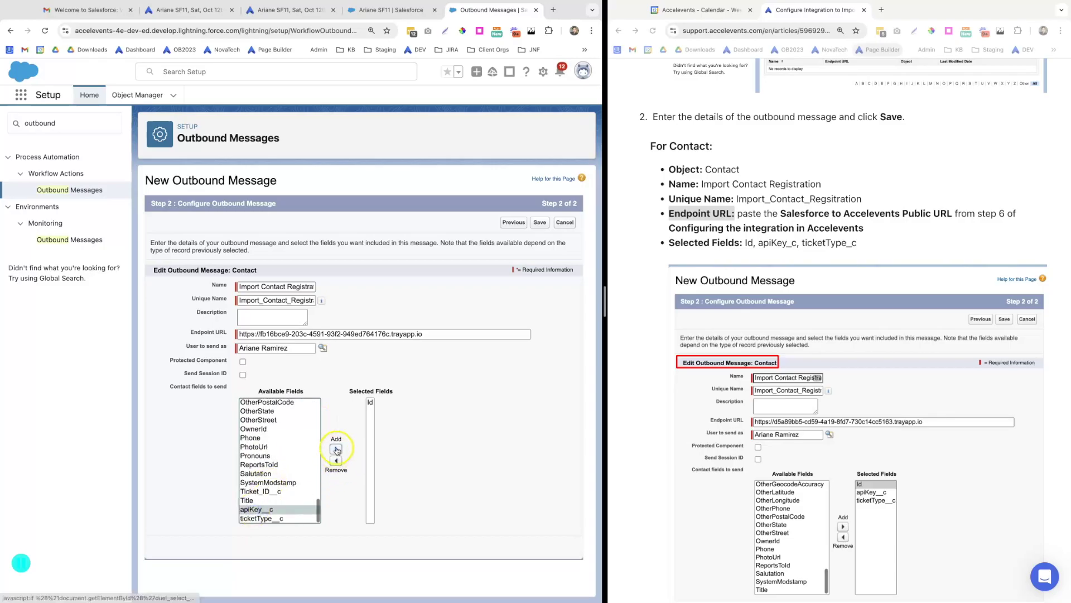
left_click(336, 448)
left_click(260, 518)
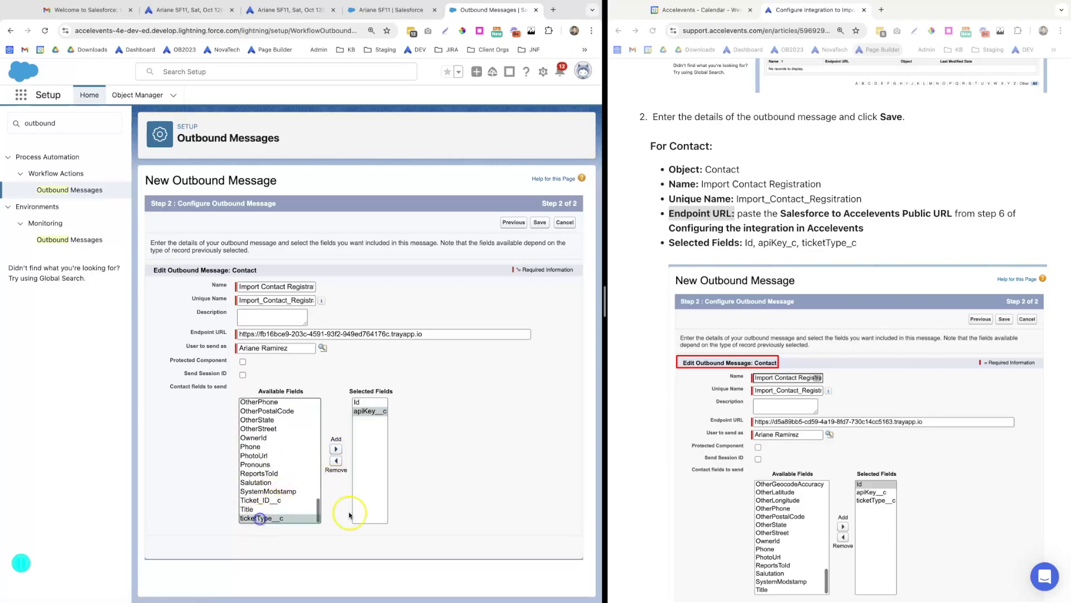
left_click(336, 449)
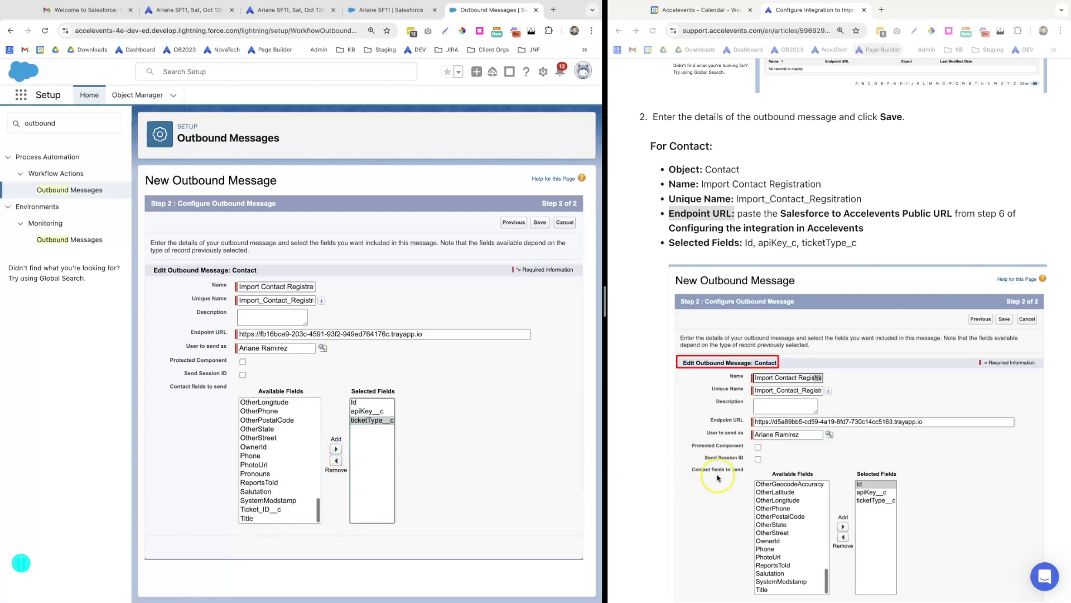
scroll(718, 478, "down", 5)
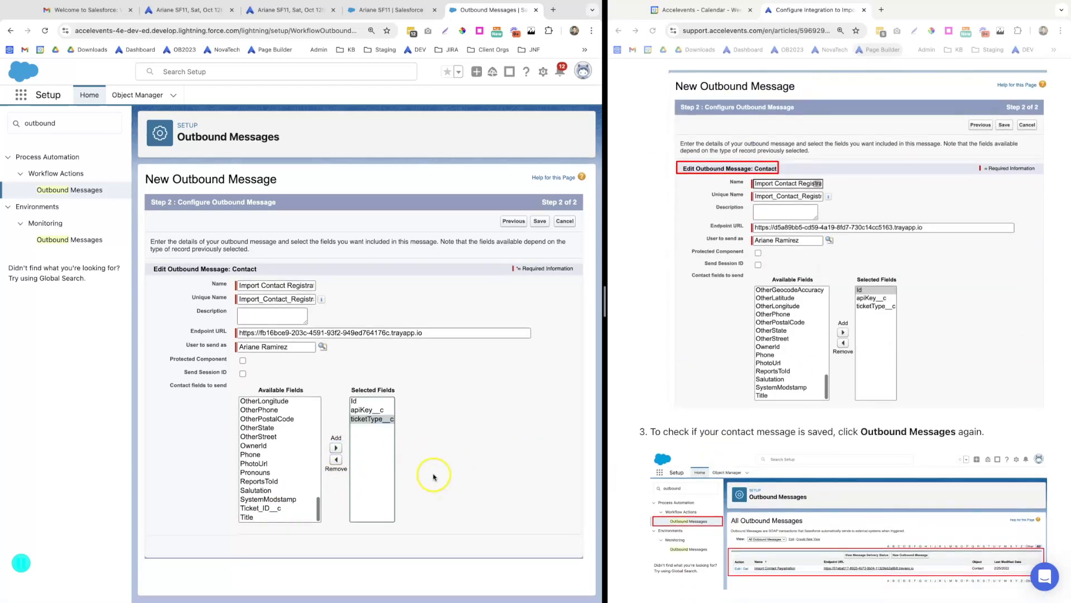
left_click(544, 228)
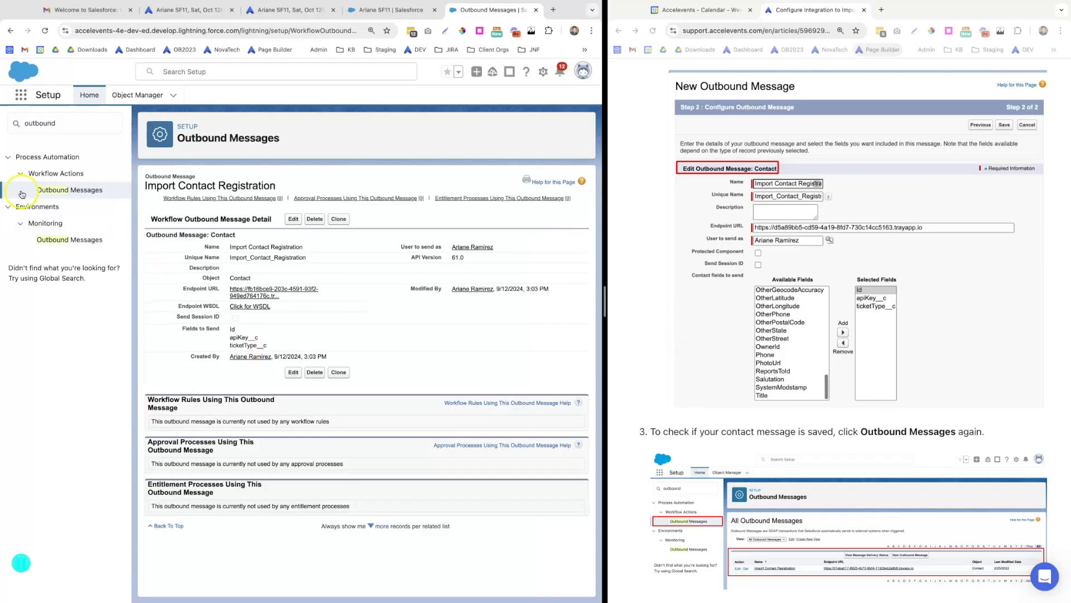
Go from Outbound Messages to the Flows setup page and start a New Flow
left_click(83, 190)
scroll(837, 458, "down", 5)
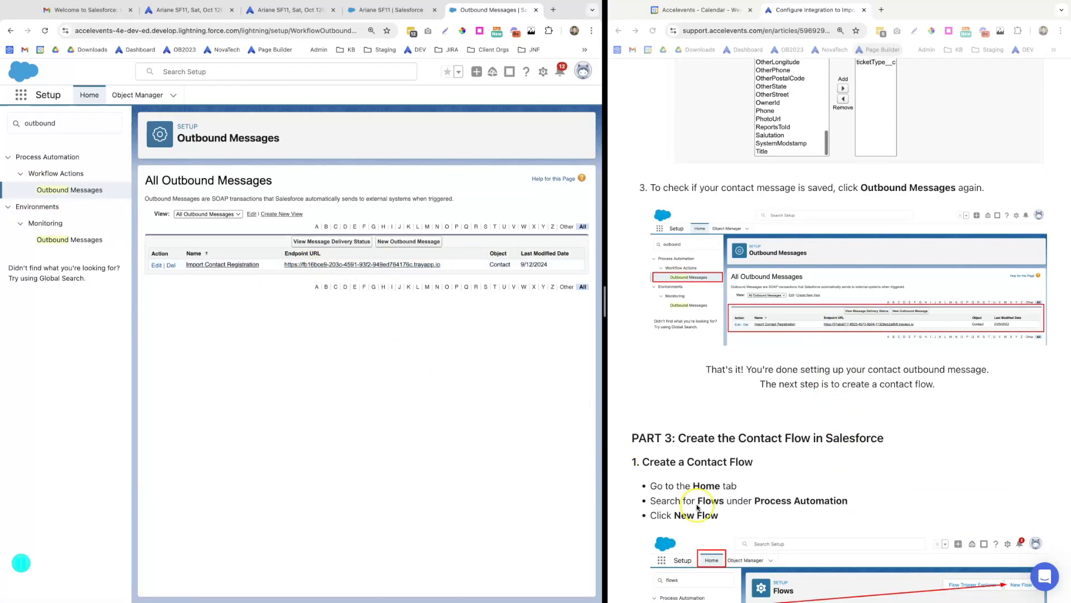
scroll(686, 507, "down", 3)
scroll(697, 507, "down", 1)
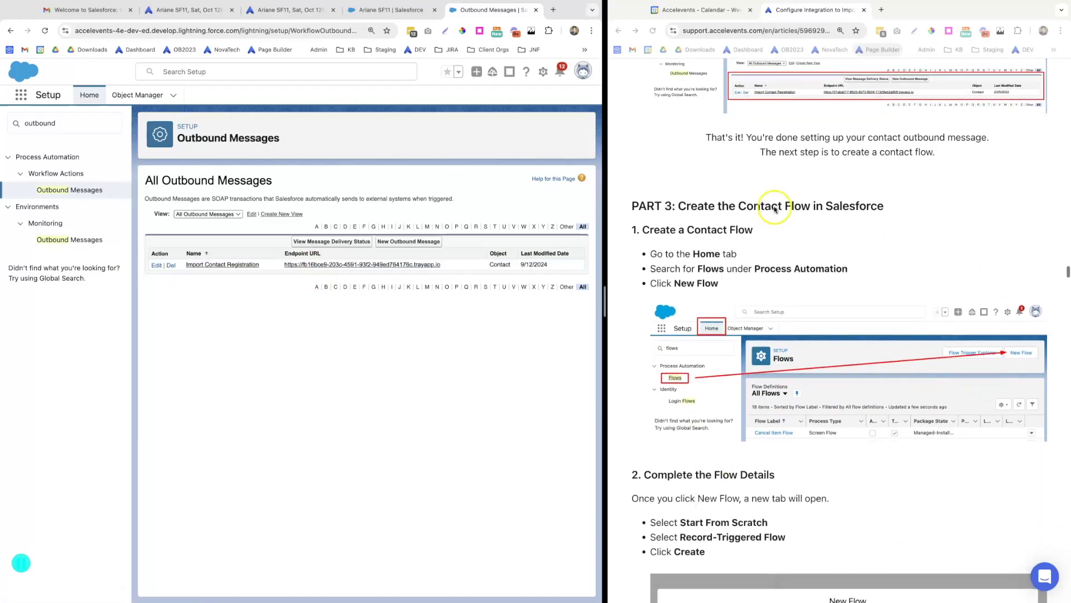
left_click(67, 125)
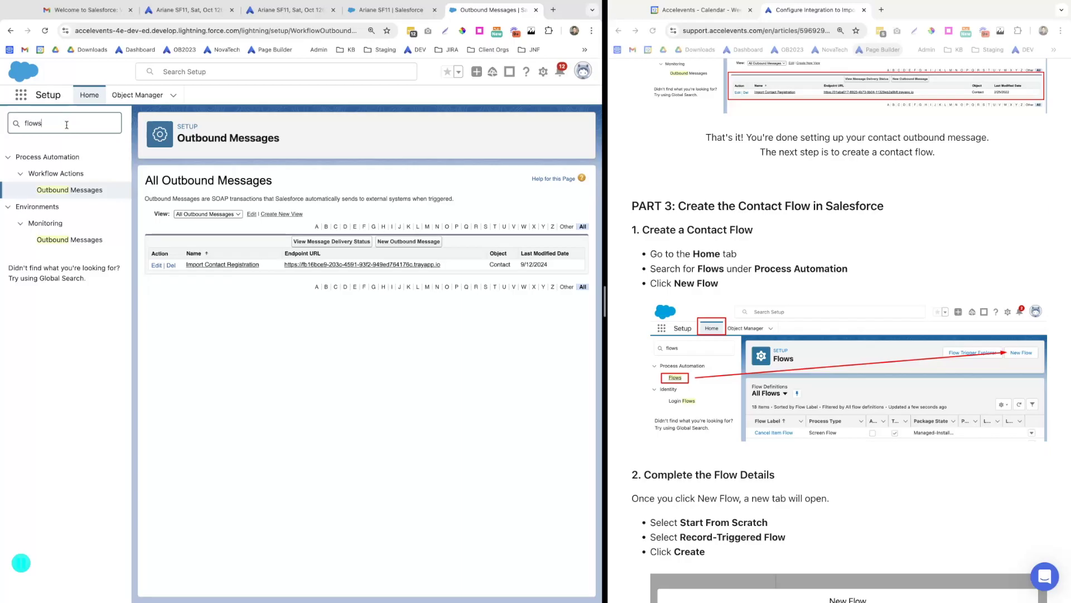
left_click(34, 174)
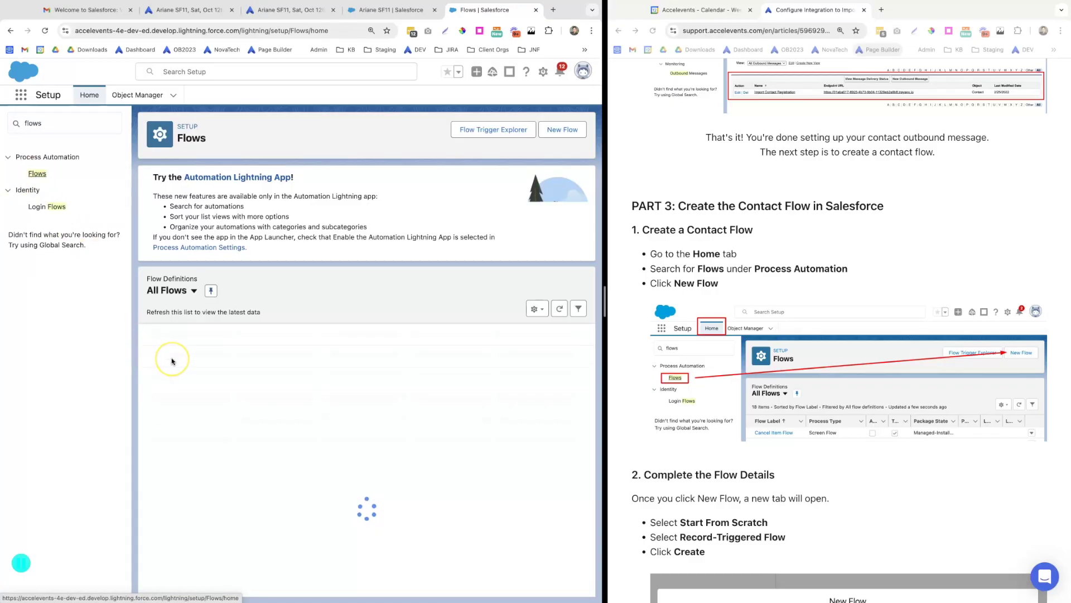
left_click(563, 133)
scroll(696, 377, "down", 7)
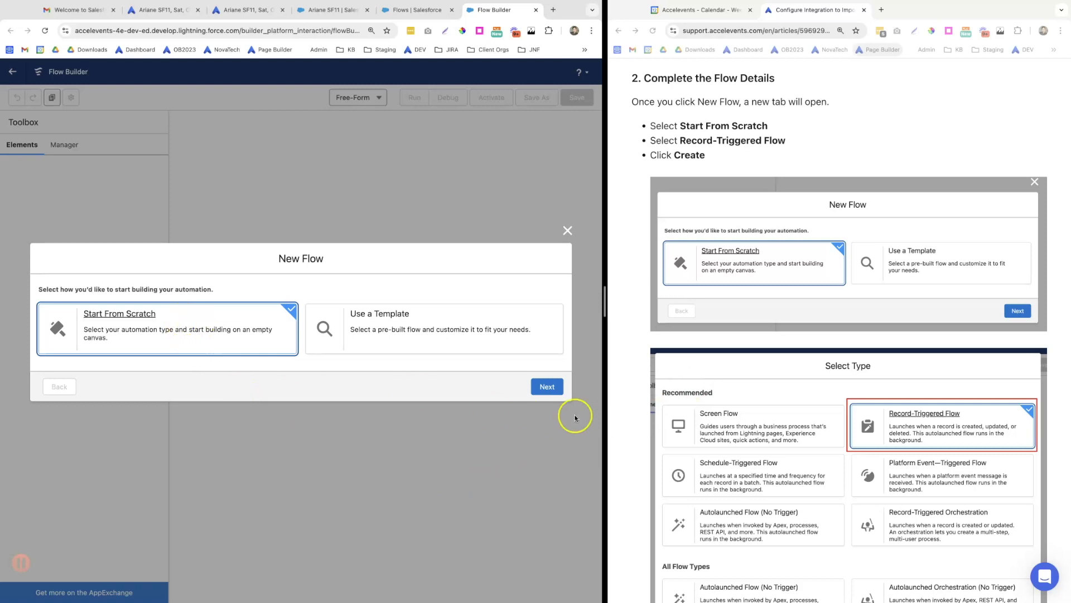
Create a record-triggered flow from scratch and dismiss the panel guidance tip
left_click(546, 386)
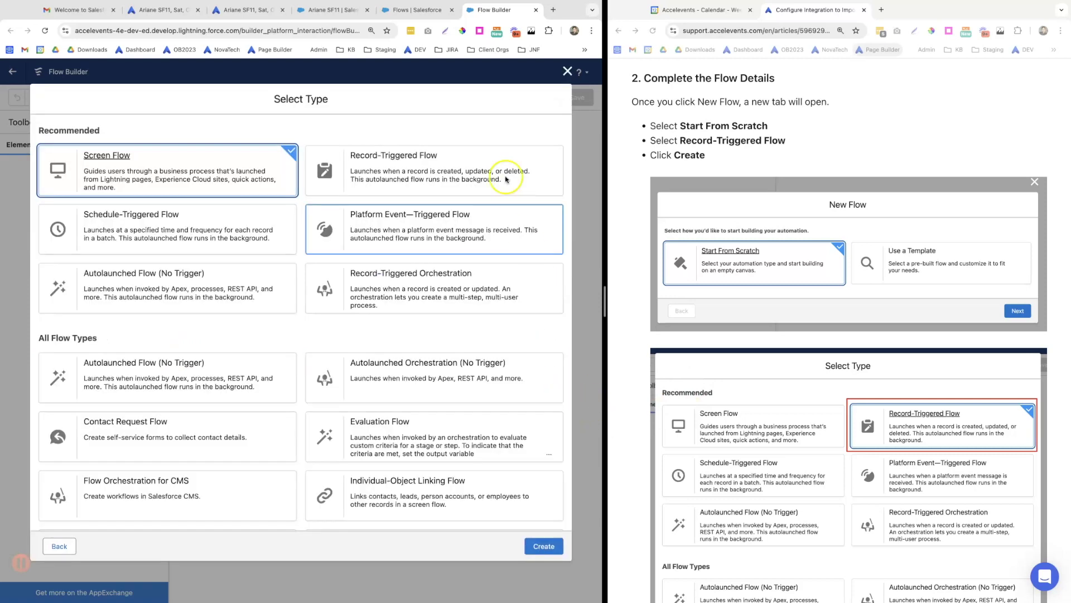
left_click(438, 167)
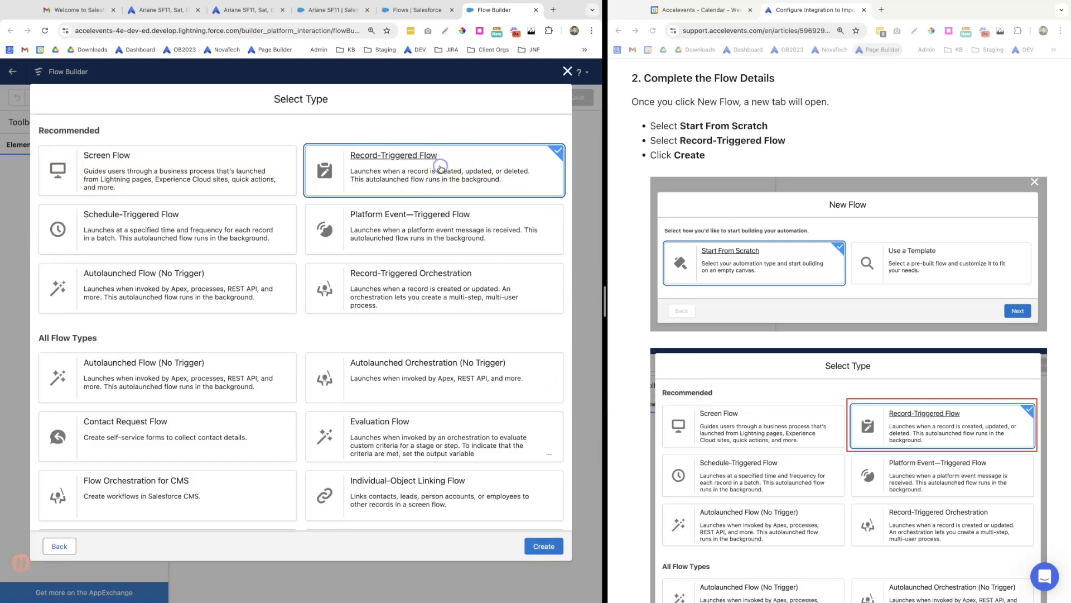
left_click(545, 546)
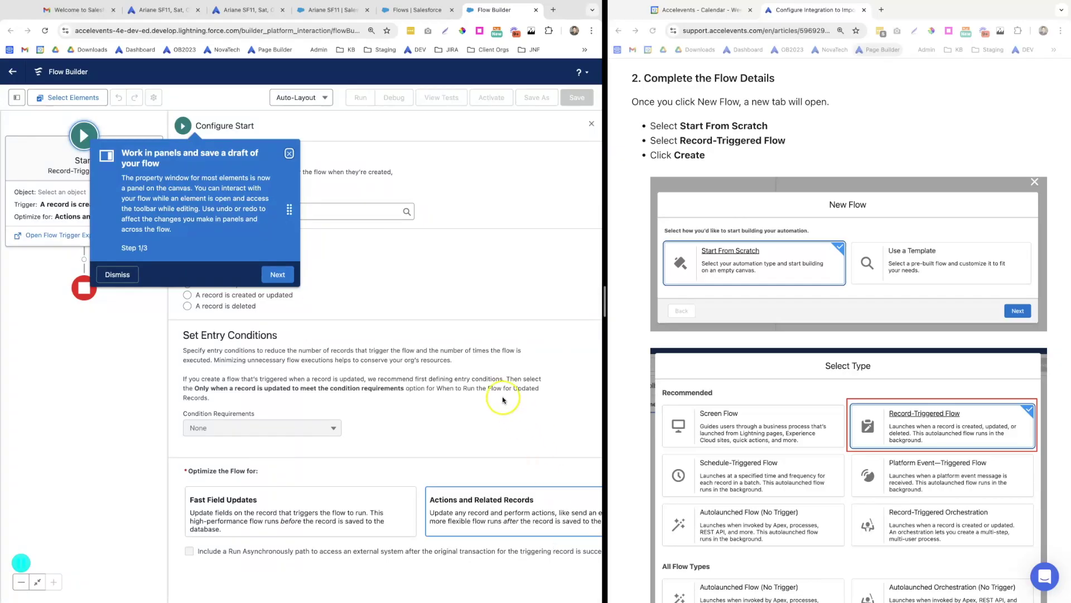
left_click(289, 153)
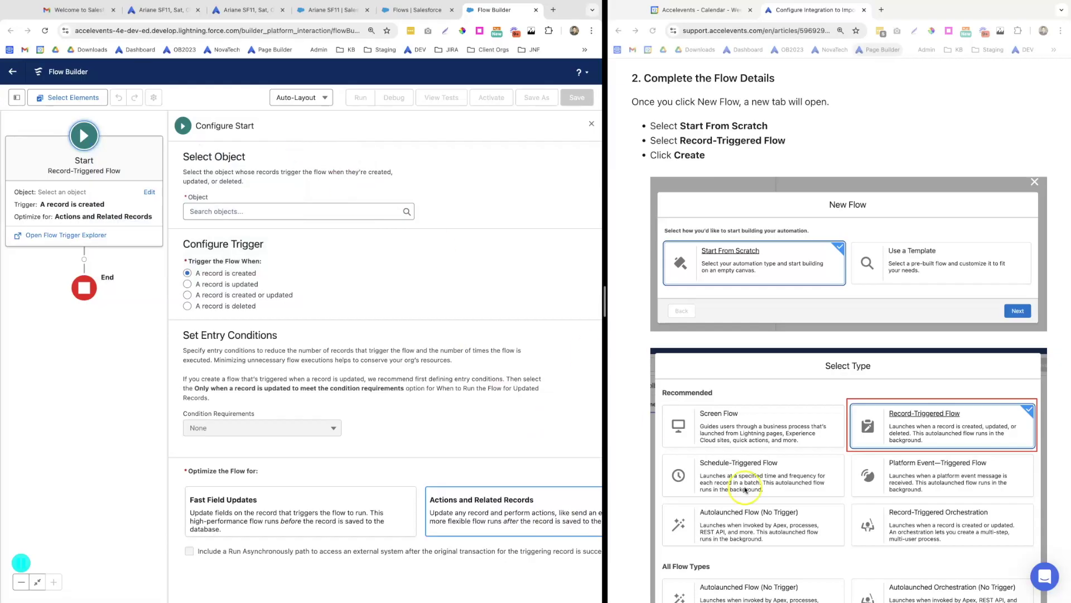
scroll(745, 490, "down", 10)
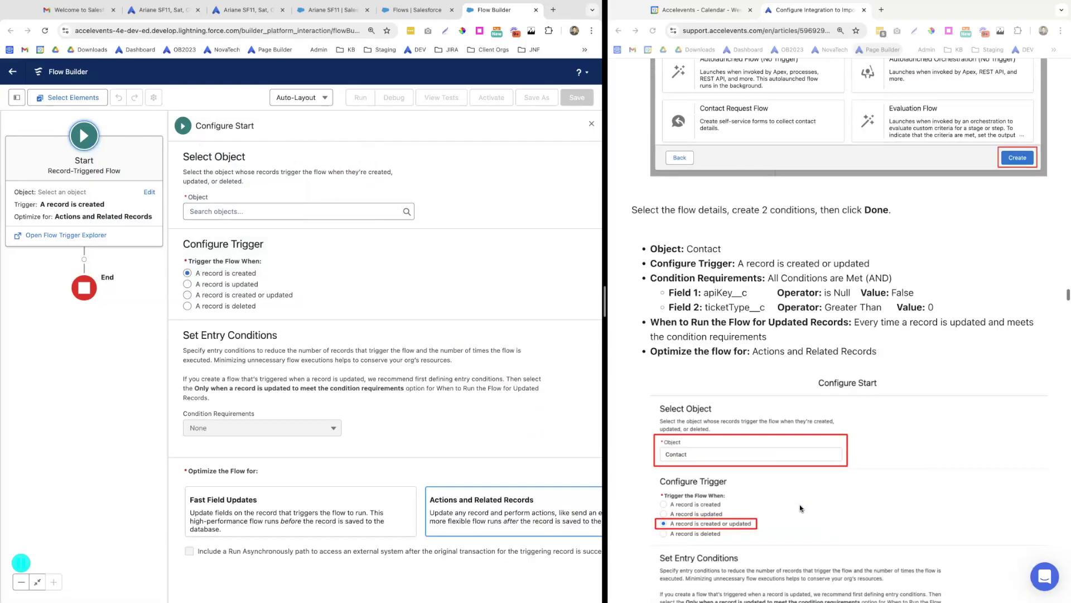
scroll(800, 508, "down", 3)
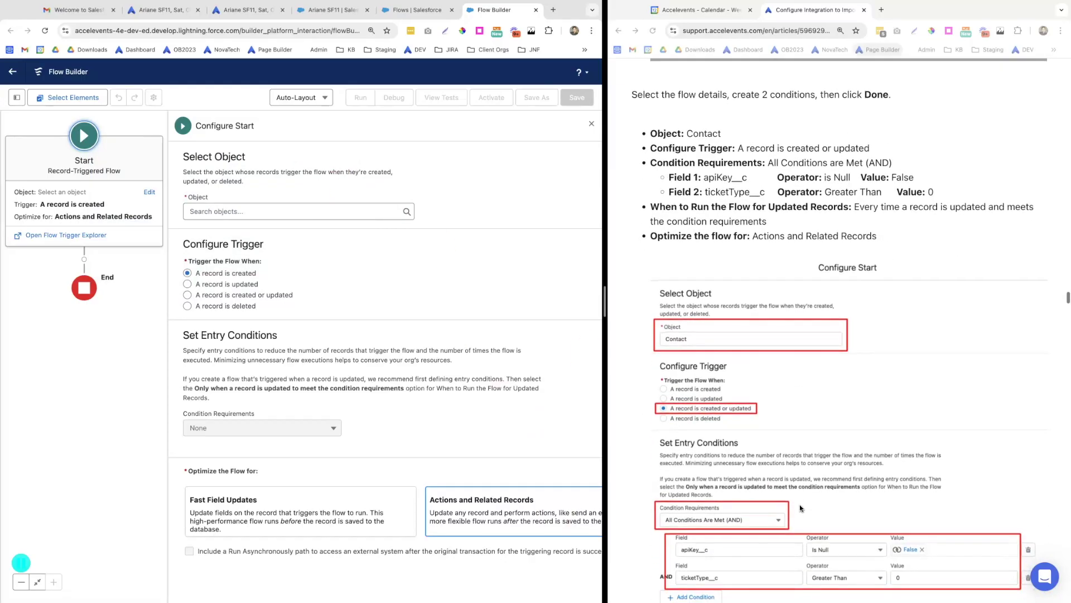
Trigger the flow on Contact when created or updated, requiring all conditions to be met
left_click(252, 213)
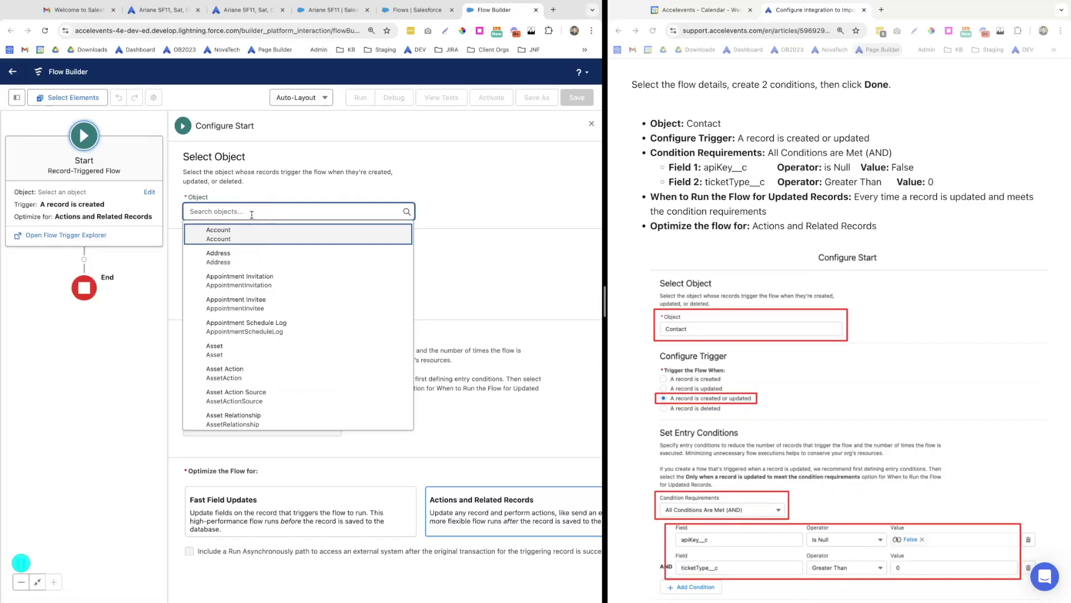
type("contact")
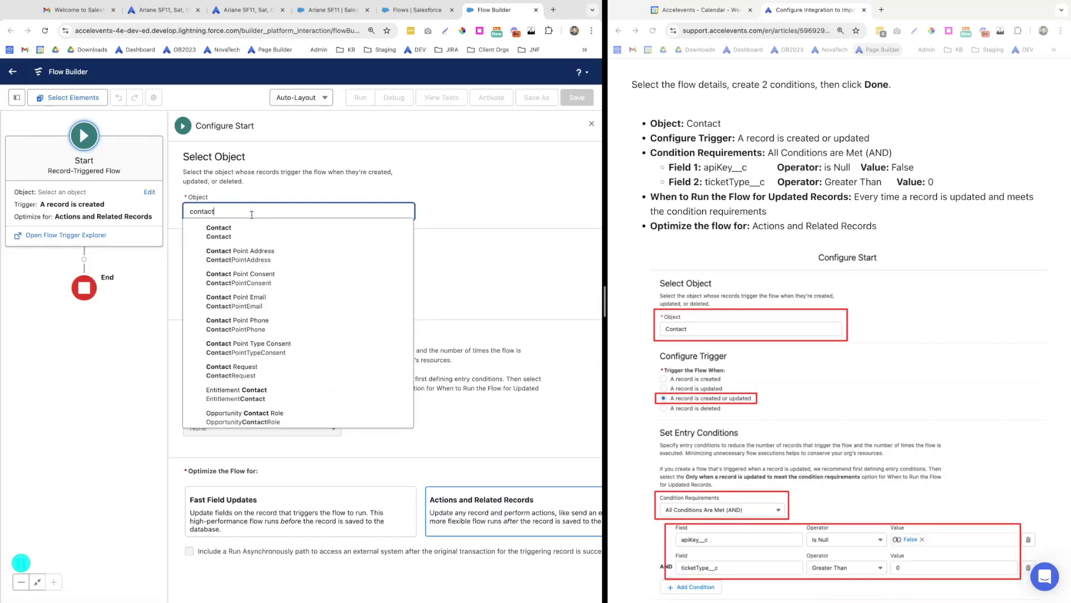
left_click(250, 229)
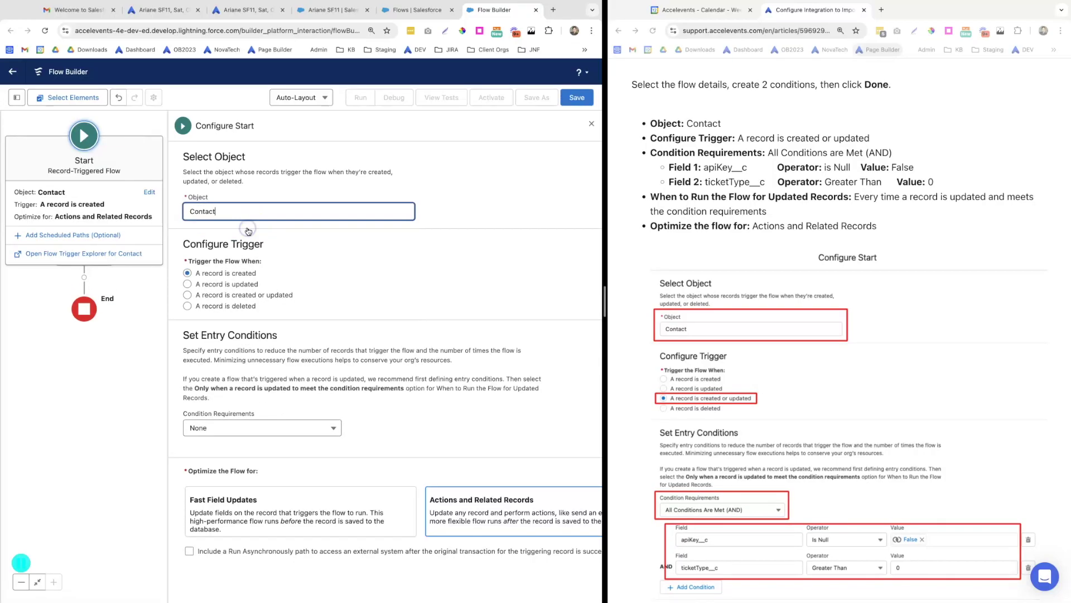
left_click(187, 295)
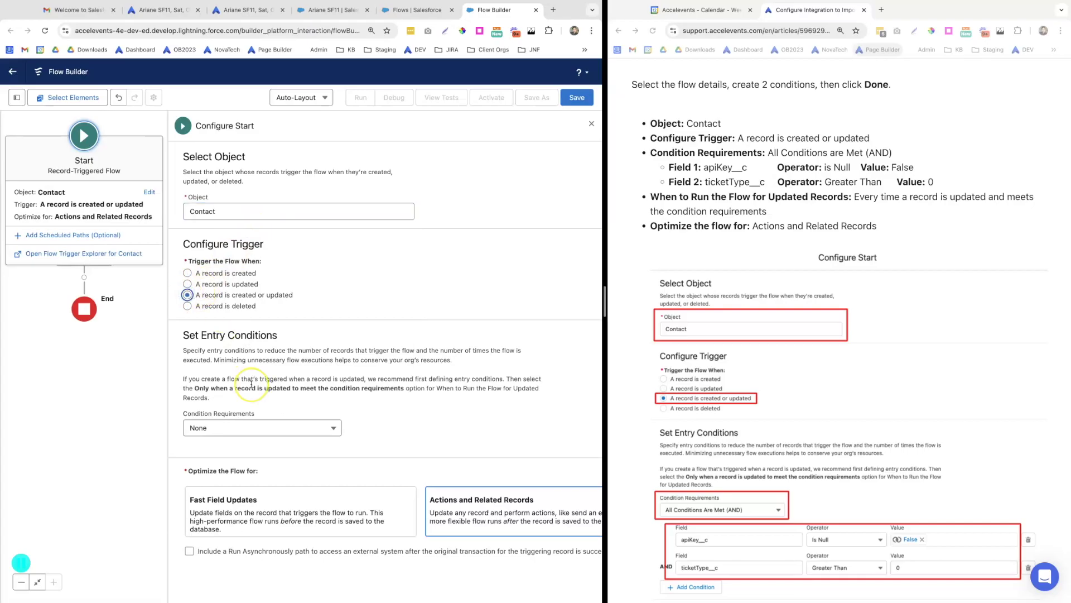
left_click(310, 428)
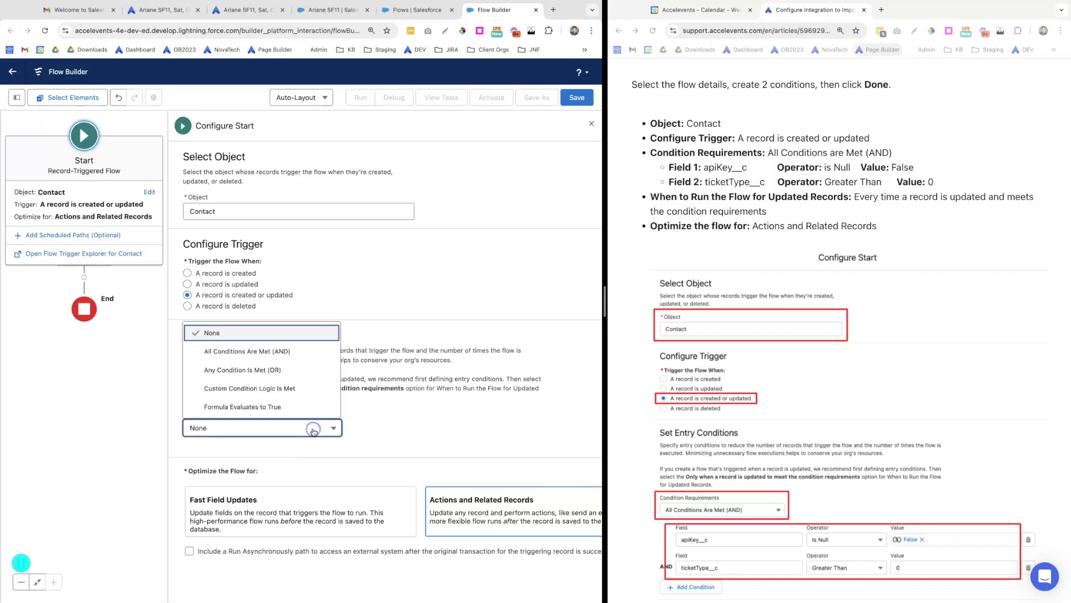
left_click(271, 351)
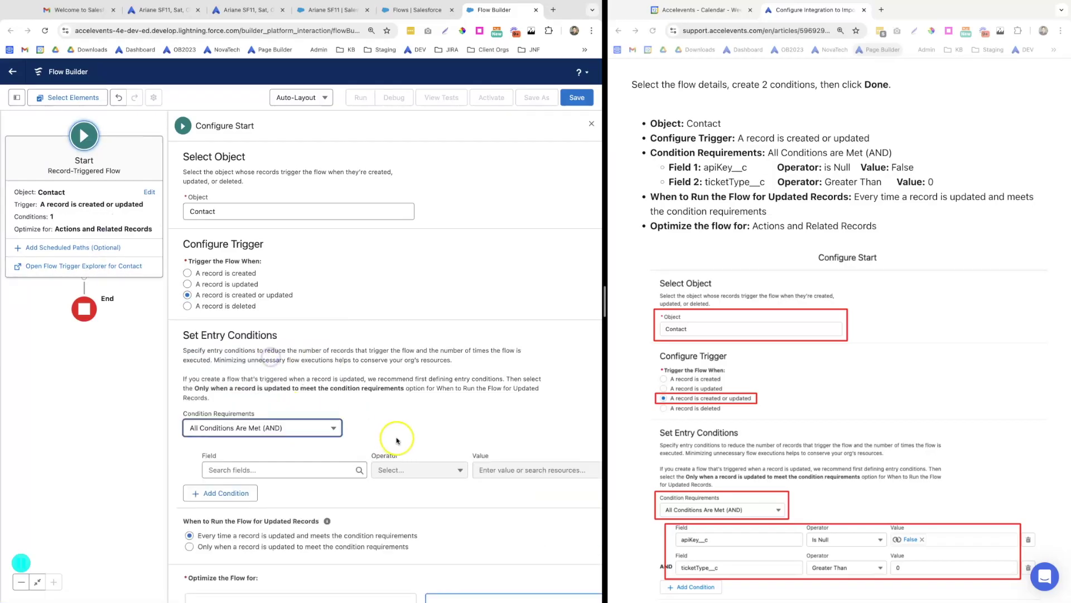
scroll(690, 504, "down", 2)
scroll(690, 503, "down", 3)
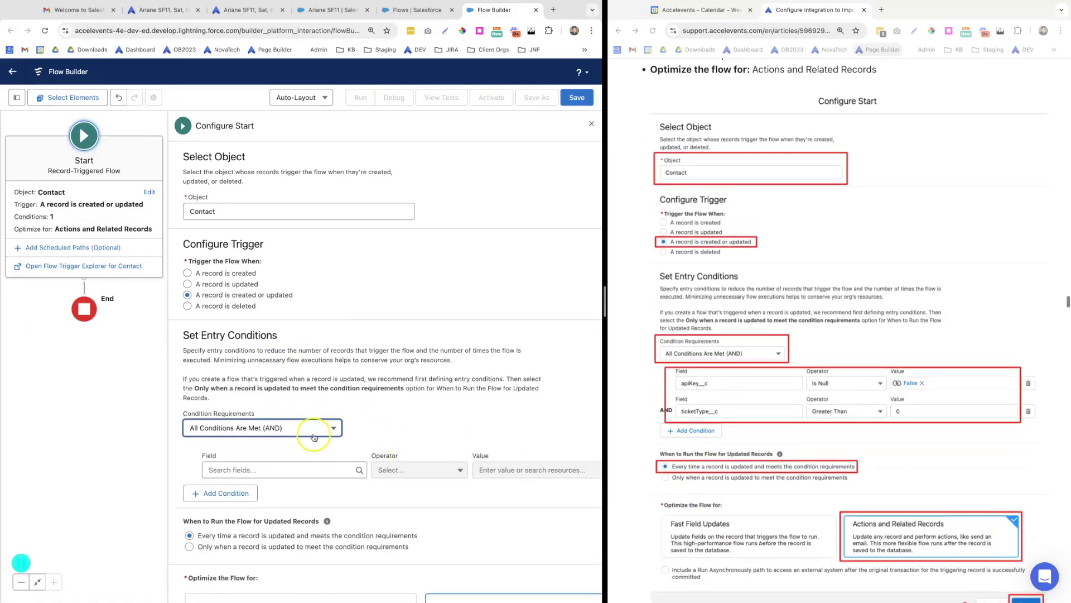
scroll(314, 438, "down", 2)
Add the entry condition apiKey__c Is Null False and widen the flow editor
left_click(292, 397)
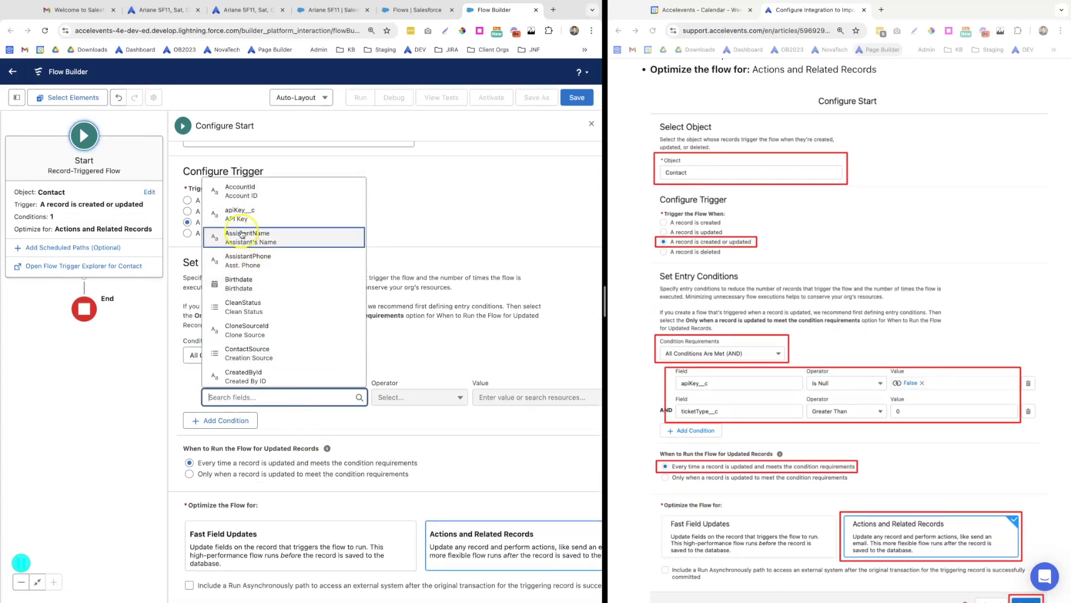
left_click(251, 218)
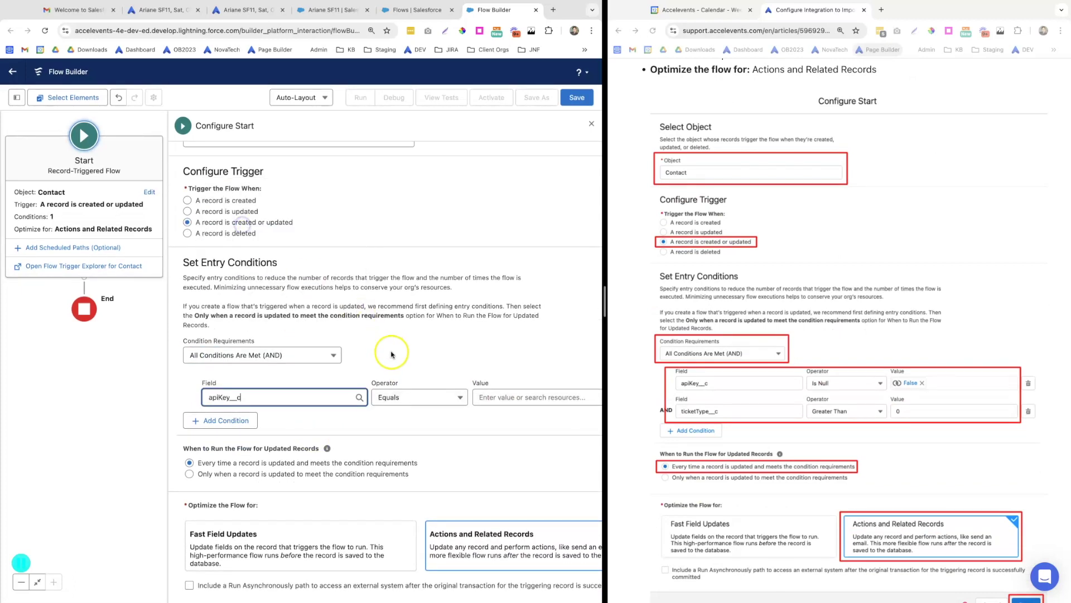
left_click(453, 399)
left_click(408, 352)
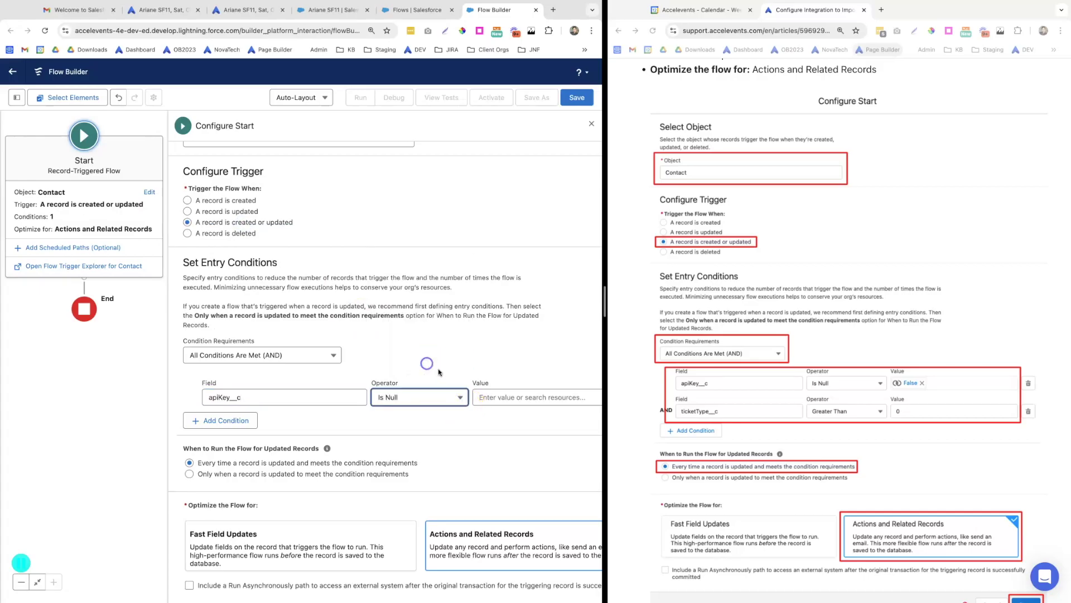
left_click(501, 401)
type("fals")
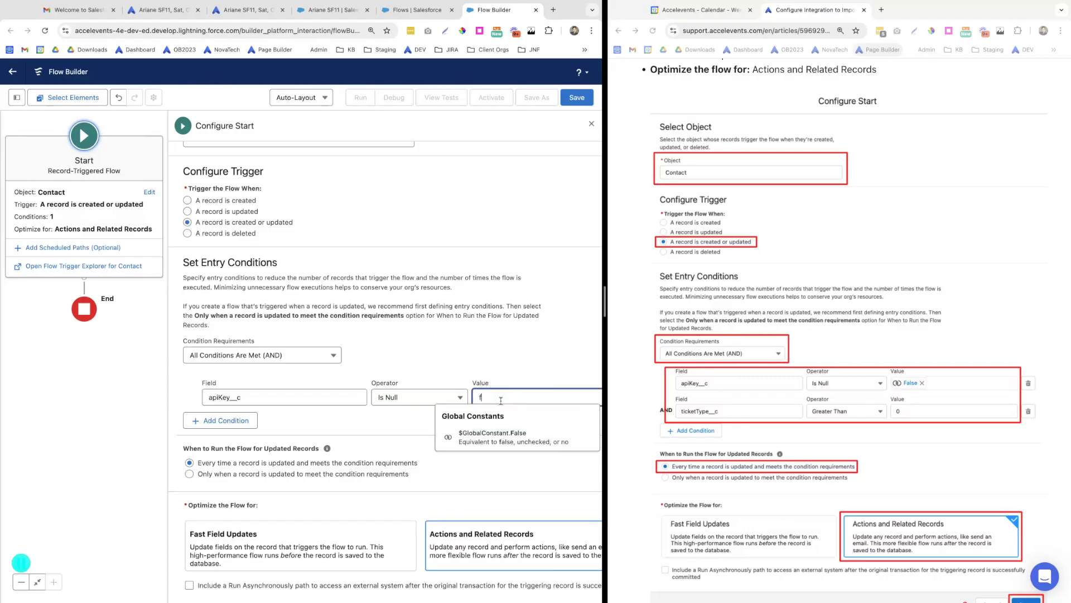
left_click(494, 438)
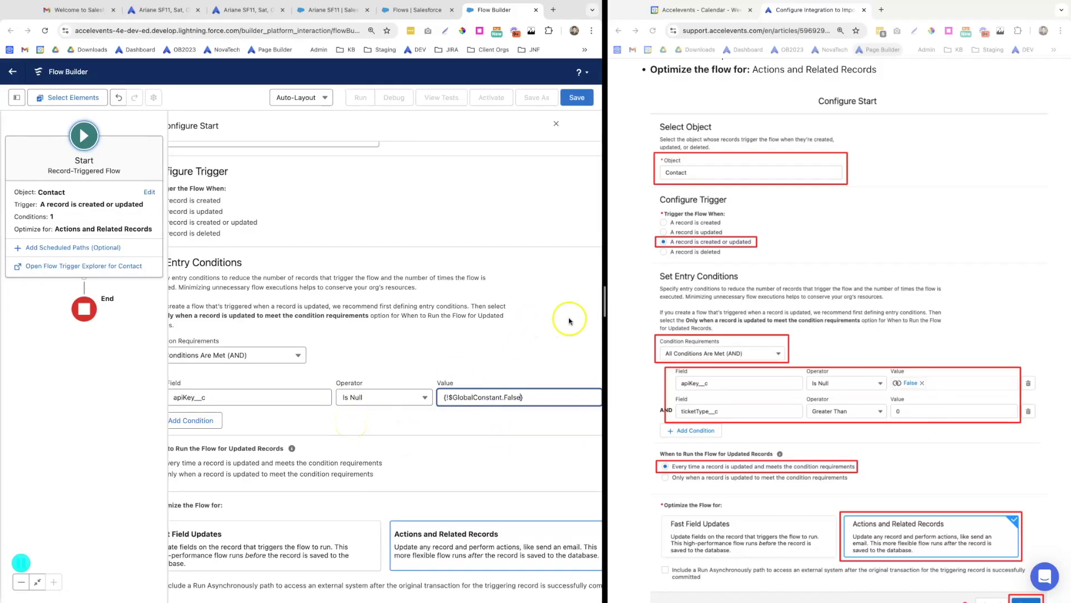
left_click_drag(609, 302, 636, 302)
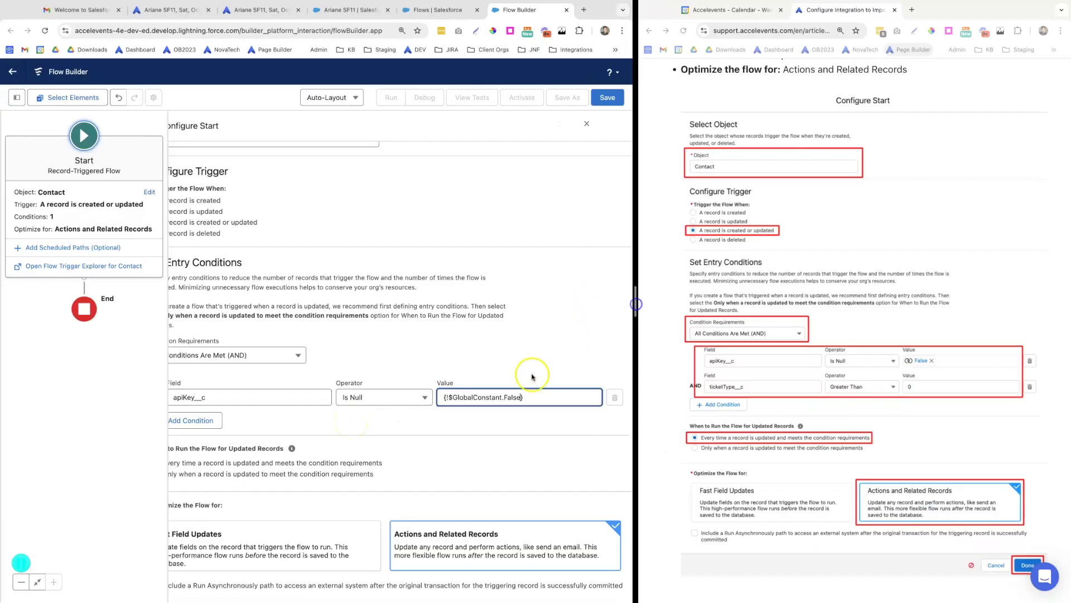
left_click(533, 427)
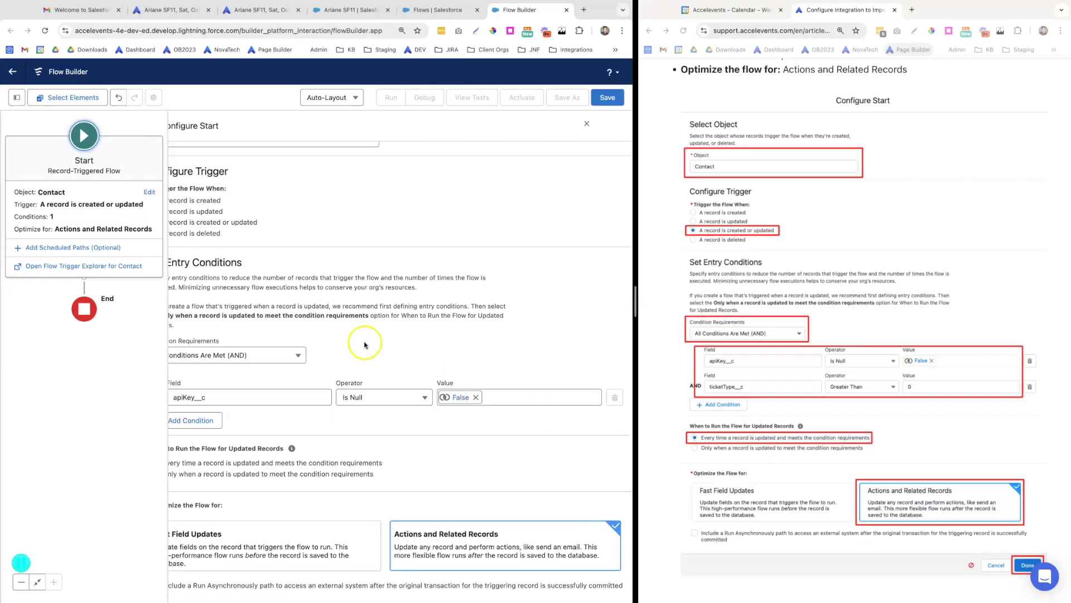
left_click_drag(632, 303, 695, 307)
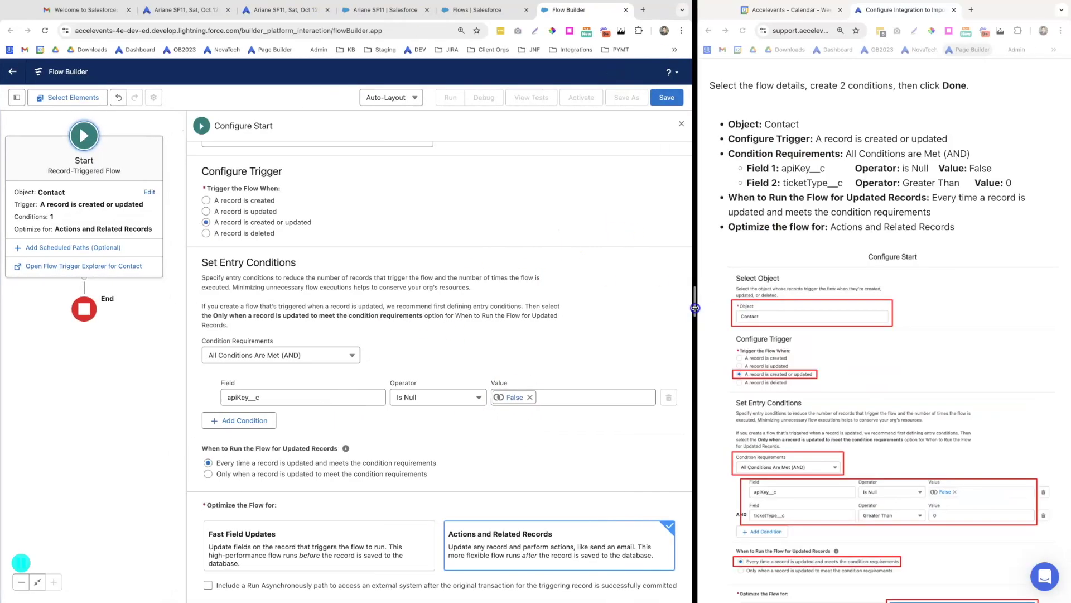
Add a second condition ticketType__c Greater Than 0, then click Save
left_click(235, 420)
left_click(241, 431)
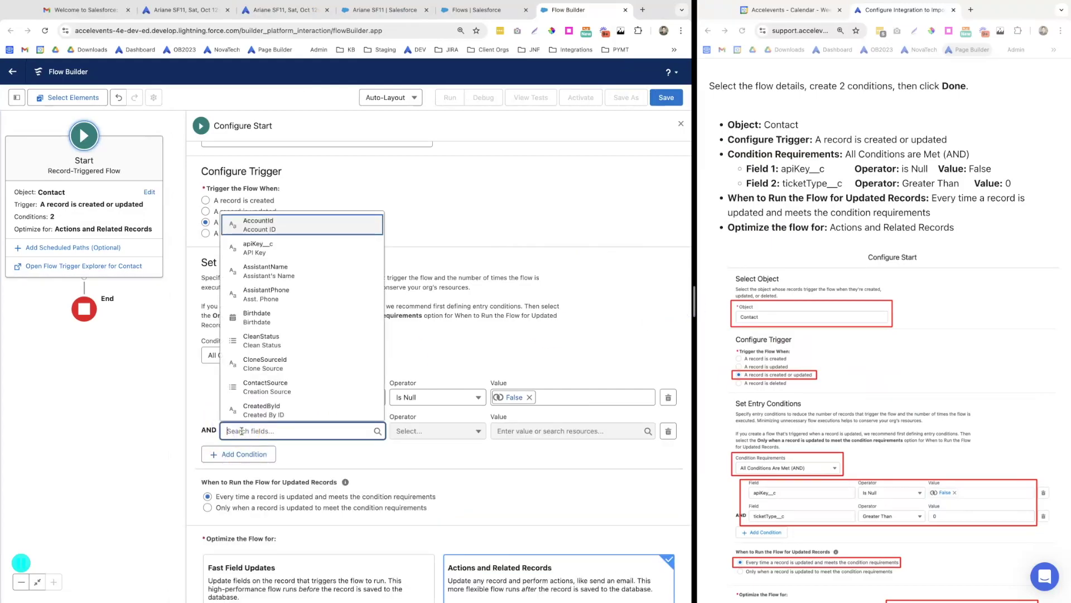
type("tick")
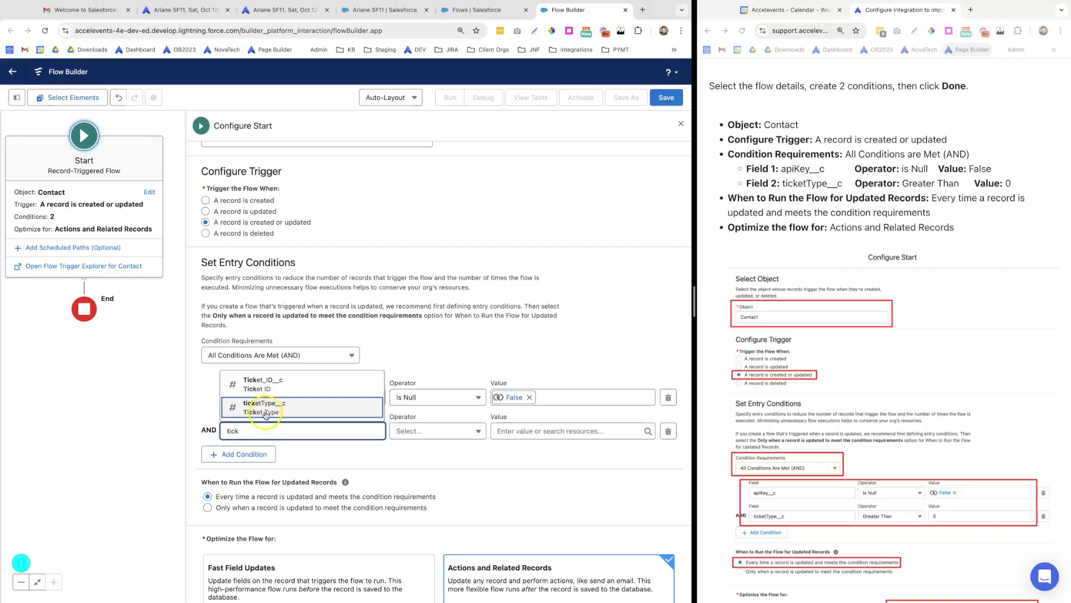
left_click(264, 408)
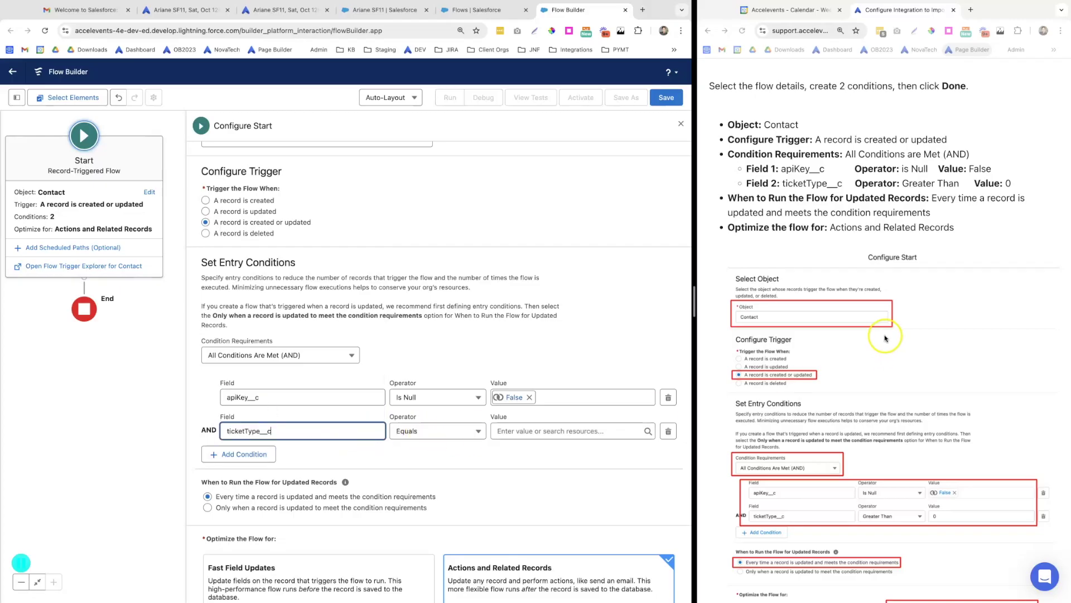
scroll(832, 428, "down", 3)
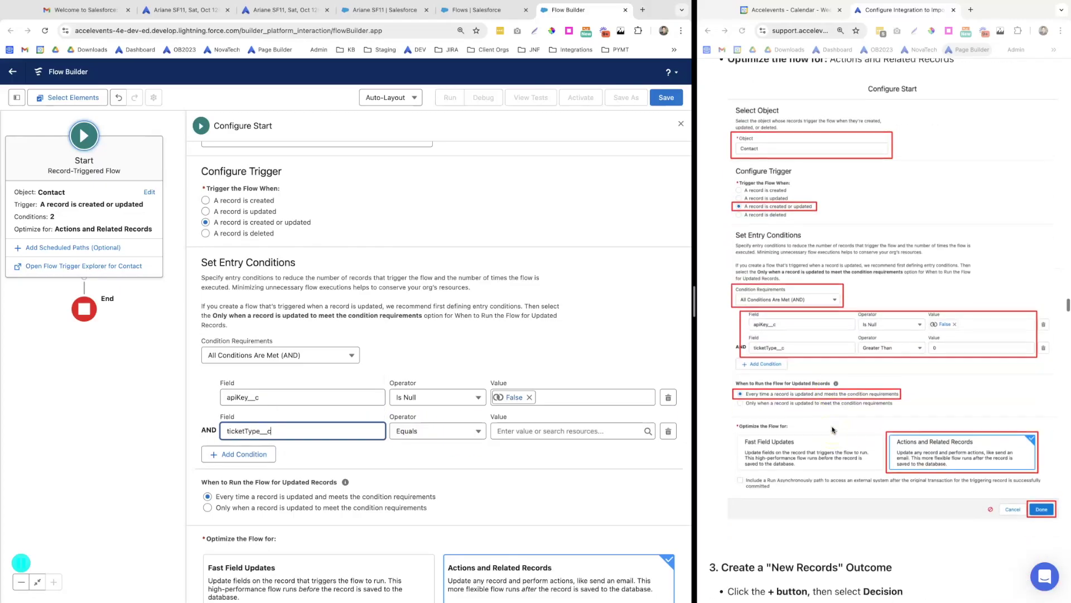
left_click(434, 435)
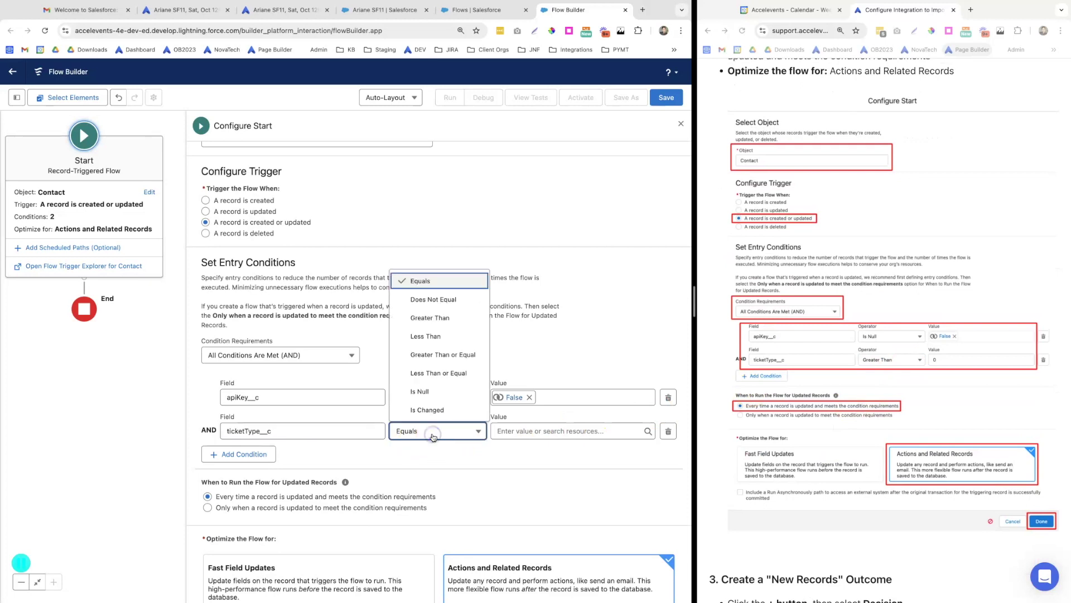
left_click(429, 317)
left_click(516, 434)
left_click(516, 455)
left_click(220, 493)
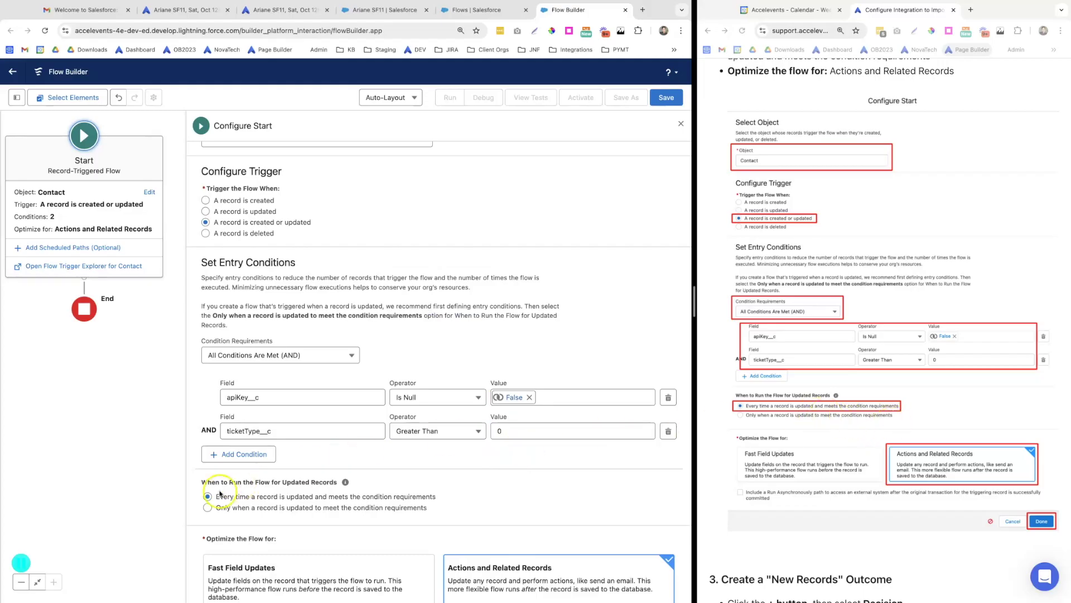
scroll(338, 485, "down", 1)
left_click(530, 542)
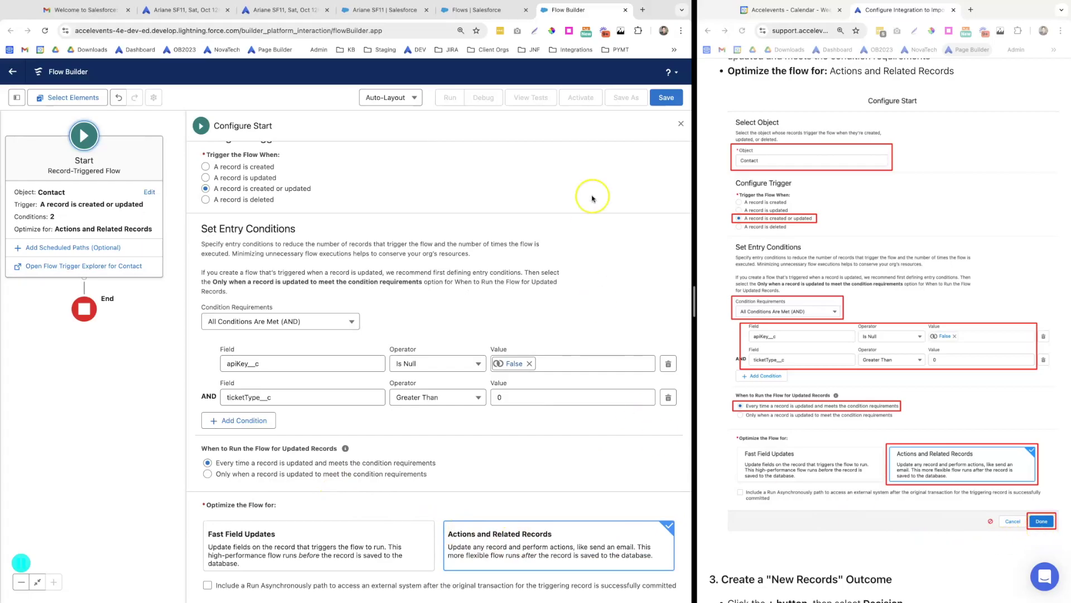
Save the flow with a label and auto-filled API name, then close the Start panel and recenter
left_click(666, 97)
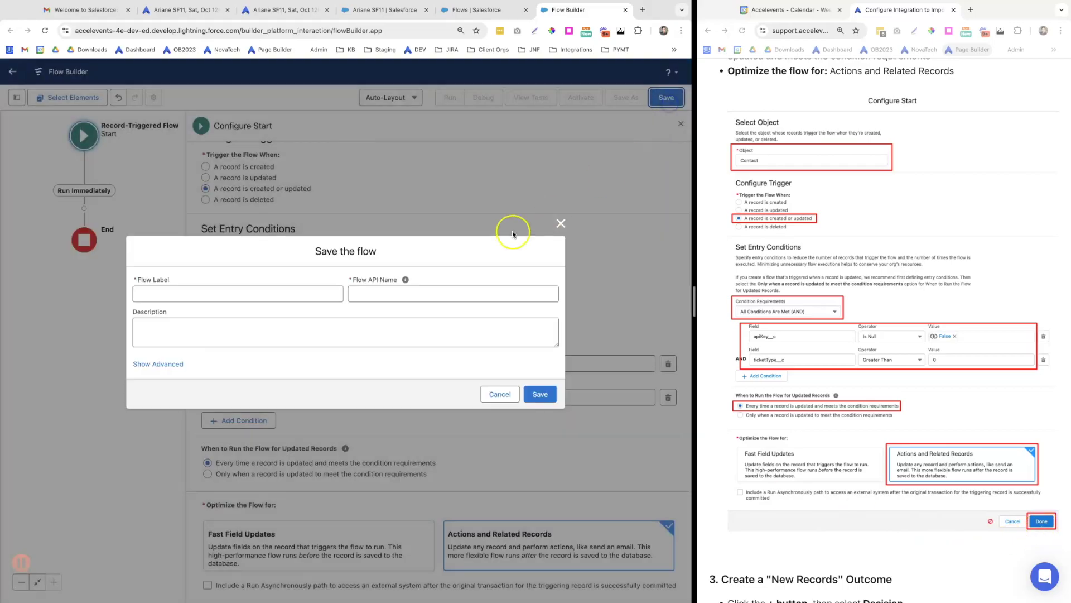
left_click(160, 296)
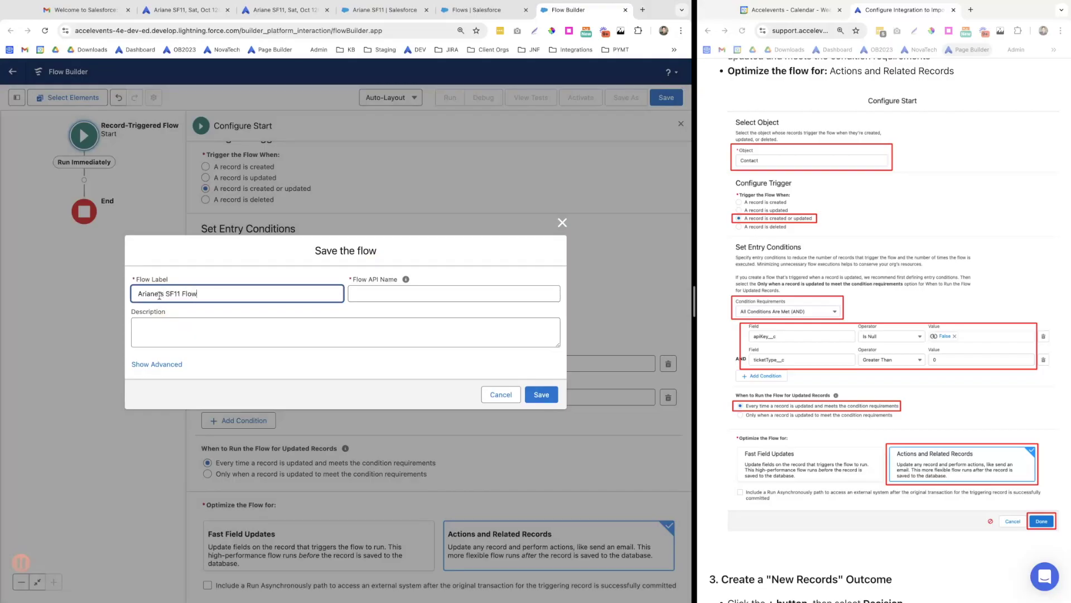
key("Tab")
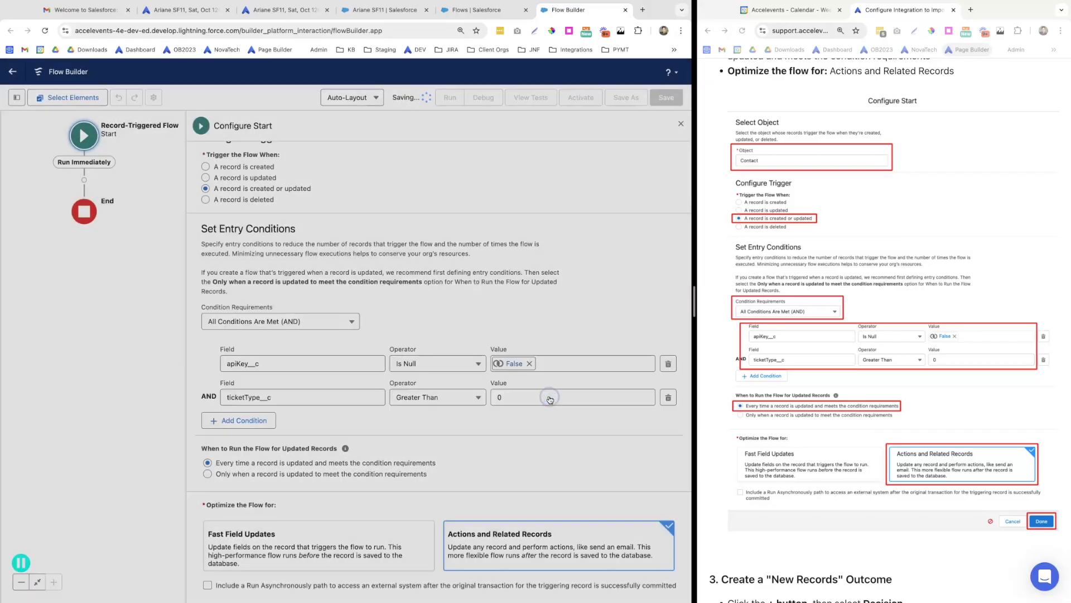
left_click(541, 395)
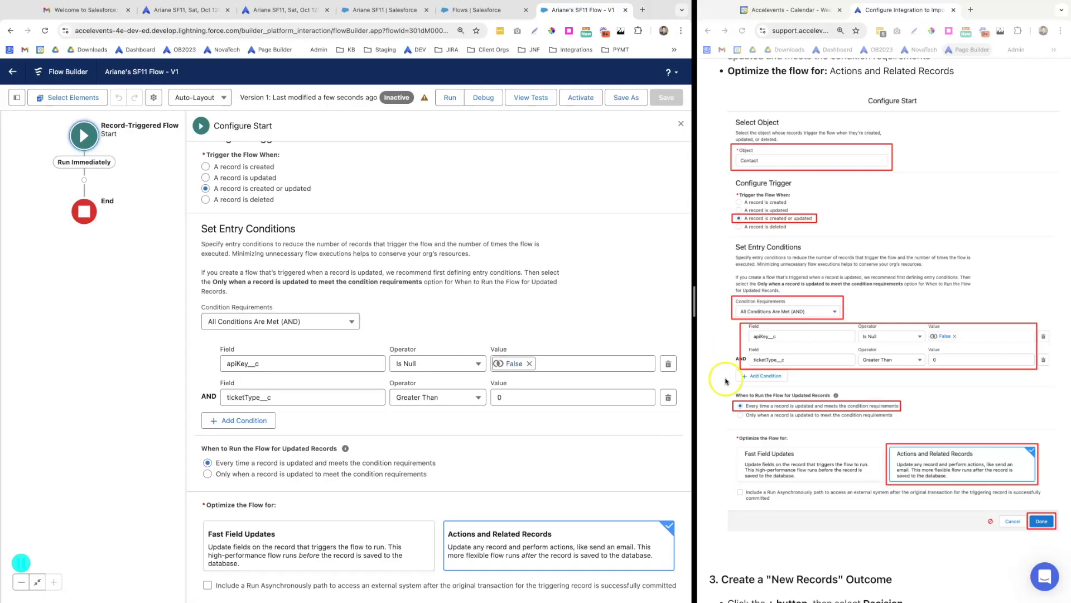
scroll(804, 435, "down", 3)
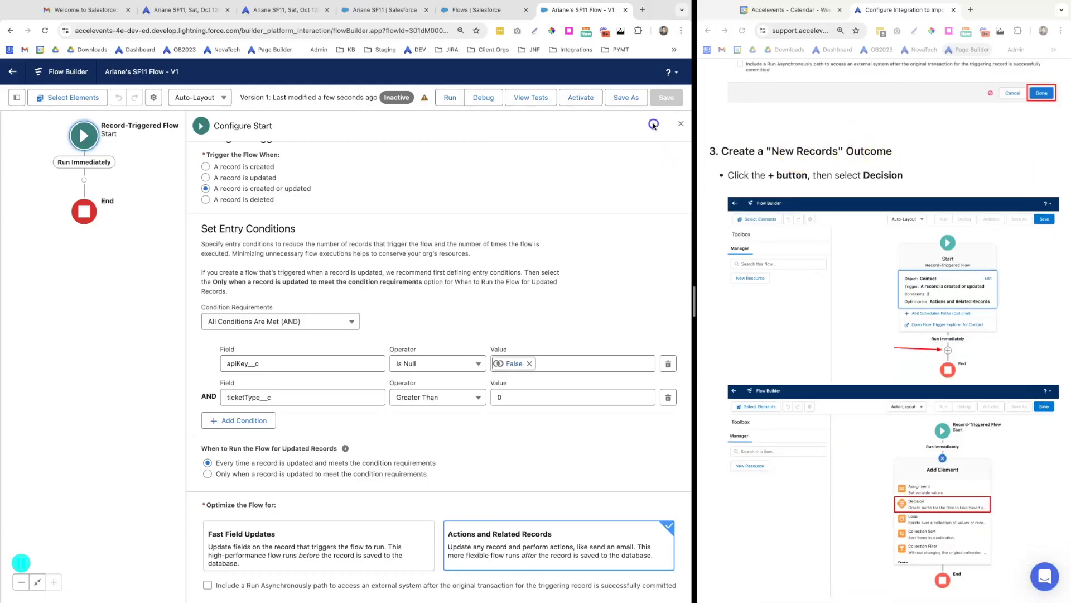
left_click(682, 125)
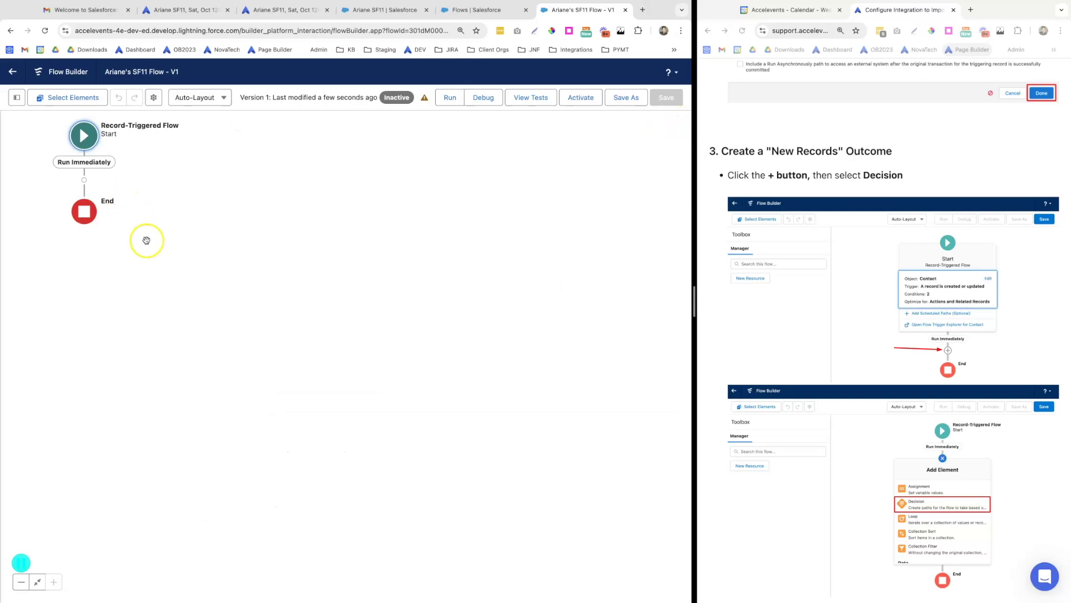
left_click_drag(146, 239, 357, 339)
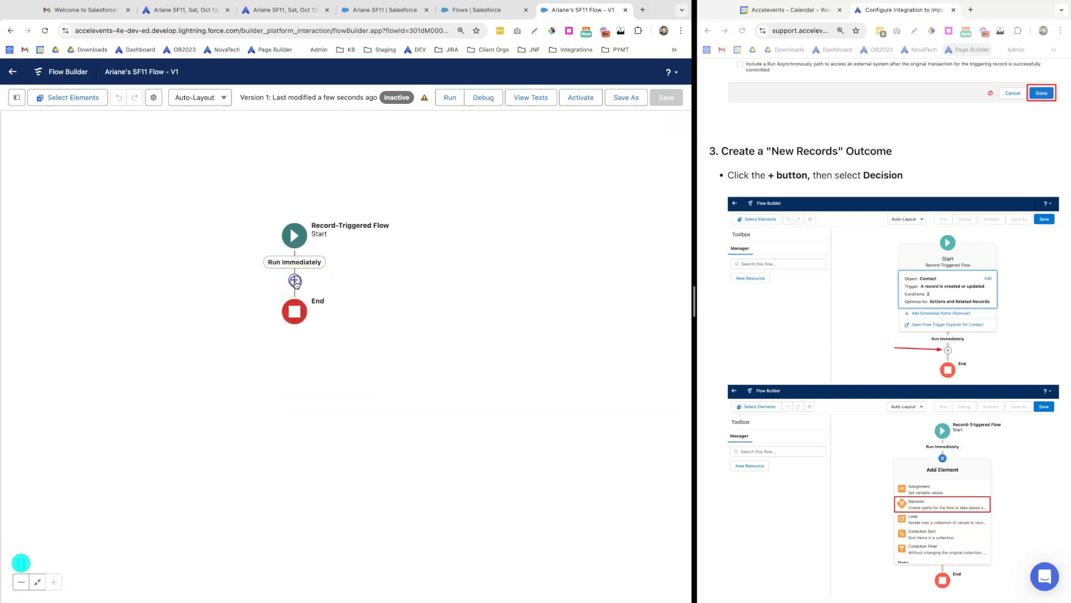
Add a Decision element after the start, labelled Import Decision
left_click(294, 281)
scroll(259, 413, "down", 5)
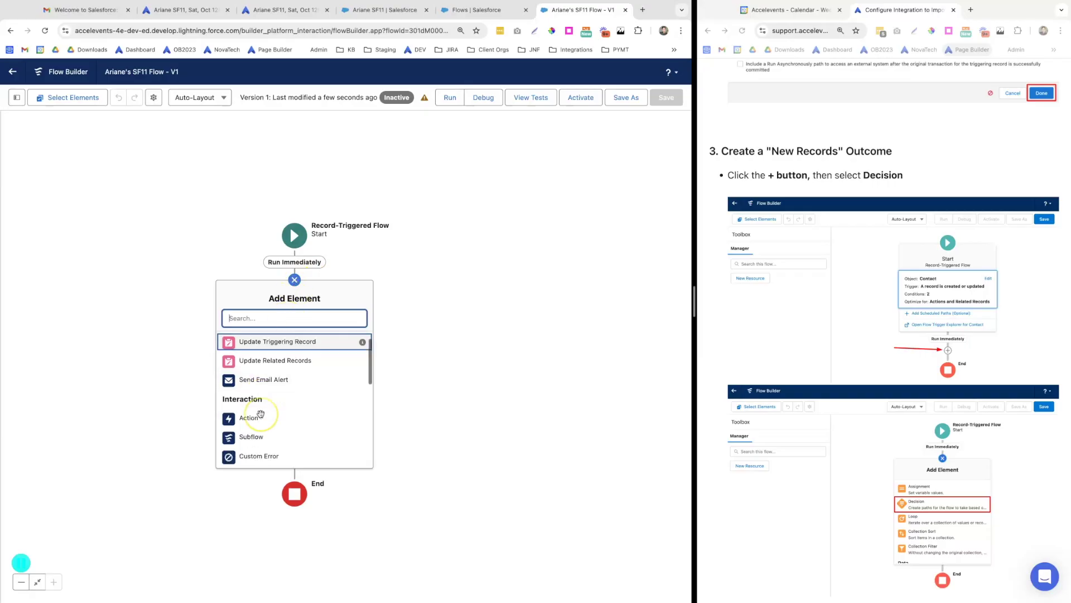
left_click(258, 404)
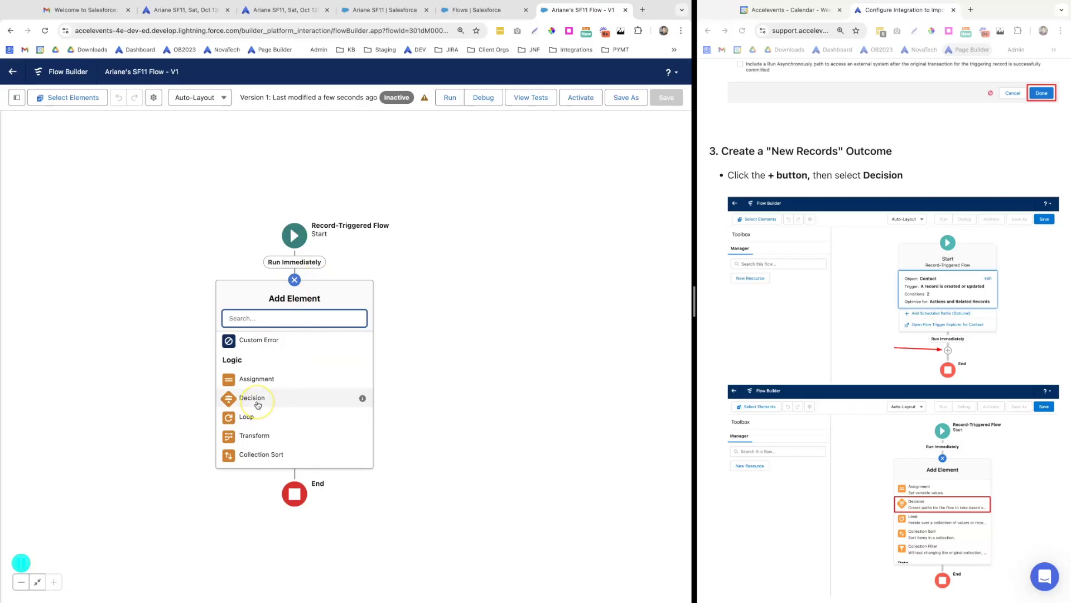
scroll(786, 449, "down", 3)
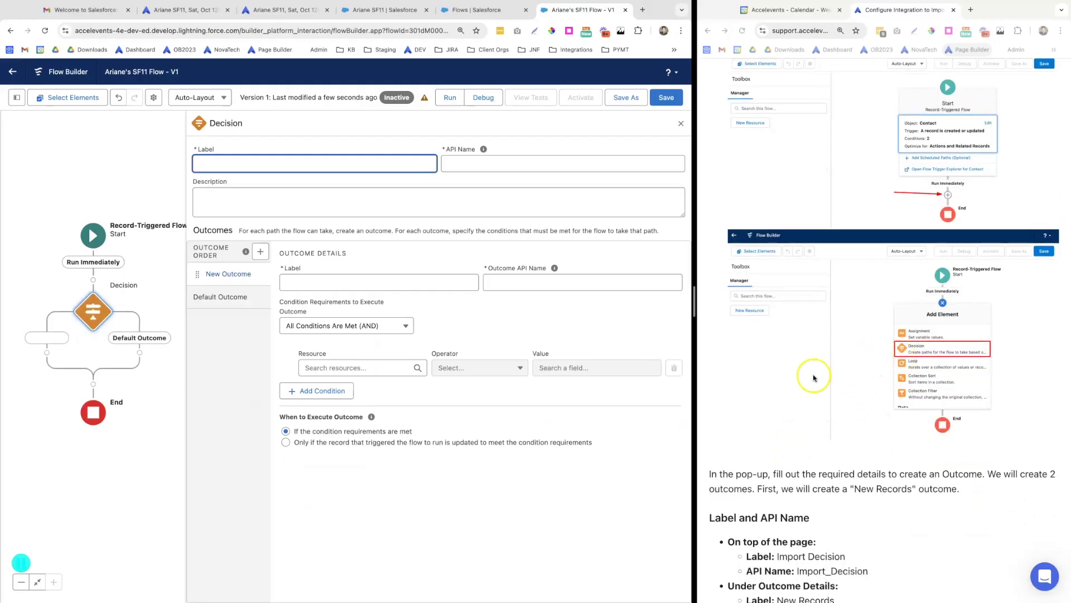
scroll(853, 395, "down", 5)
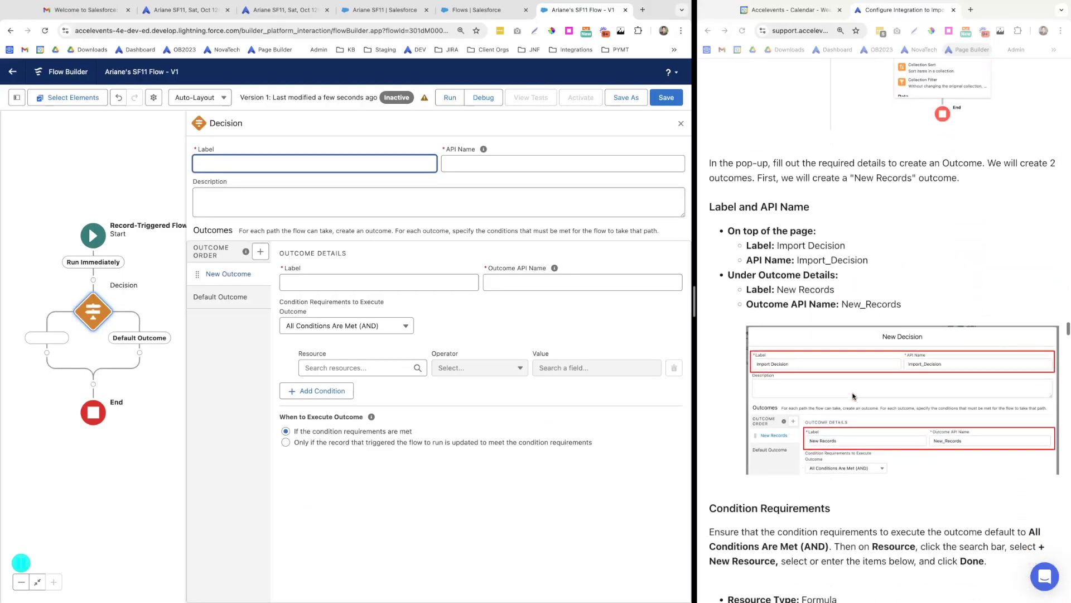
left_click_drag(845, 242, 804, 242)
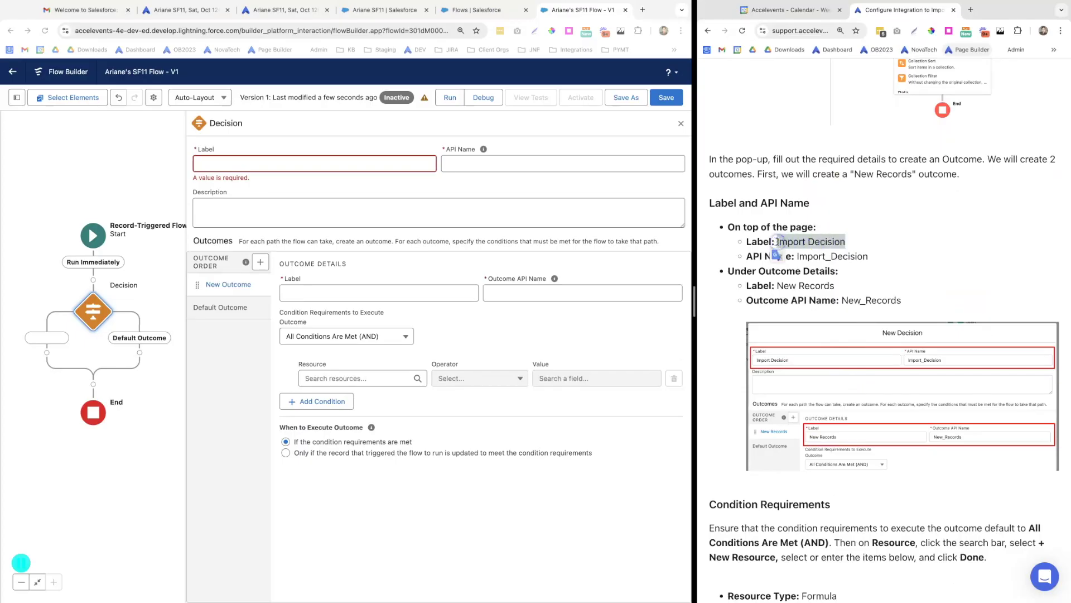
left_click(212, 164)
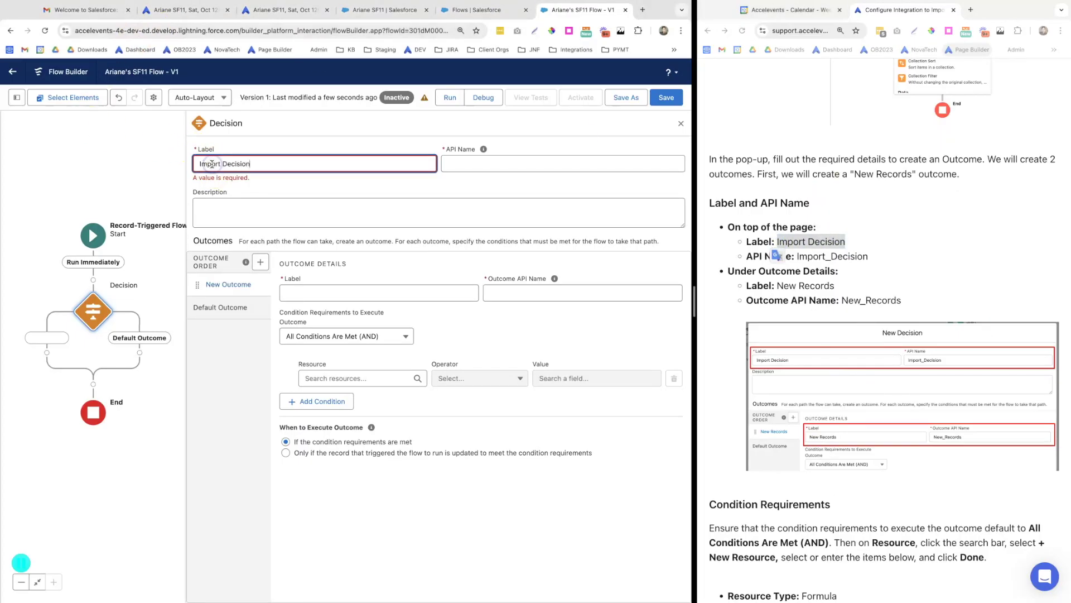
key("Tab")
left_click(534, 184)
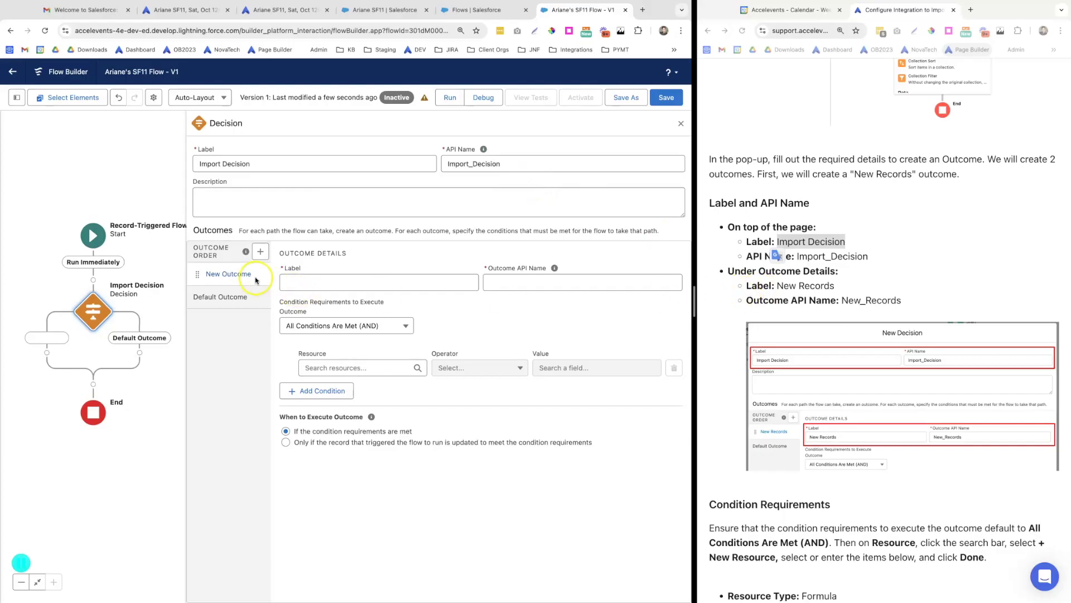
Label the first outcome New Records and open its condition's resource list
left_click(838, 286)
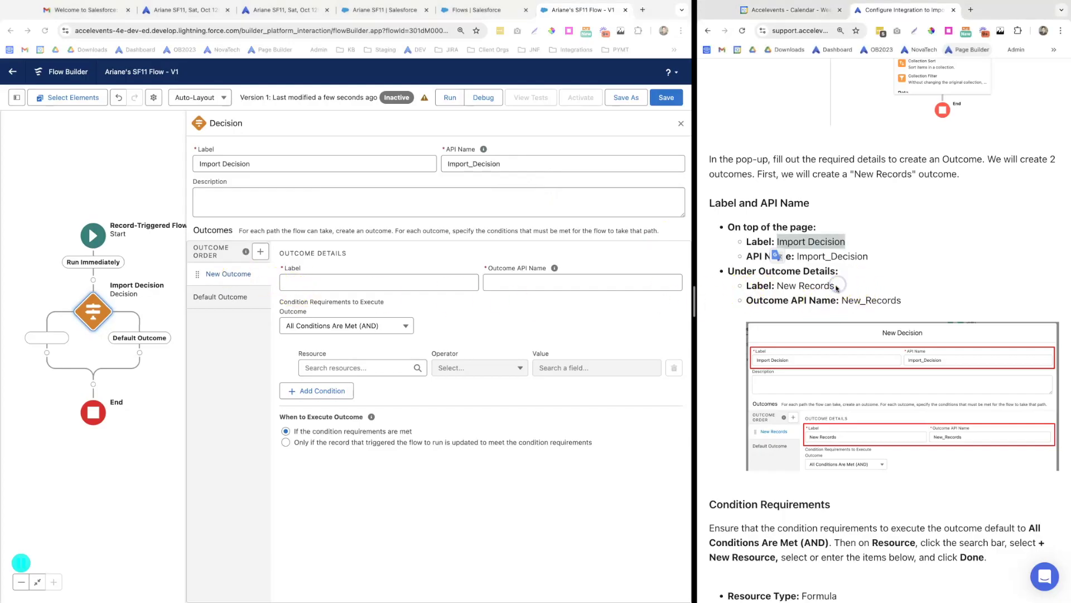
left_click_drag(837, 287, 789, 285)
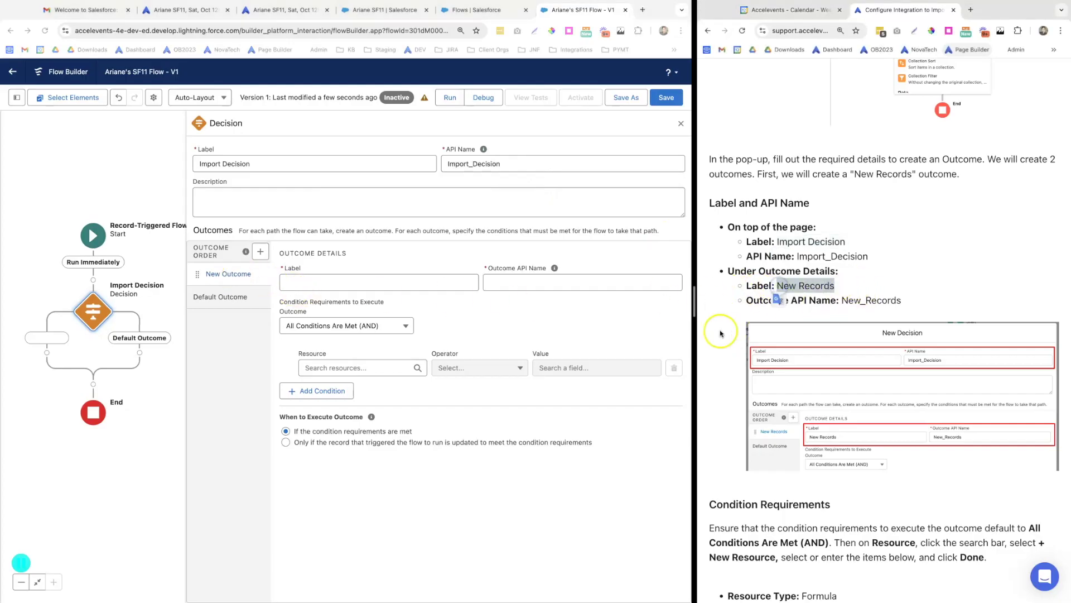
left_click(291, 282)
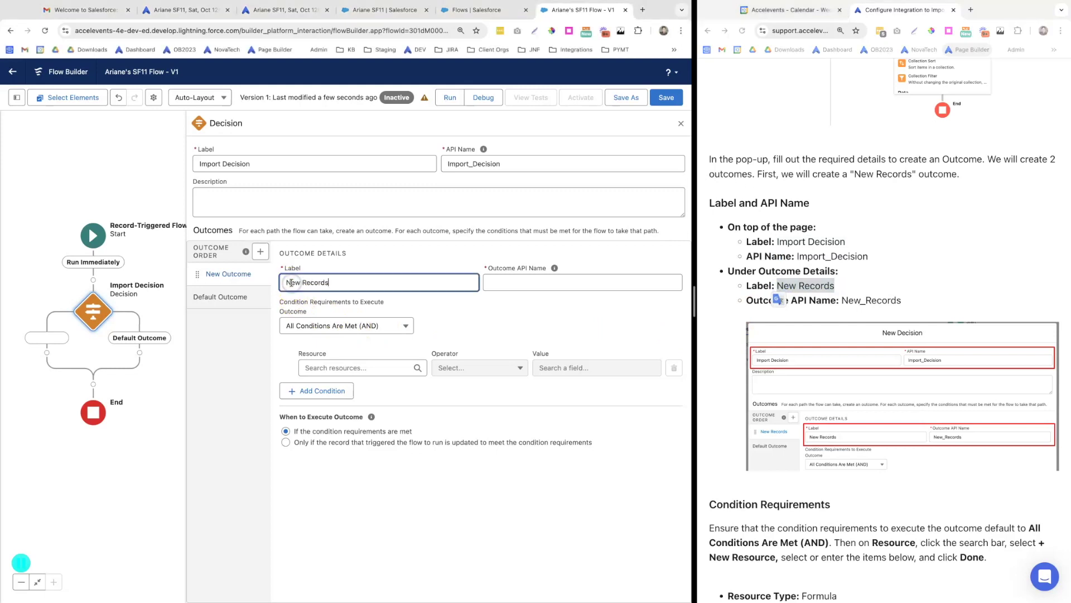
key("Tab")
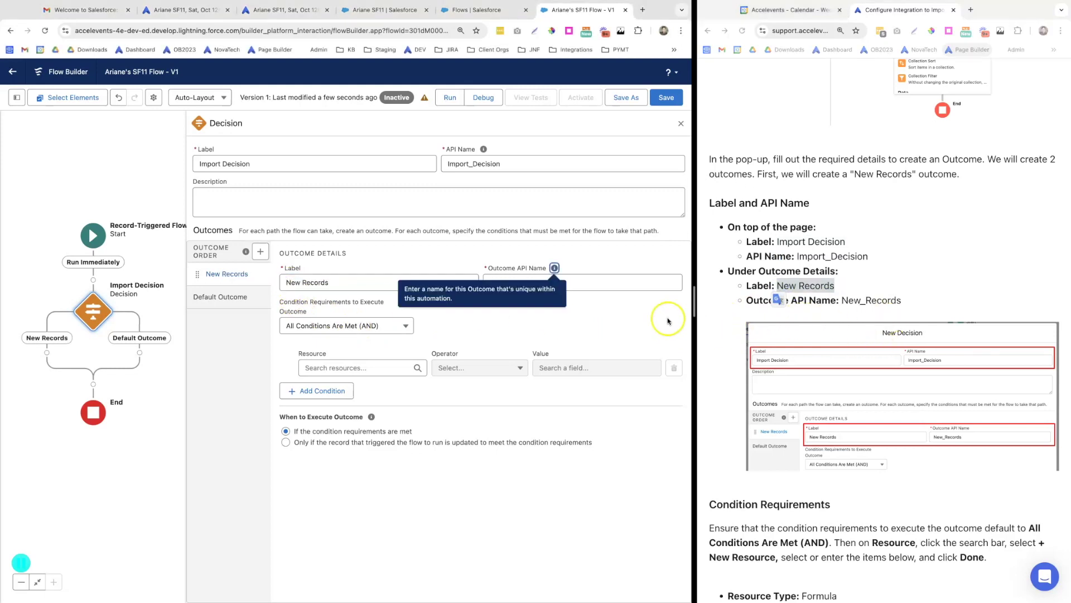
left_click(623, 319)
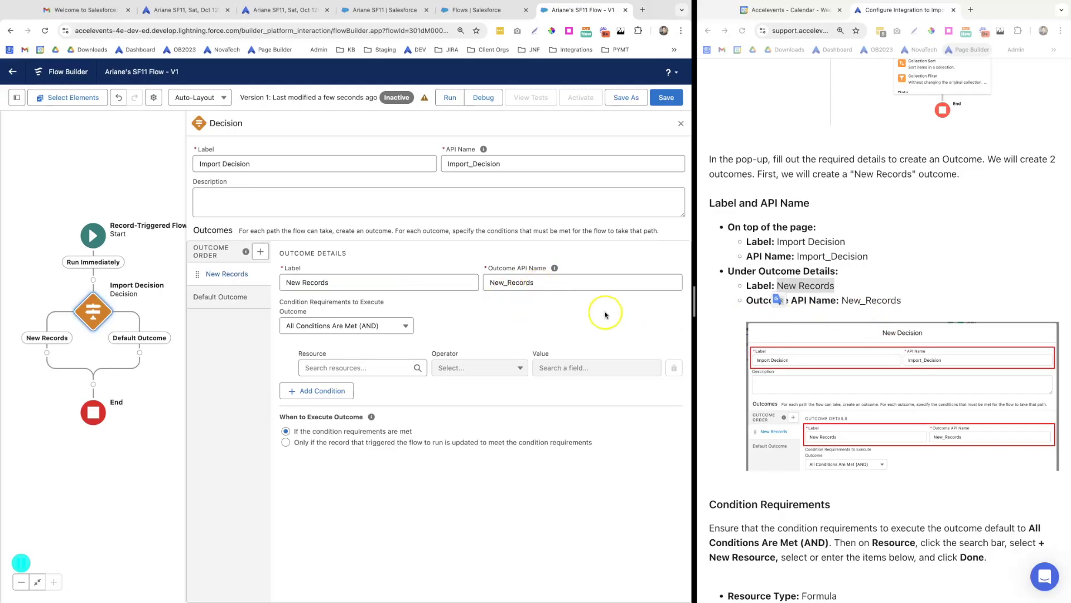
scroll(752, 335, "down", 5)
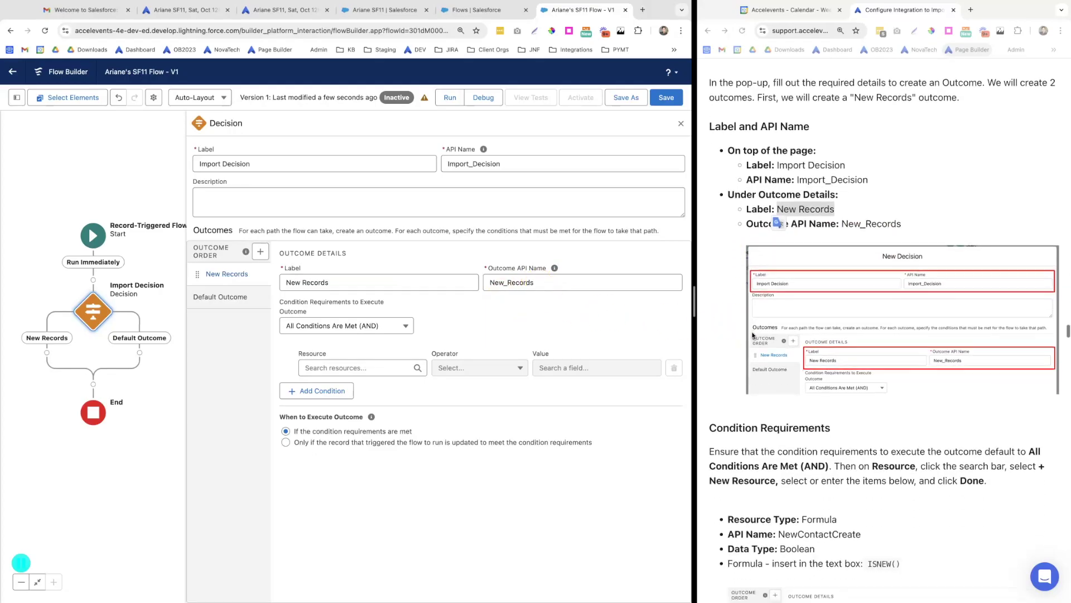
scroll(753, 335, "down", 5)
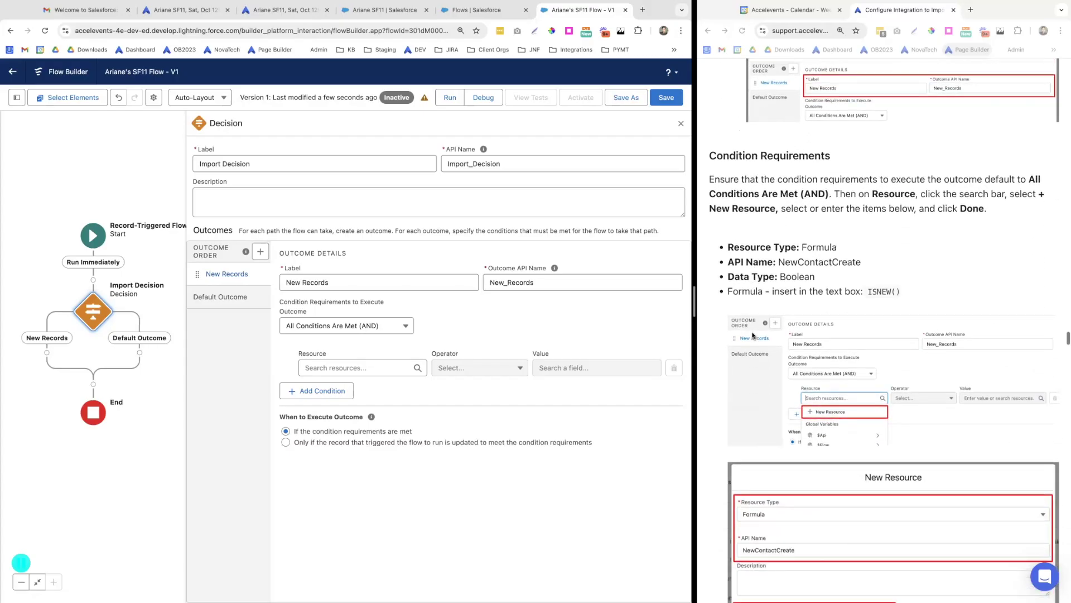
left_click(310, 374)
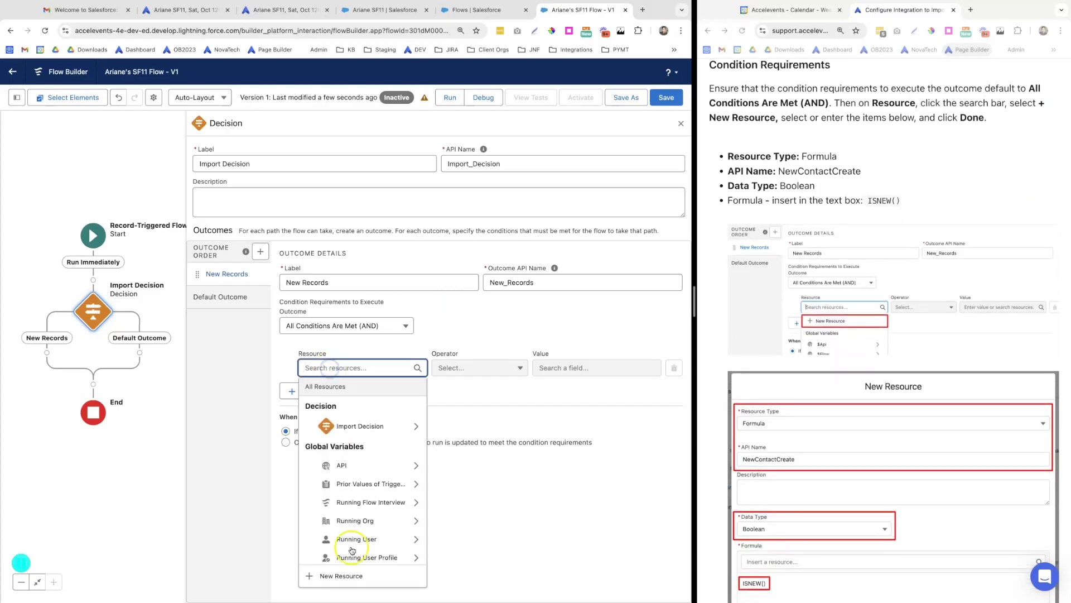
left_click(355, 575)
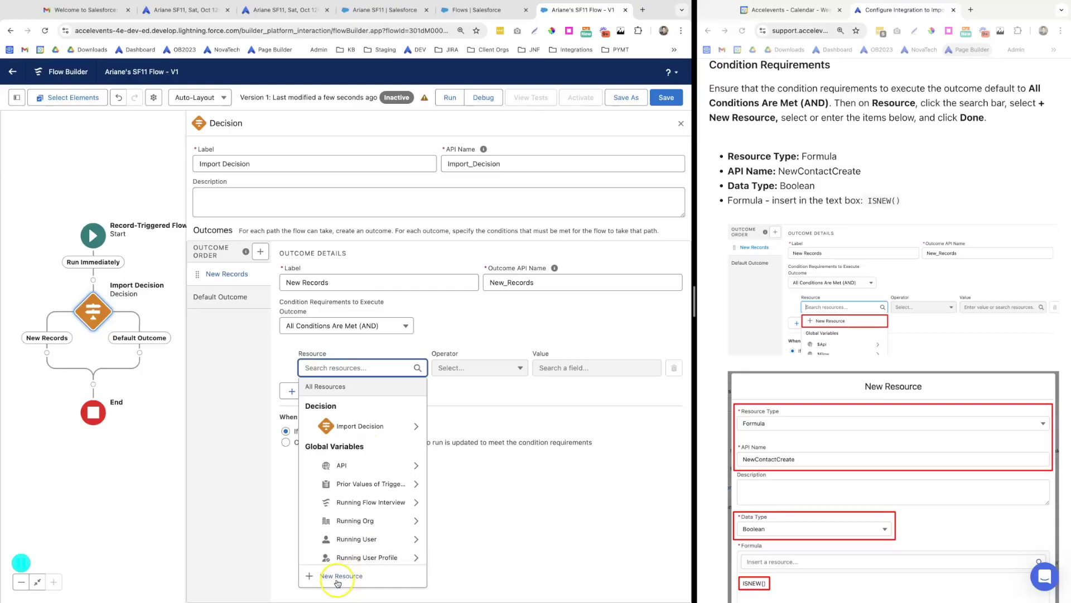
Create a new Boolean formula resource named NewContactCreate
left_click(338, 581)
scroll(857, 491, "down", 3)
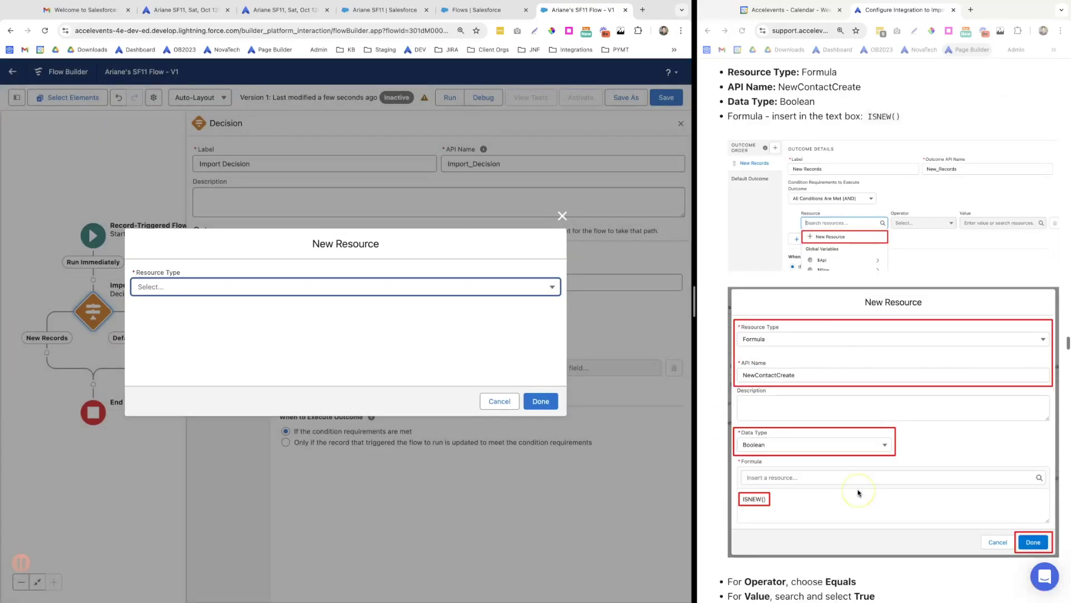
left_click(169, 288)
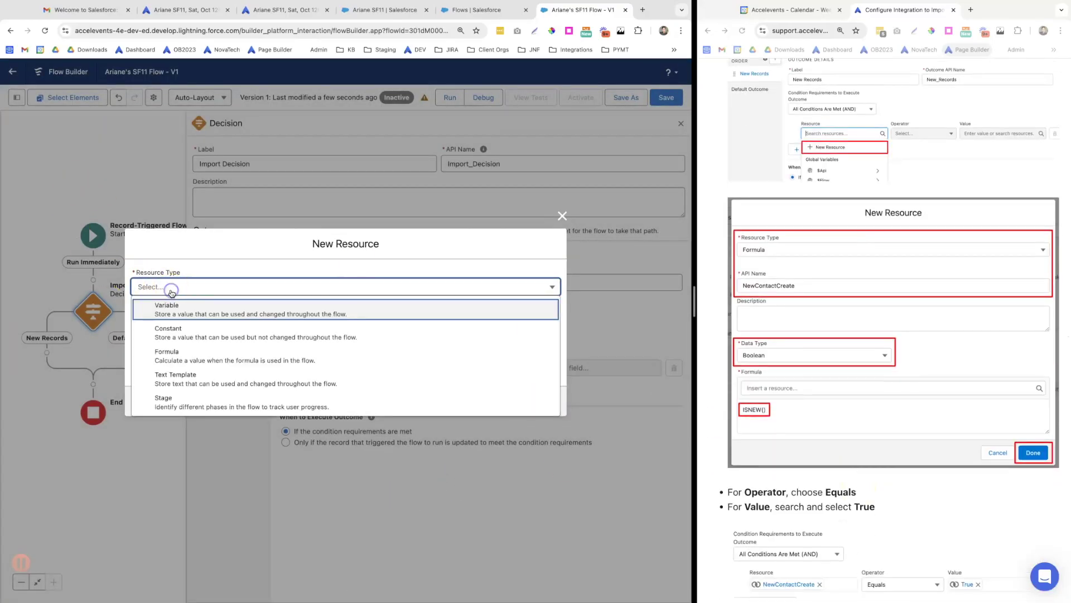
left_click(170, 355)
left_click(159, 253)
left_click(159, 255)
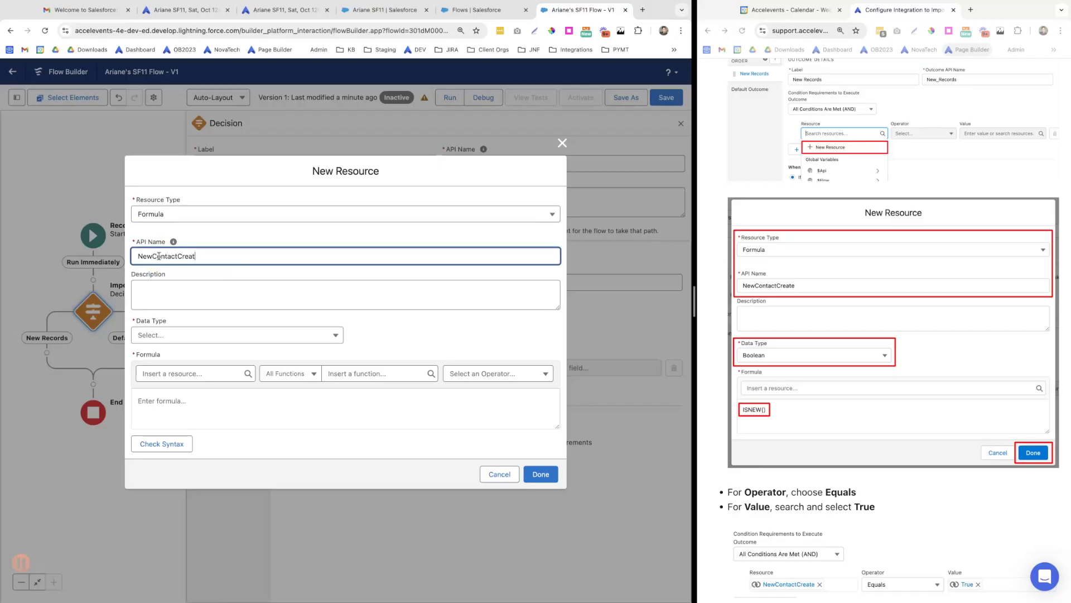
left_click(222, 335)
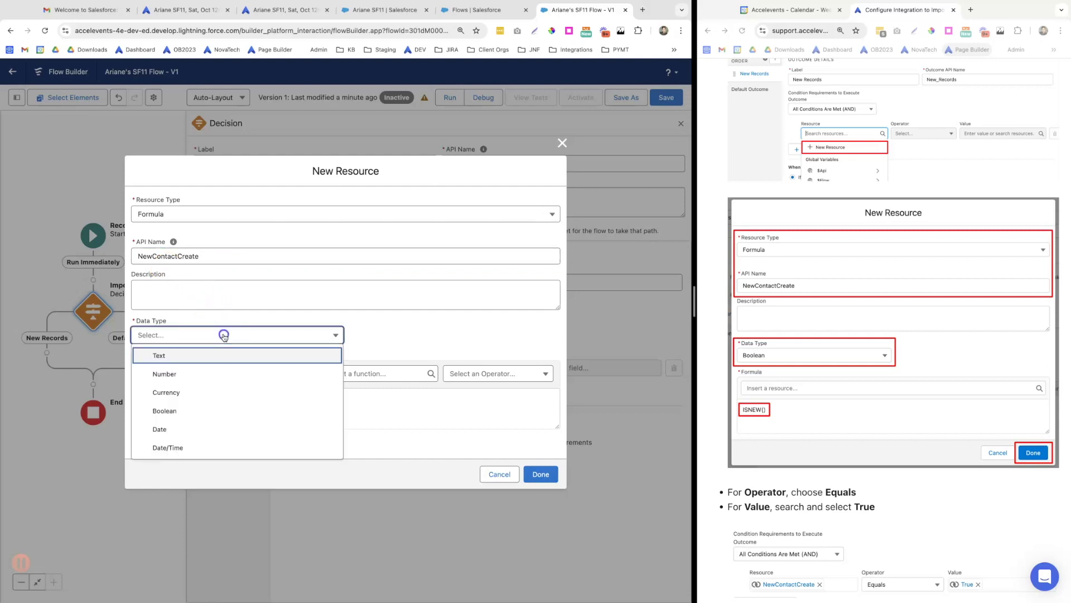
left_click(170, 412)
Enter ISNEW() as the NewContactCreate formula and save the resource
scroll(784, 387, "up", 5)
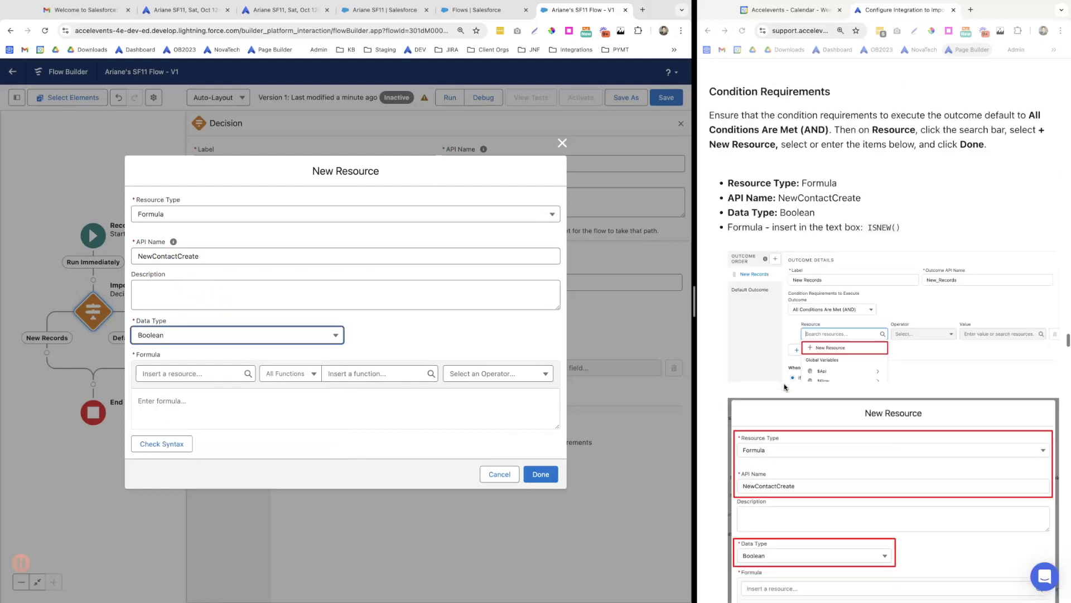
left_click(905, 281)
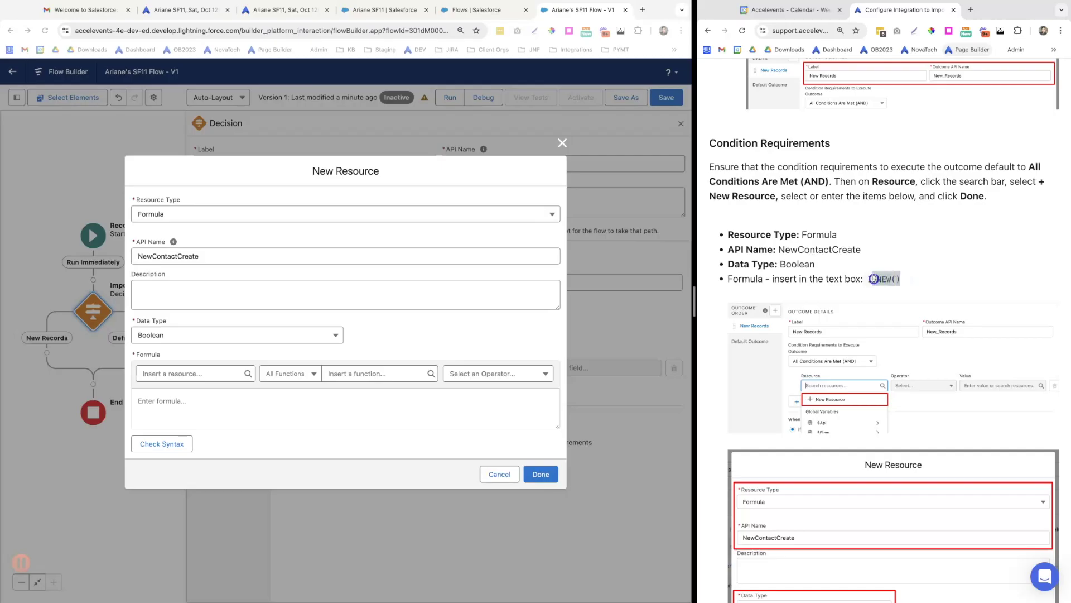
left_click_drag(868, 279, 865, 279)
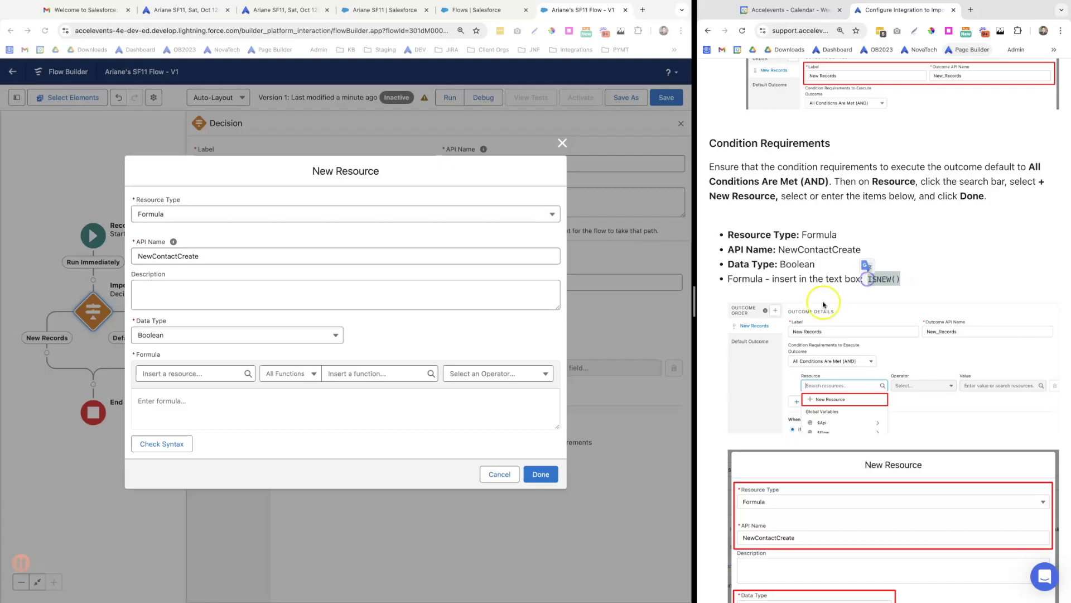
left_click(149, 404)
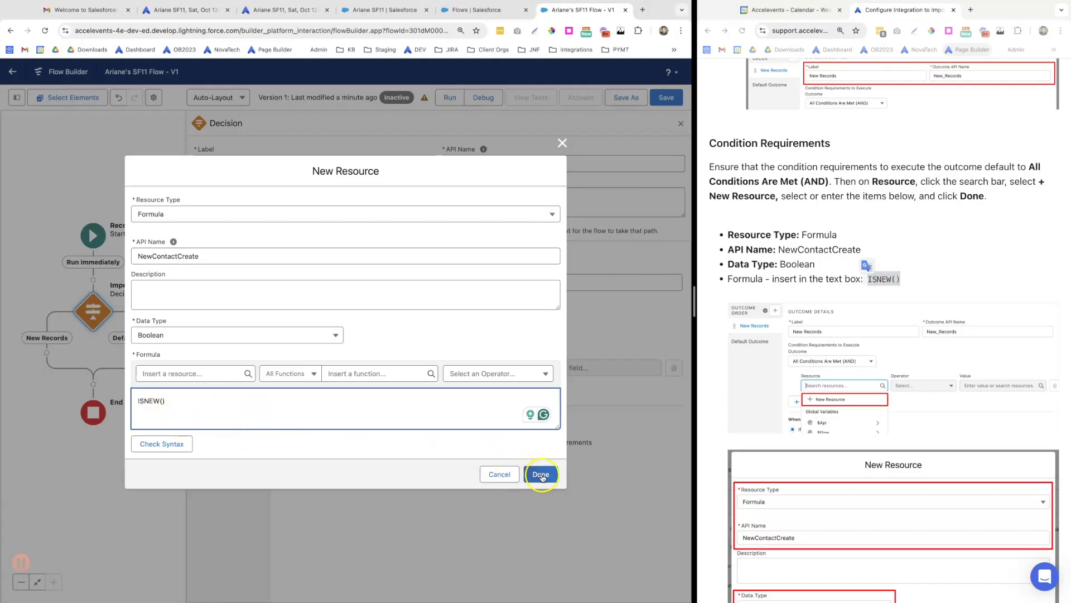
scroll(810, 474, "down", 4)
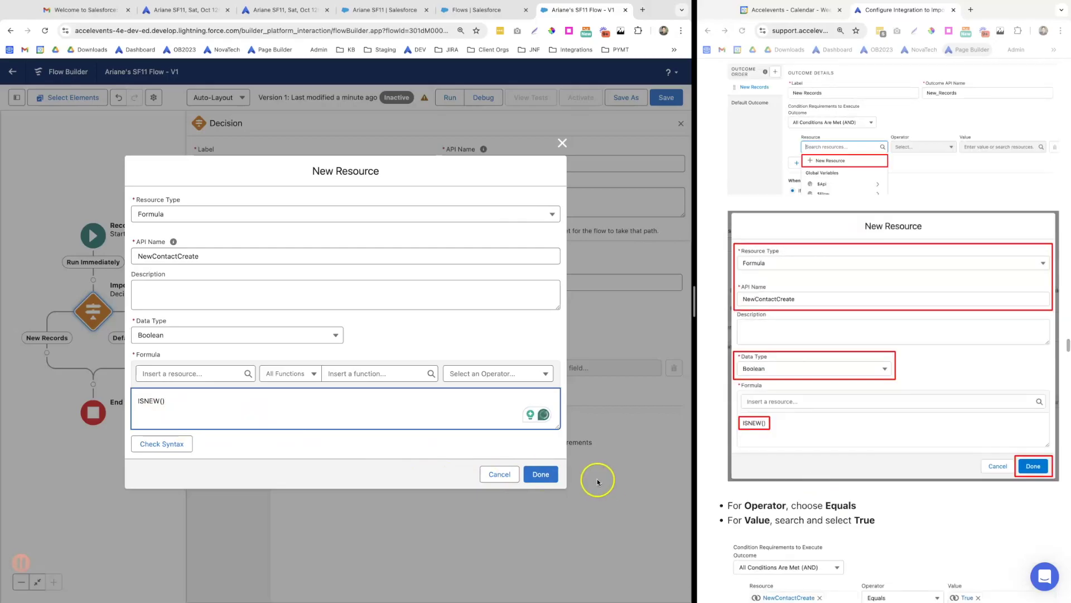
left_click(542, 474)
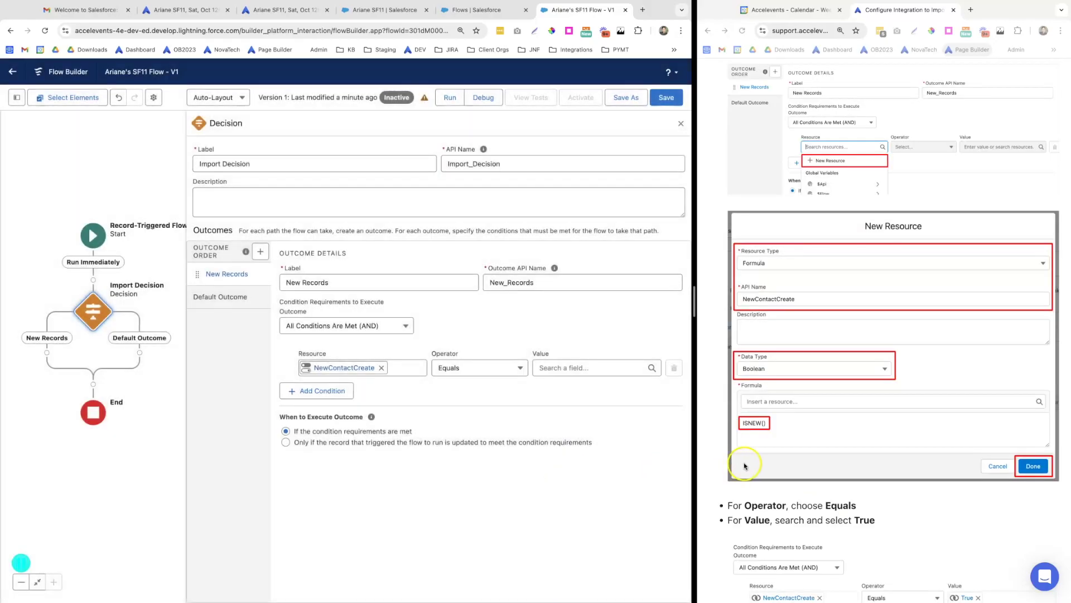
Set the New Records condition value to True and add a second outcome
scroll(749, 463, "down", 6)
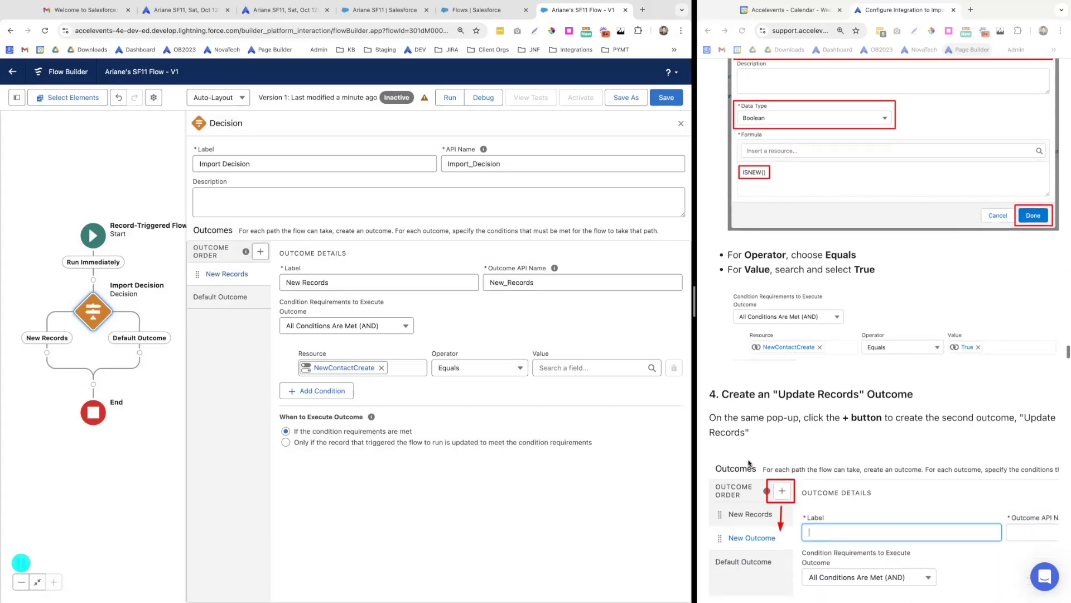
scroll(750, 463, "down", 2)
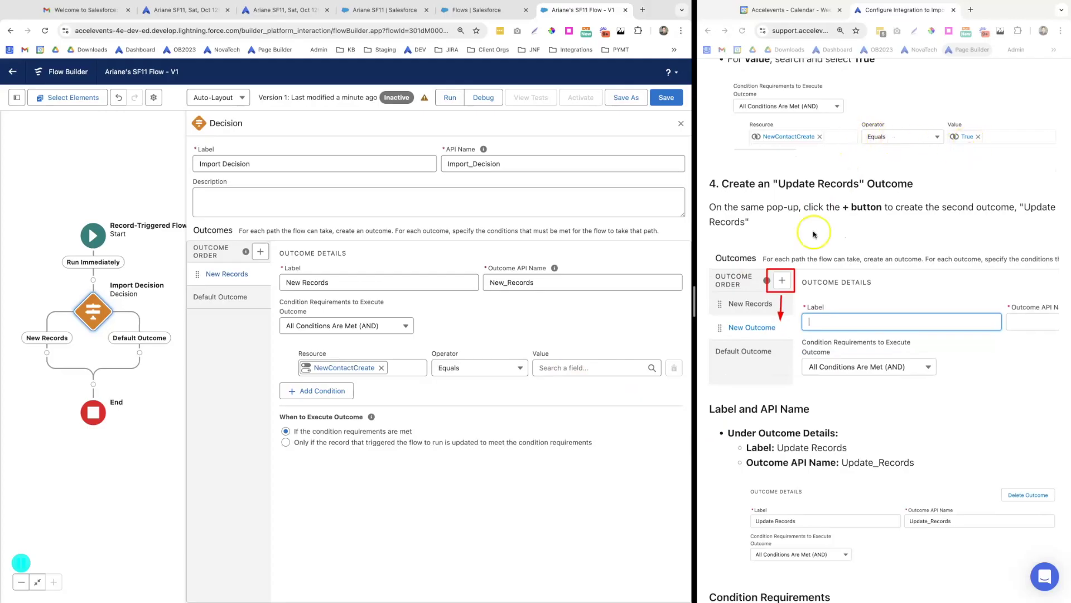
left_click(553, 367)
type("t")
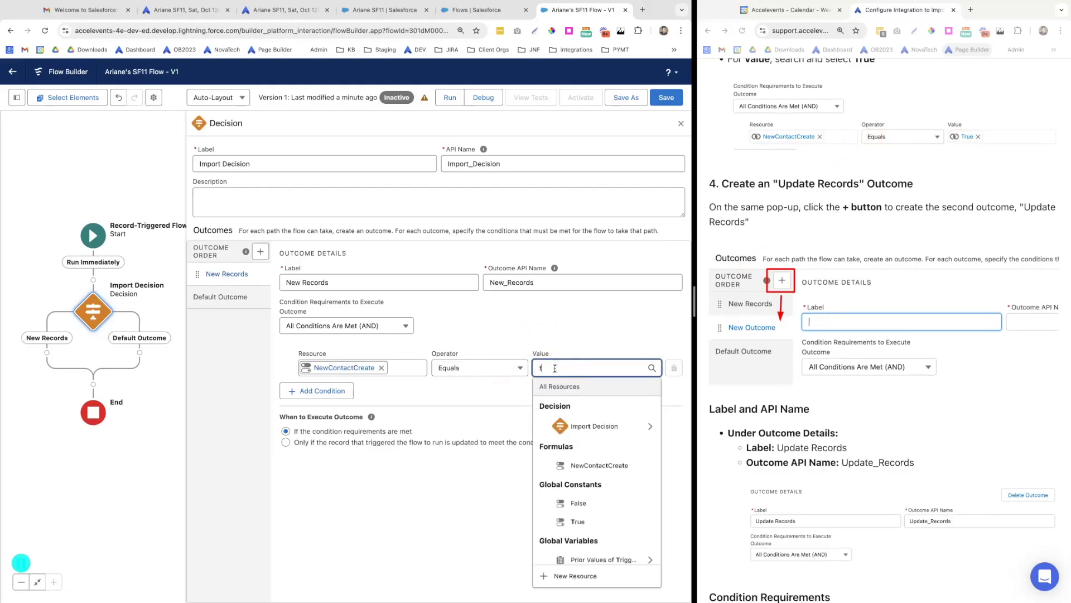
type("ru")
left_click(574, 424)
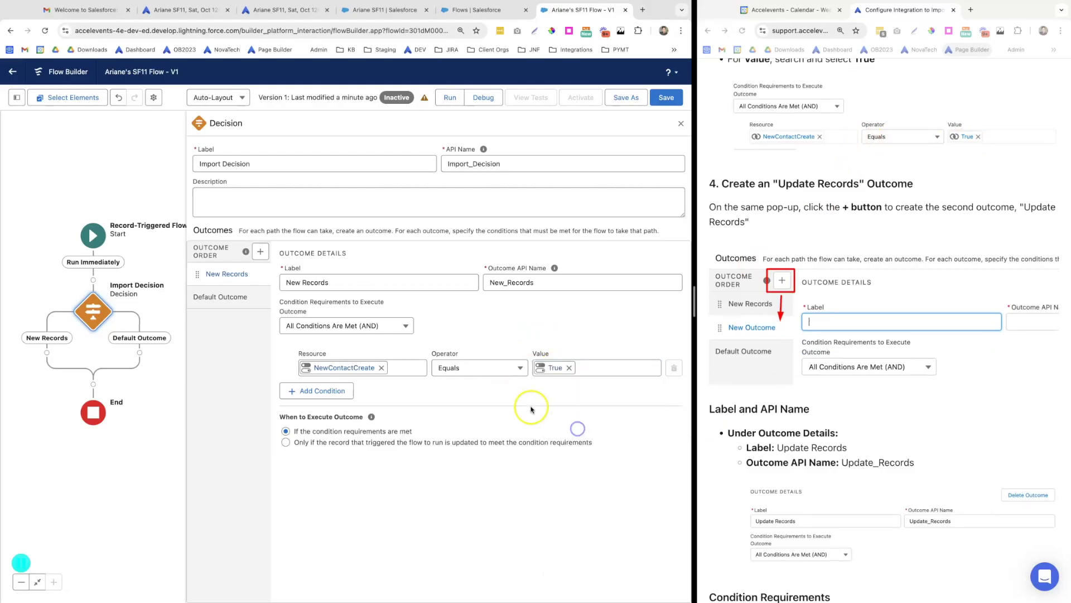
left_click(261, 252)
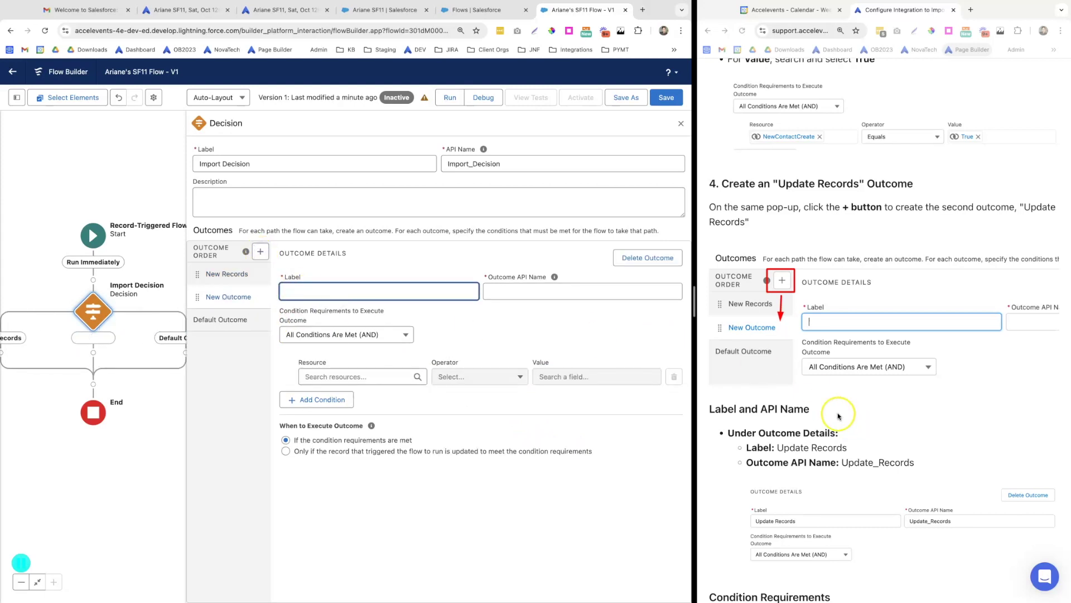
Label the second outcome Update Records and start a new resource for its condition
scroll(836, 245, "down", 4)
left_click_drag(848, 238, 806, 239)
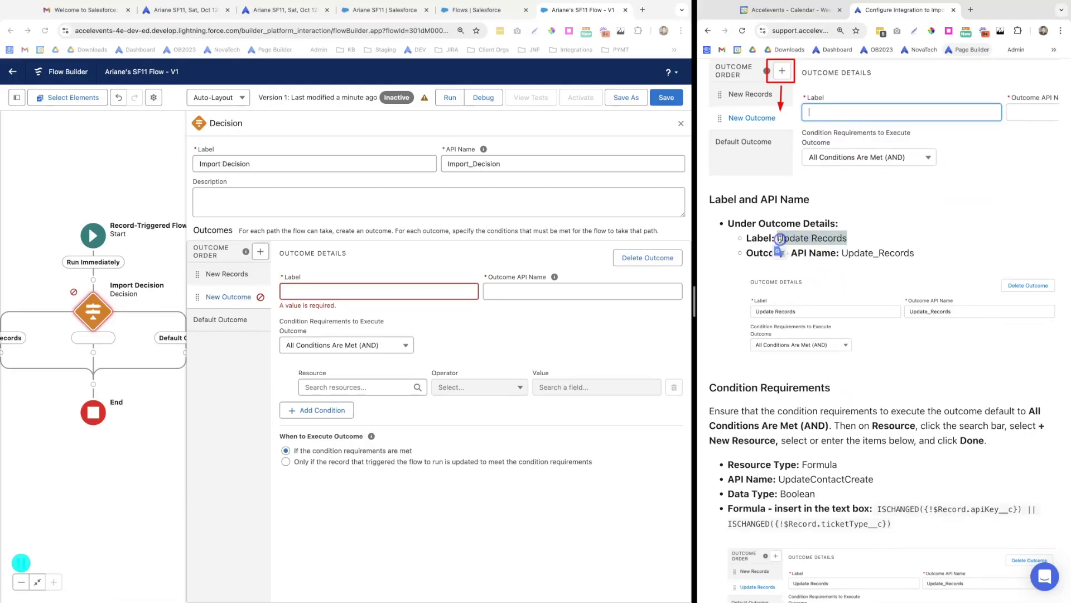
left_click(307, 294)
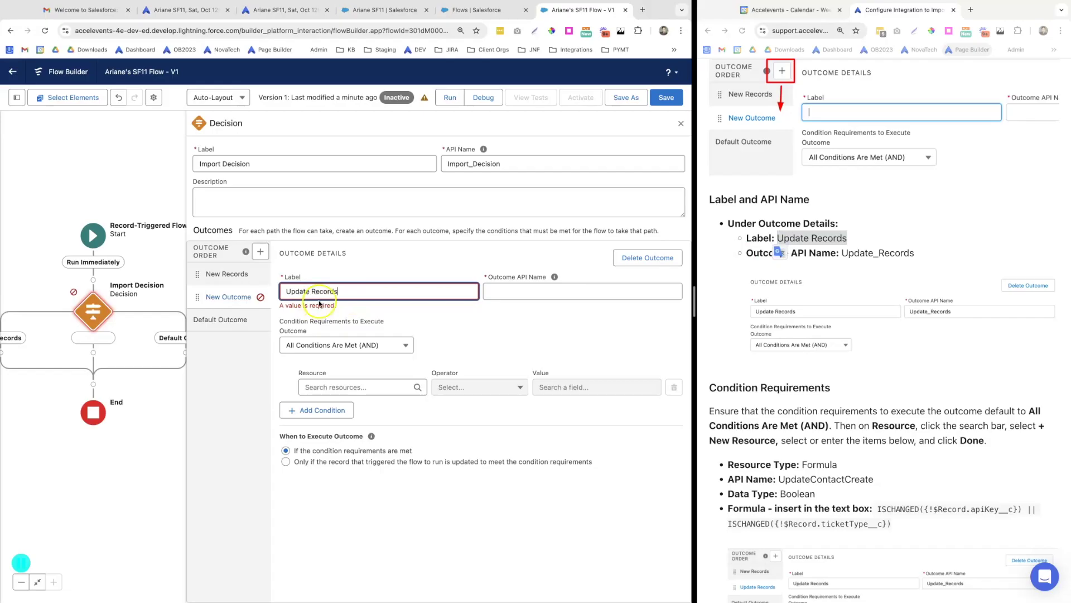
key("Tab")
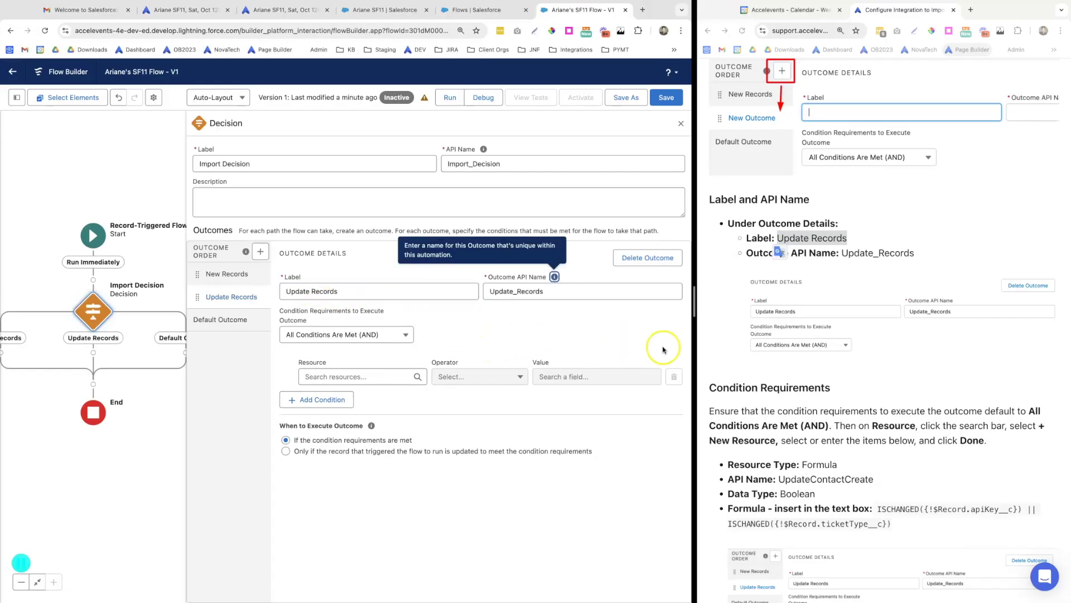
scroll(779, 379, "down", 5)
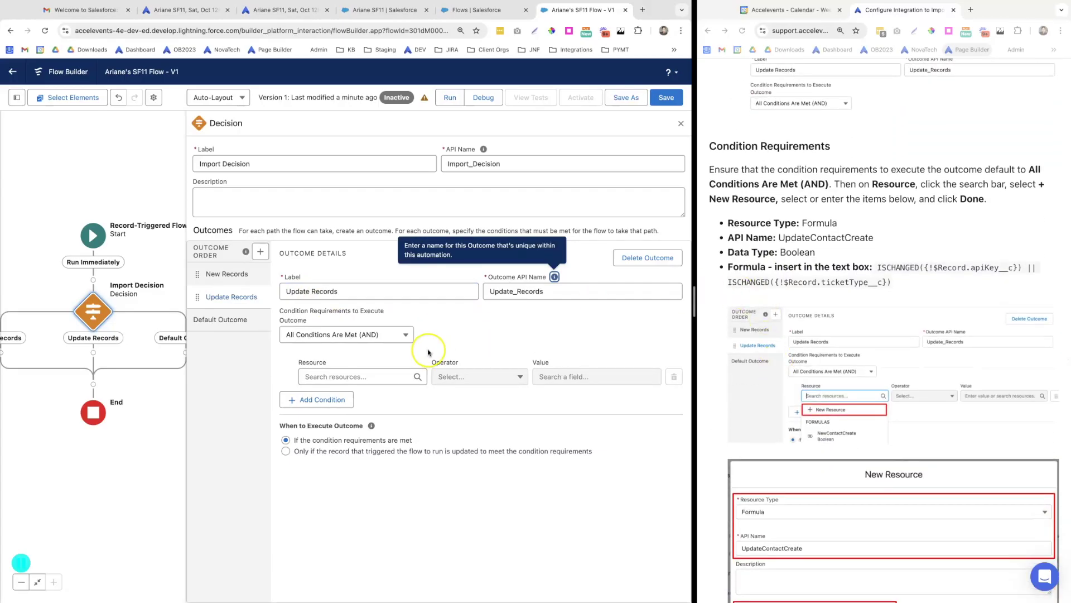
left_click(456, 326)
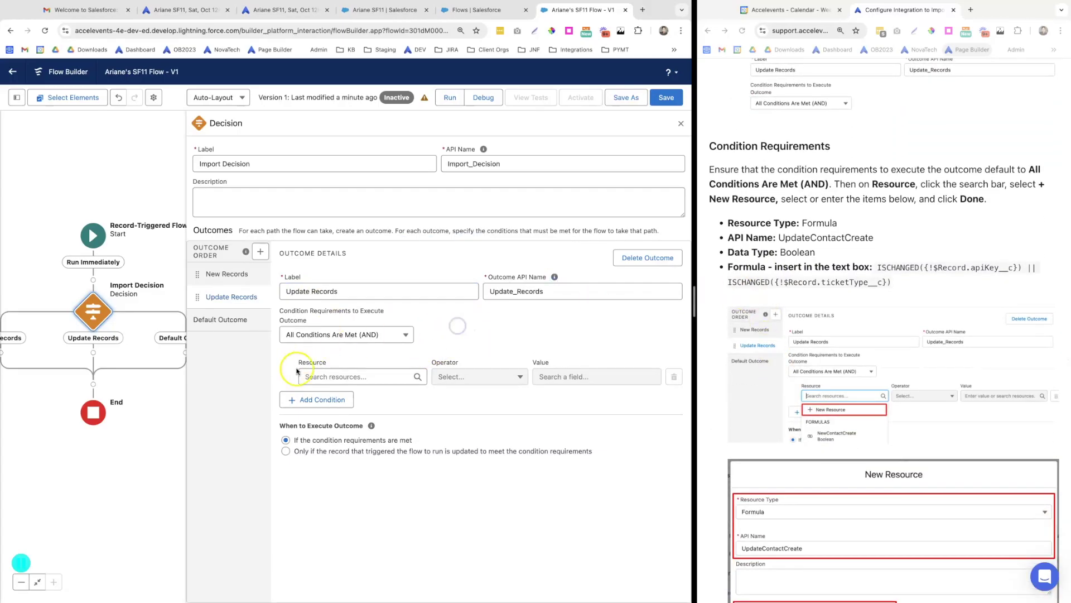
left_click(332, 377)
left_click(333, 585)
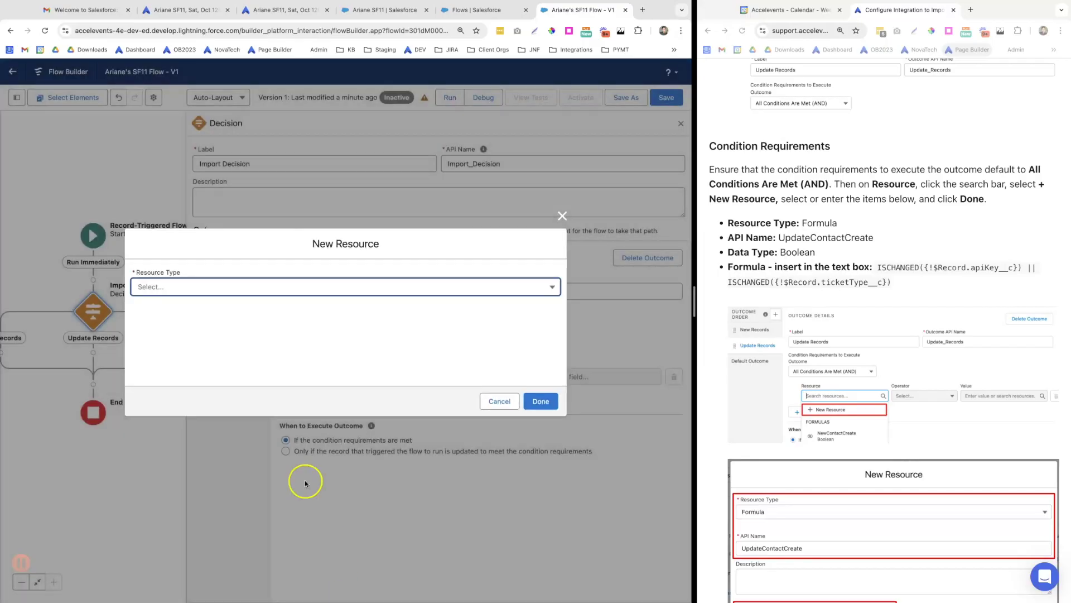
Make the new resource a Boolean formula named UpdateContactCreate
left_click(207, 288)
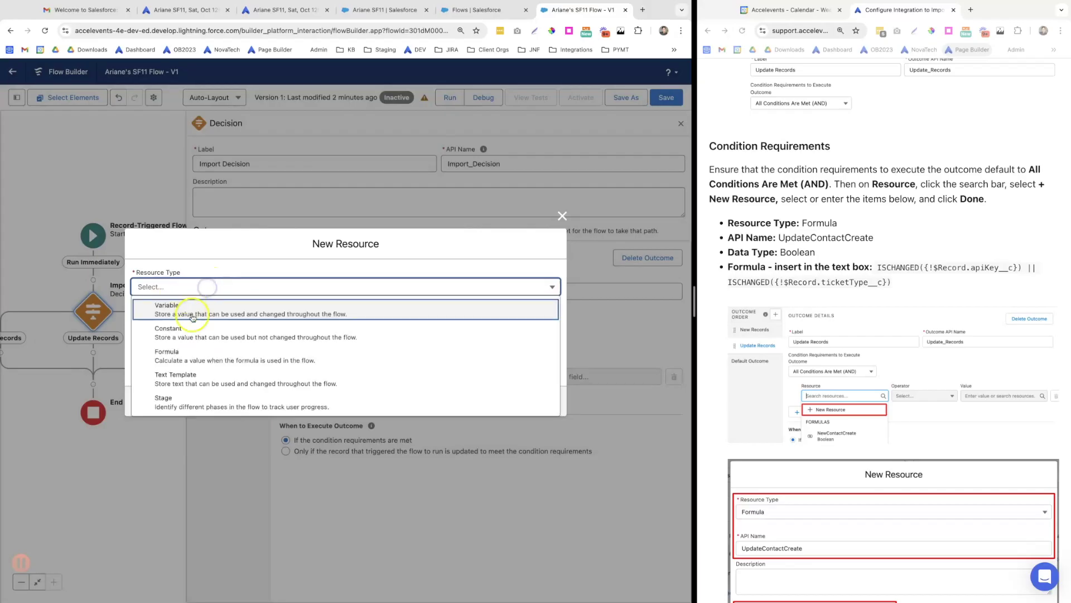
left_click(189, 356)
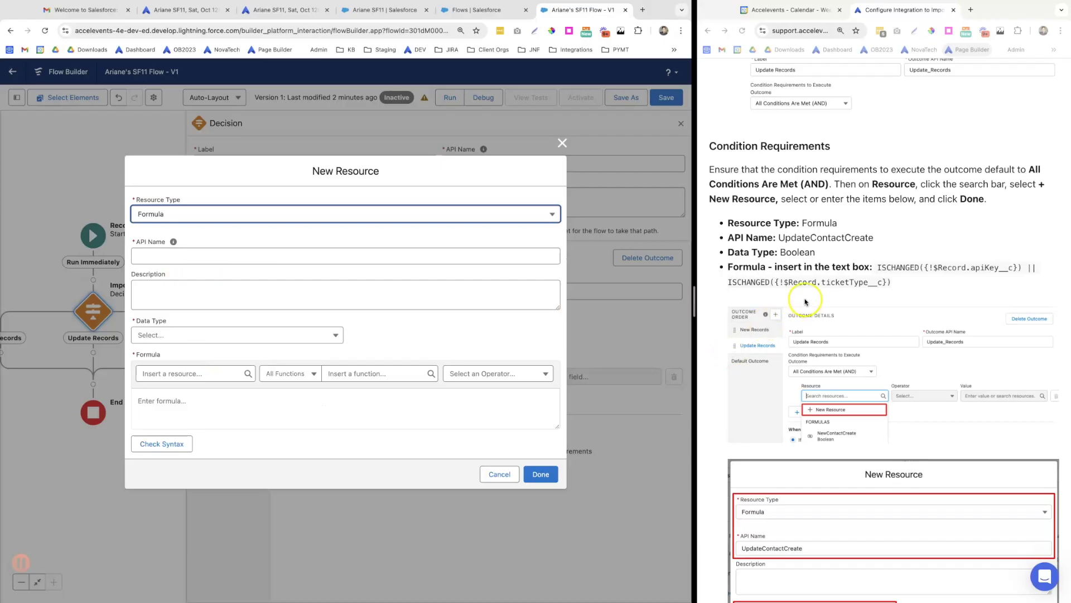
left_click_drag(874, 237, 802, 239)
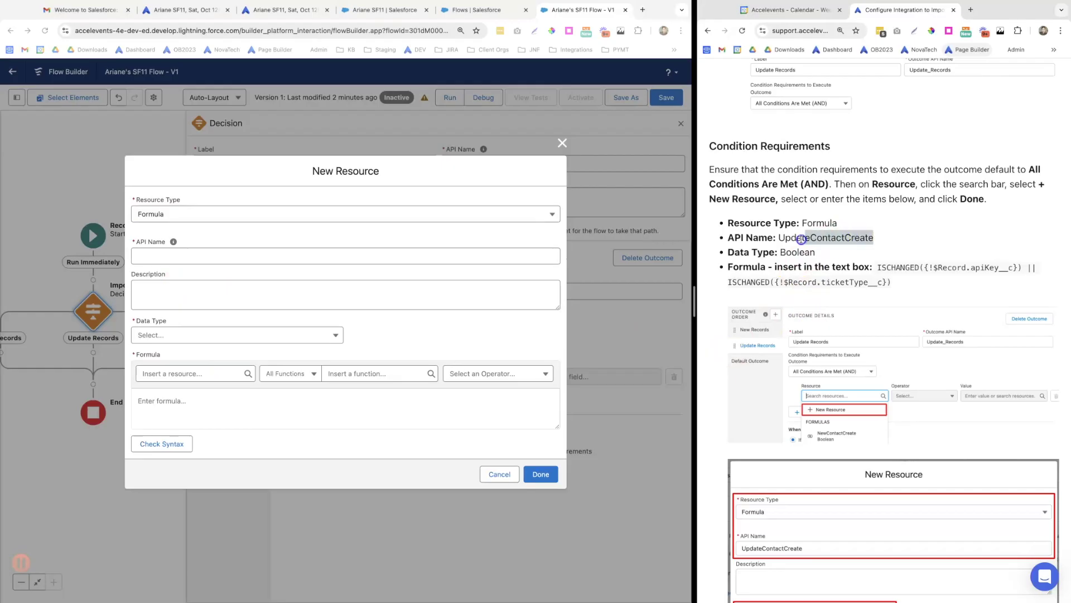
left_click(255, 257)
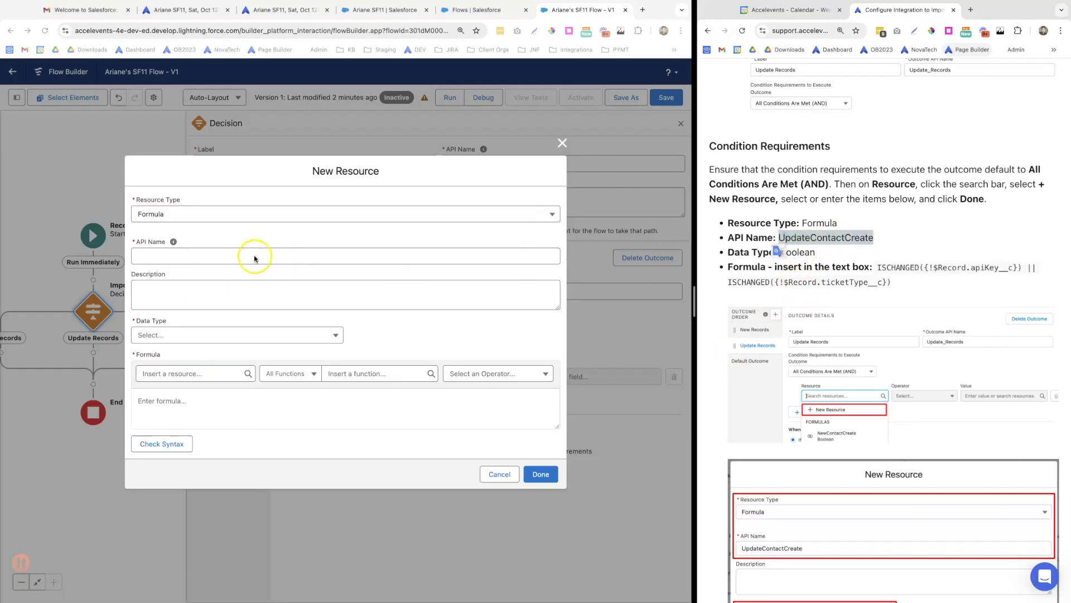
left_click(158, 259)
type("UpdateContactCreate")
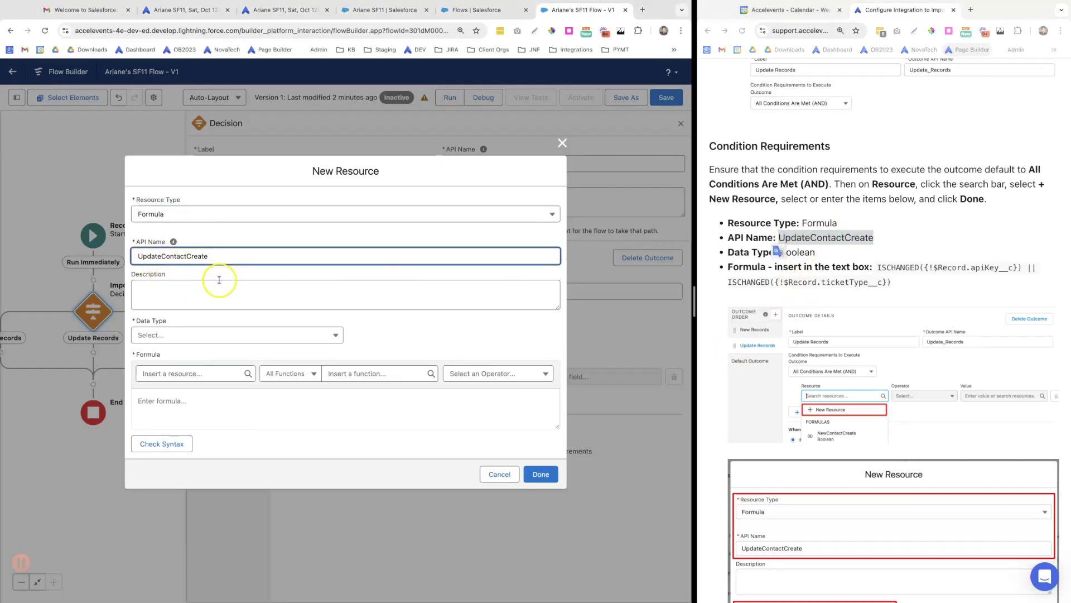
left_click(204, 337)
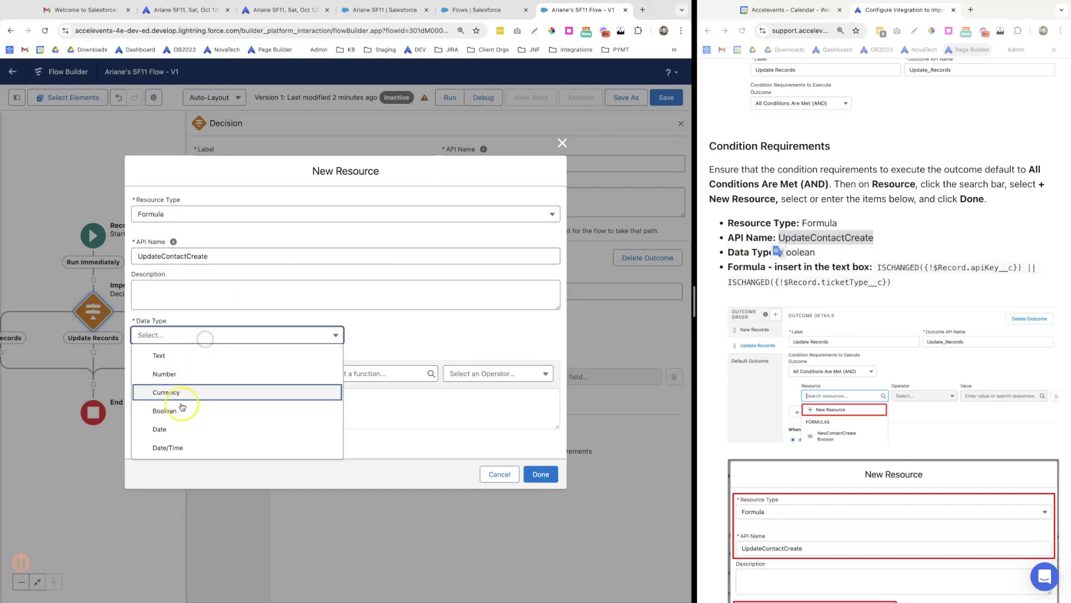
left_click(184, 412)
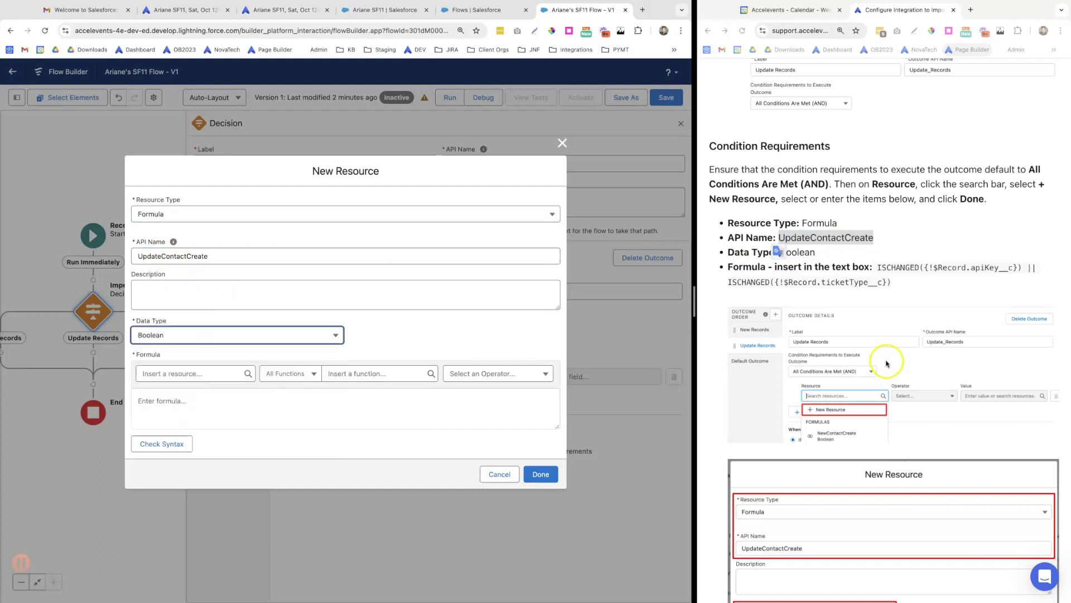
Read the guide's Important Note and copy its example ISCHANGED formula
scroll(881, 359, "down", 2)
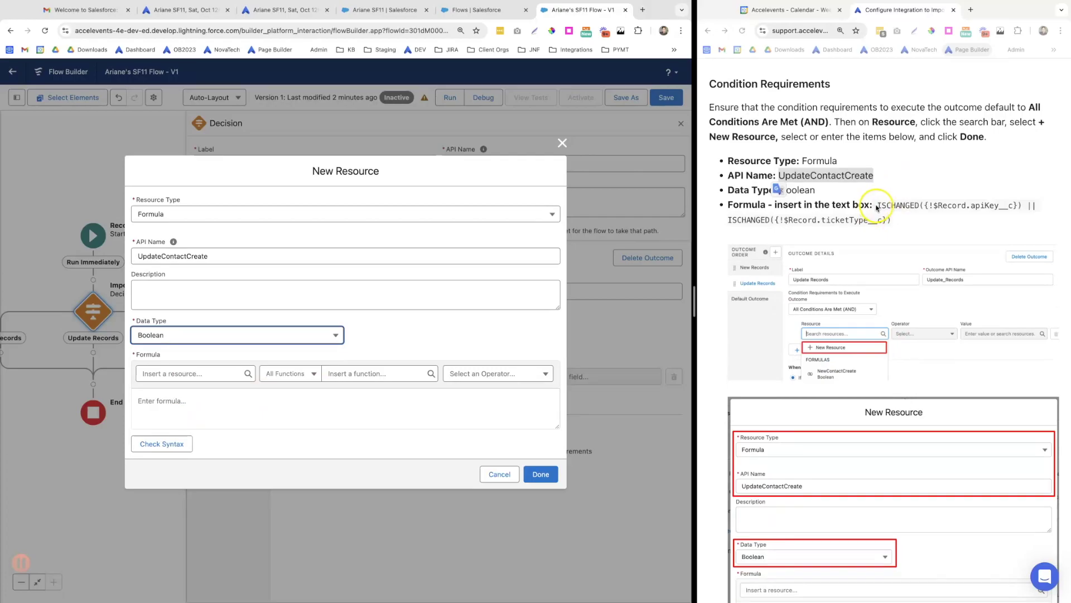
left_click(877, 204)
left_click_drag(877, 205, 895, 224)
left_click(895, 223)
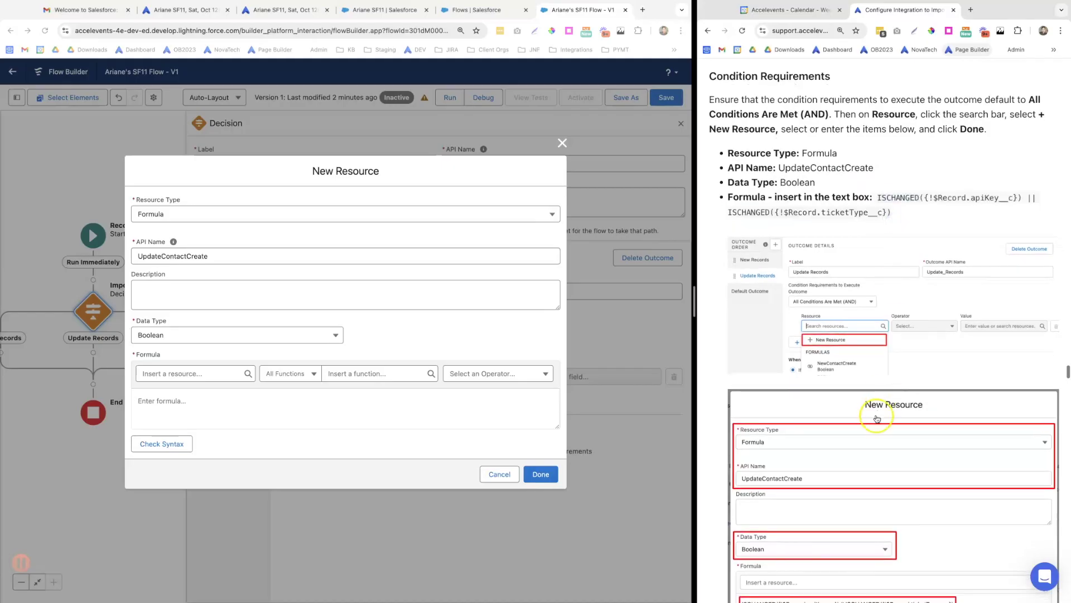
scroll(875, 416, "down", 2)
scroll(875, 417, "down", 5)
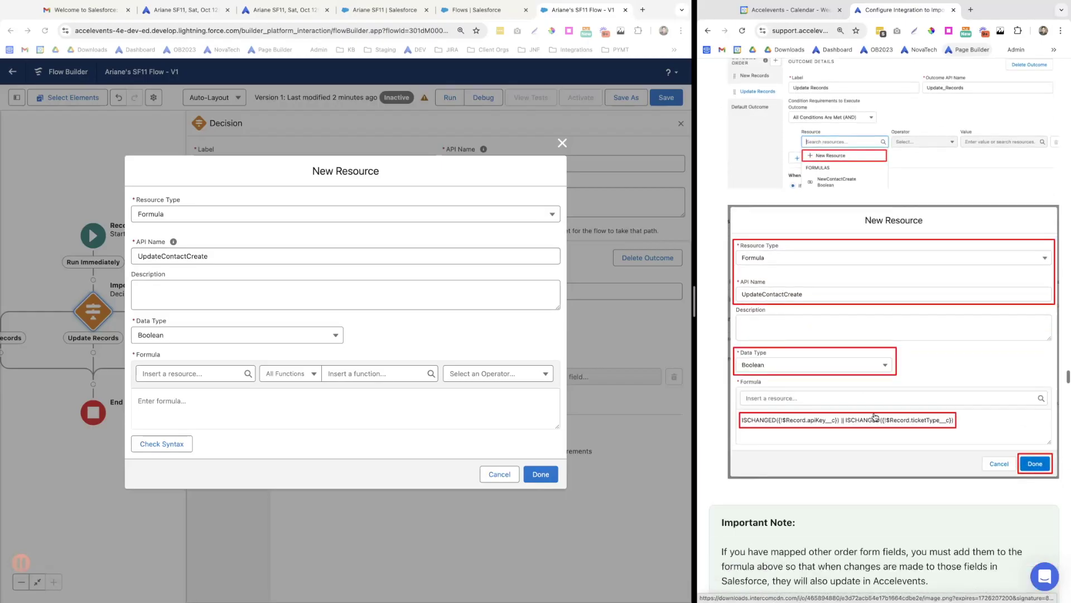
scroll(874, 416, "down", 3)
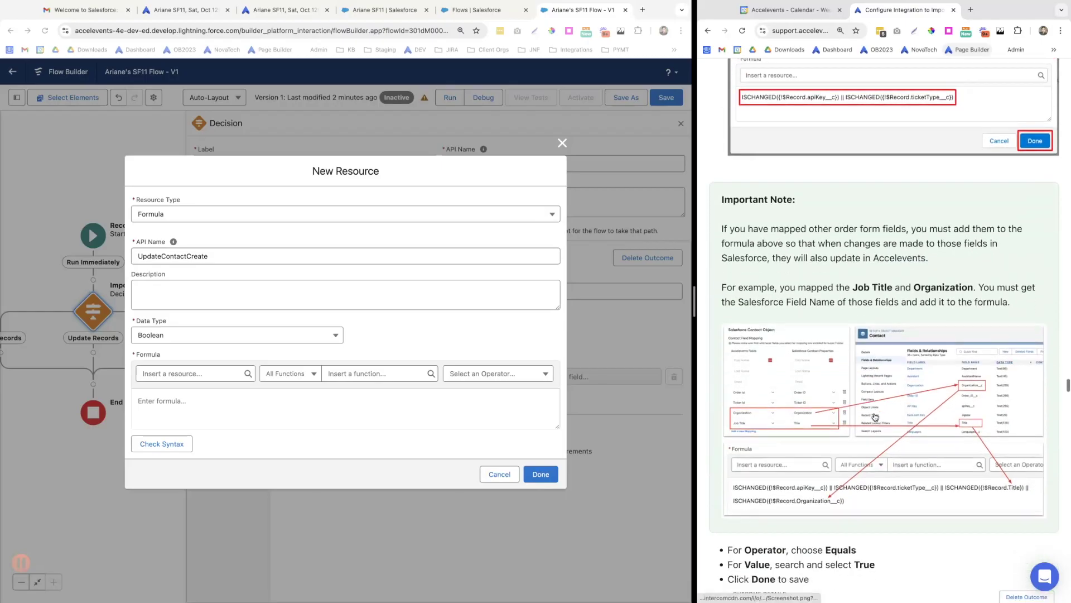
left_click_drag(723, 224, 927, 253)
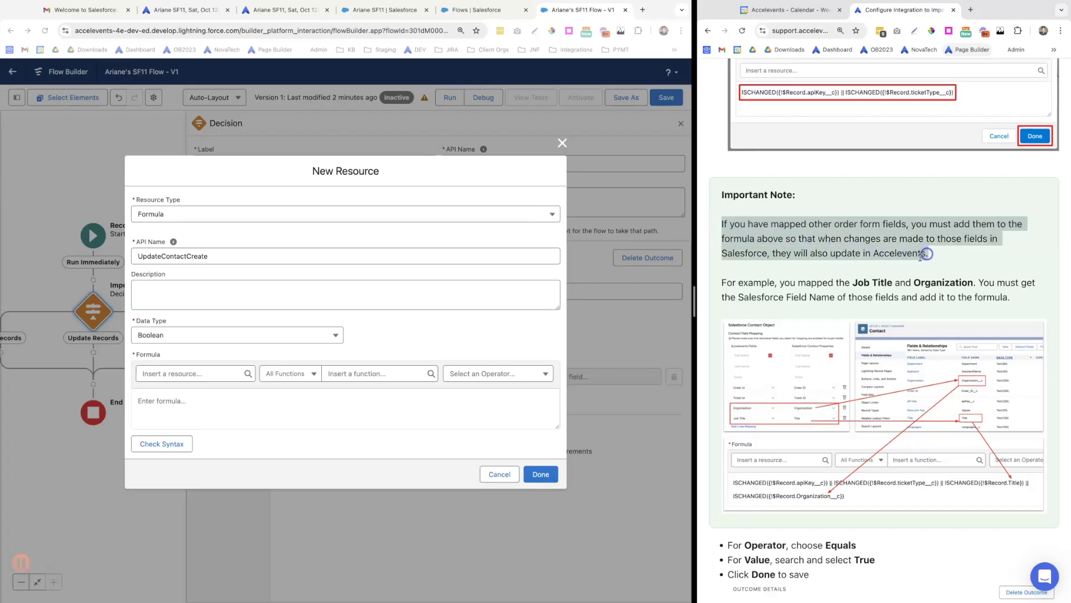
left_click(755, 282)
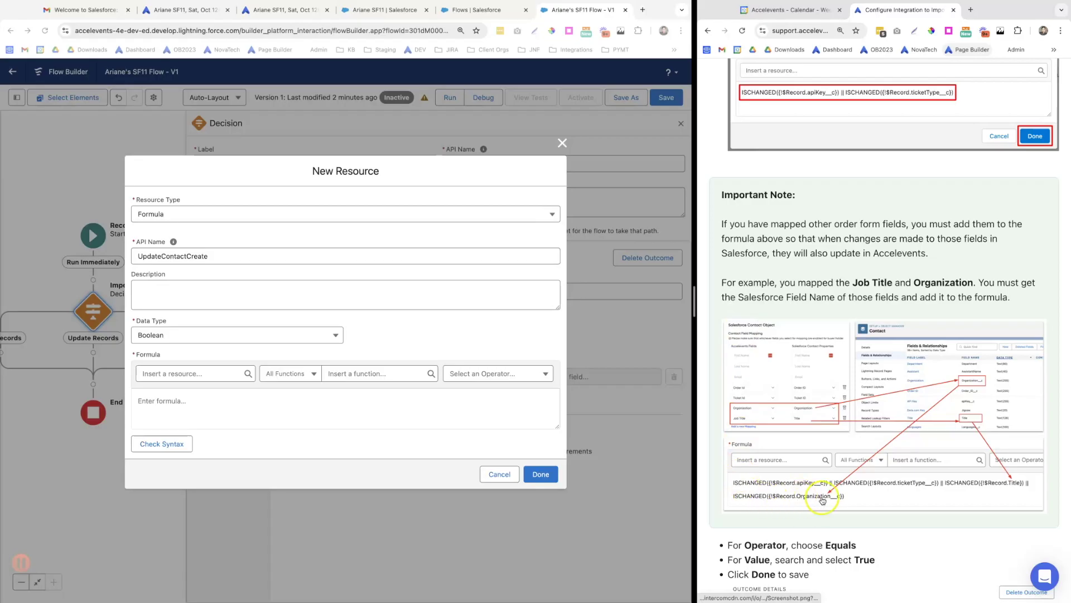
scroll(816, 368, "up", 2)
scroll(813, 362, "up", 8)
left_click(862, 294)
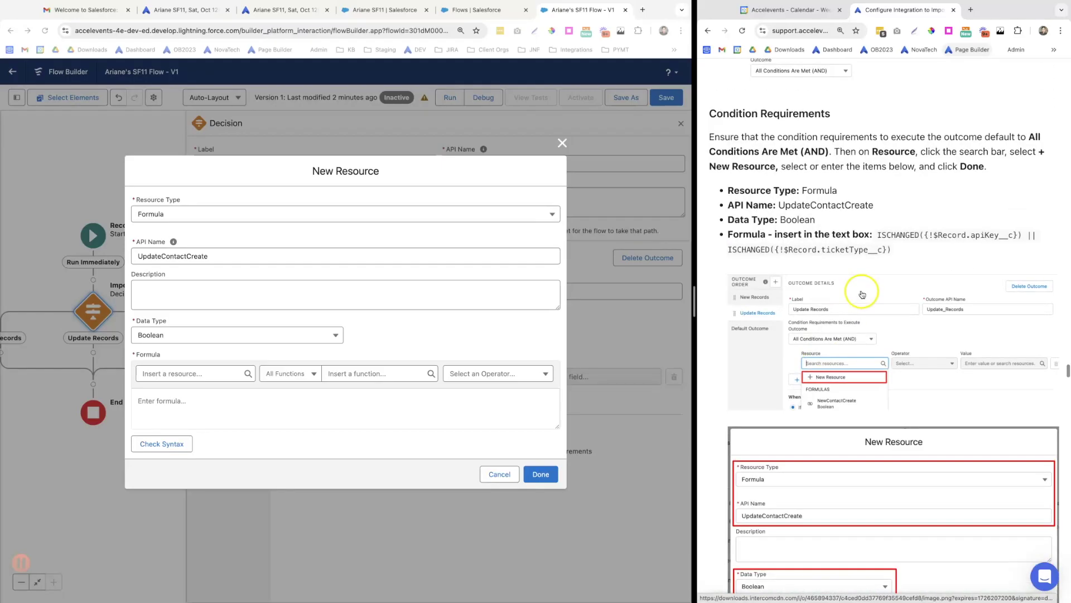
left_click_drag(892, 250, 874, 241)
key("ctrl+c")
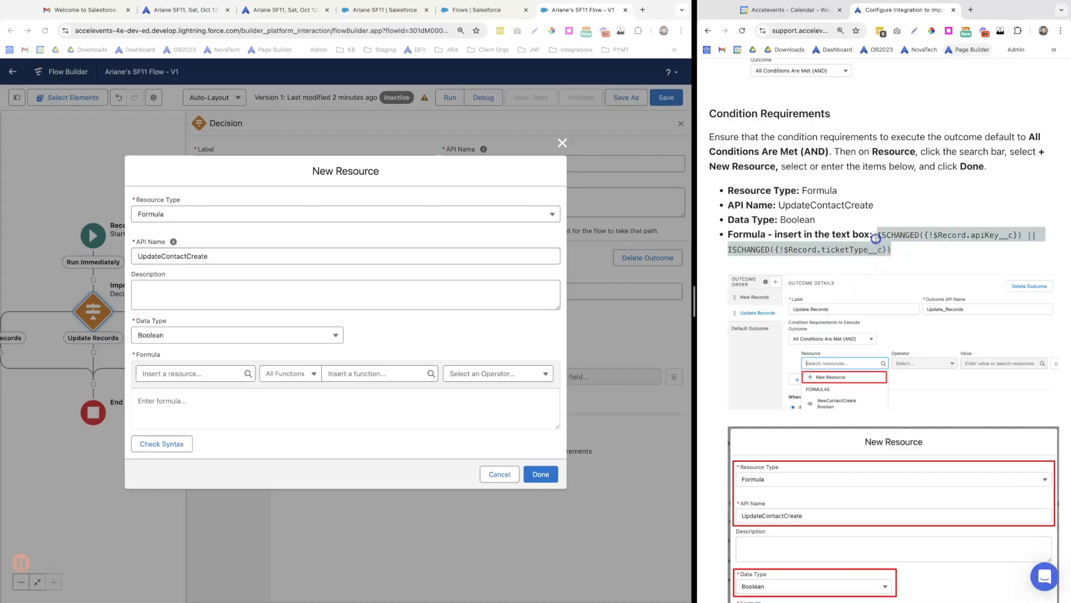
Write the formula as ISCHANGED checks on apiKey__c, ticketType__c, Title and Organization__c joined by ||
left_click(147, 402)
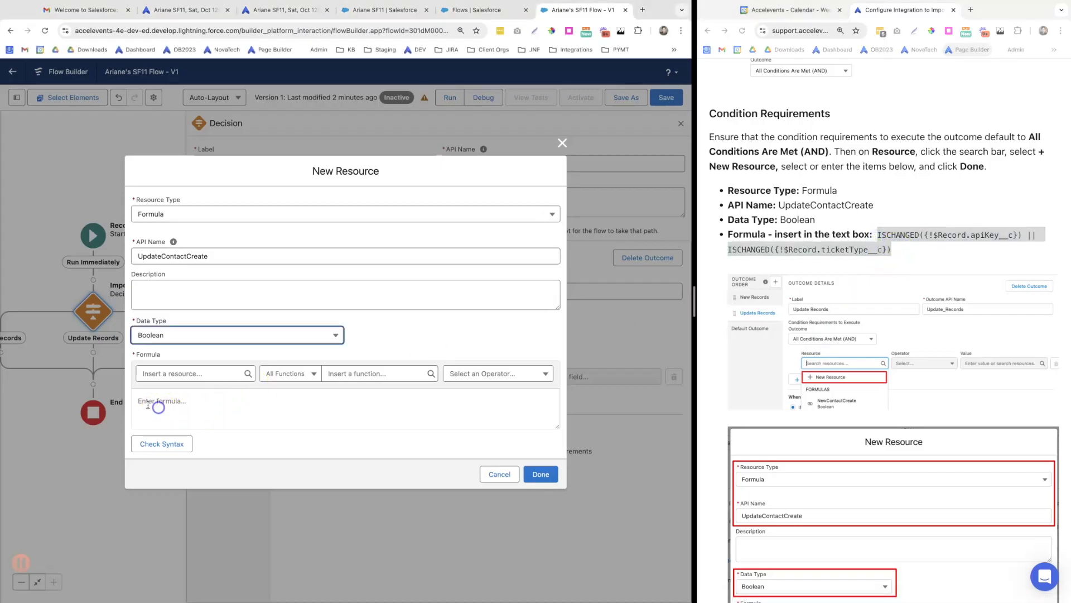
key("ctrl+v")
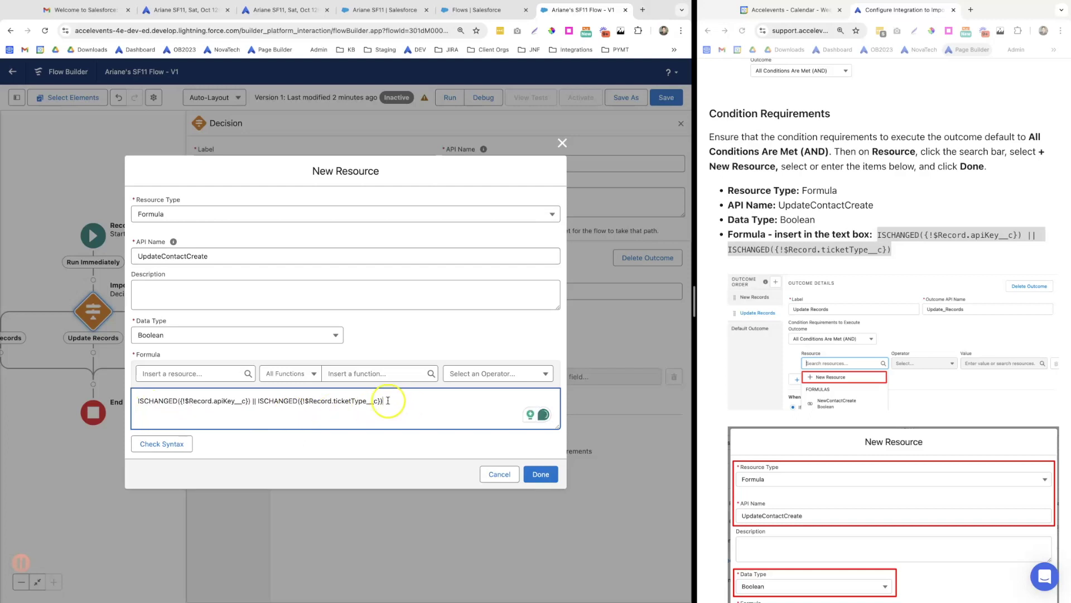
left_click_drag(382, 401, 251, 402)
key("ctrl+c")
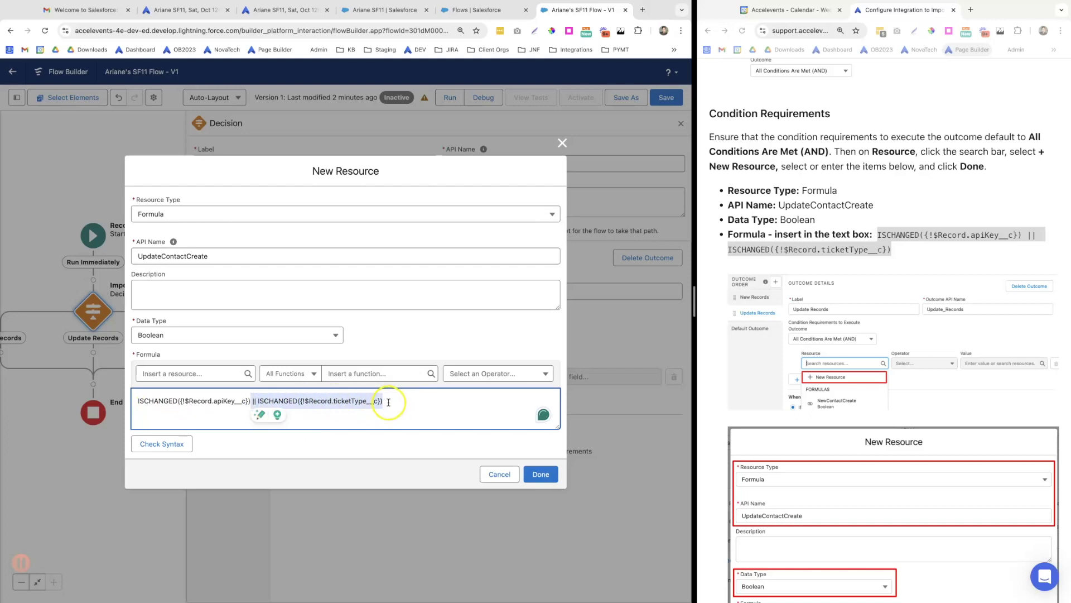
left_click(389, 402)
key("ctrl+v")
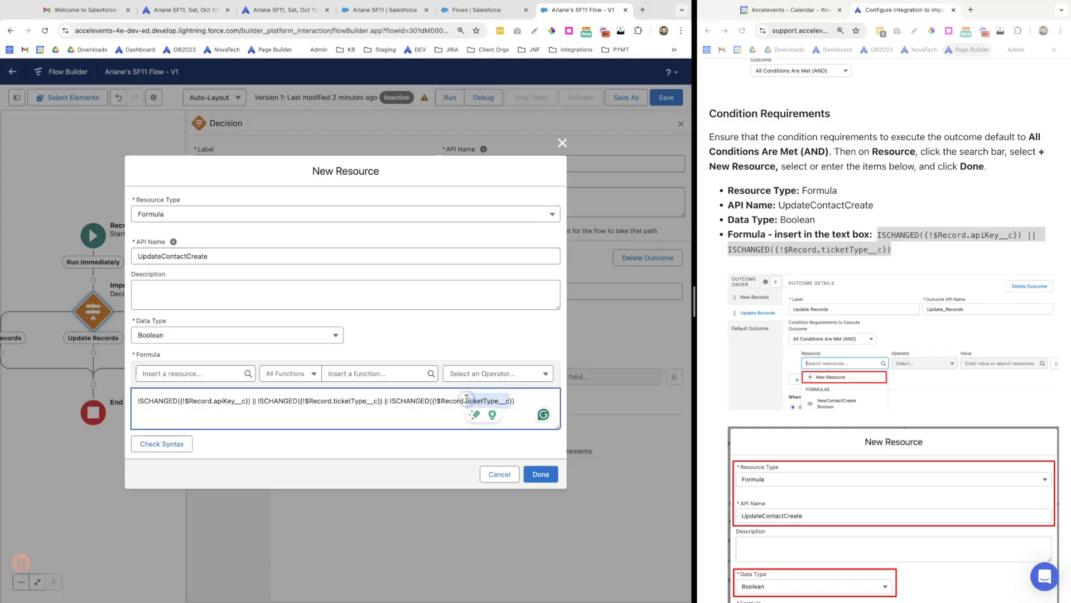
key("BackSpace")
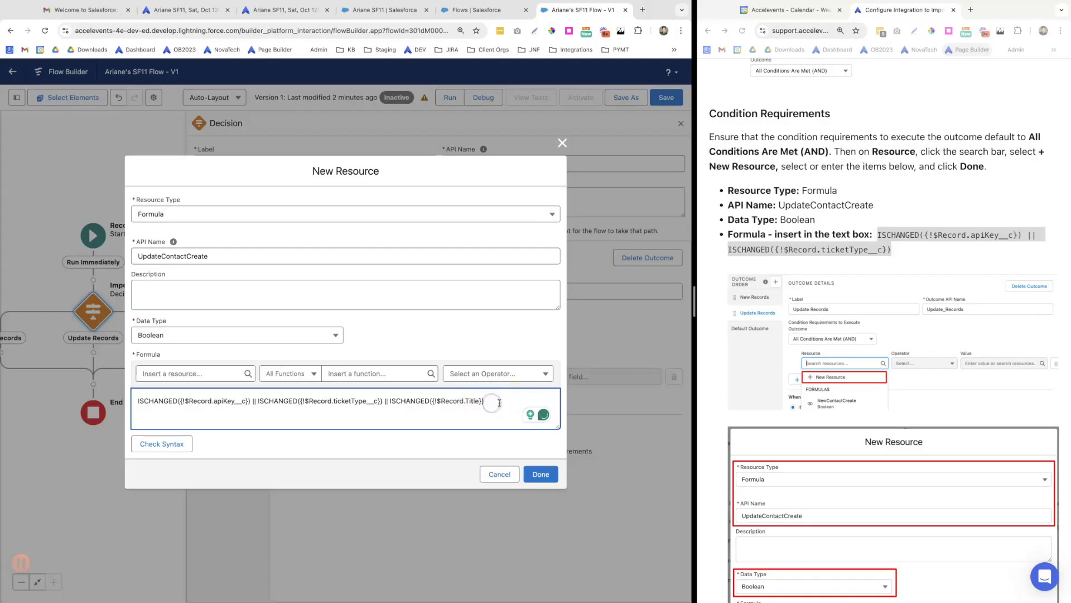
key("ctrl+v")
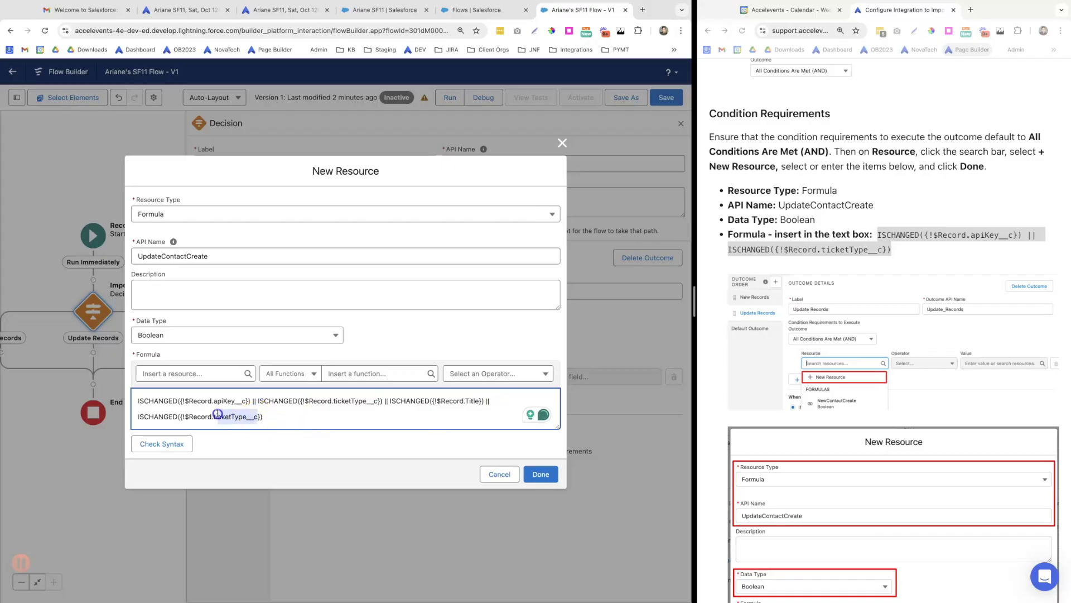
key("BackSpace")
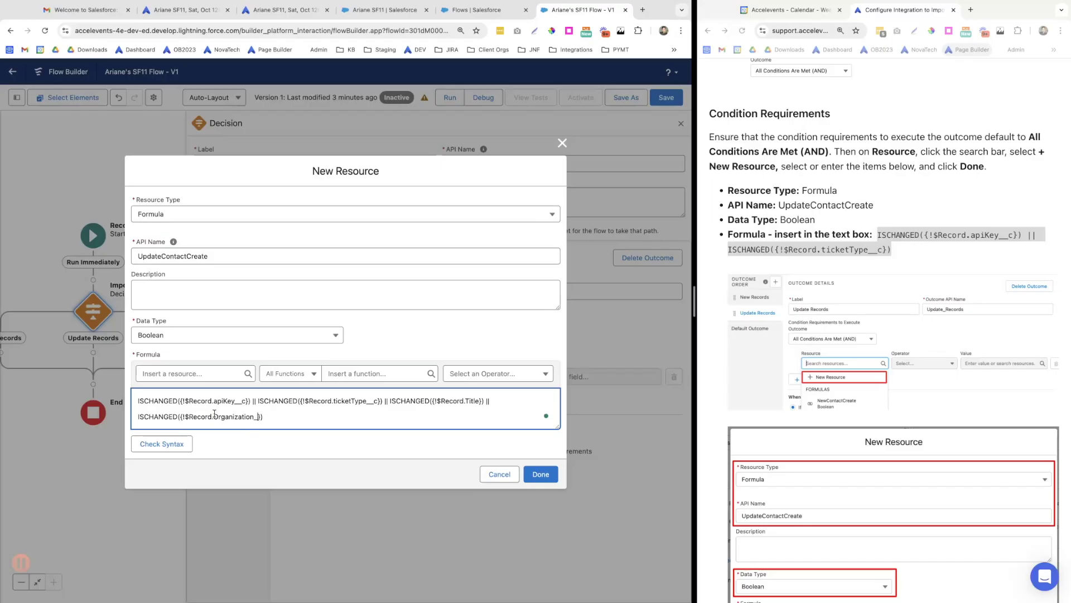
left_click(289, 442)
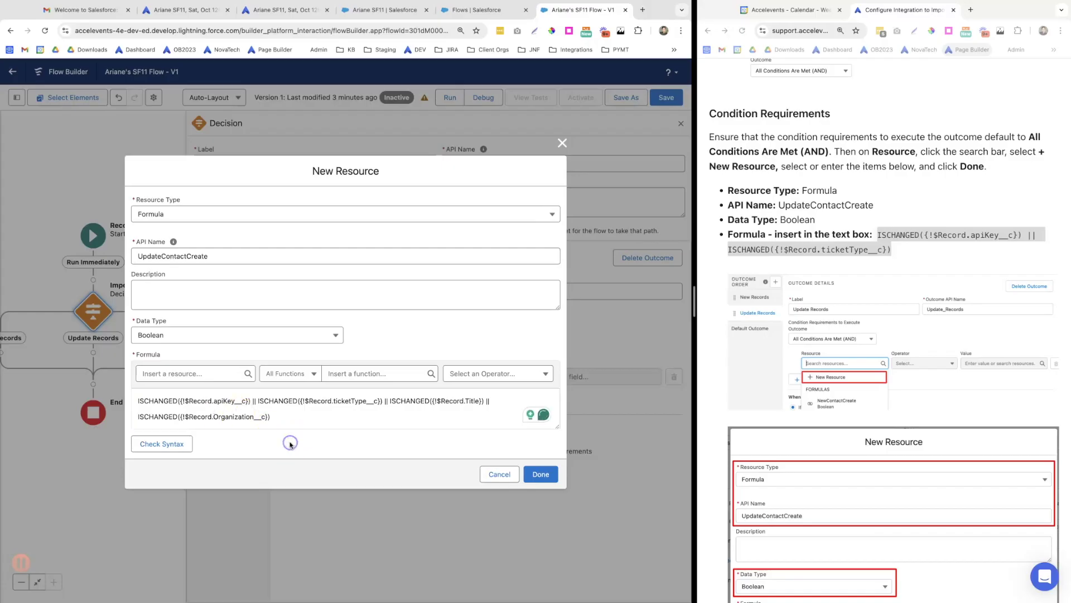
Save UpdateContactCreate, set its condition to Equals True, and close the Decision panel
left_click(541, 474)
scroll(772, 448, "down", 2)
scroll(771, 448, "down", 8)
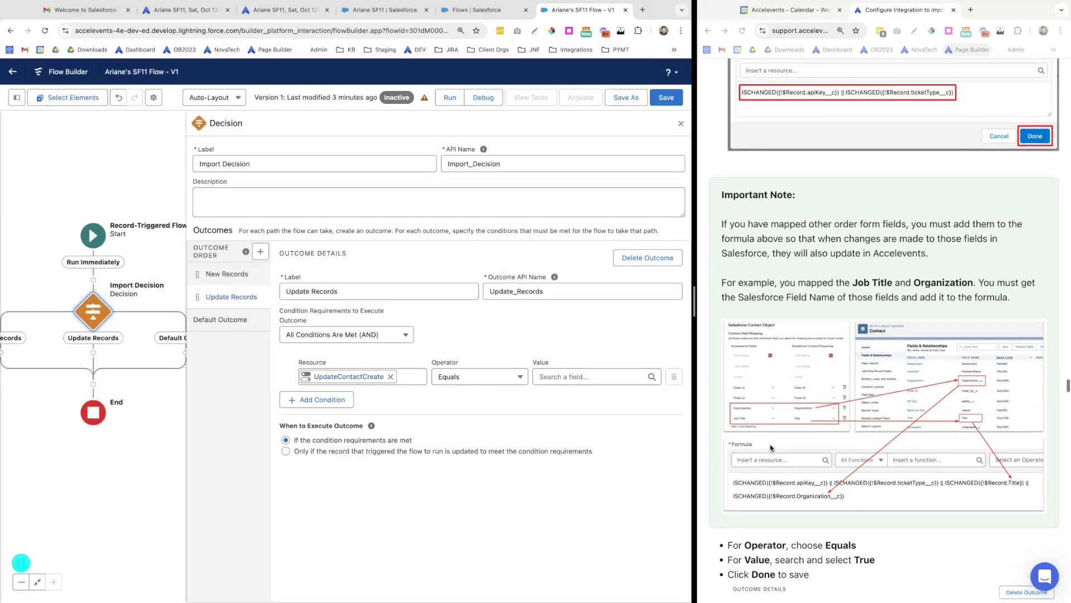
scroll(770, 448, "up", 3)
scroll(770, 447, "down", 8)
scroll(770, 447, "down", 3)
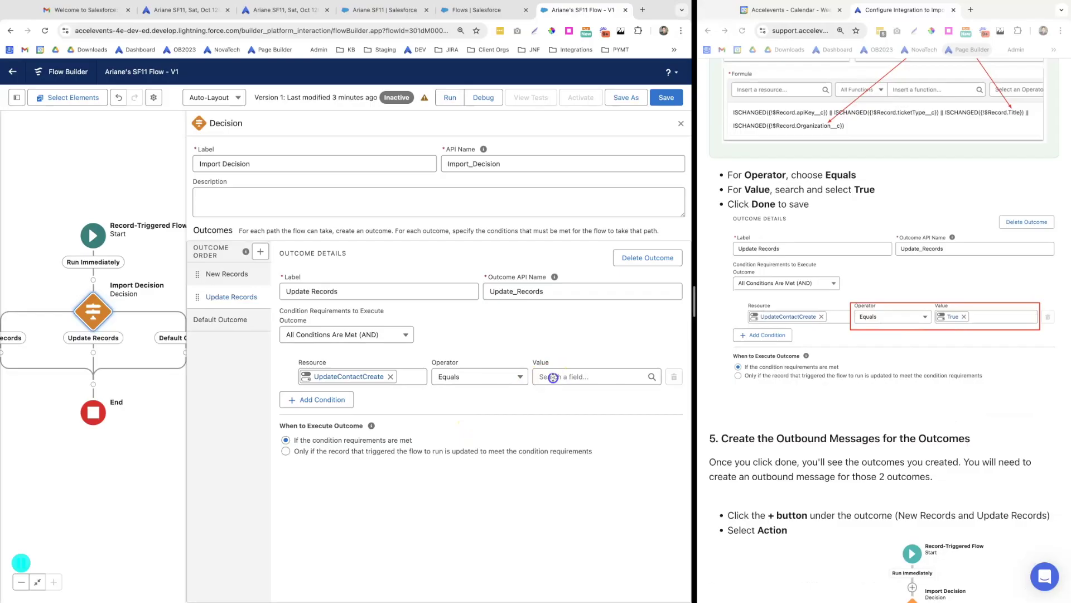
left_click(553, 377)
type("tru")
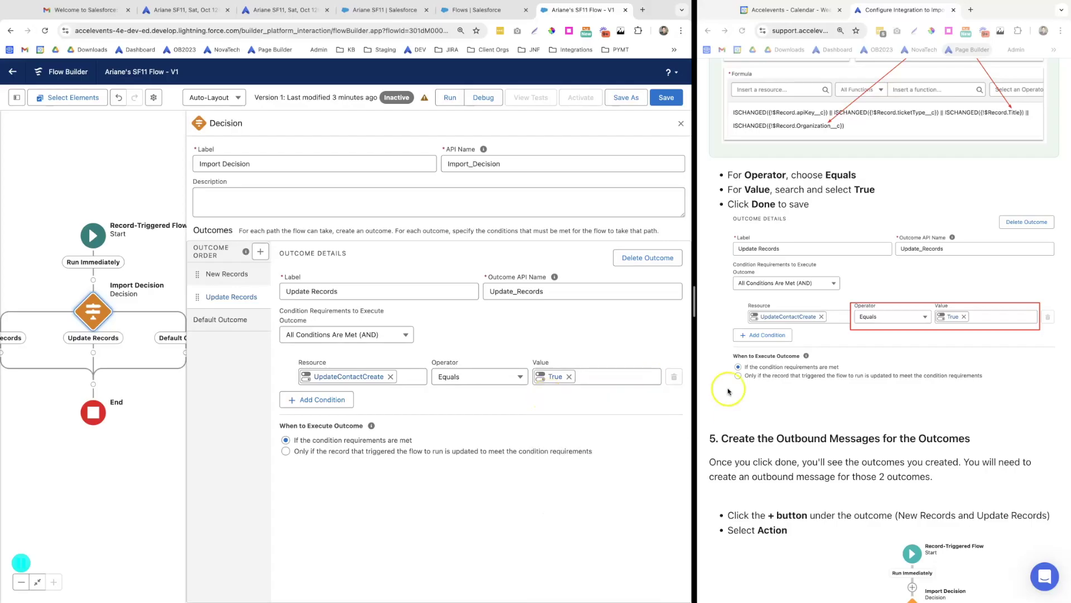
scroll(727, 389, "down", 2)
left_click(680, 126)
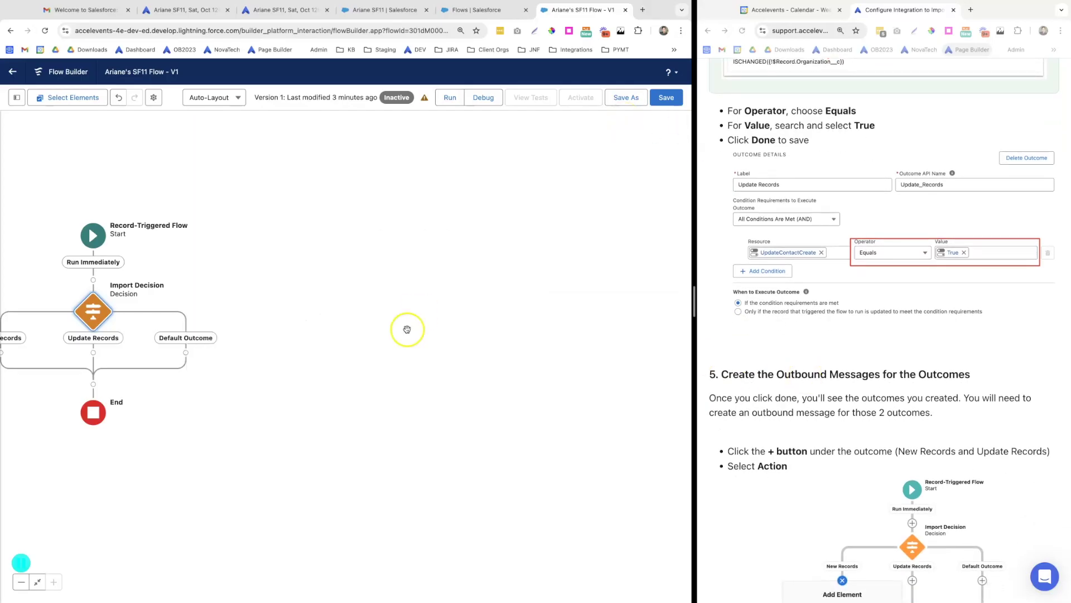
scroll(837, 537, "down", 3)
scroll(837, 536, "down", 5)
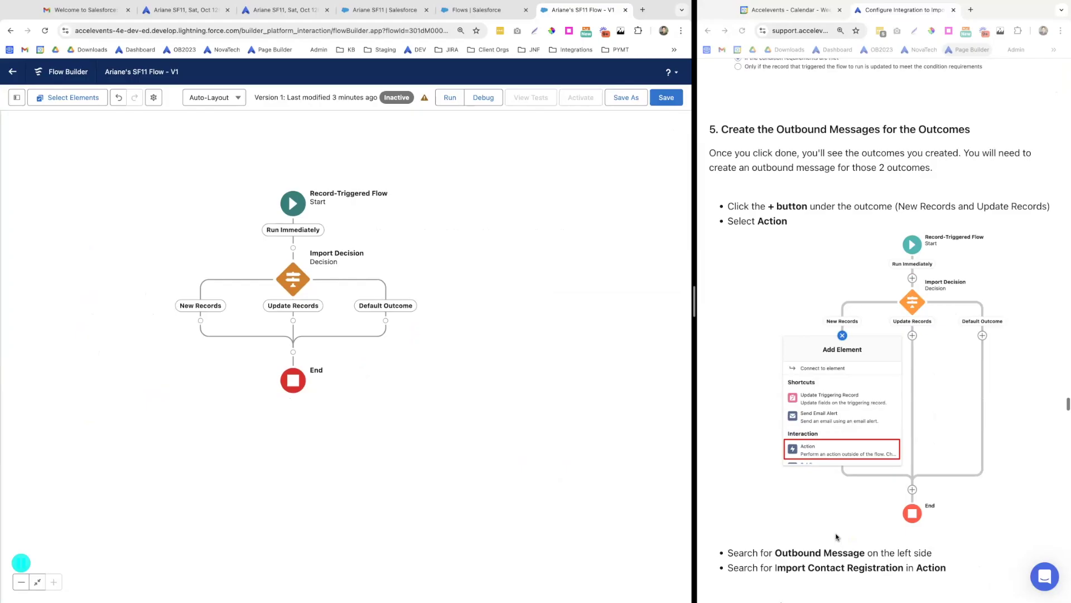
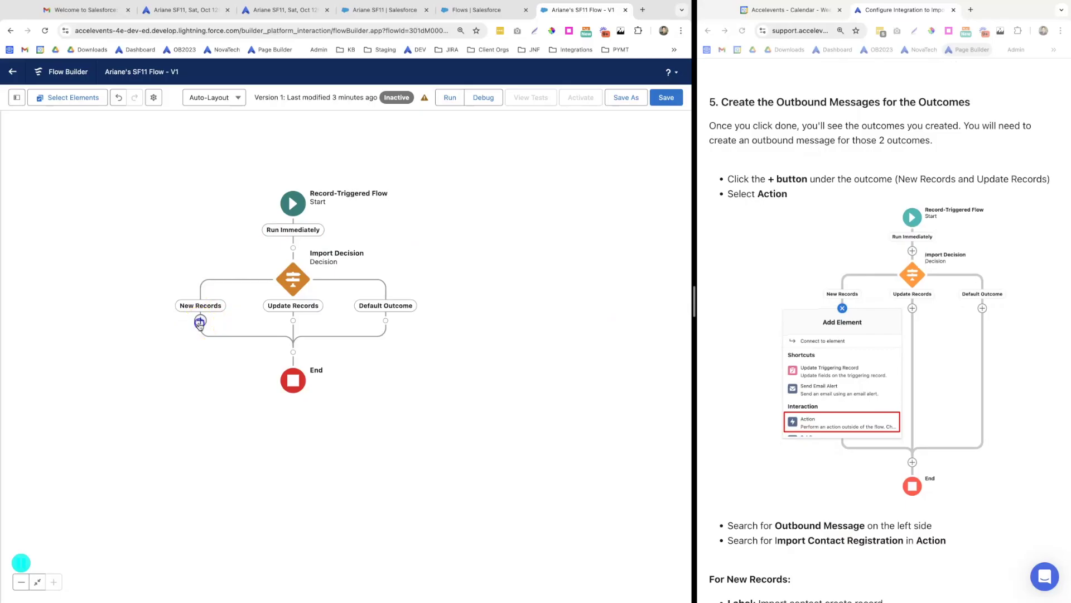
Add the Import Contact Registration outbound message action under New Records
left_click(200, 322)
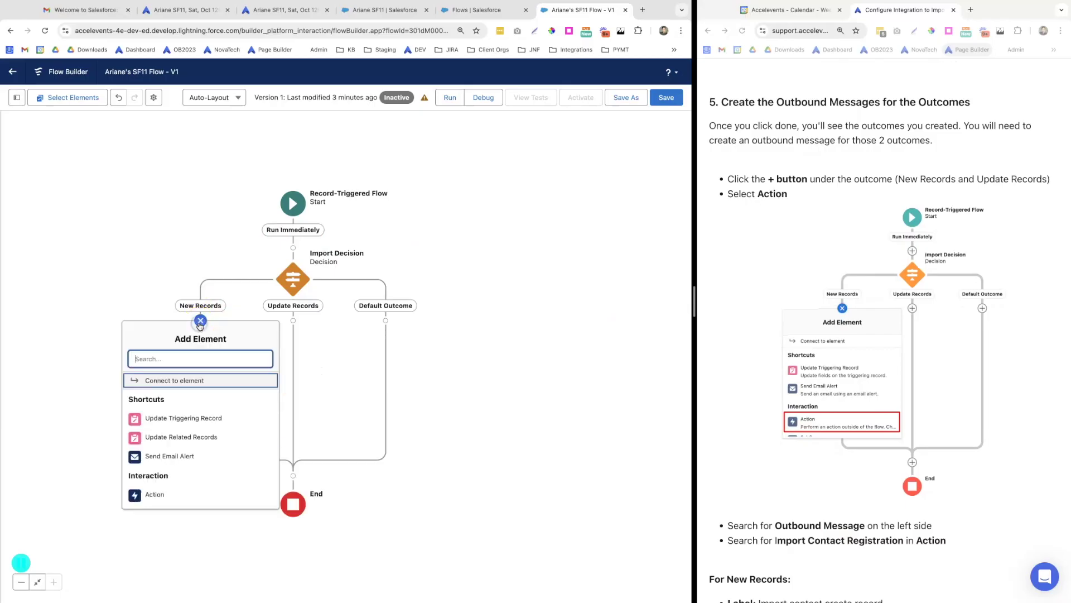
left_click(161, 502)
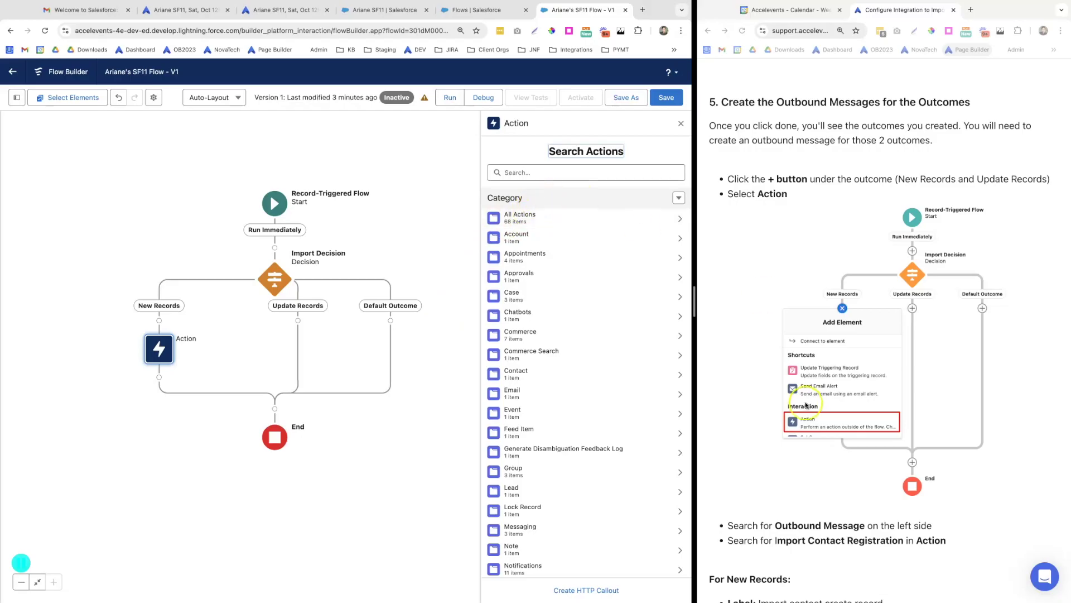
scroll(809, 408, "down", 5)
left_click(521, 172)
type("outboun")
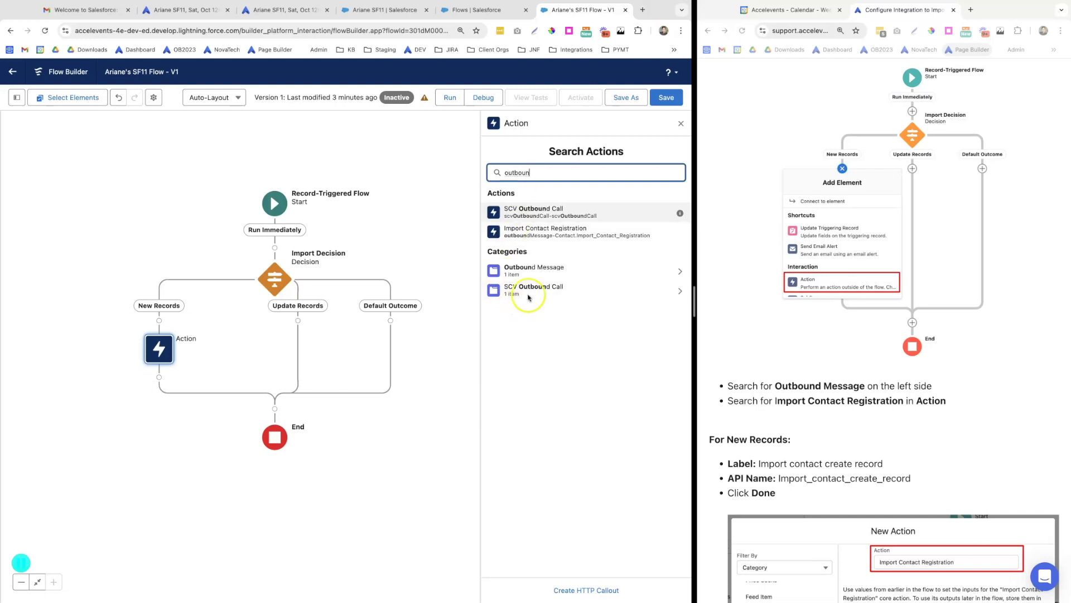
left_click(525, 274)
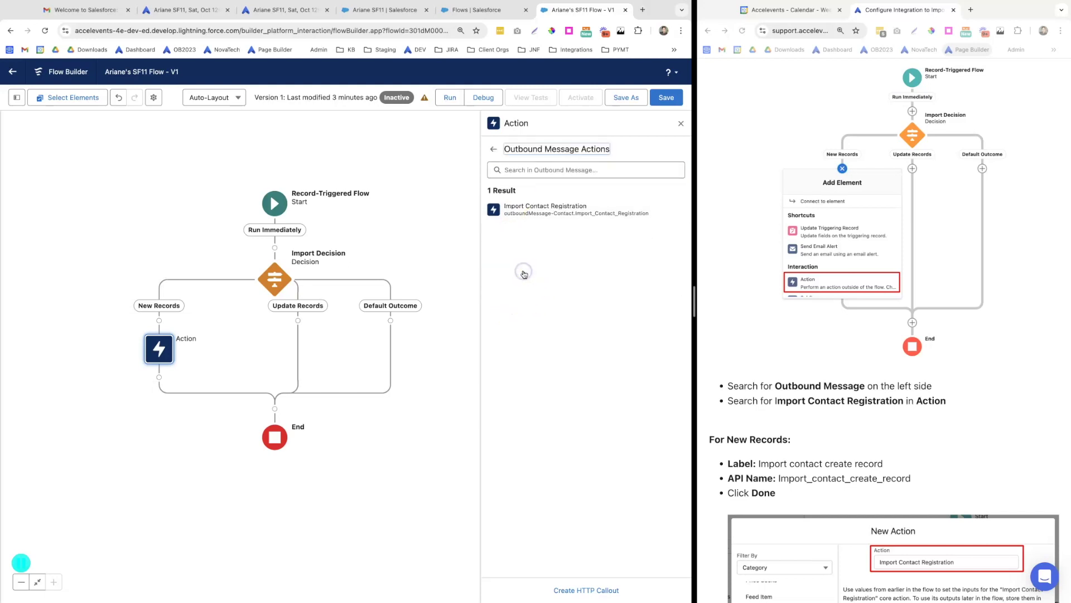
scroll(758, 433, "down", 3)
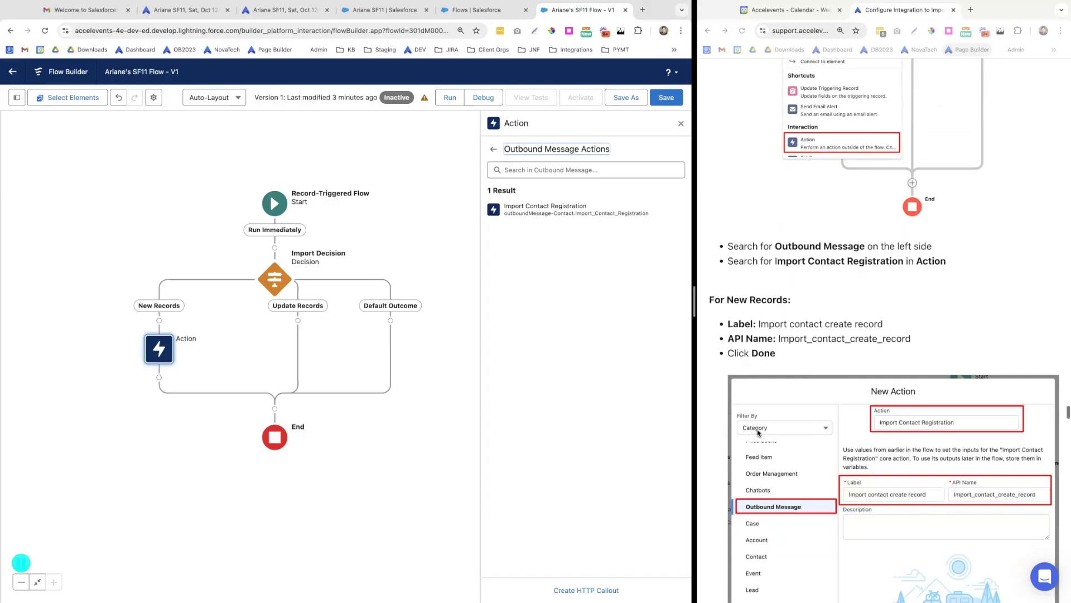
left_click(527, 215)
Label the action 'Import contact create record' so its API name fills in
scroll(762, 487, "down", 1)
scroll(762, 487, "down", 1)
left_click_drag(893, 199, 770, 202)
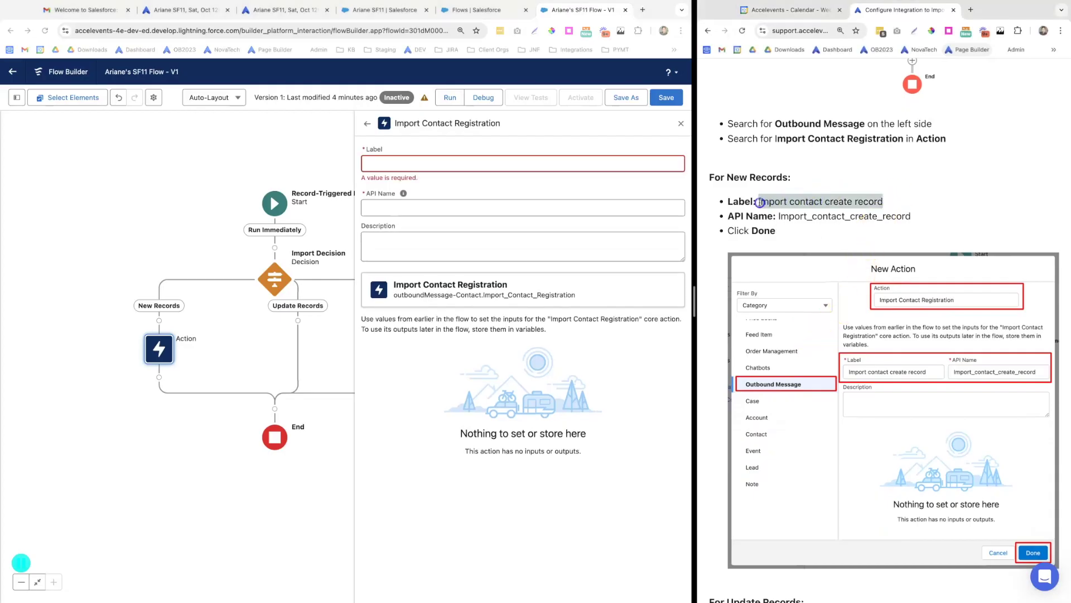
left_click(379, 163)
type("Import contact create record")
scroll(911, 217, "down", 1)
left_click(911, 217)
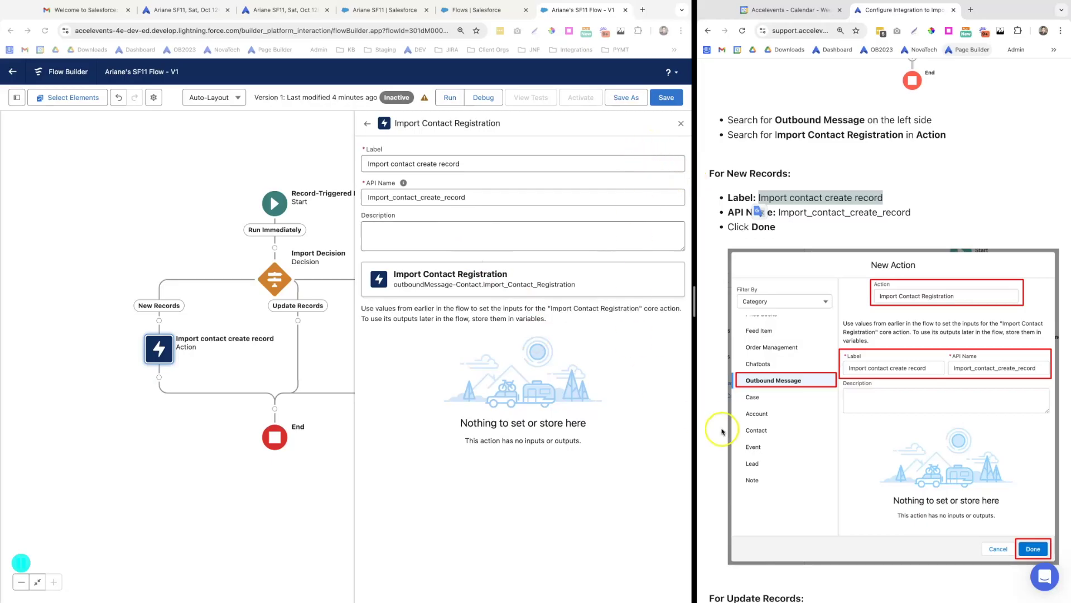
scroll(749, 428, "down", 2)
scroll(748, 428, "down", 8)
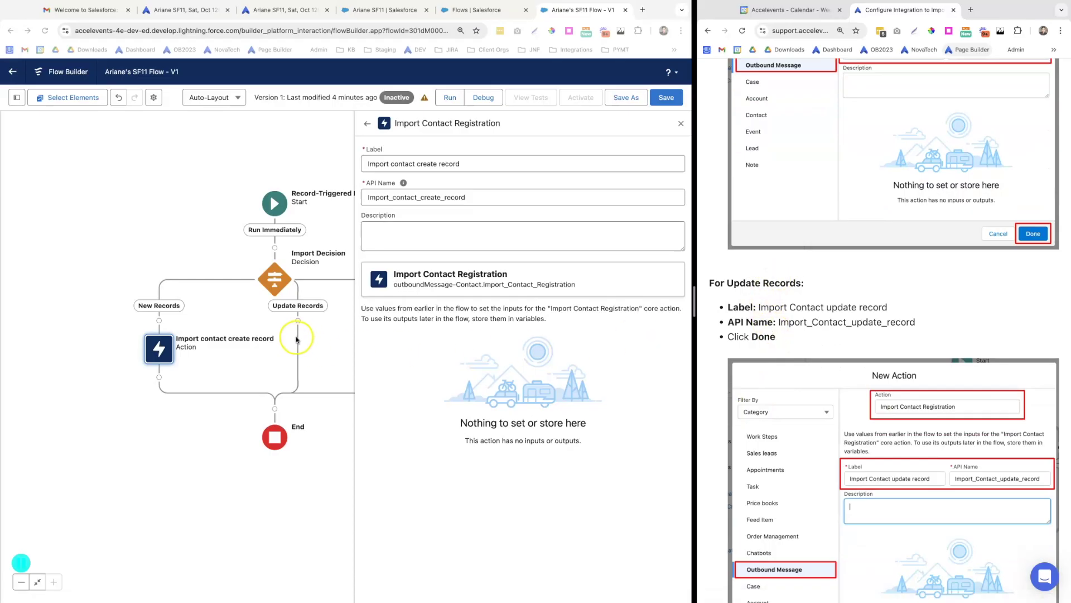
left_click(298, 321)
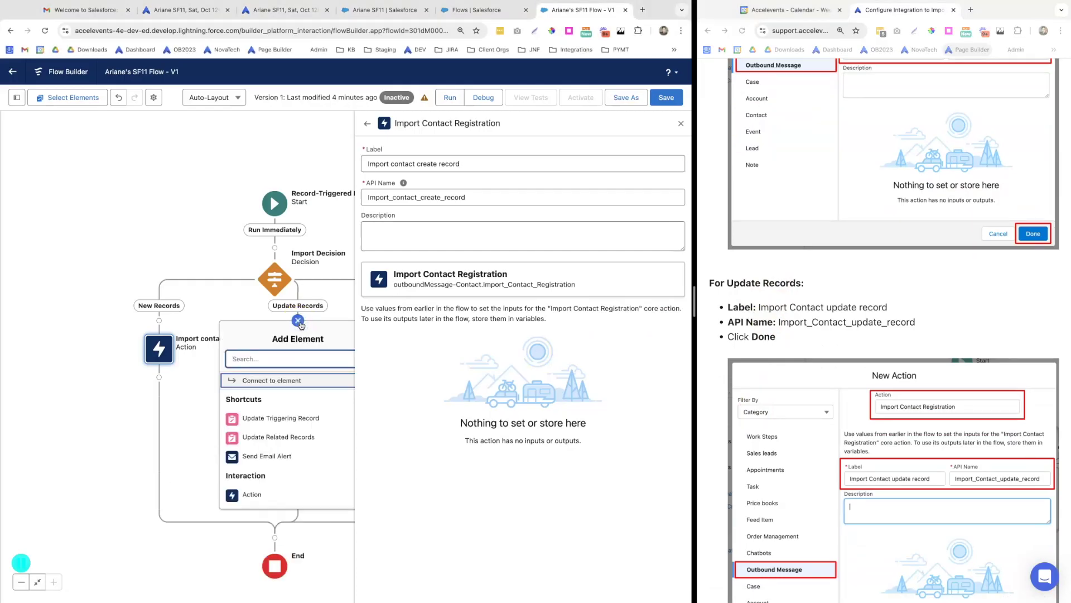
Add the Import Contact Registration outbound message action under Update Records
left_click(252, 493)
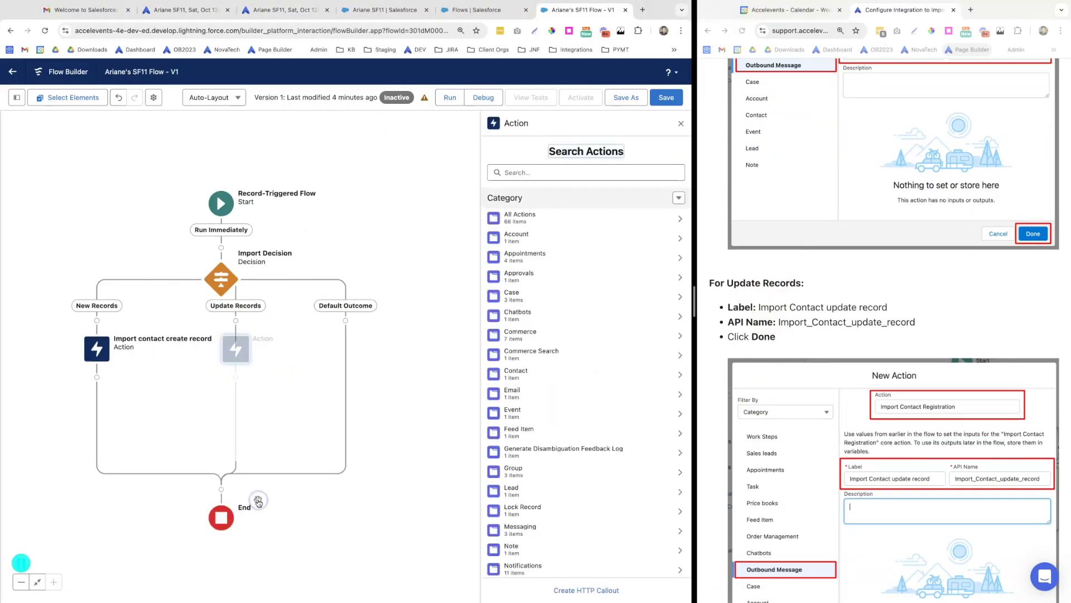
left_click(516, 171)
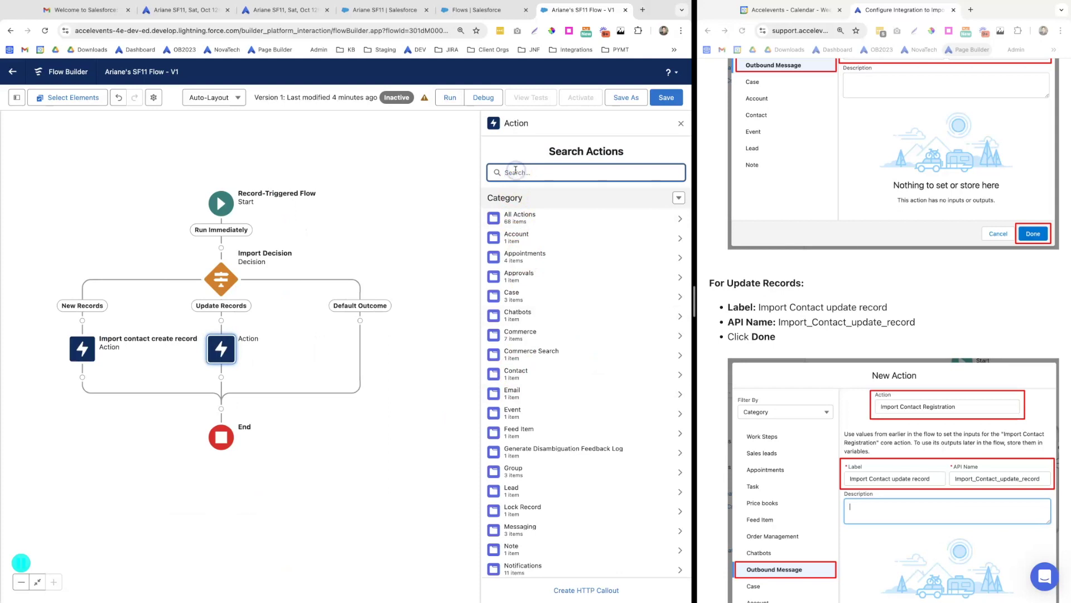
type("outb")
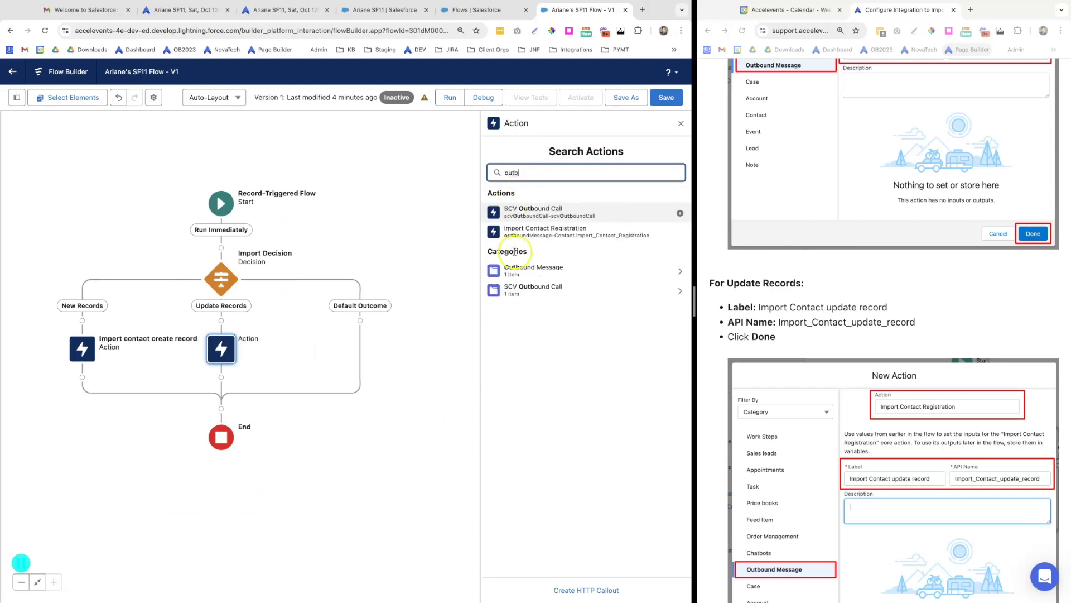
left_click(515, 270)
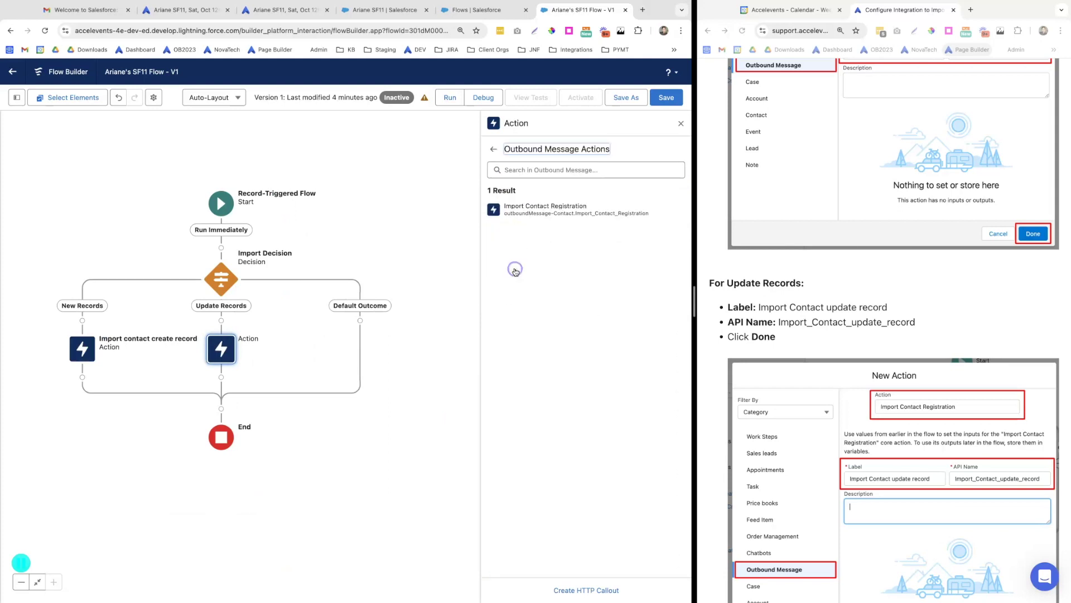
left_click(516, 215)
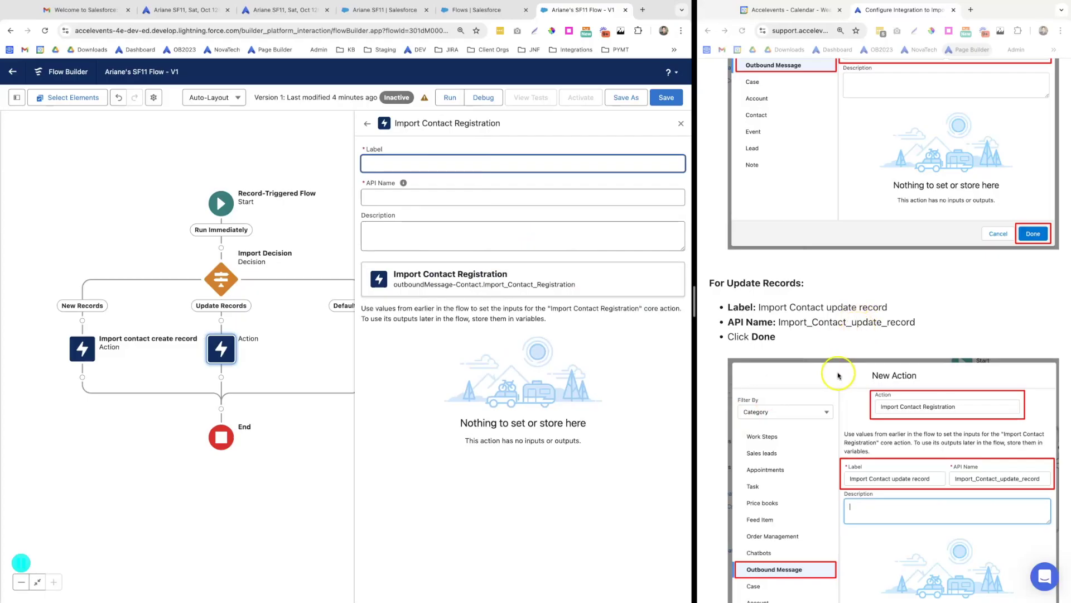
Label it 'Import Contact update record', let the API Name fill, and save the flow
left_click(870, 314)
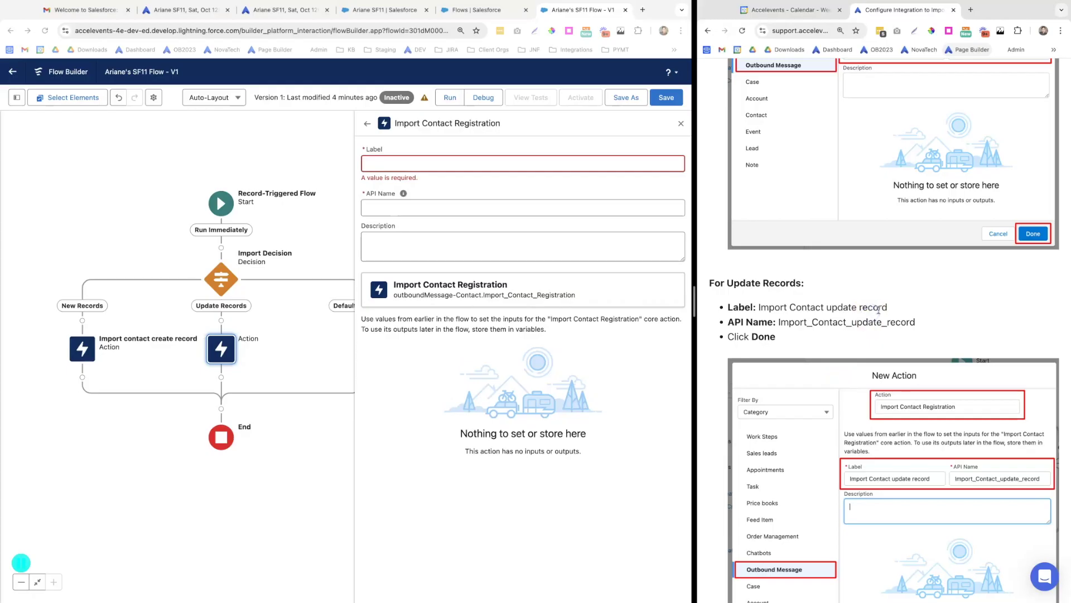
left_click_drag(889, 309, 792, 307)
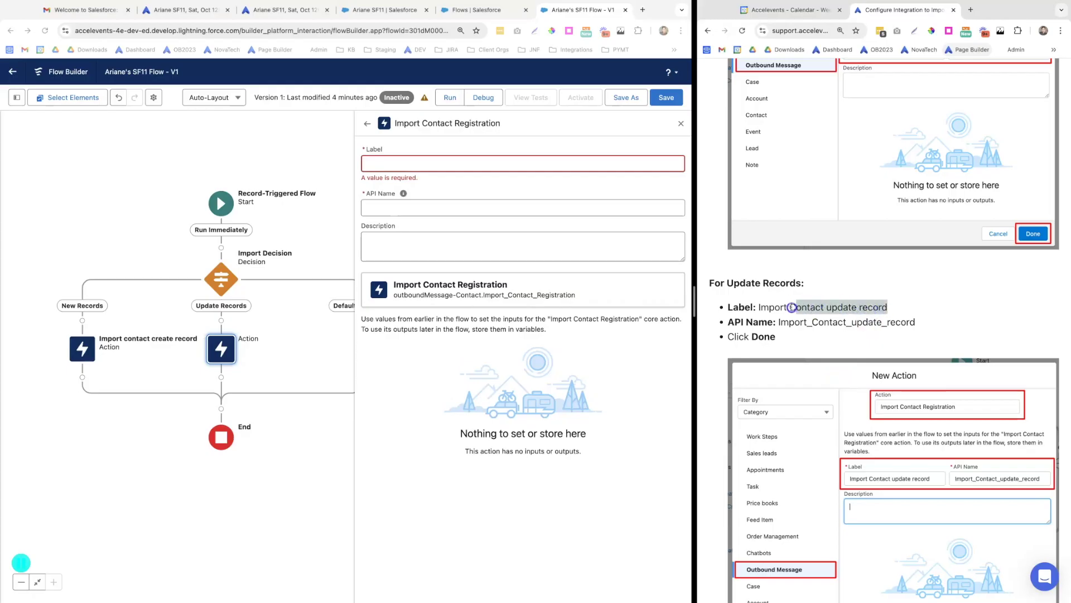
left_click(377, 164)
type("Import Contact update record")
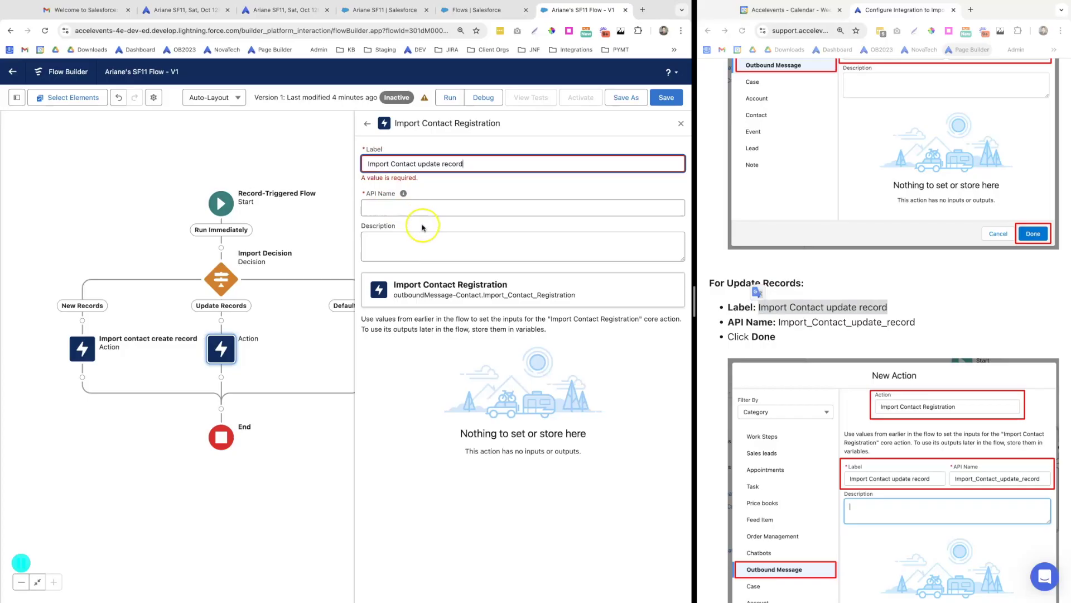
key("Tab")
left_click(810, 338)
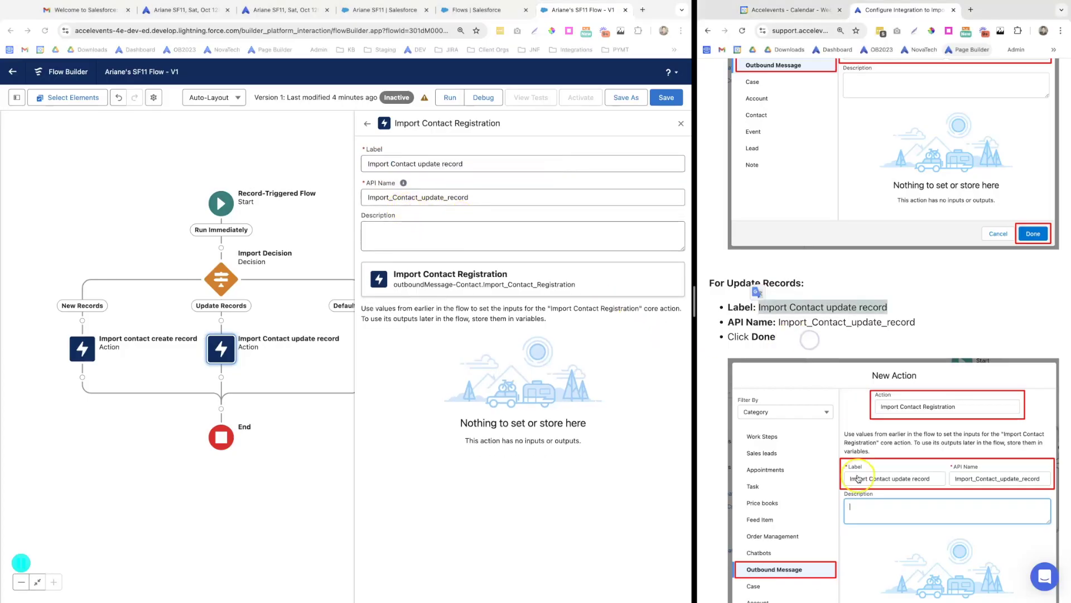
scroll(834, 487, "down", 3)
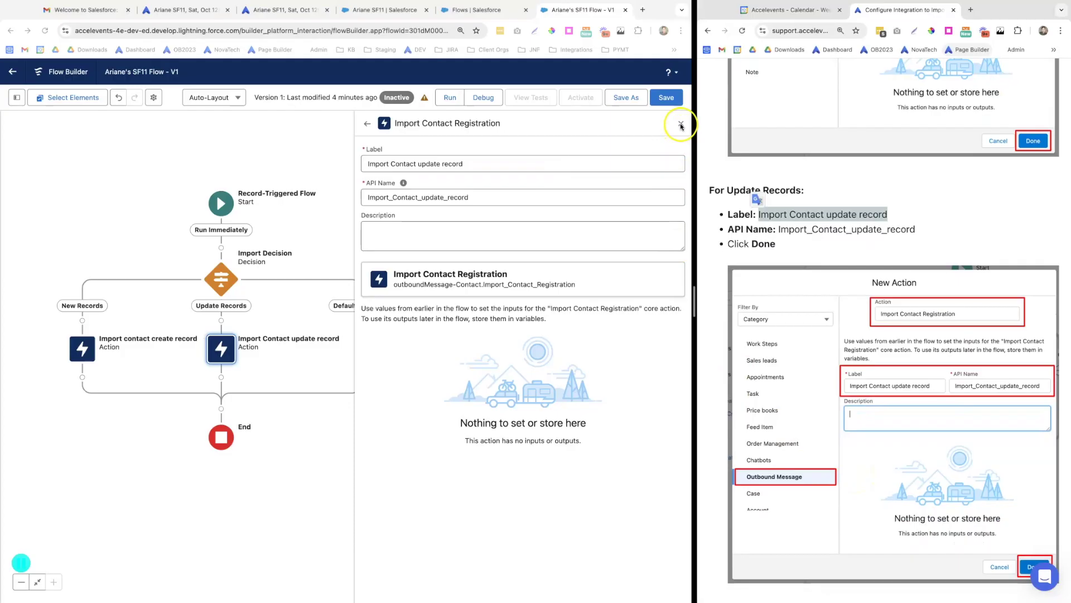
left_click(677, 102)
left_click(670, 98)
Close the action panel and end the flow after the Default Outcome
left_click(679, 125)
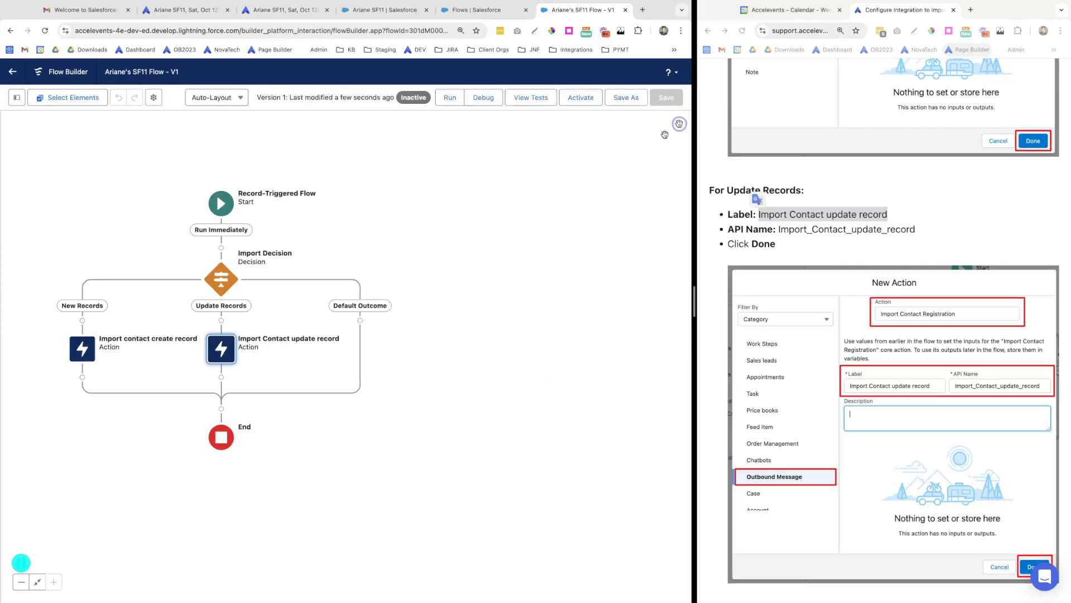
scroll(776, 500, "down", 4)
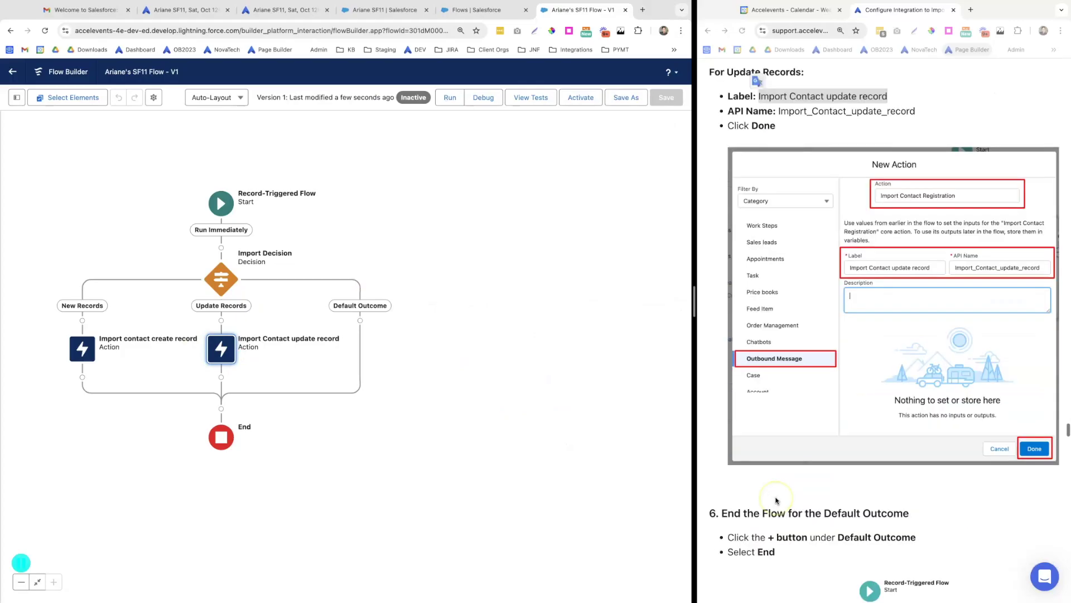
scroll(783, 505, "down", 5)
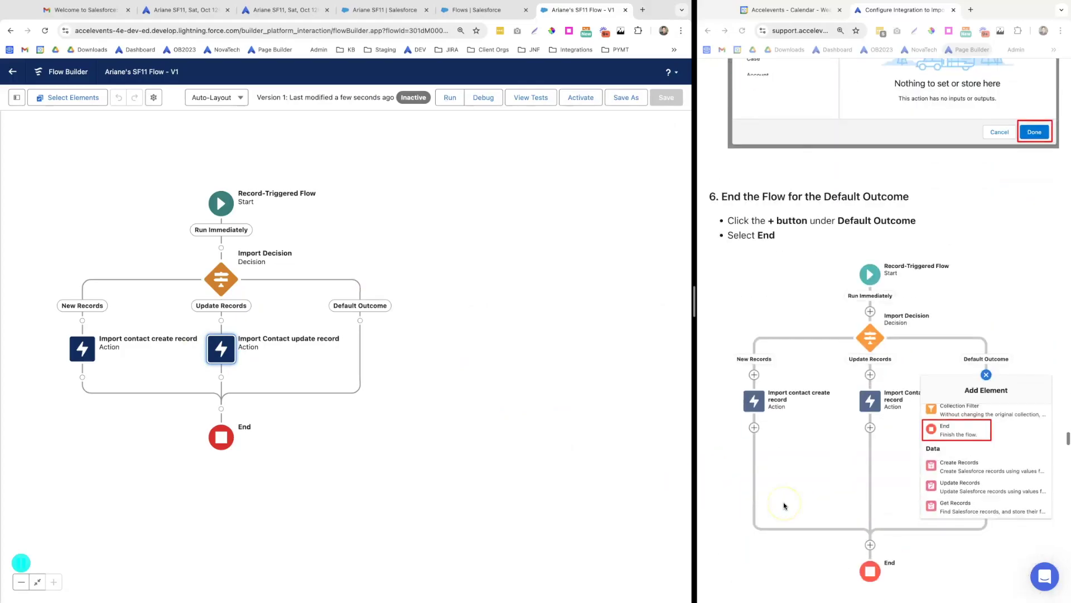
left_click(360, 322)
scroll(355, 465, "down", 5)
scroll(354, 465, "down", 5)
left_click(321, 413)
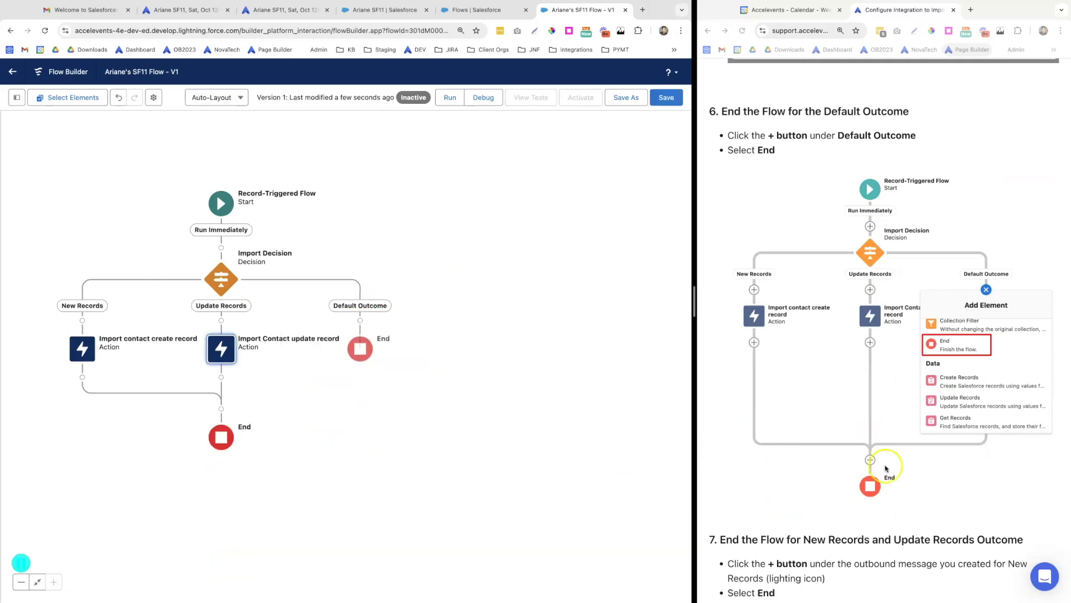
Add an End after the Import contact create record action
scroll(886, 467, "down", 8)
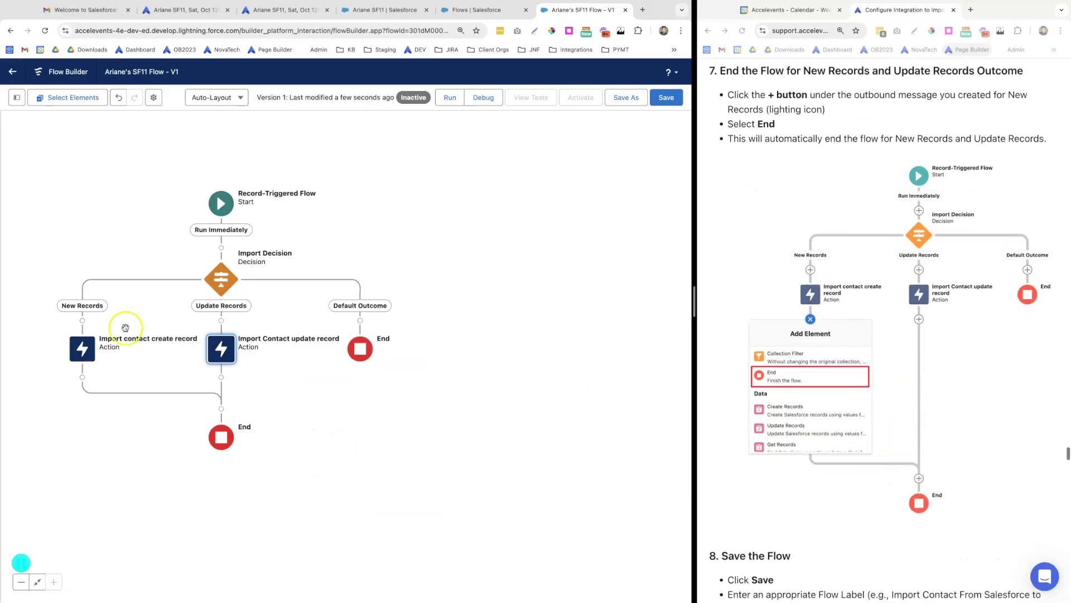
left_click(83, 378)
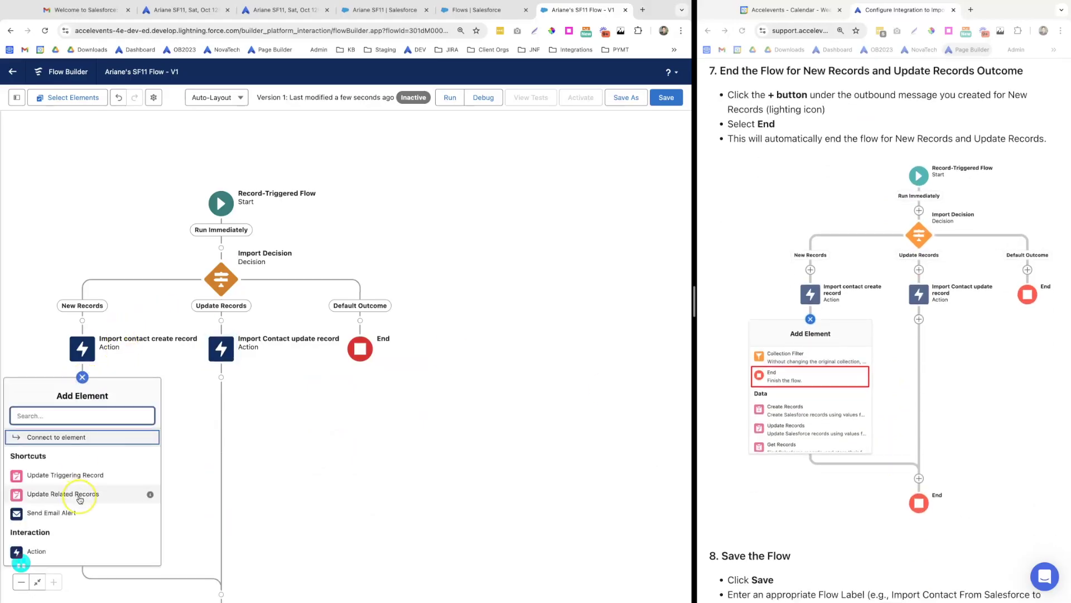
scroll(80, 494, "down", 4)
scroll(79, 500, "down", 3)
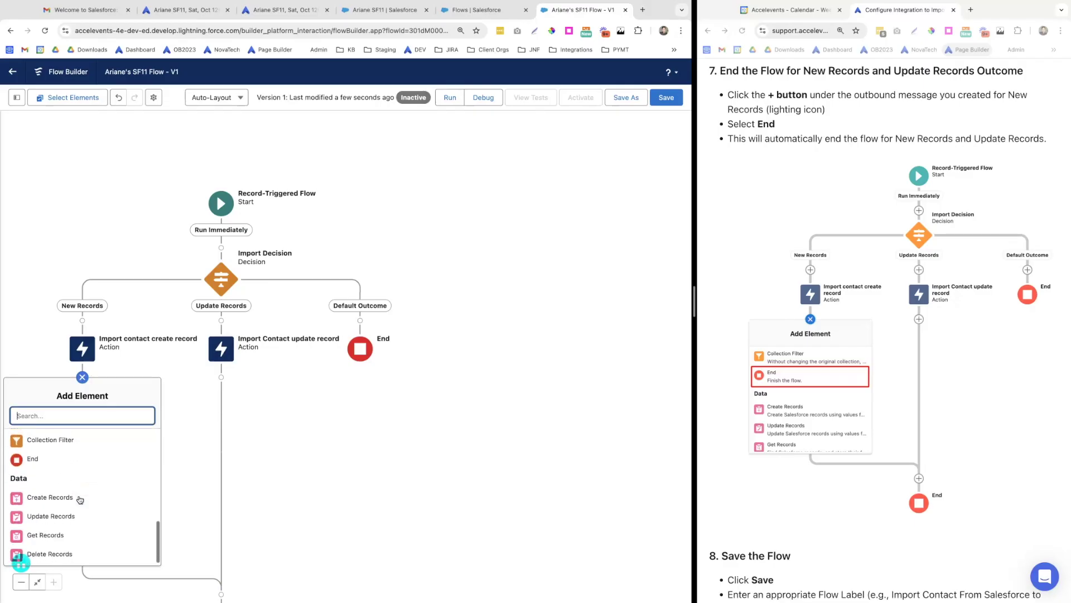
left_click(30, 463)
scroll(848, 447, "down", 6)
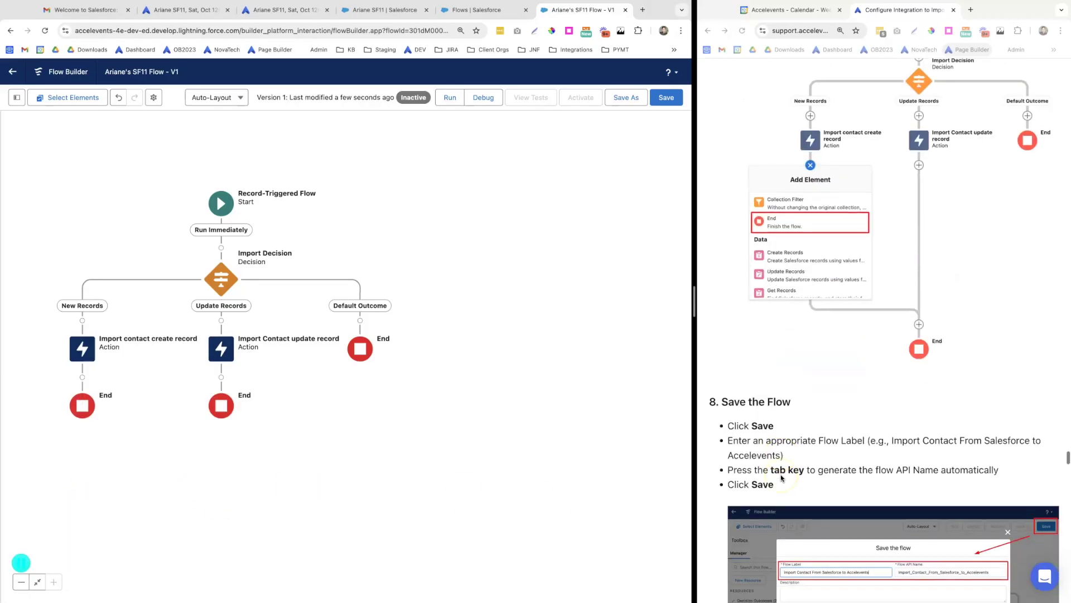
Save the SF11 contact import flow and activate it
left_click(665, 105)
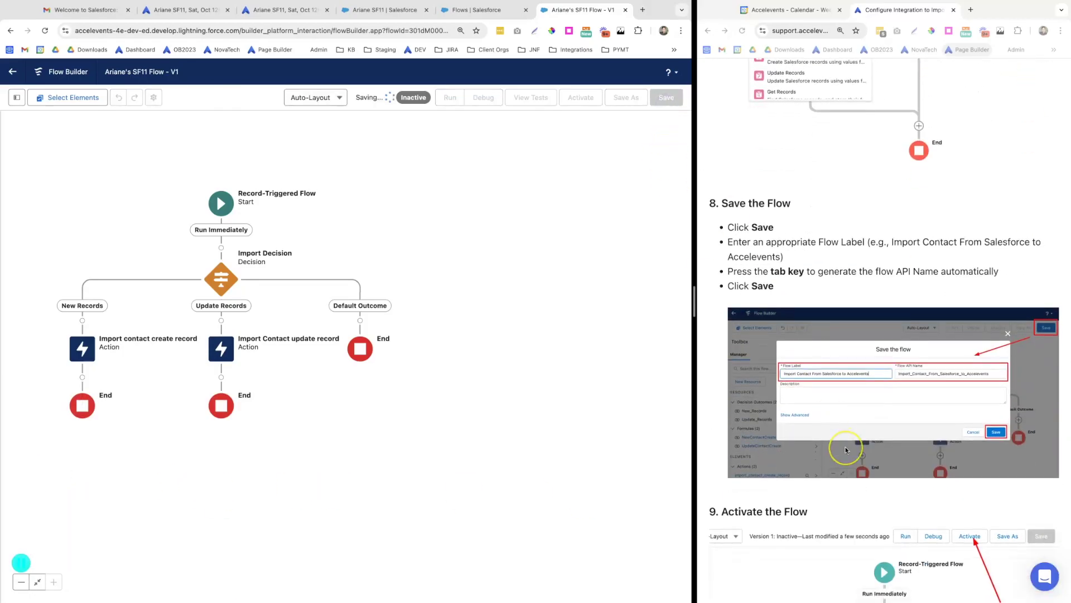
scroll(844, 447, "down", 4)
scroll(846, 450, "down", 1)
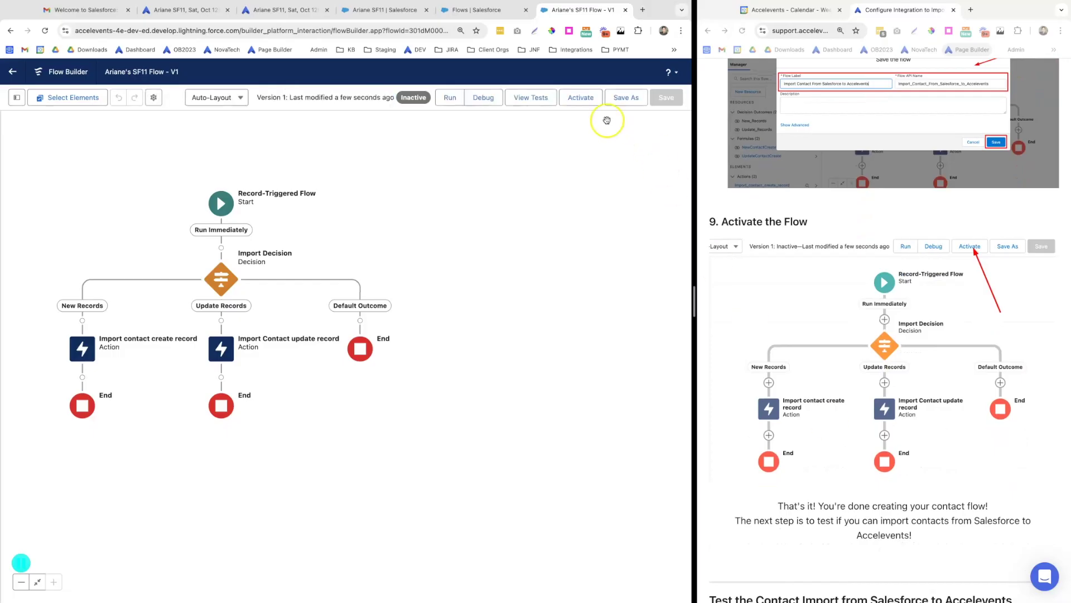
left_click(580, 104)
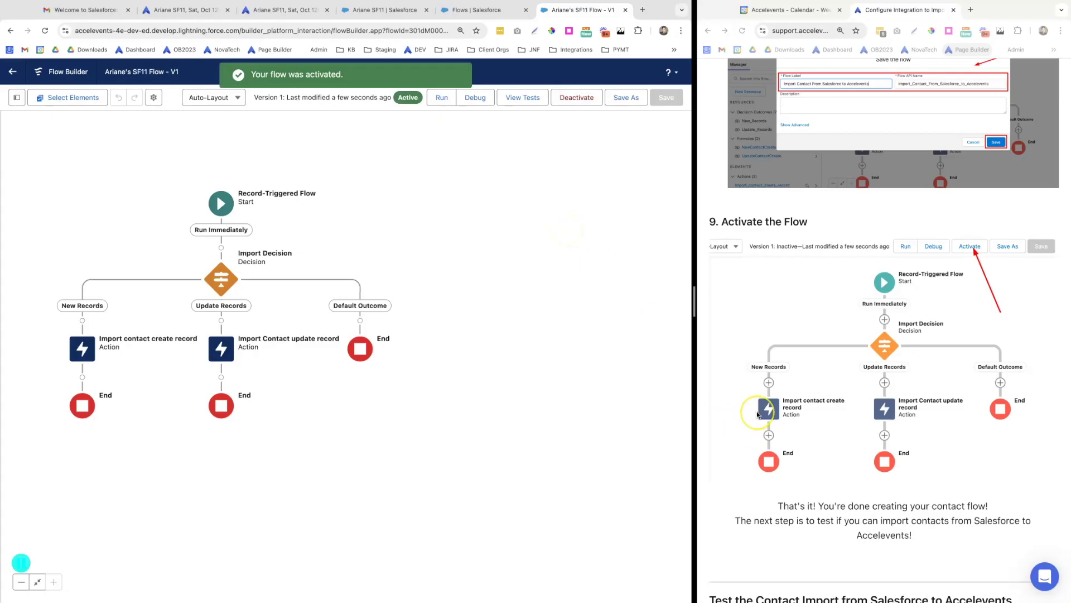
scroll(753, 424, "down", 5)
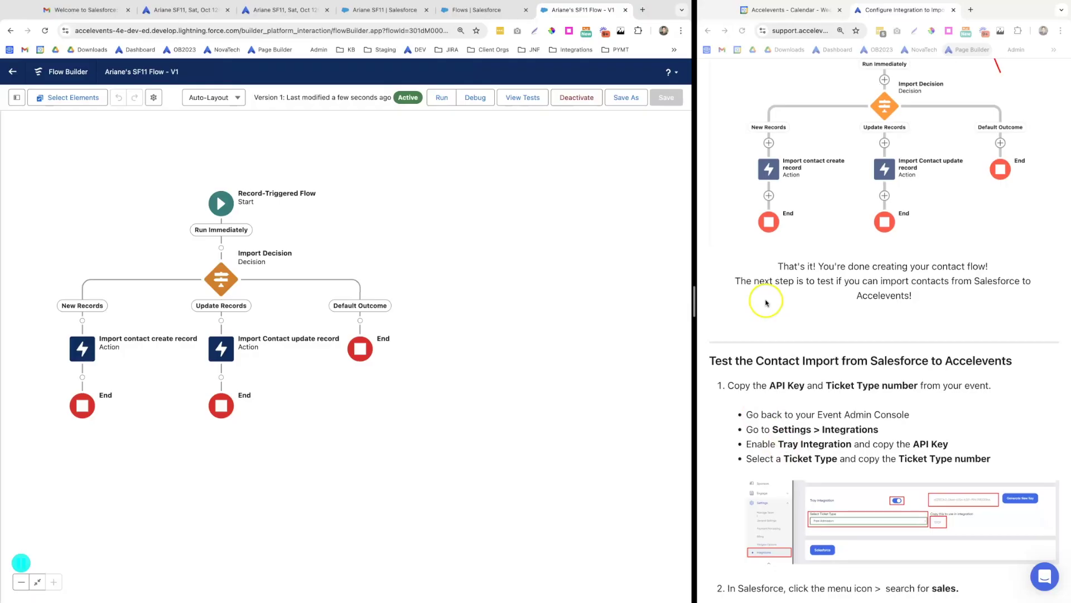
scroll(776, 421, "down", 2)
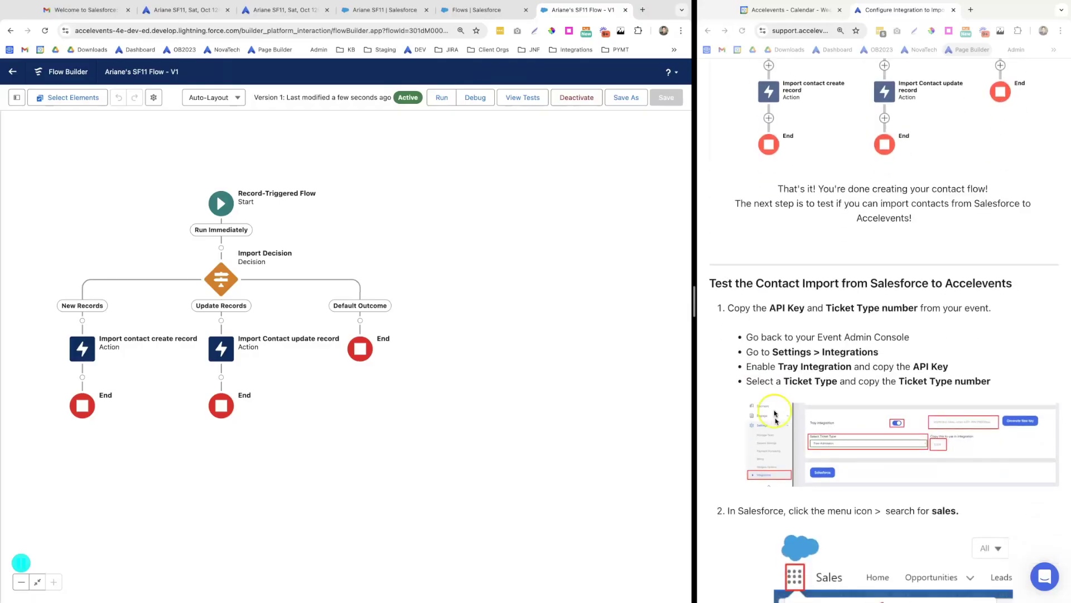
In the Accelevents event's Settings > Integrations, switch on the Tray integration
left_click(299, 11)
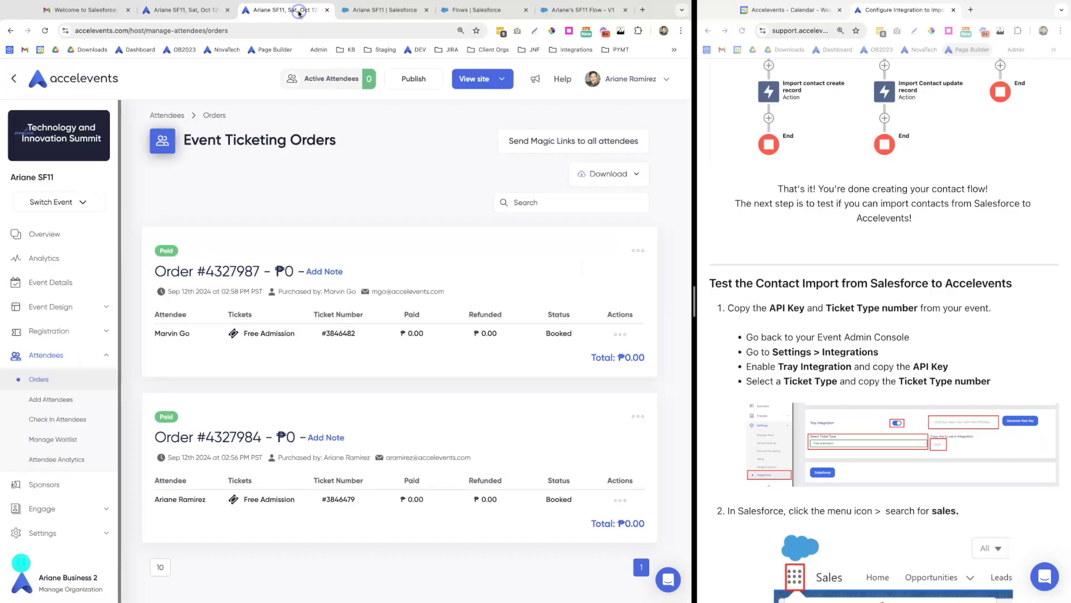
left_click(77, 533)
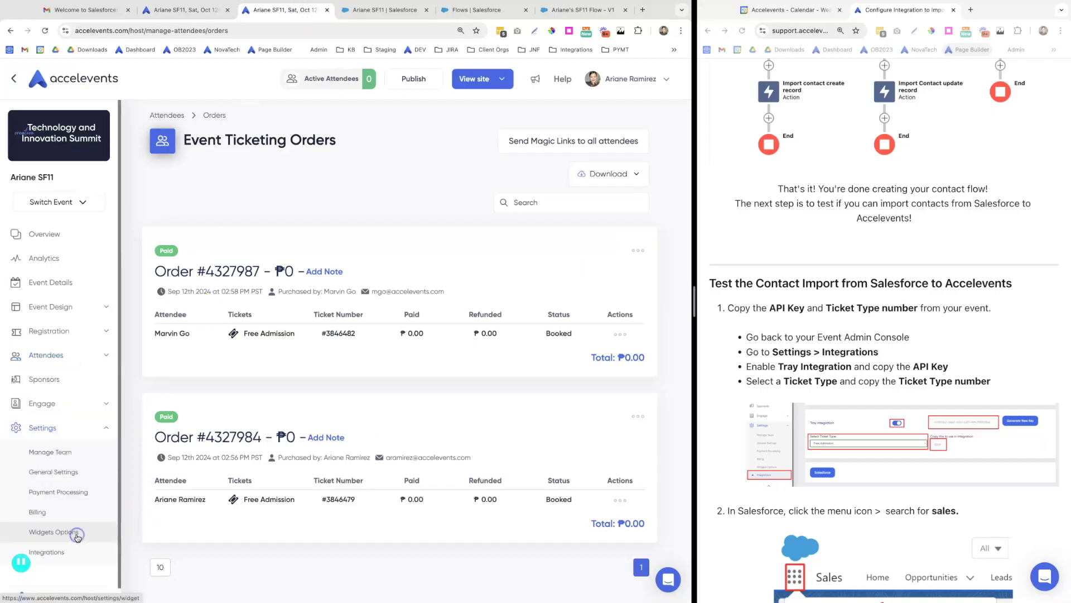
left_click(75, 553)
left_click(362, 443)
left_click(499, 444)
scroll(498, 447, "down", 2)
scroll(498, 446, "down", 3)
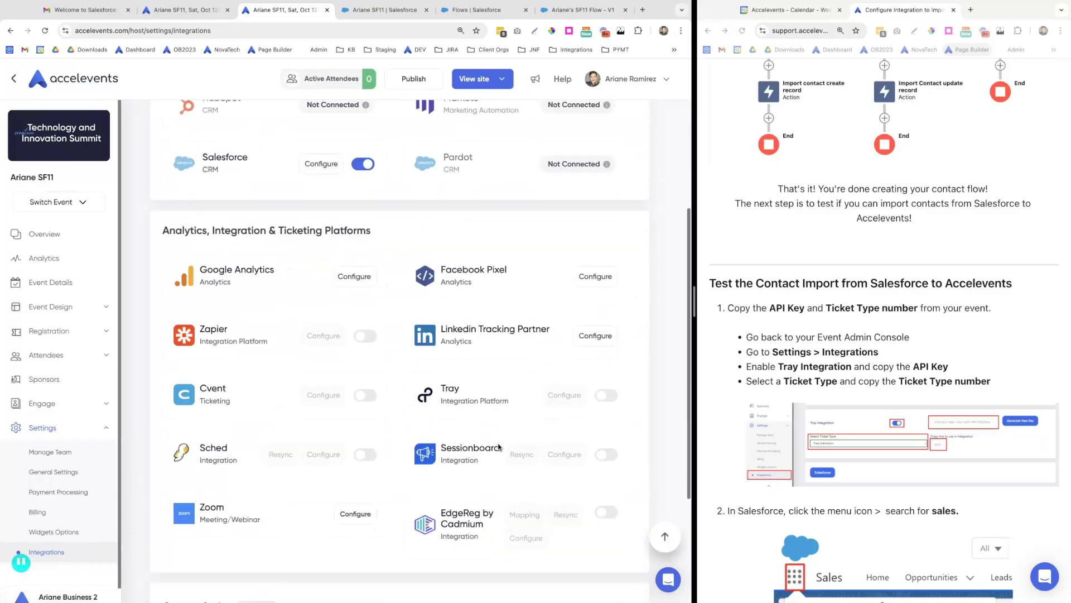
left_click(606, 327)
Copy the Tray API key, choose Free Admission, copy ticket number 200583, and save
left_click(569, 331)
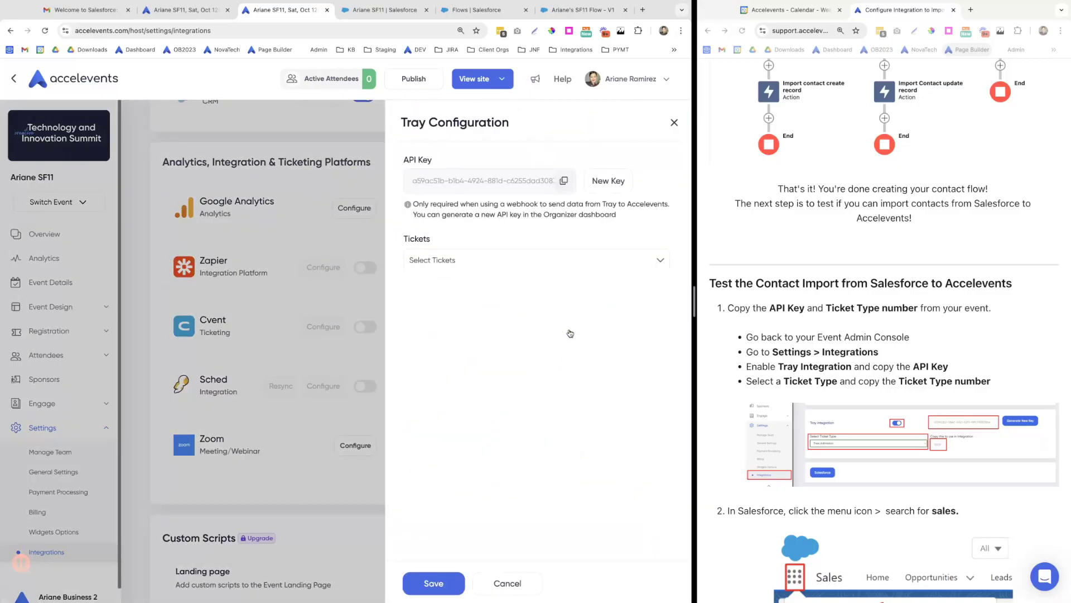
left_click(564, 181)
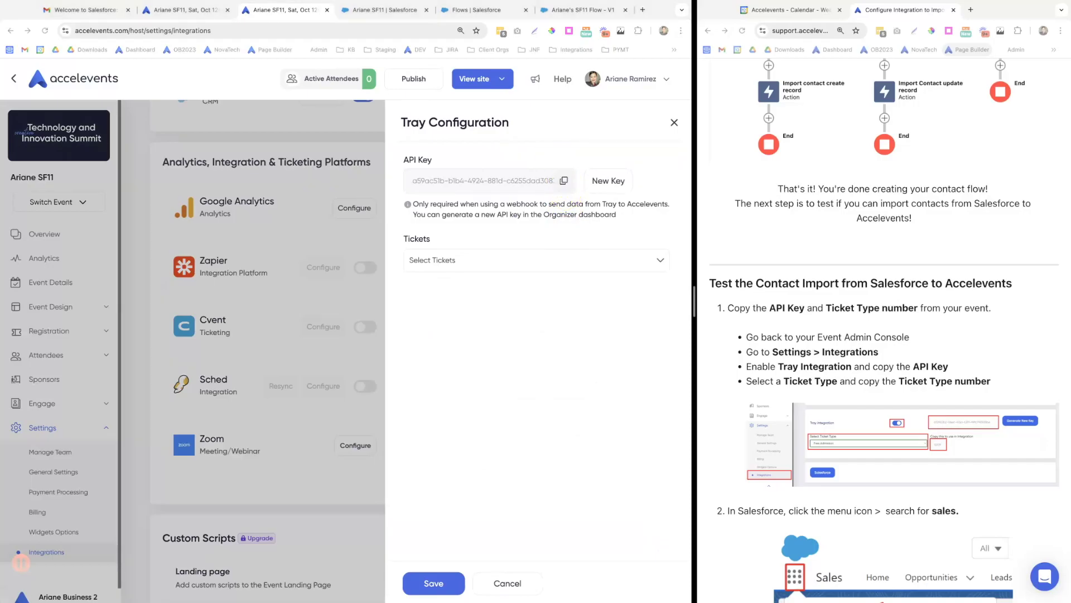
left_click(607, 265)
left_click(452, 304)
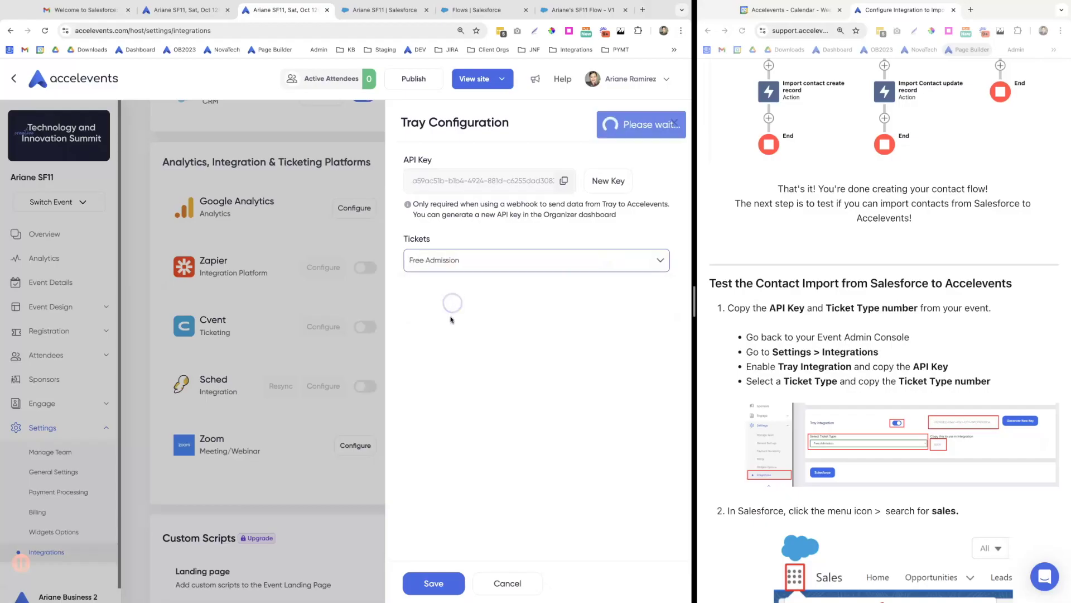
left_click_drag(447, 311, 426, 307)
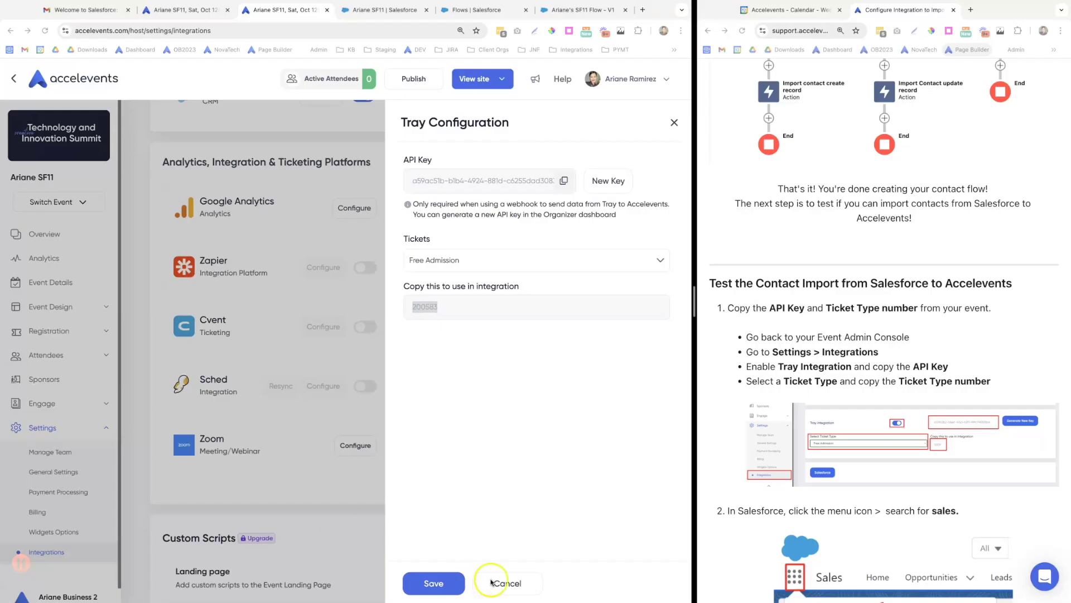
left_click(459, 534)
left_click(440, 584)
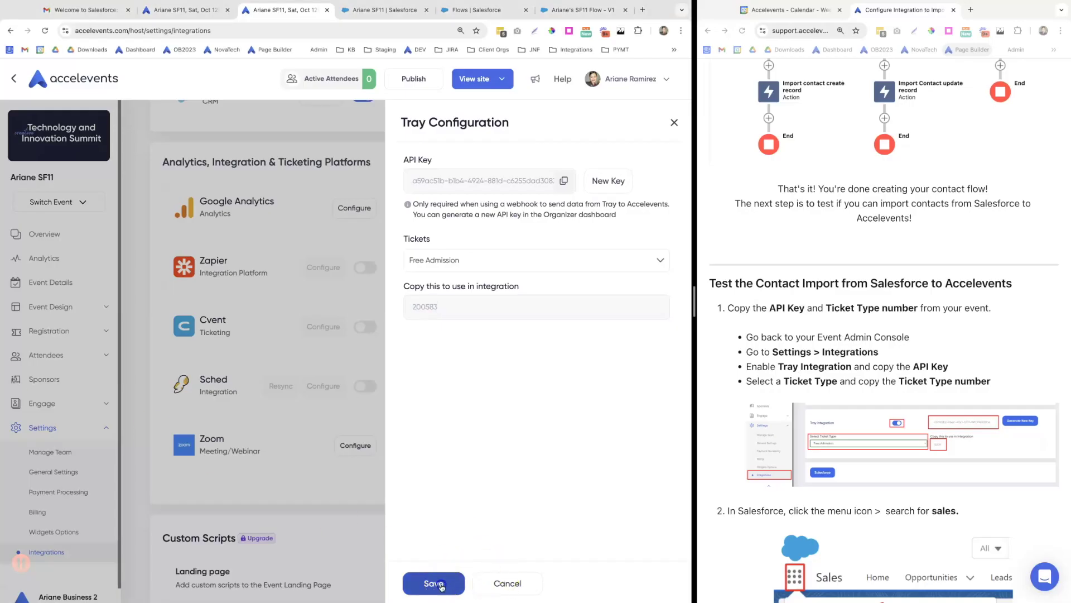
scroll(747, 519, "down", 5)
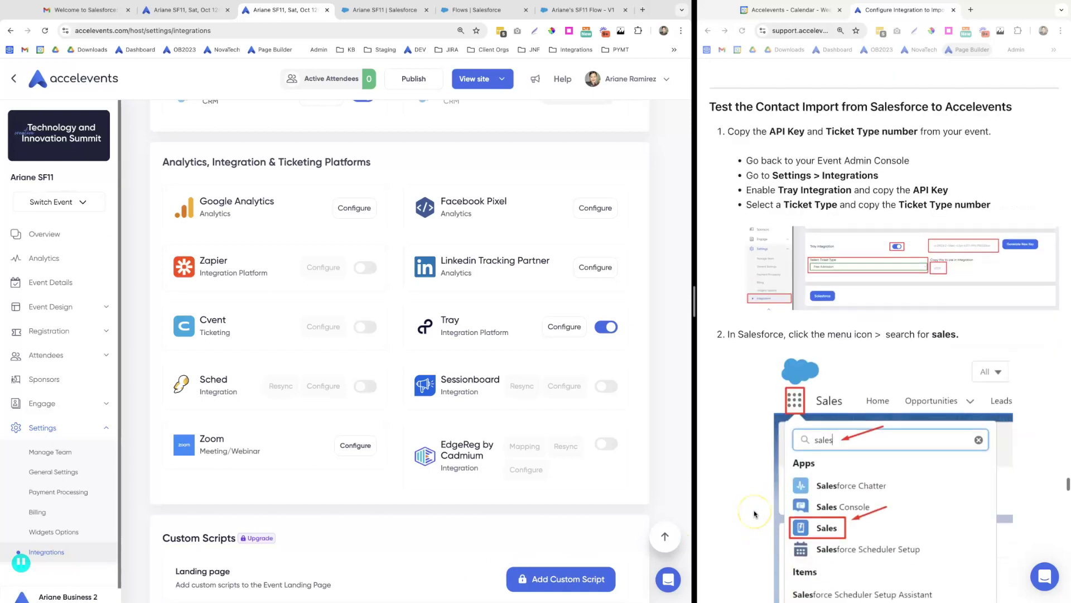
scroll(755, 513, "down", 5)
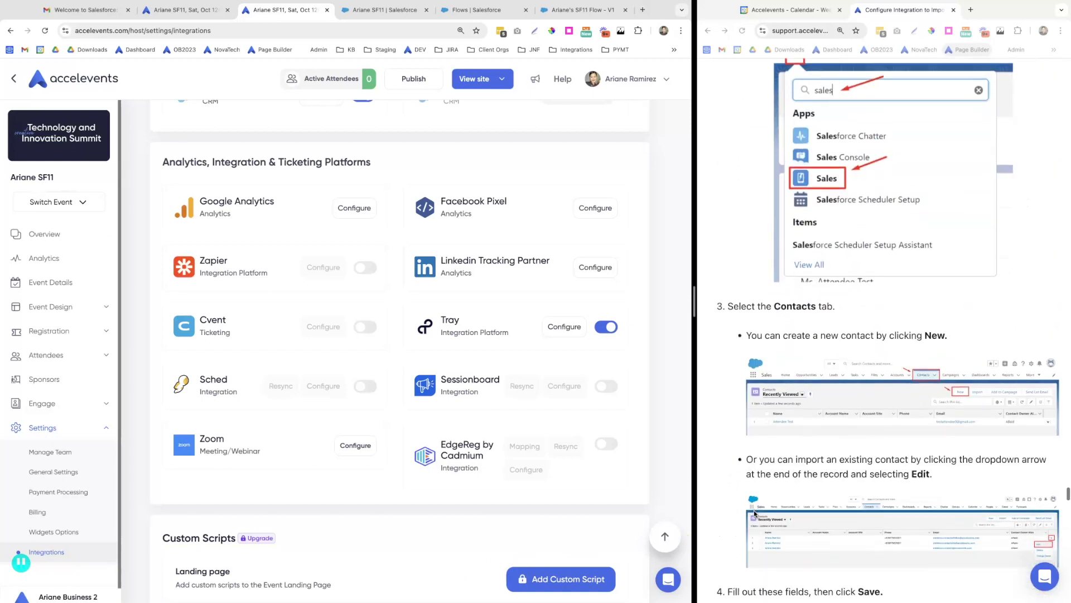
Start a new Salesforce contact with salutation Ms., the contact's name and e-mail address
left_click(374, 24)
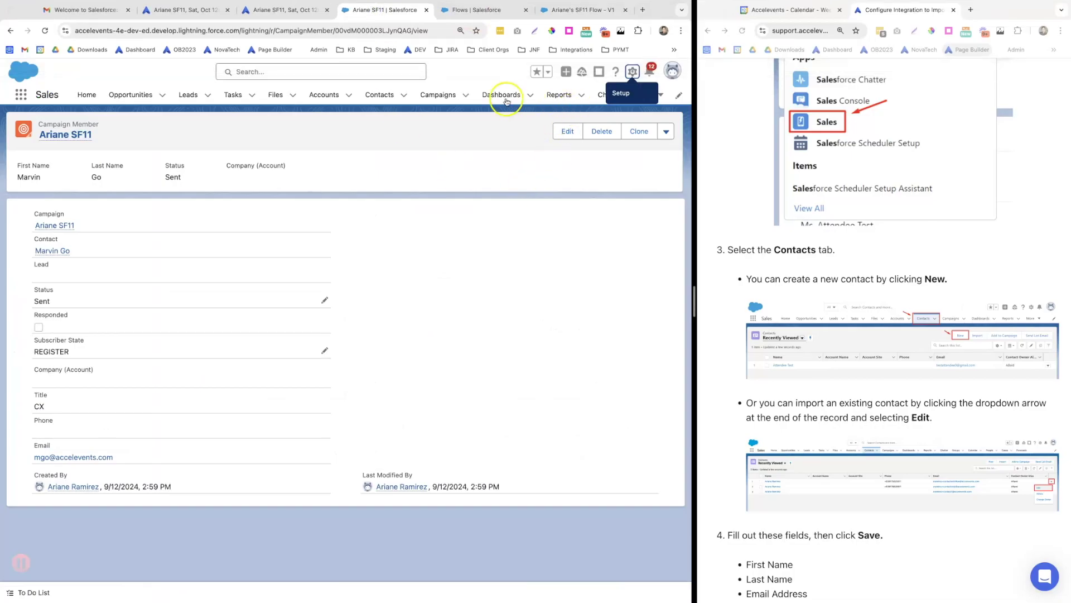
left_click(380, 96)
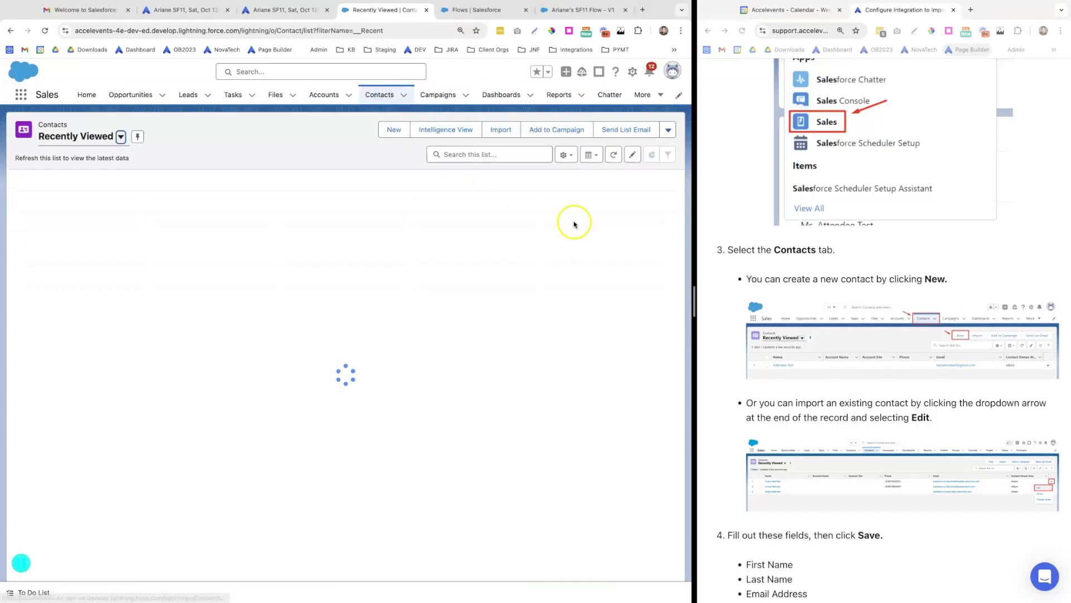
left_click(387, 132)
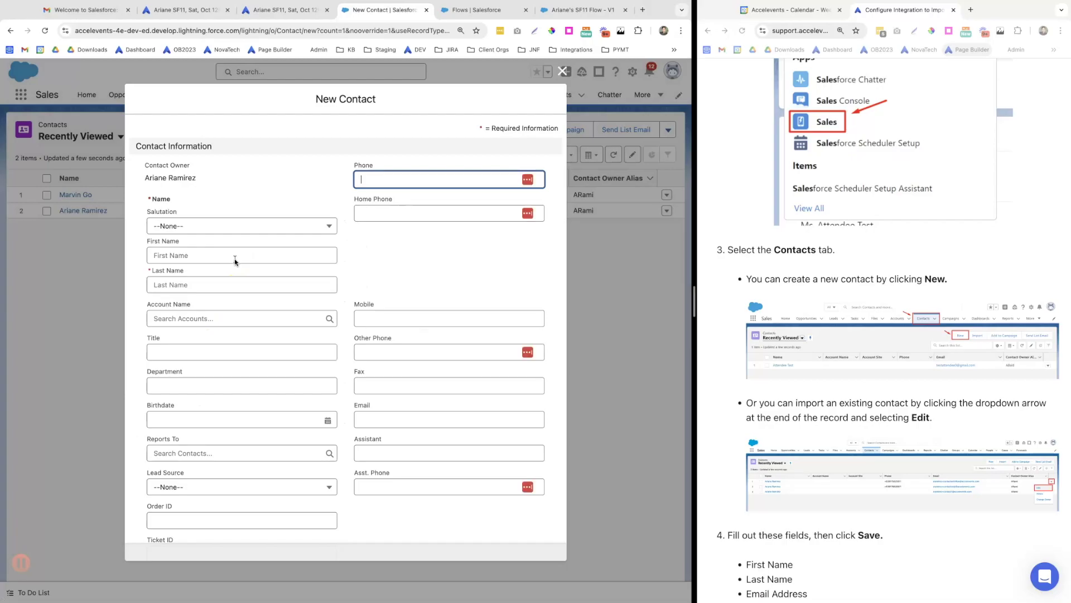
left_click(257, 225)
left_click(177, 283)
left_click(169, 256)
type("Joanne")
key("Tab")
key("Tab")
key("Tab")
key("Tab")
key("Tab")
key("Tab")
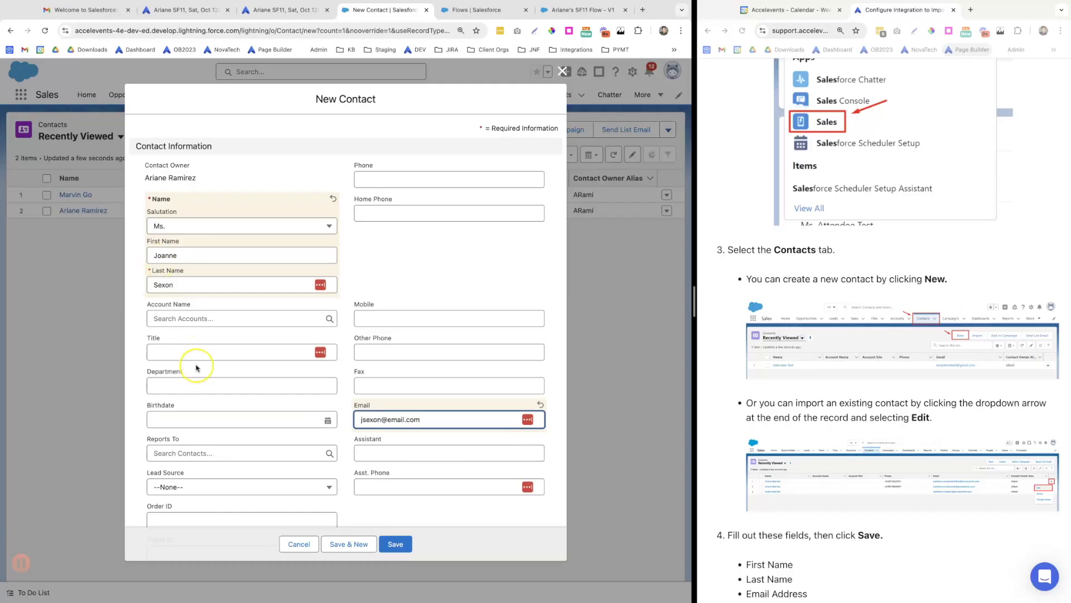
Paste the copied API key and Ticket Type 200583, then save the contact
scroll(196, 365, "down", 4)
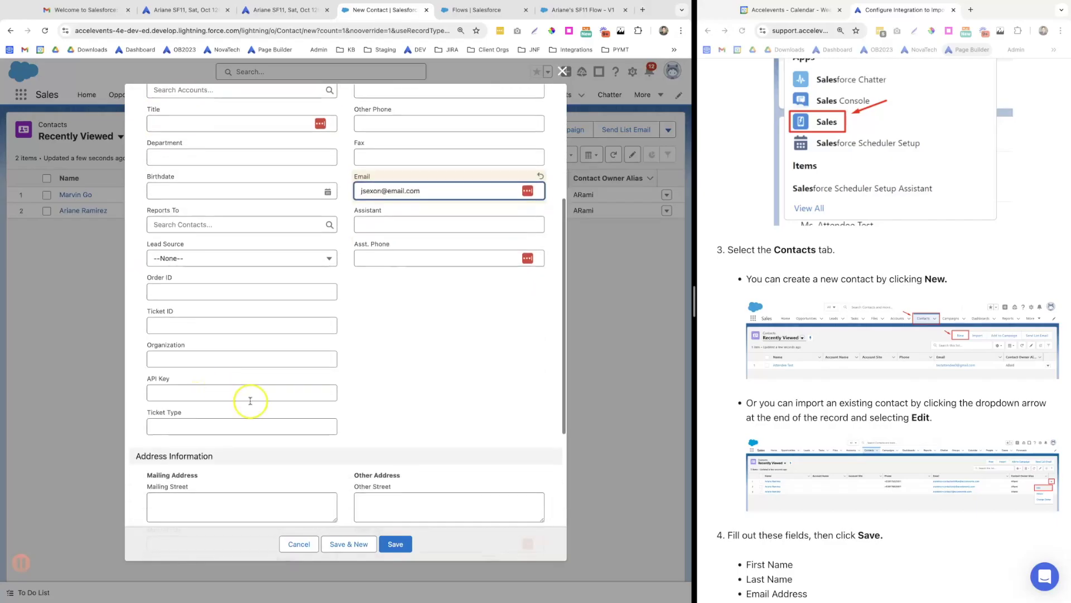
left_click(158, 393)
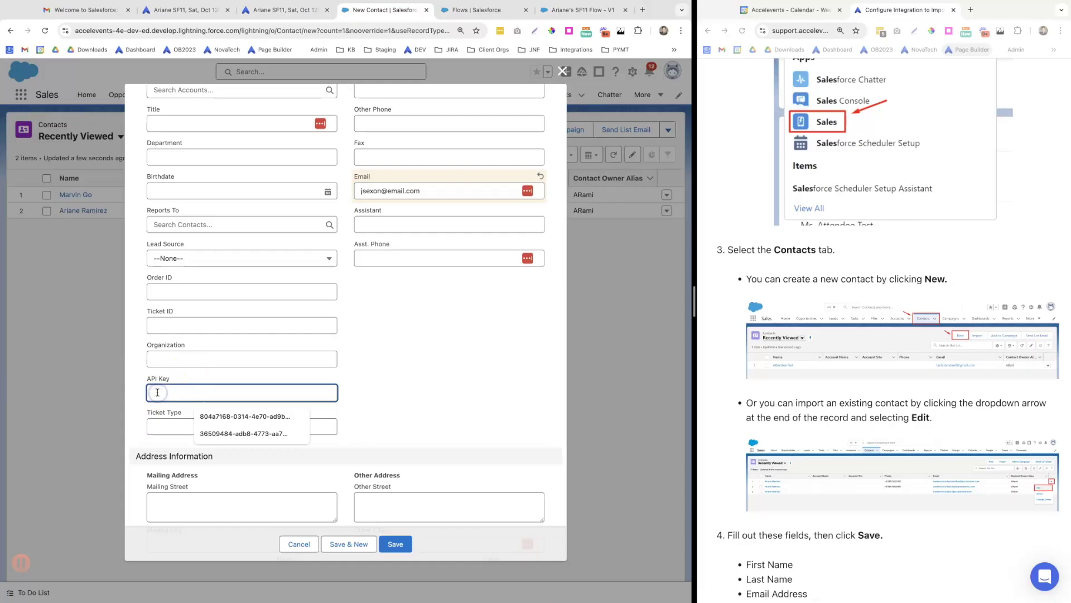
key("ctrl+v")
left_click(170, 446)
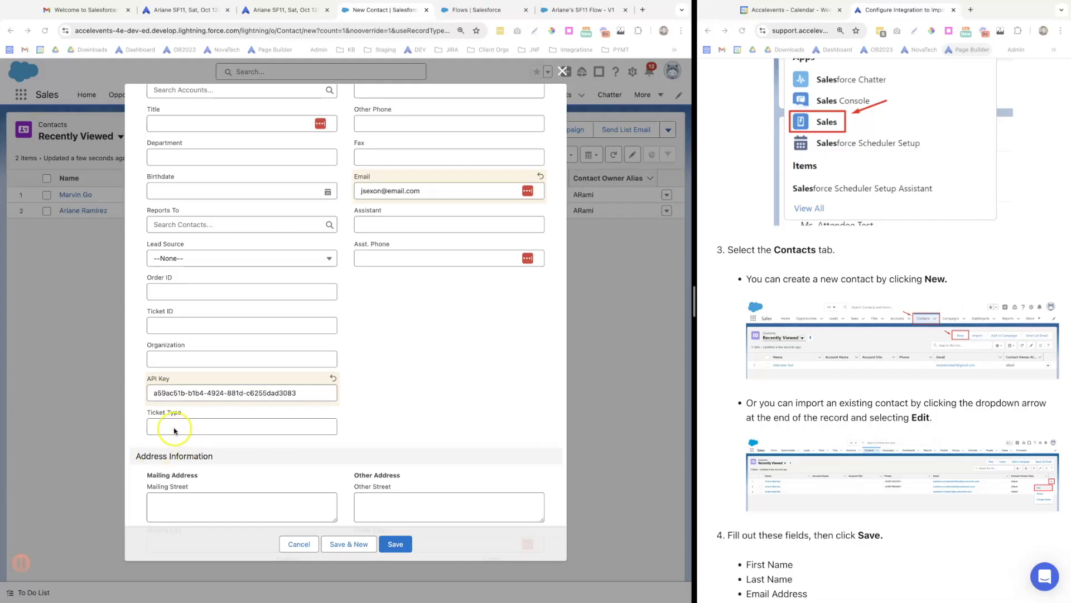
left_click(172, 428)
key("ctrl+v")
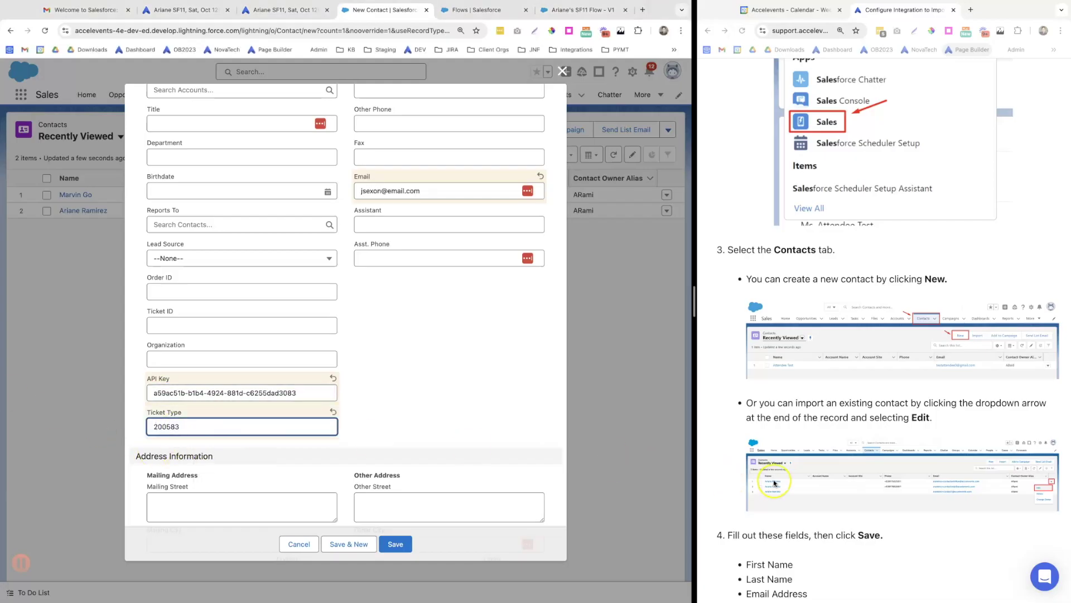
scroll(774, 483, "down", 9)
scroll(774, 482, "down", 2)
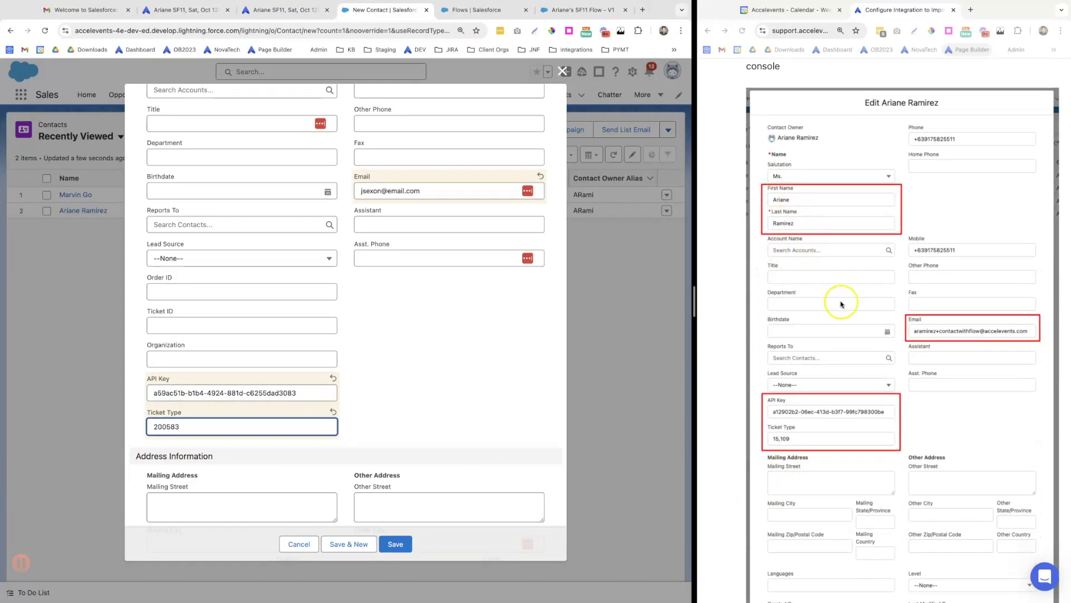
left_click(436, 403)
scroll(797, 519, "down", 2)
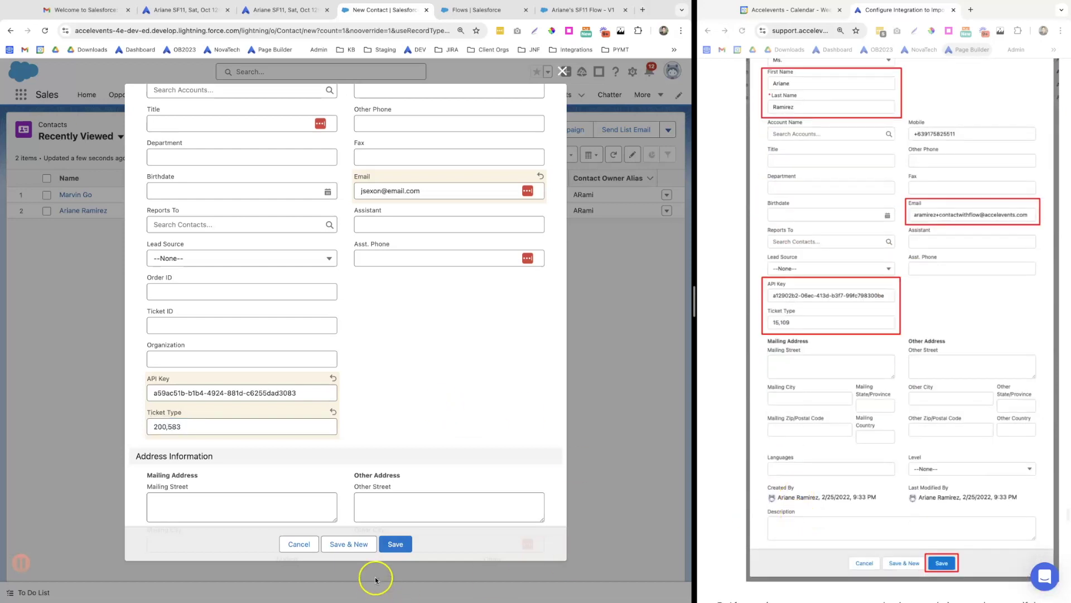
left_click(395, 545)
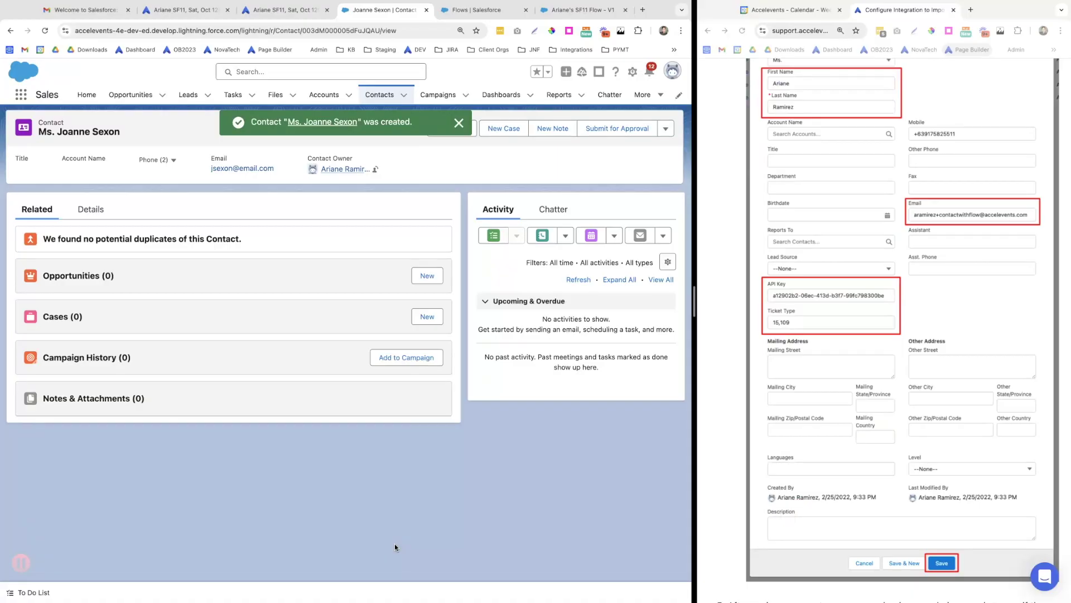
View Accelevents' Attendees > Orders list showing the new Free Admission order
left_click(249, 10)
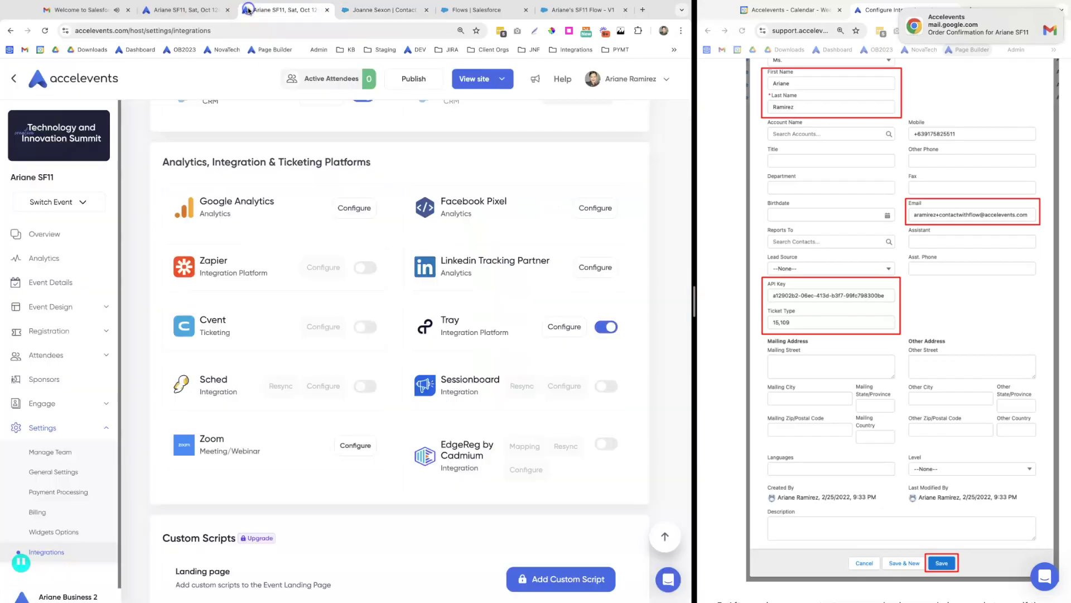
left_click(58, 353)
left_click(54, 384)
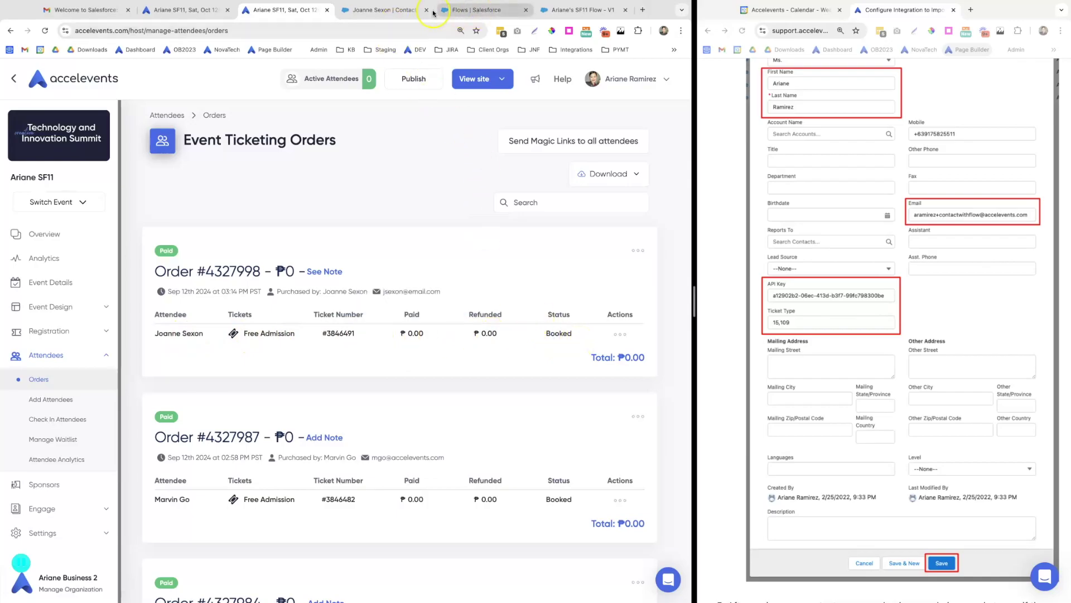
left_click(388, 11)
Start another contact: salutation Ms., first and last name, title CX, organization Accelevents
left_click(391, 129)
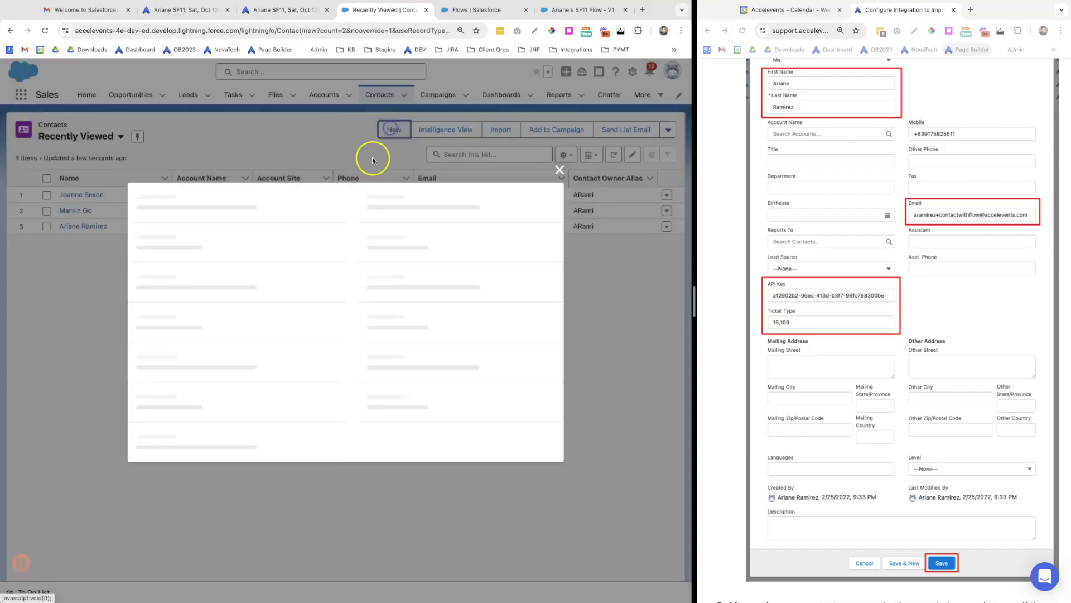
left_click(178, 225)
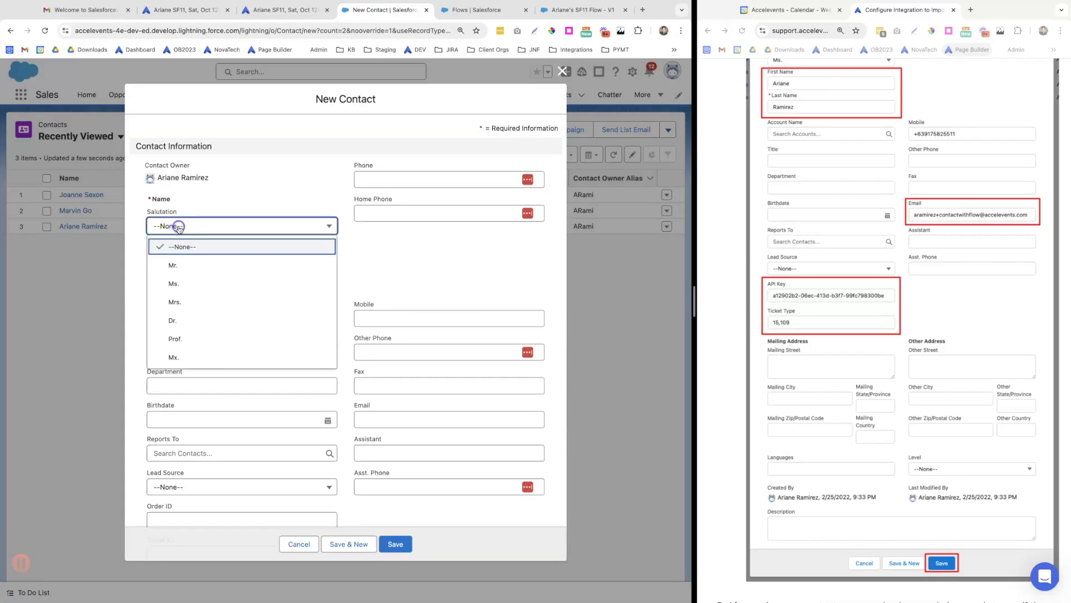
left_click(178, 282)
key("Tab")
left_click(182, 353)
type("CX")
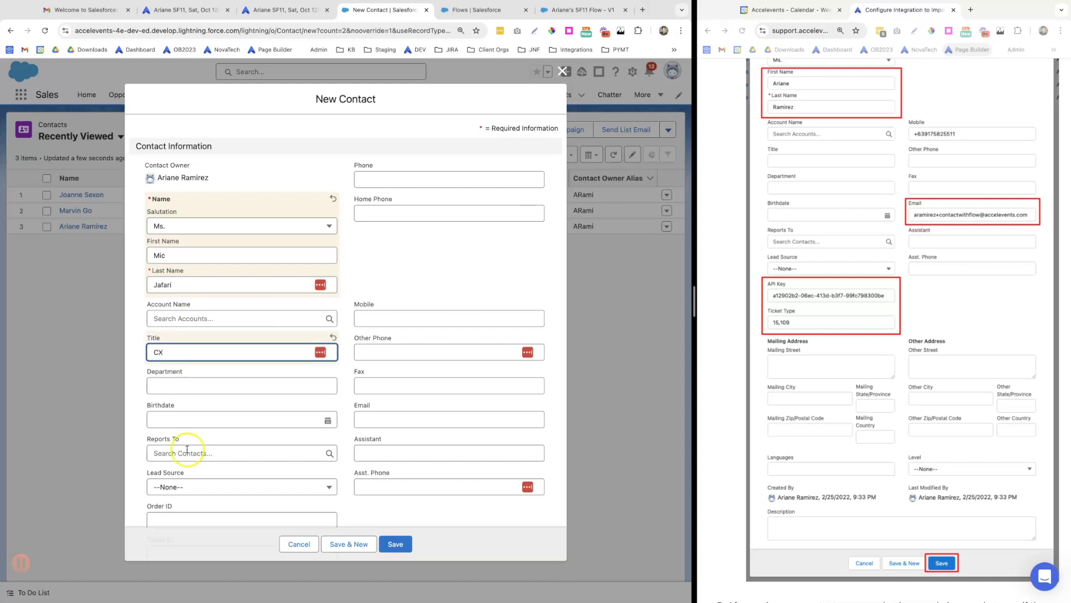
scroll(176, 396, "down", 3)
left_click(164, 407)
type("Acc")
Fill in the API key, Ticket Type 200583 and the contact's e-mail, then save
left_click(185, 439)
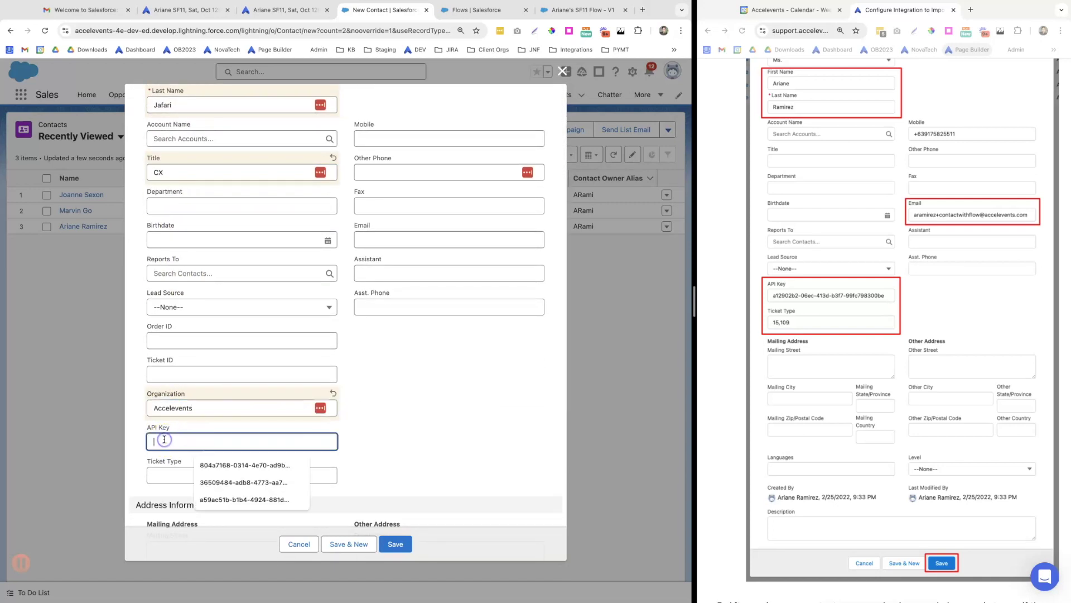
left_click(222, 483)
left_click(165, 475)
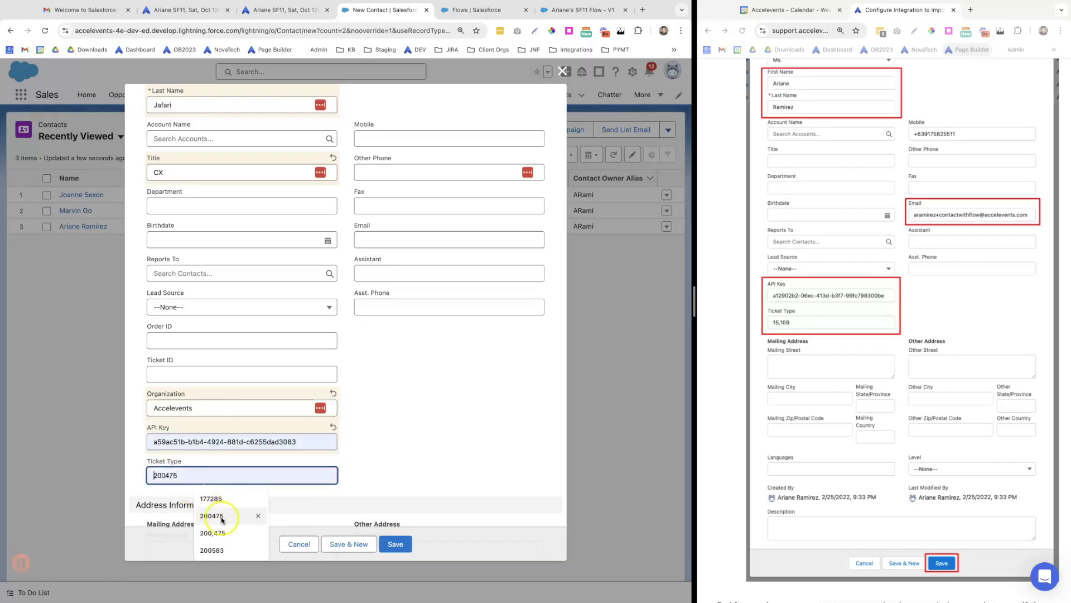
left_click(212, 550)
left_click(364, 238)
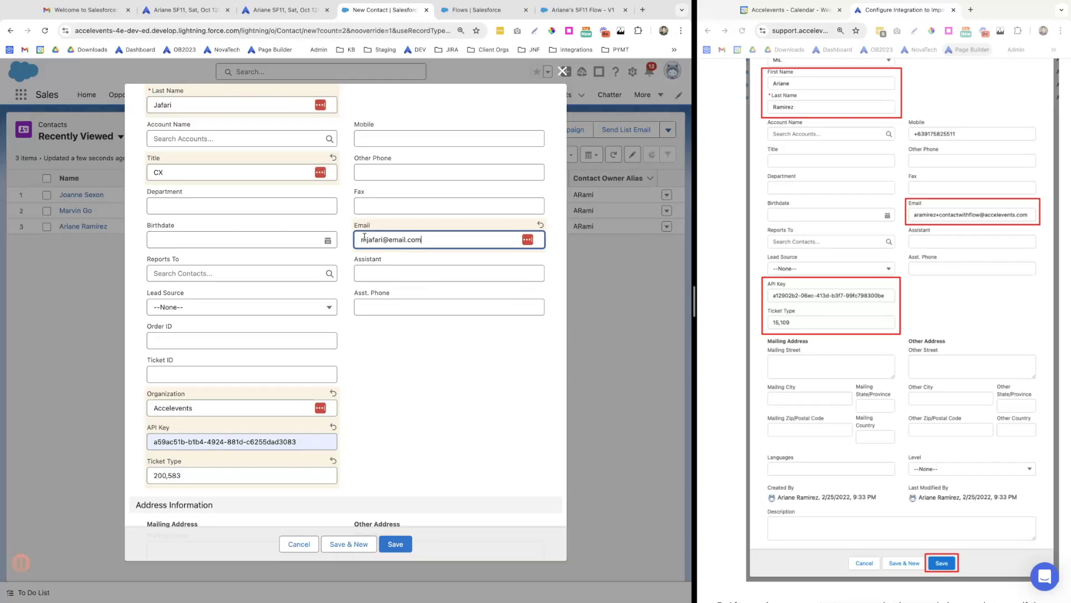
left_click(429, 360)
scroll(431, 312, "down", 3)
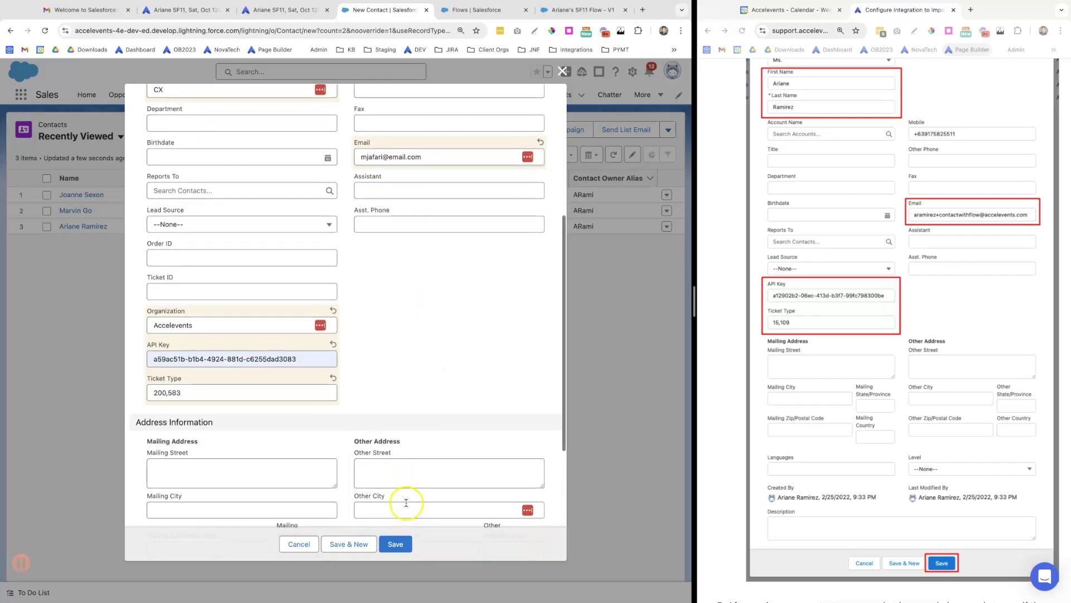
left_click(395, 546)
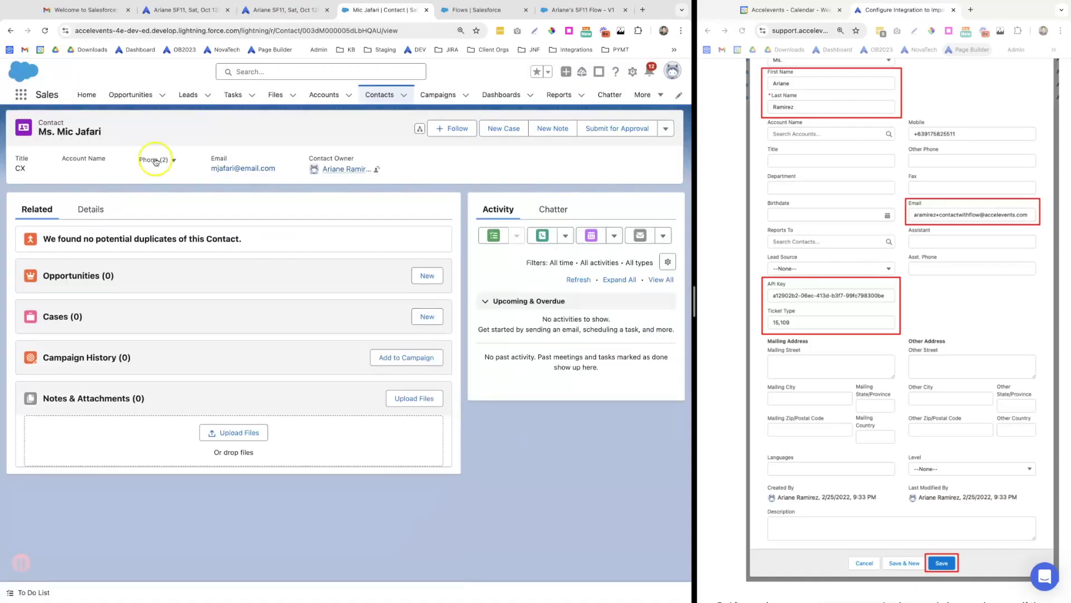
Check the new order's holder info in Accelevents, showing organization Accelevents and job title CX
left_click(258, 10)
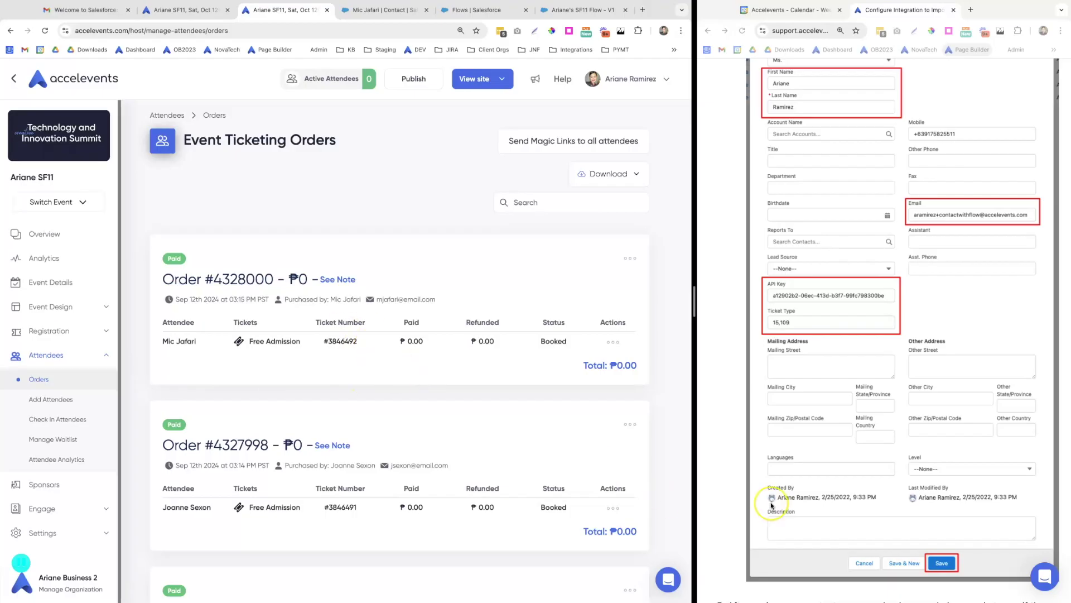
scroll(770, 508, "down", 15)
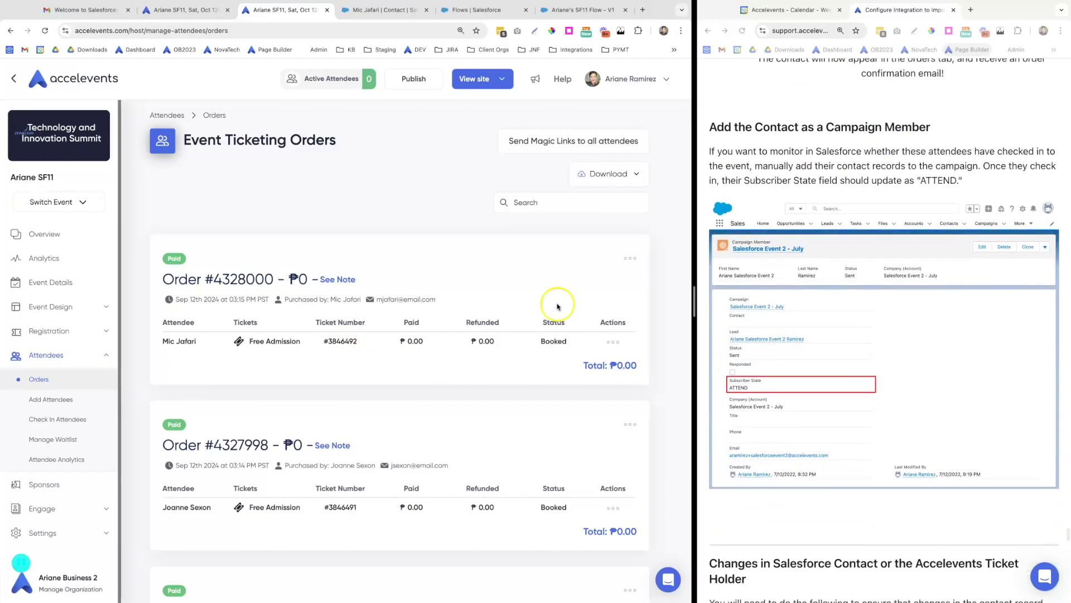
left_click(613, 342)
left_click(576, 461)
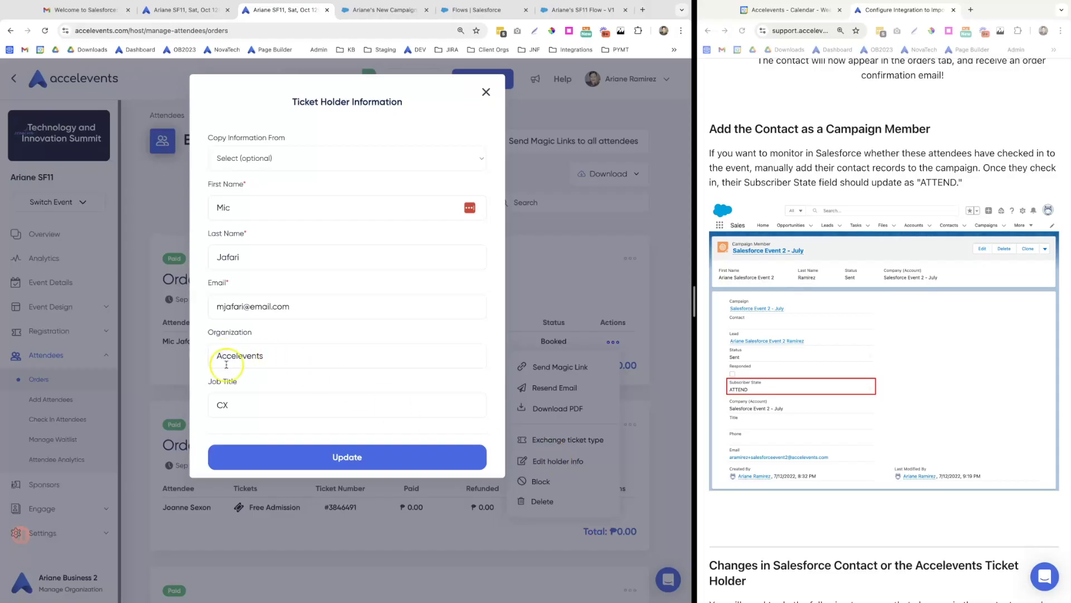
left_click(486, 92)
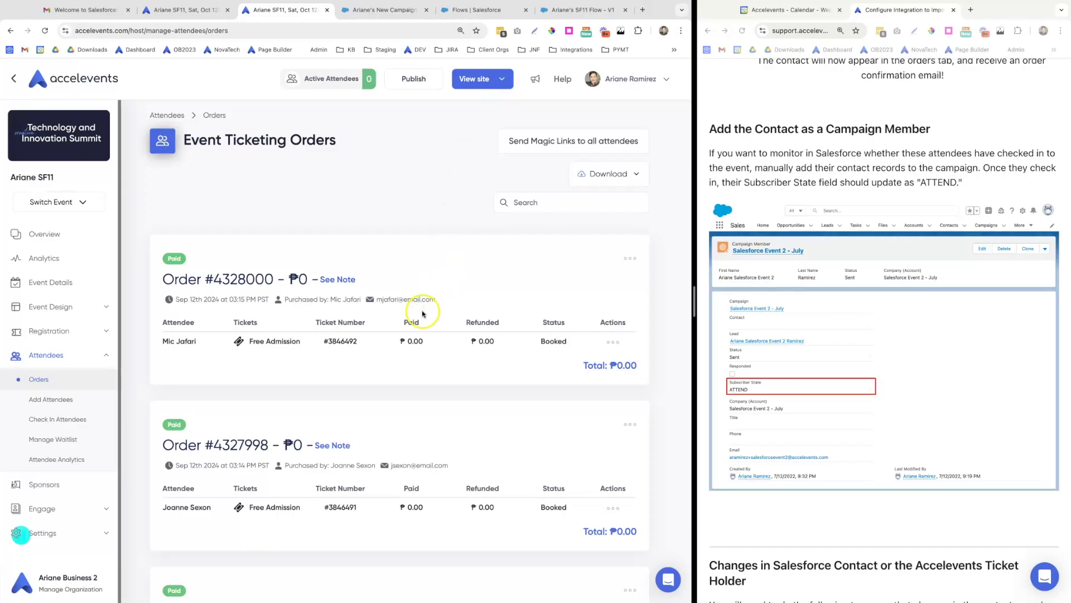
Open the SF11 event campaign from the Campaigns list
left_click(369, 20)
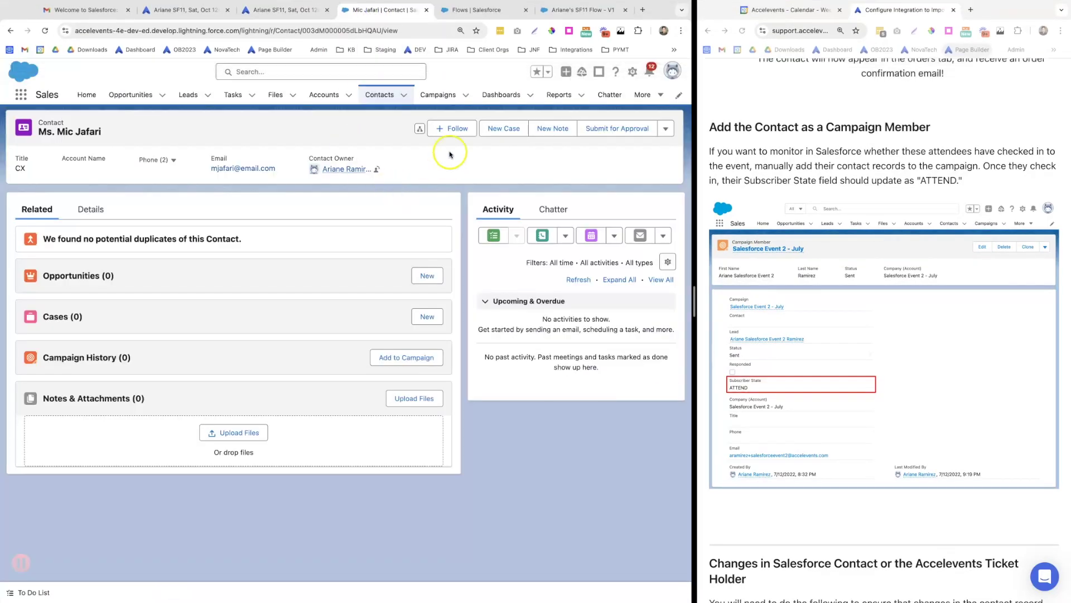
left_click(441, 97)
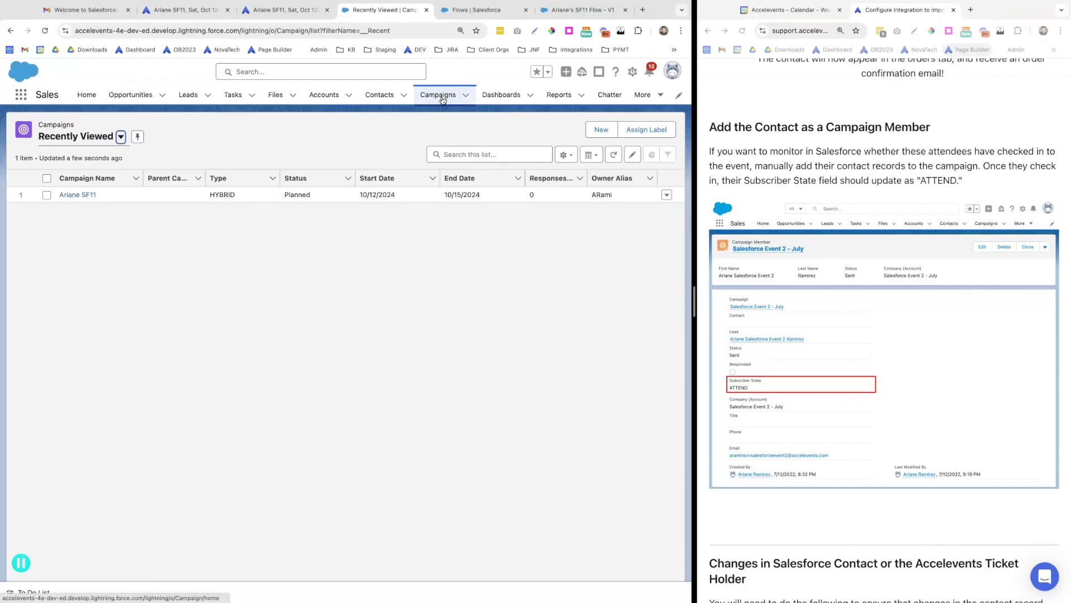
left_click(77, 195)
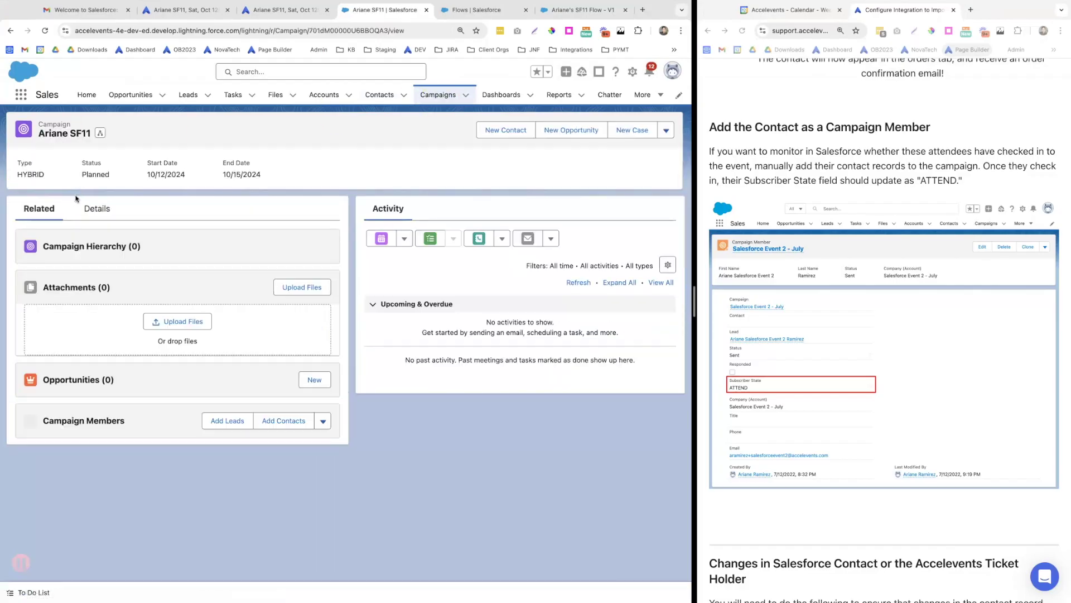
scroll(167, 387, "down", 1)
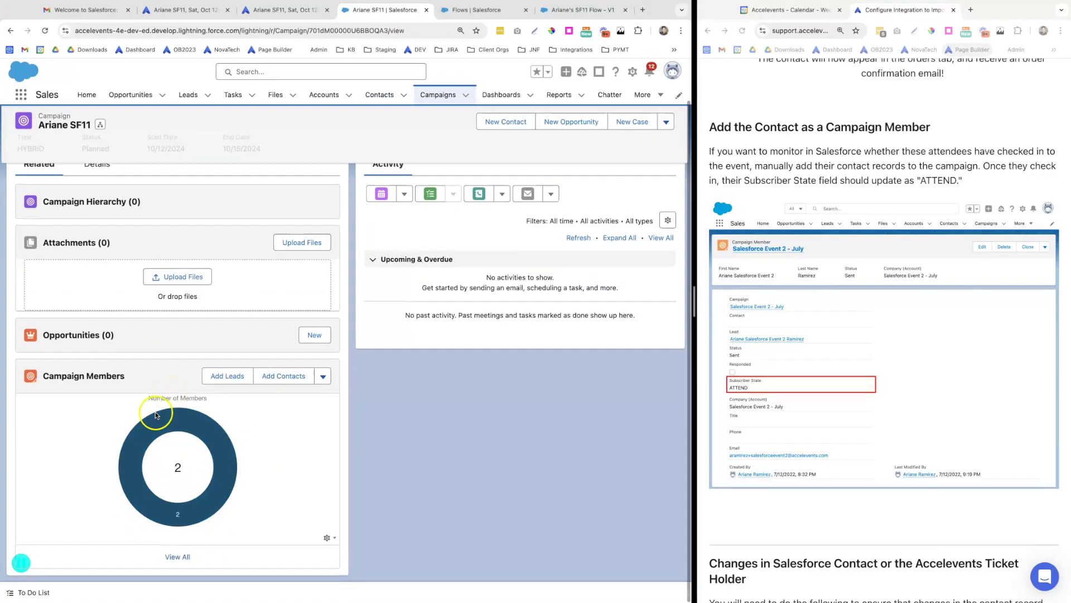
Add the new contact and one other as members, then open the new contact's member record
left_click(284, 380)
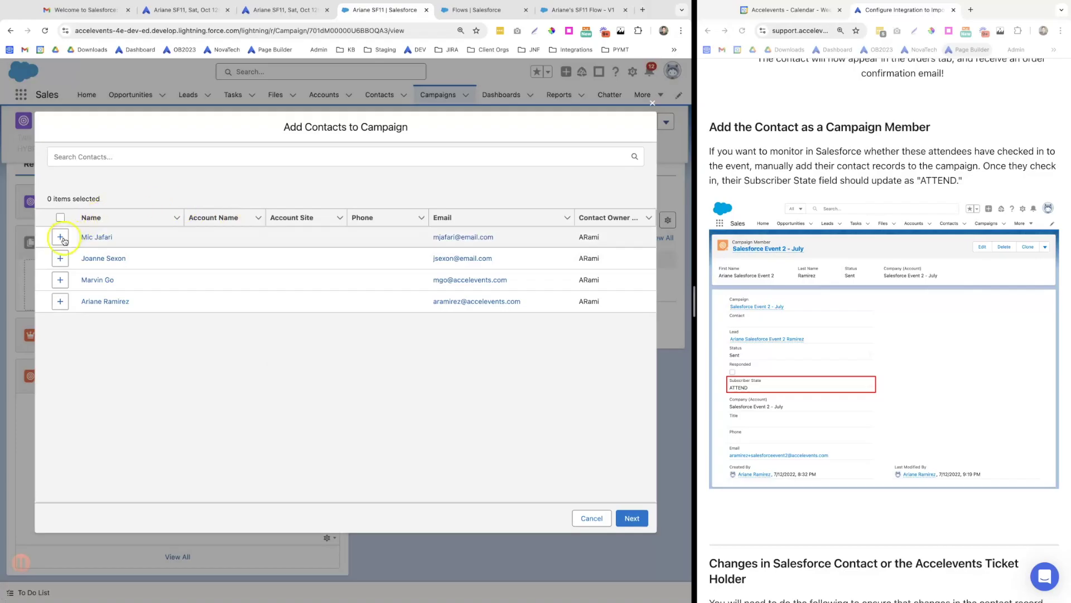
left_click(62, 238)
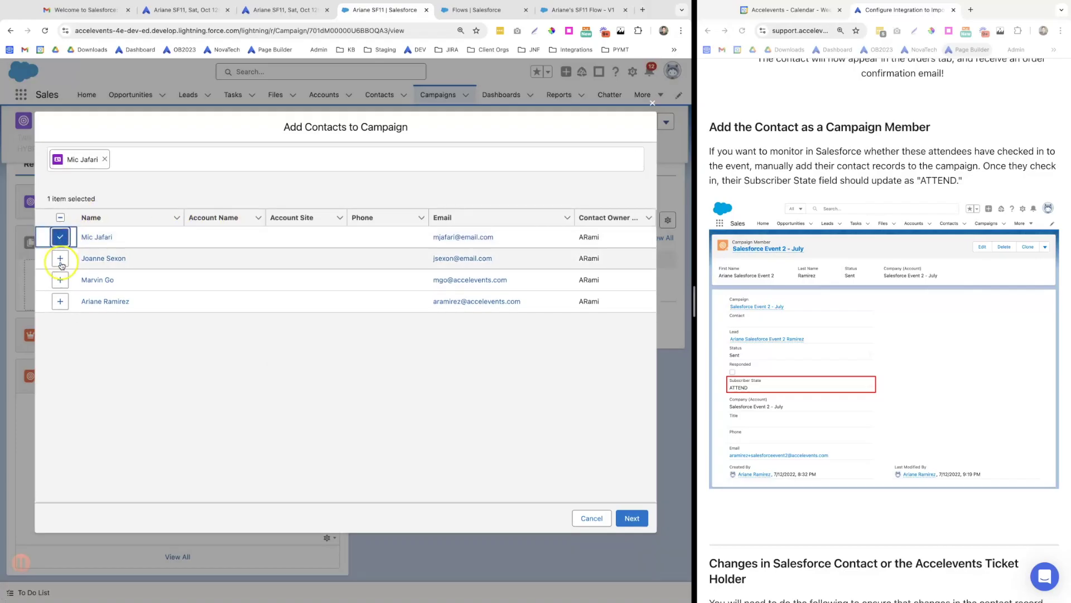
left_click(62, 259)
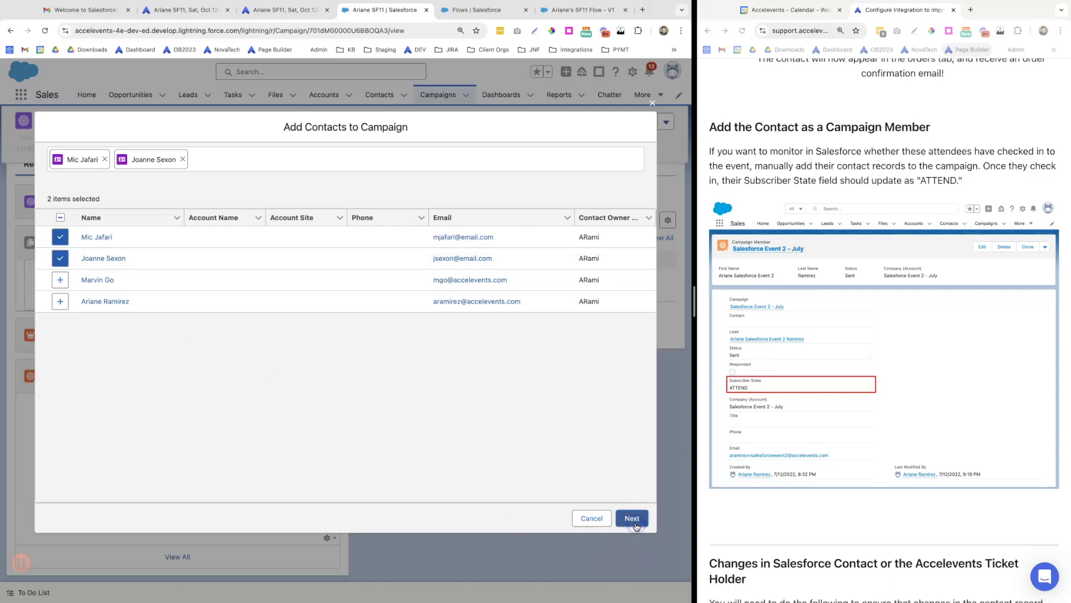
left_click(635, 523)
left_click(485, 425)
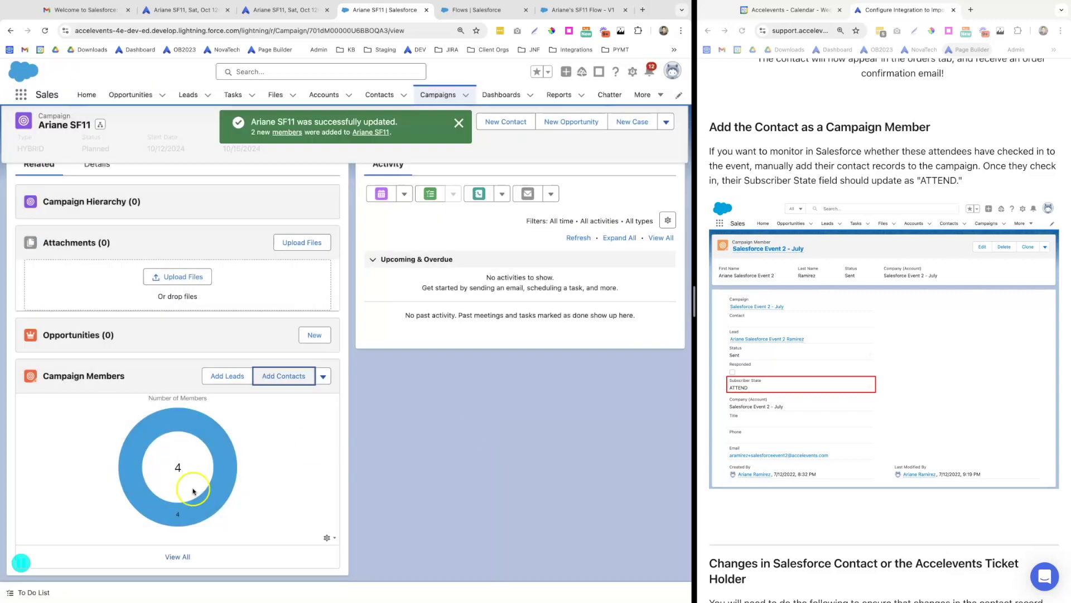
left_click(177, 556)
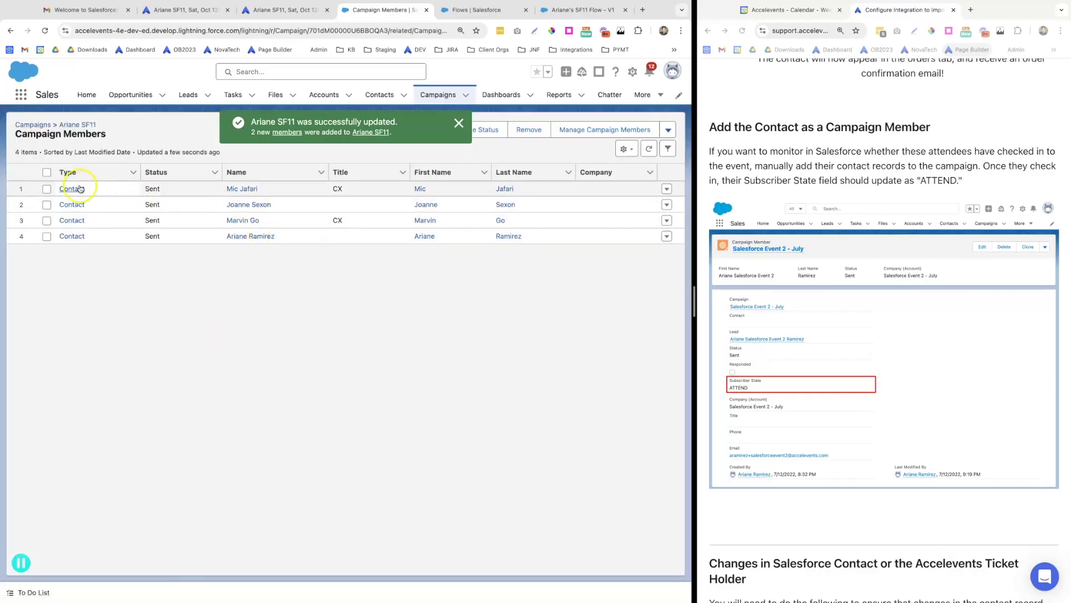
left_click(247, 189)
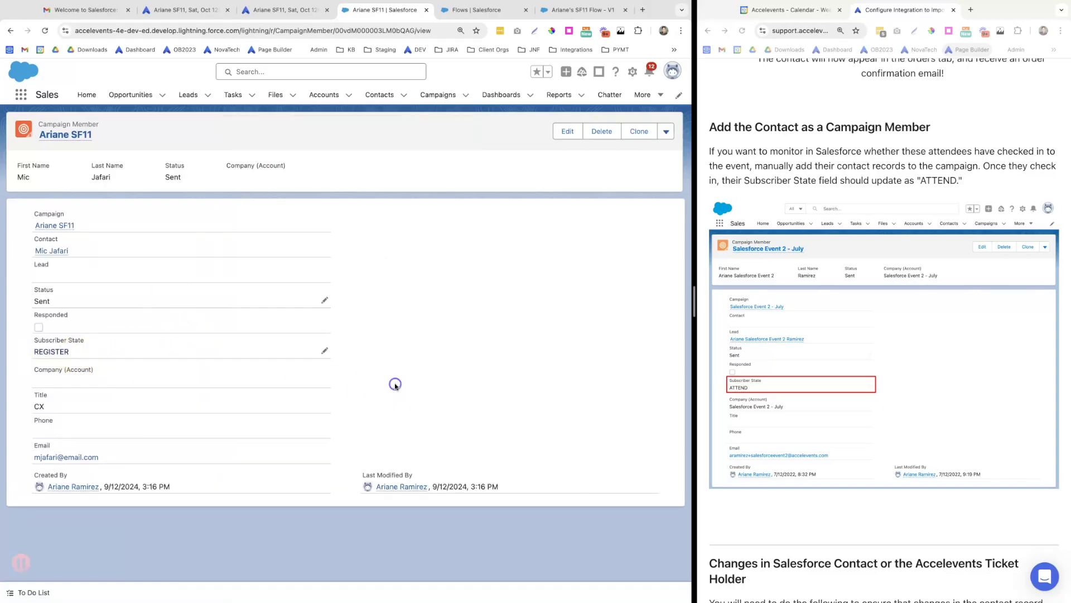
Check in the new attendee and a second attendee on Accelevents' Check In Attendees page
left_click(263, 23)
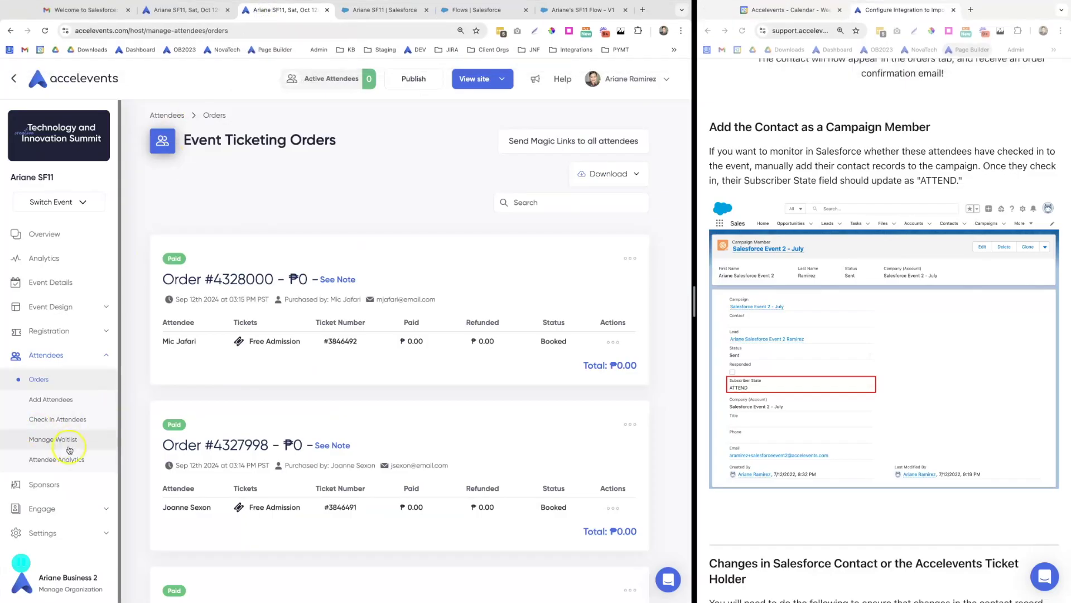
left_click(68, 425)
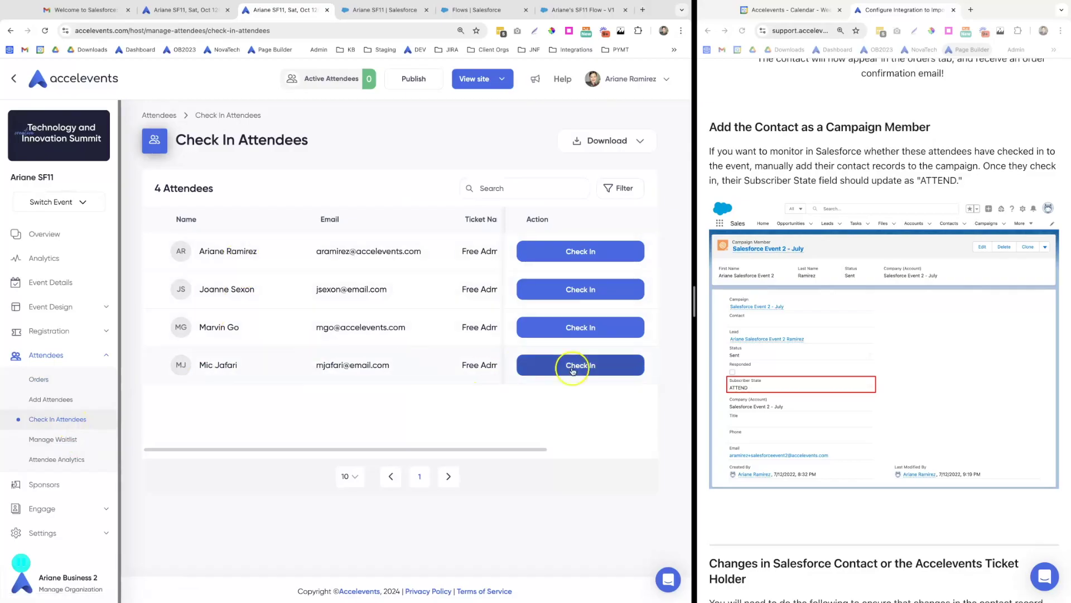
left_click(580, 366)
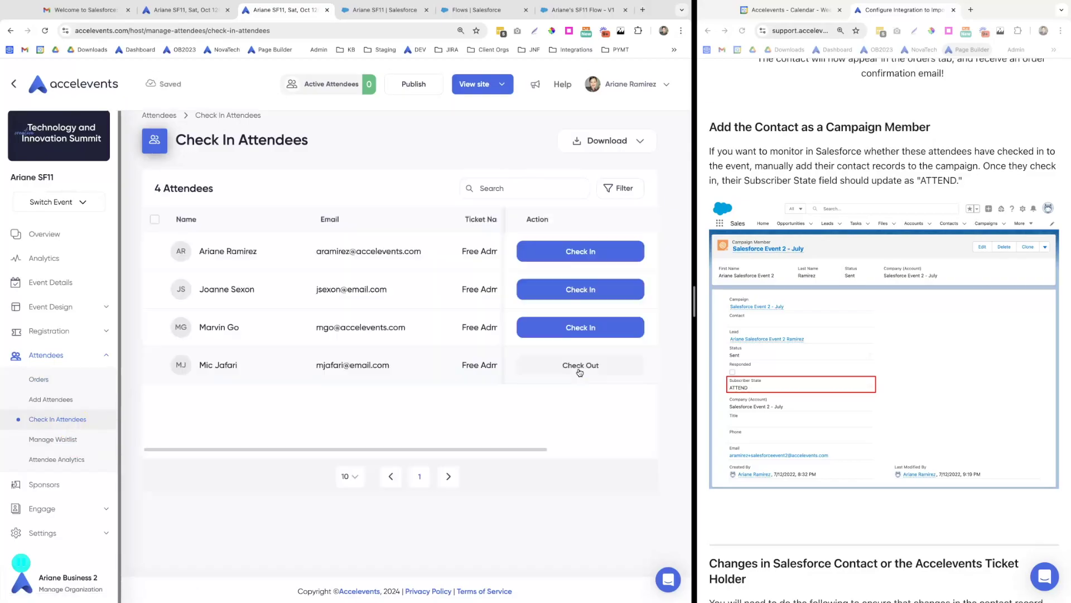
left_click(600, 295)
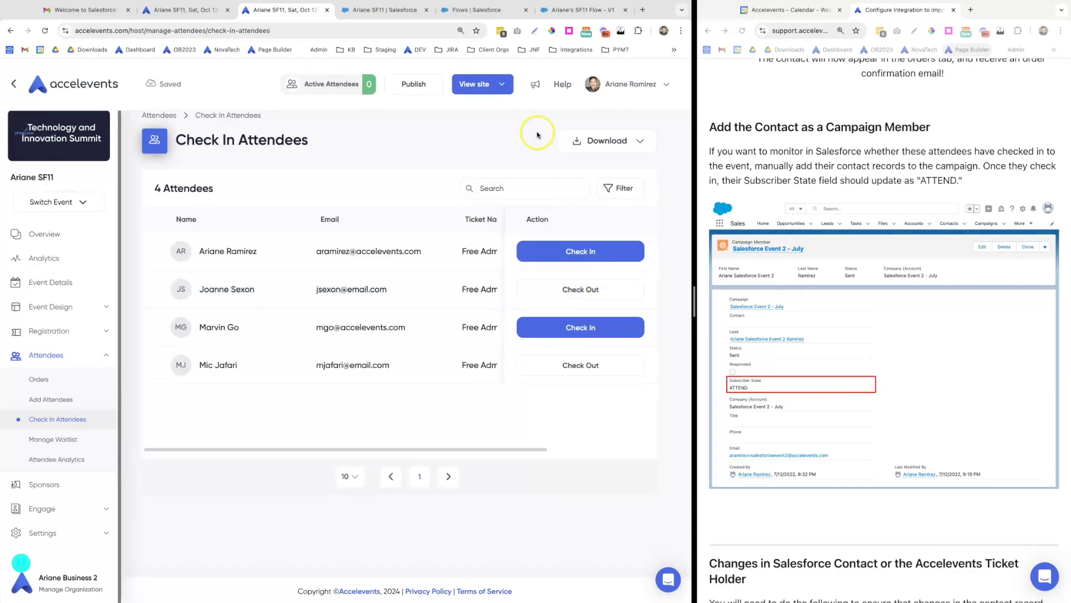
left_click(372, 12)
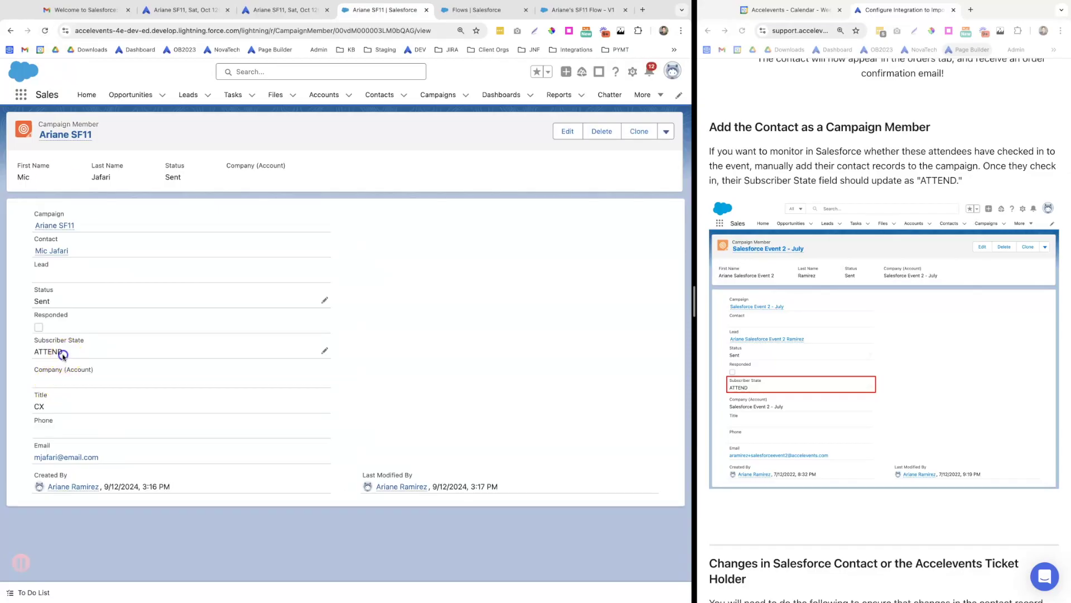
Open the event campaign Ariane SF11 and list all its campaign members
left_click(442, 366)
left_click(447, 98)
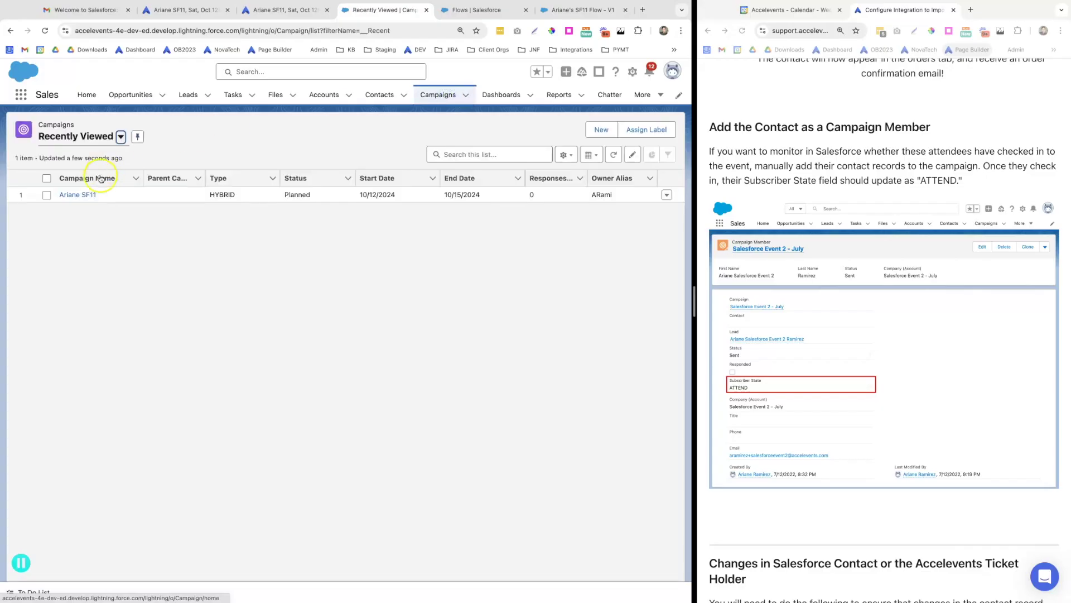
left_click(86, 199)
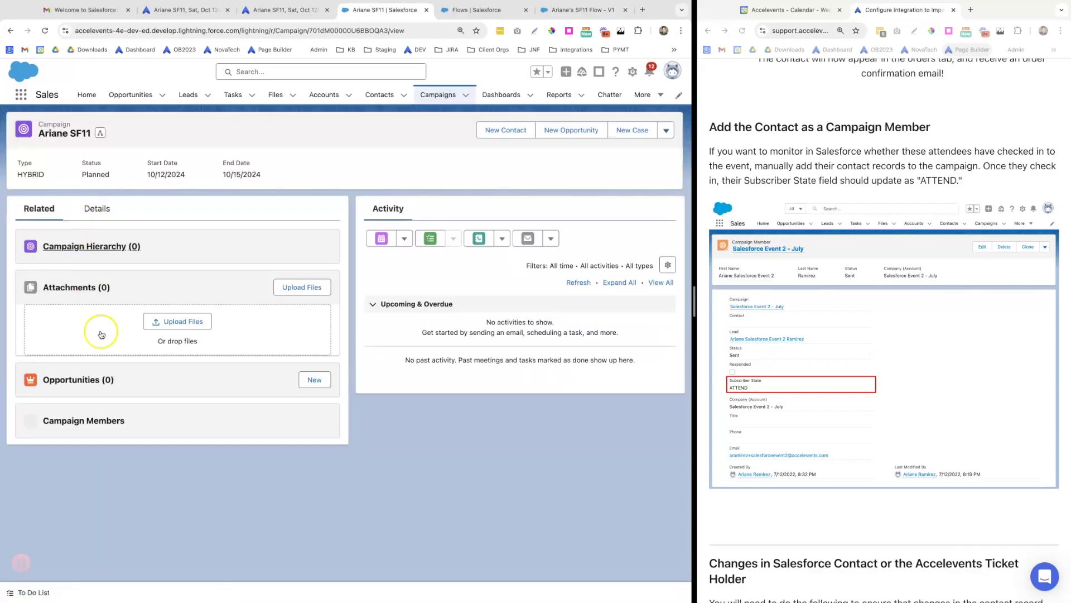
scroll(172, 489, "down", 1)
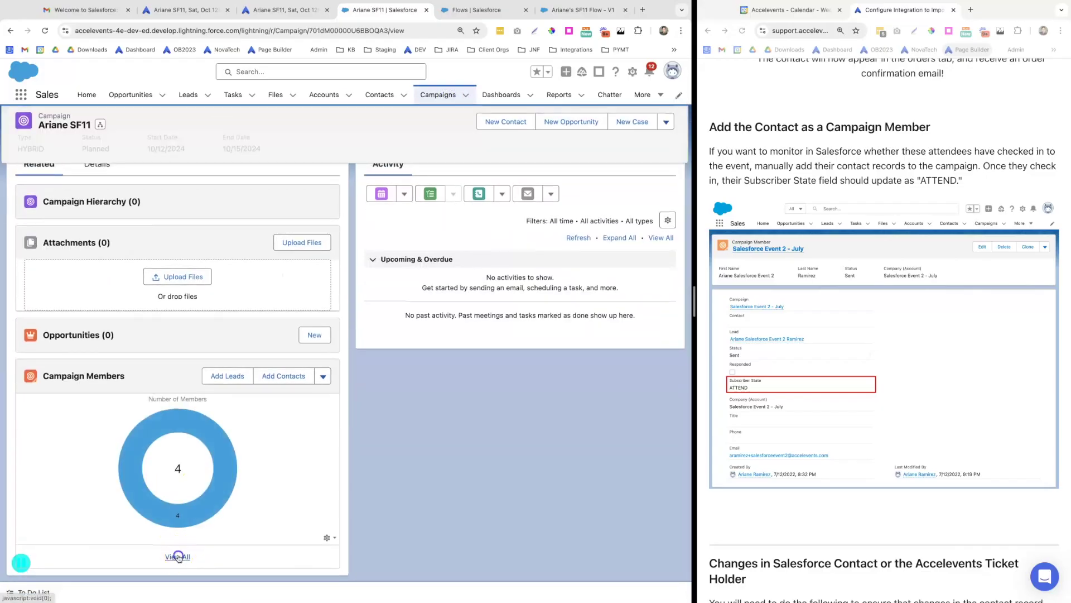
left_click(176, 557)
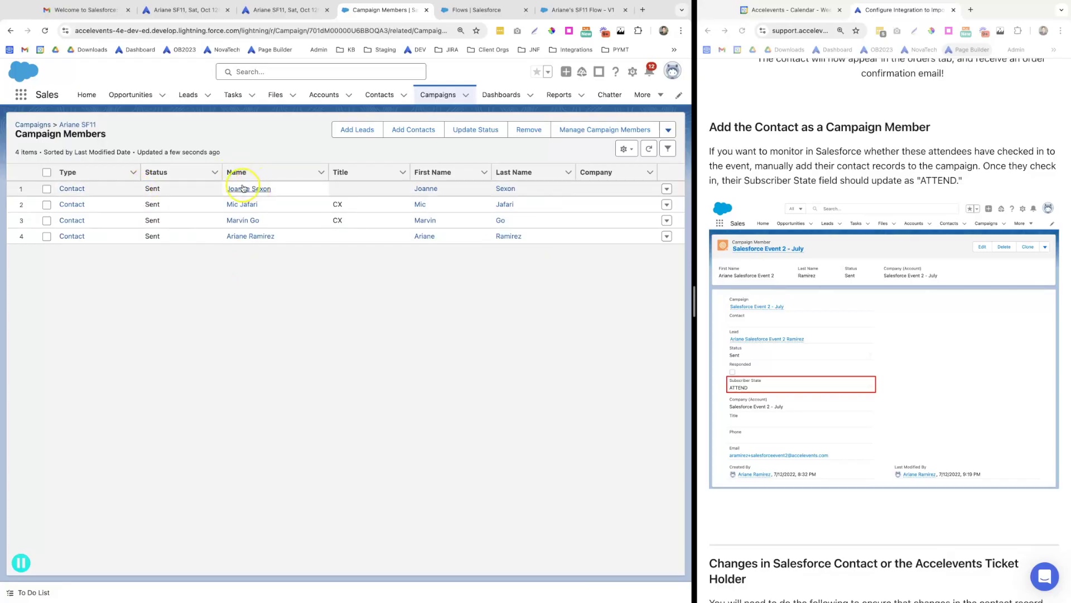
Open the first member's campaign membership record to view its Subscriber State ATTEND
left_click(246, 189)
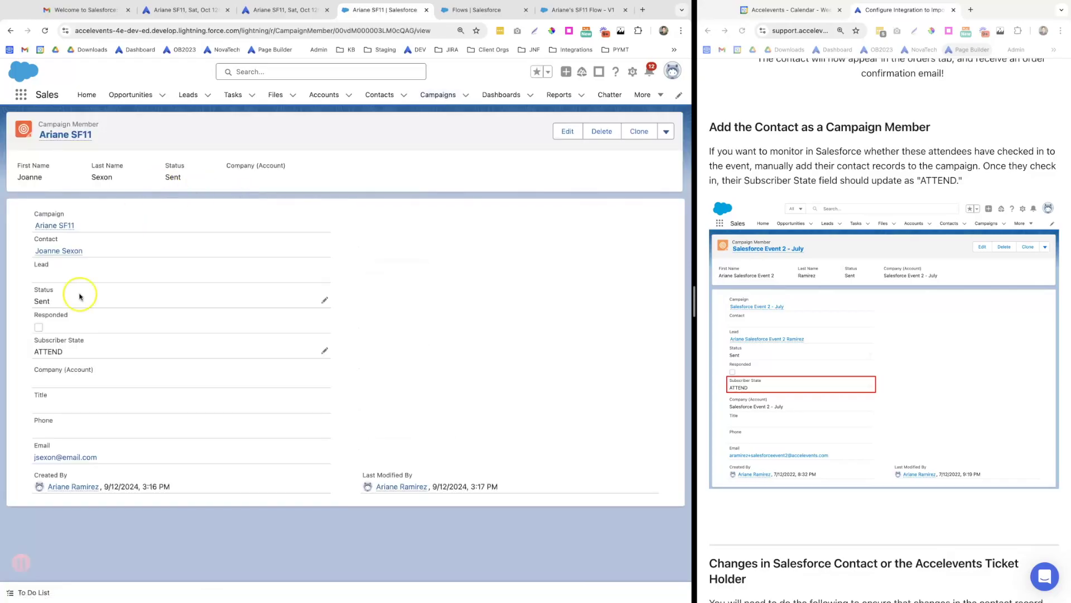
left_click(396, 389)
scroll(775, 463, "down", 1)
scroll(776, 463, "down", 6)
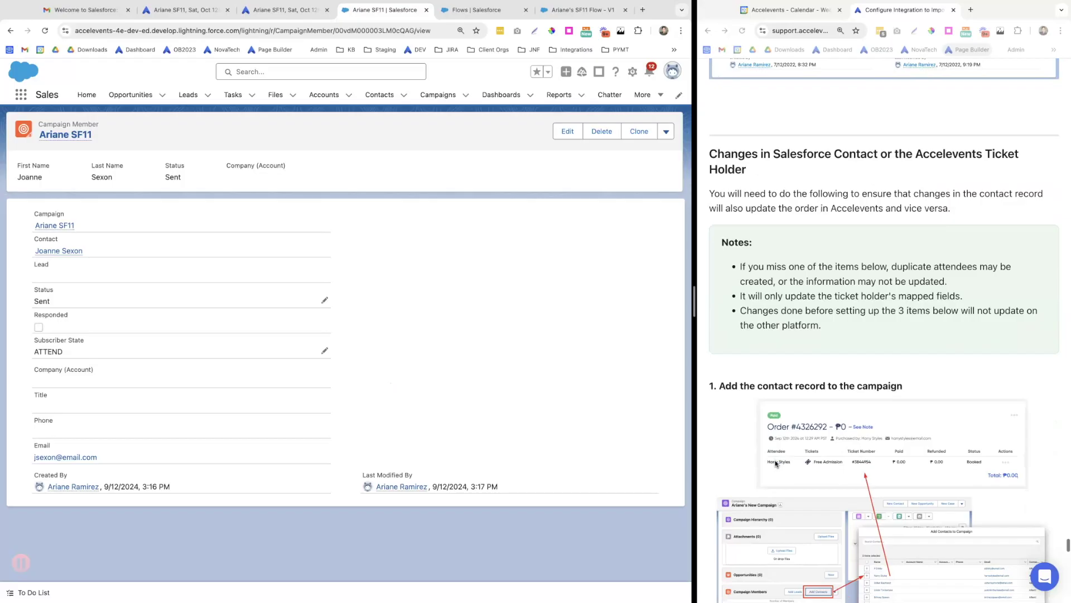
scroll(775, 462, "down", 1)
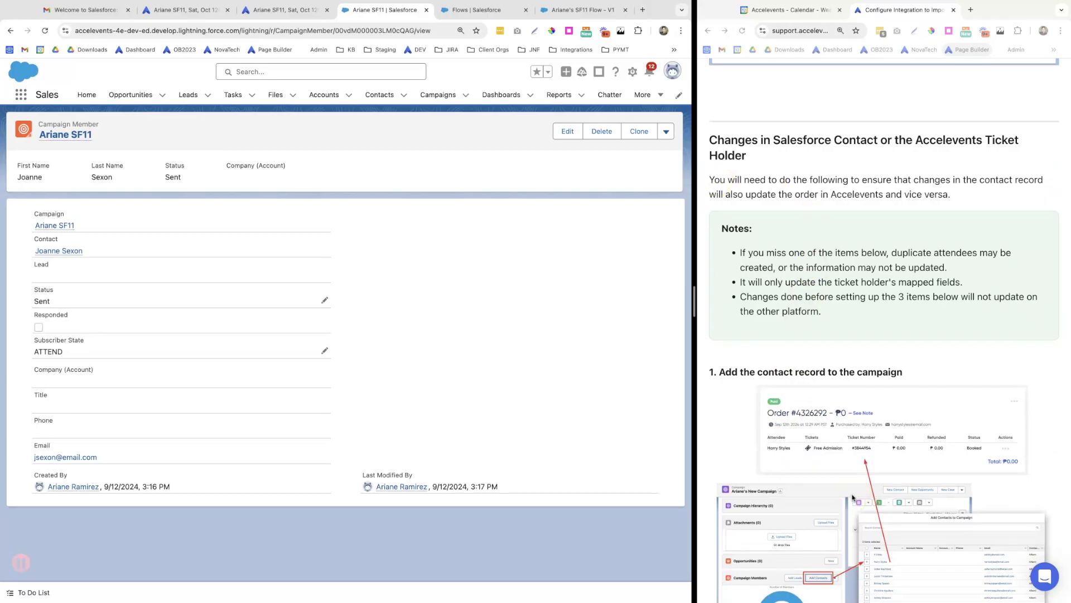
scroll(852, 496, "down", 3)
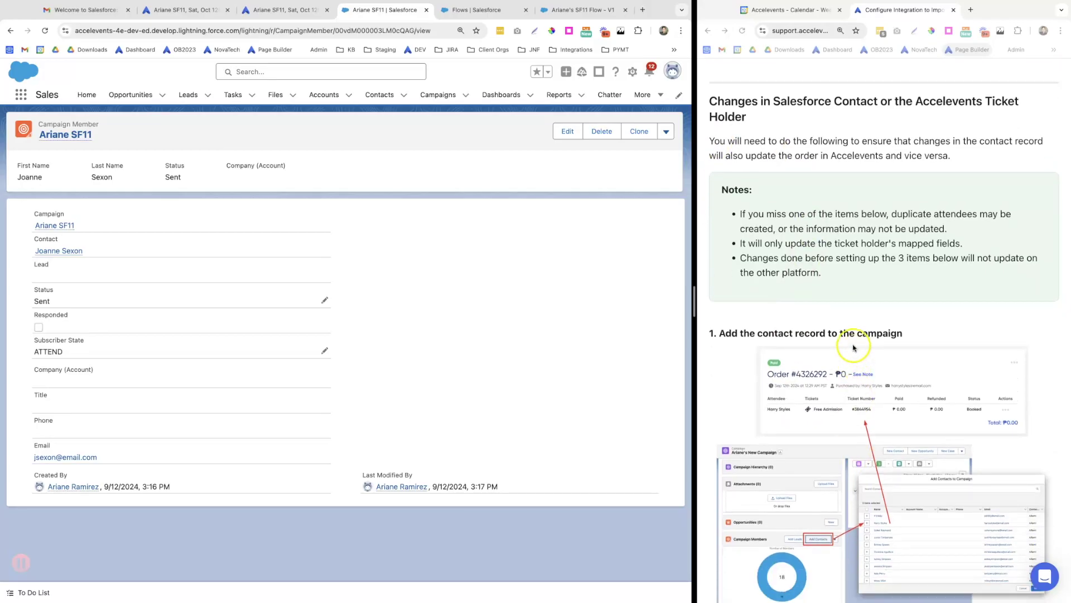
scroll(797, 486, "down", 5)
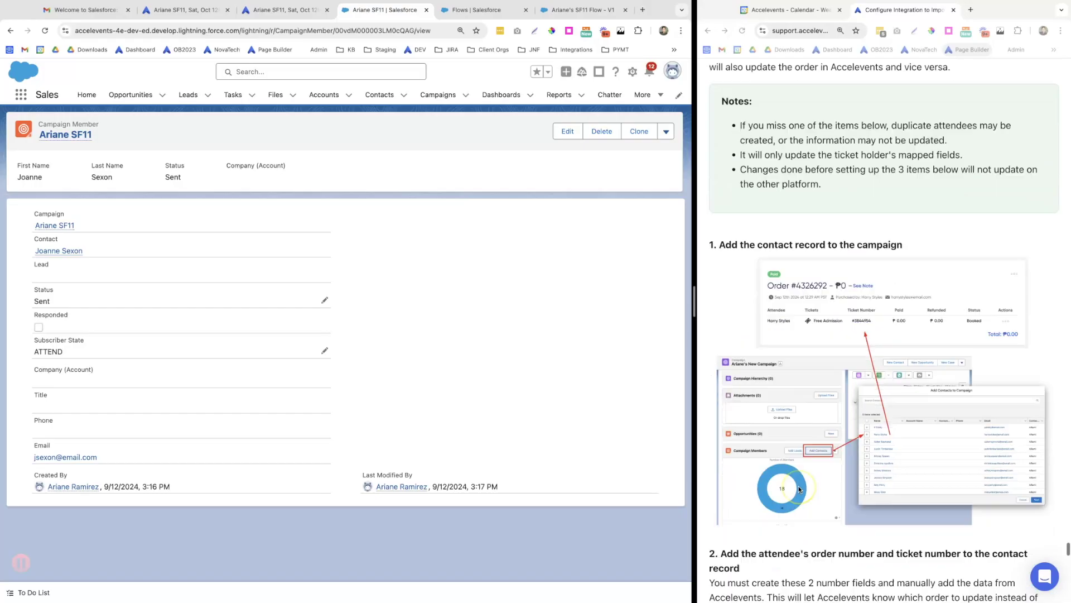
scroll(799, 489, "down", 4)
left_click(741, 280)
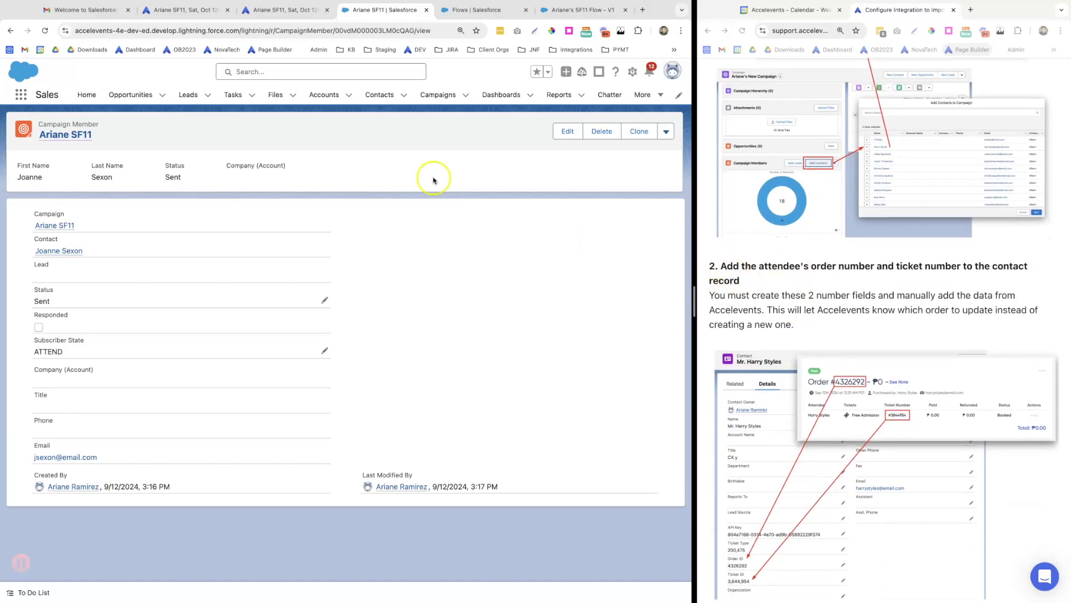
left_click(376, 95)
left_click(75, 195)
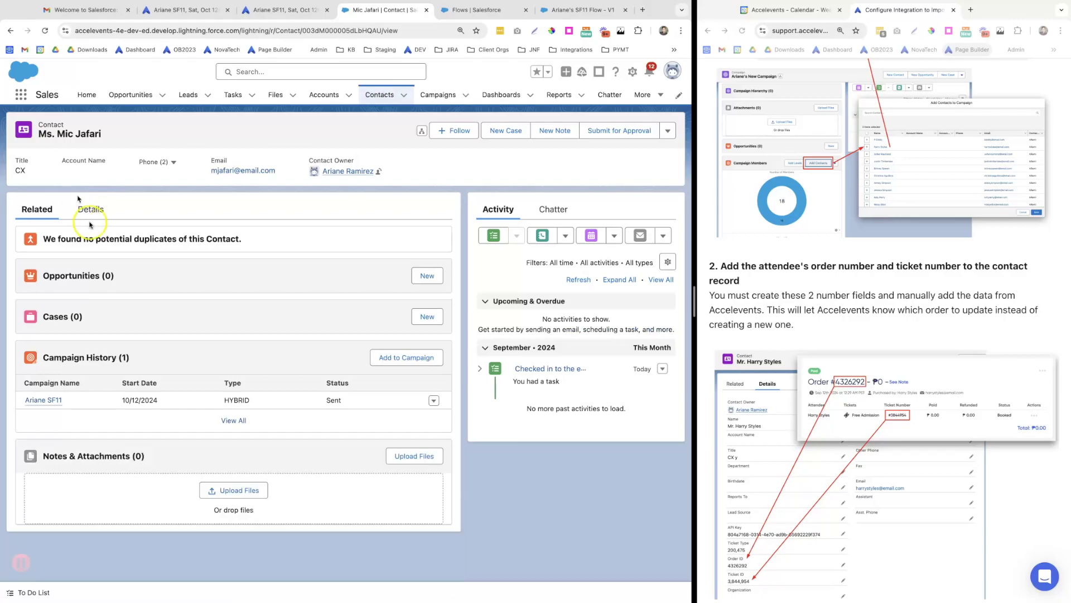
left_click(89, 209)
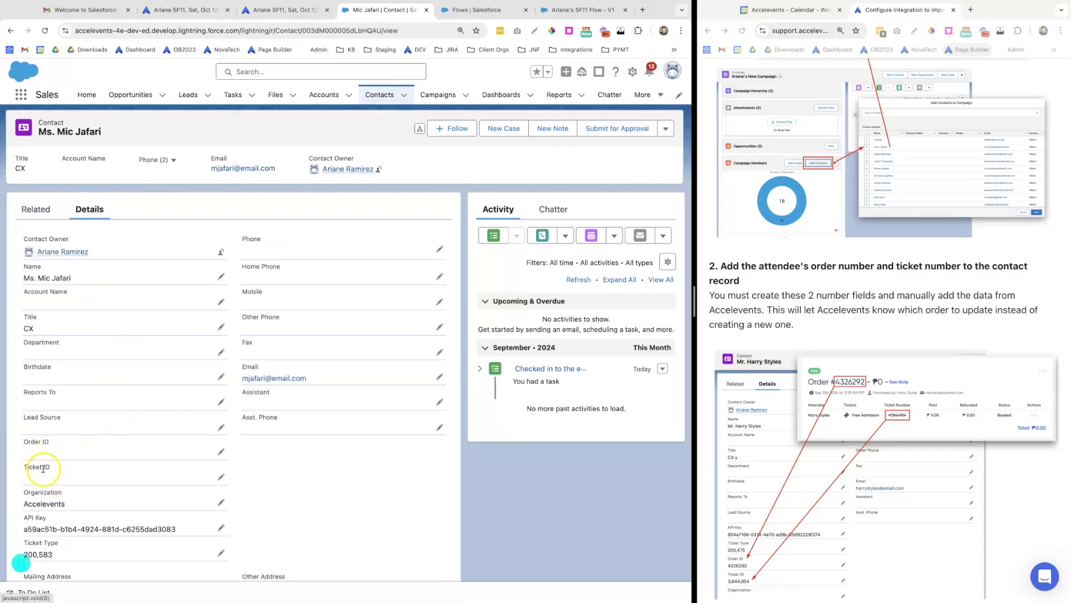
left_click(244, 10)
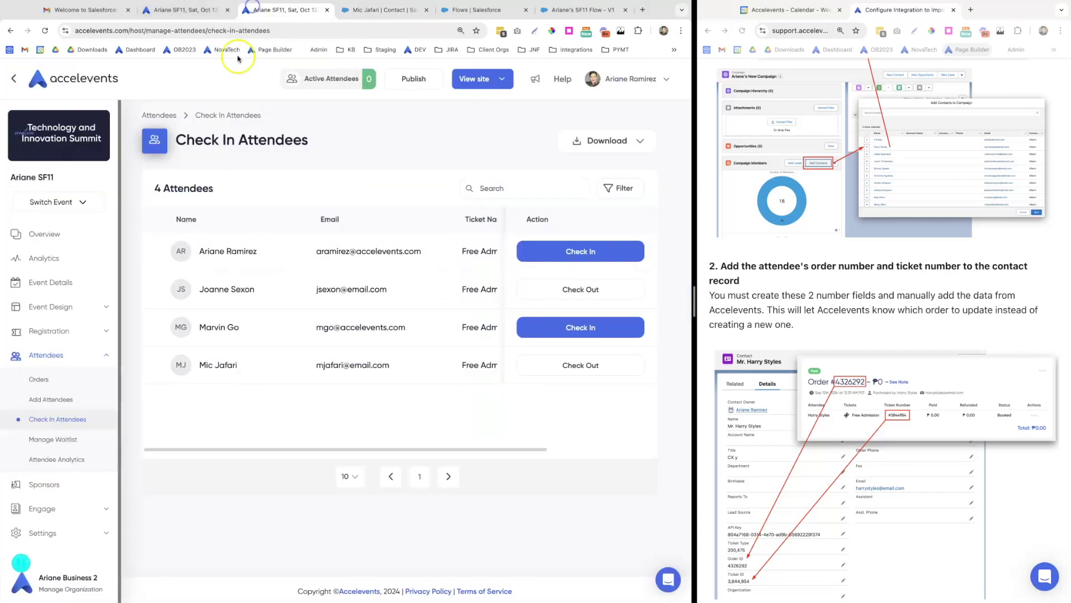
left_click(66, 385)
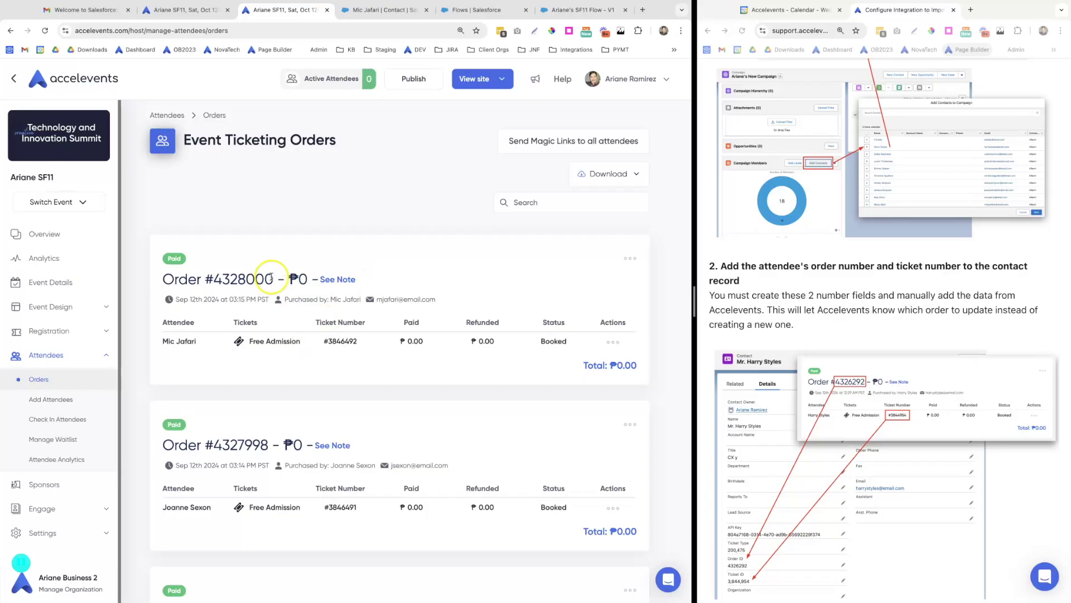
left_click_drag(273, 278, 223, 275)
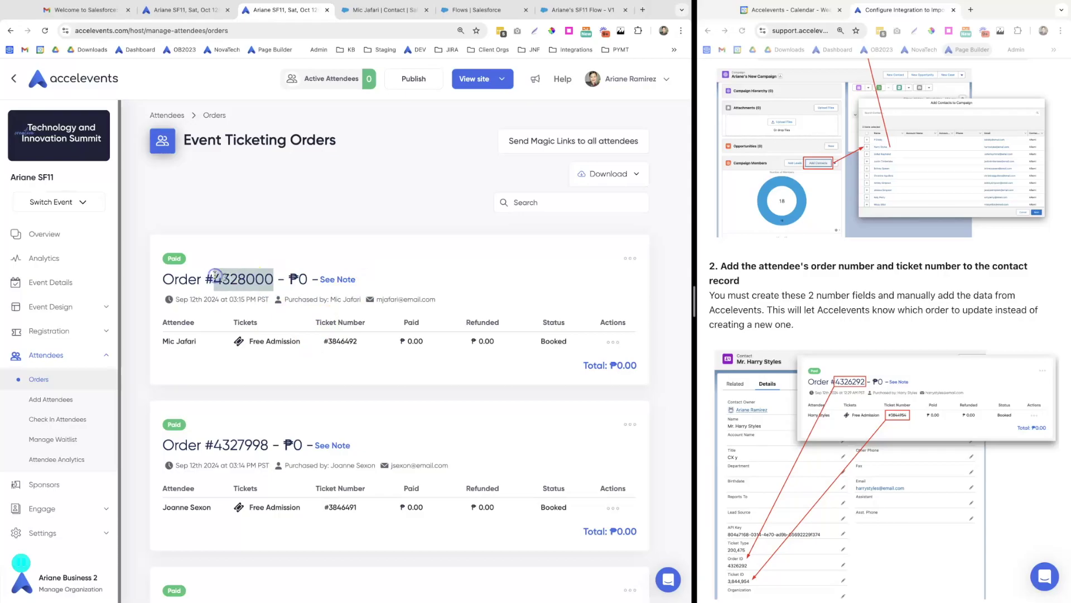
left_click(381, 12)
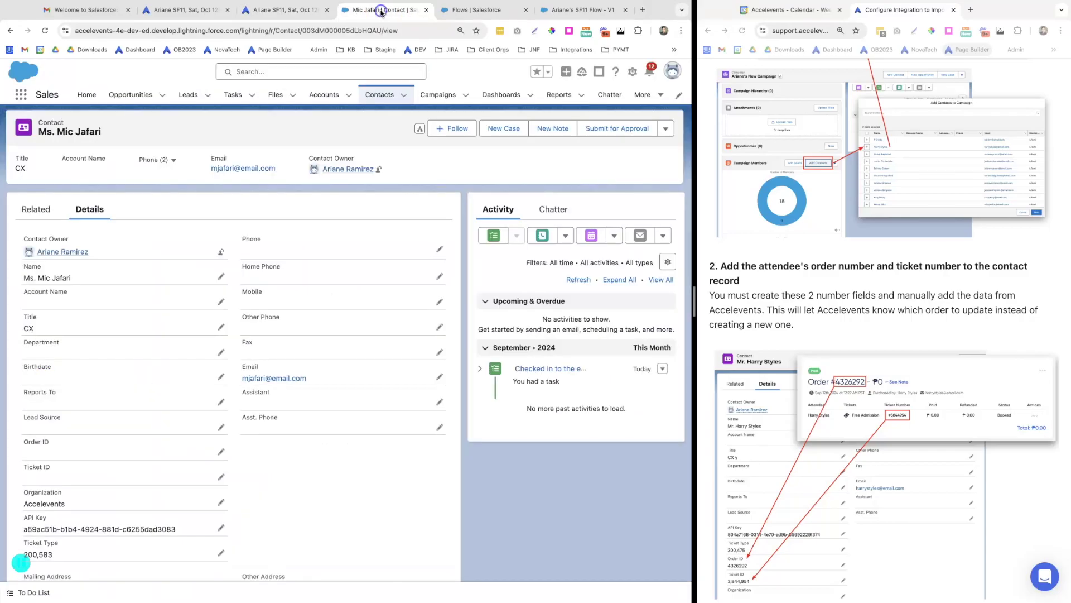
left_click(218, 453)
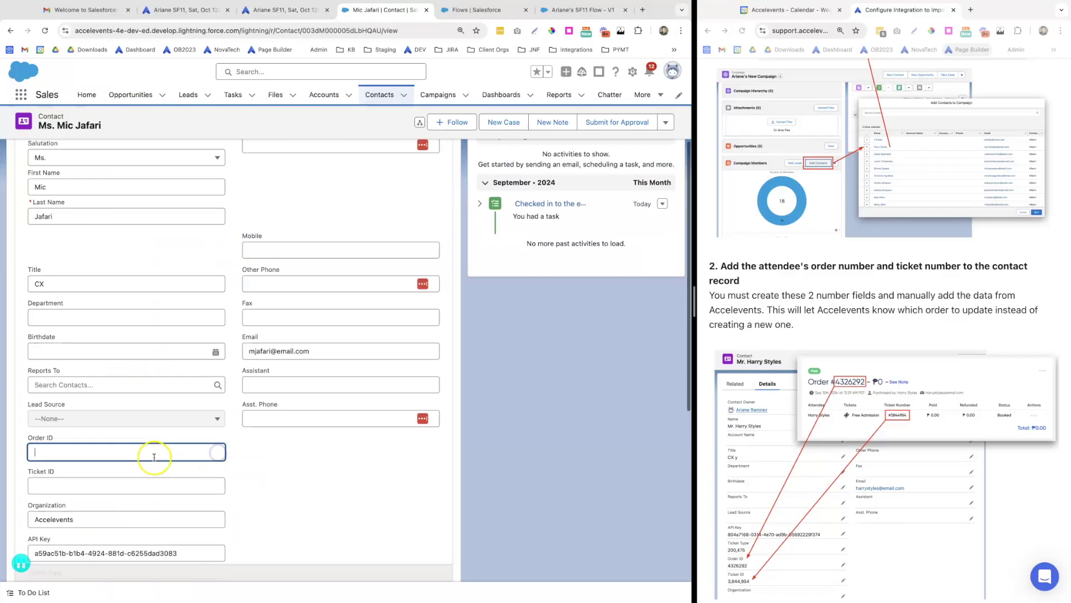
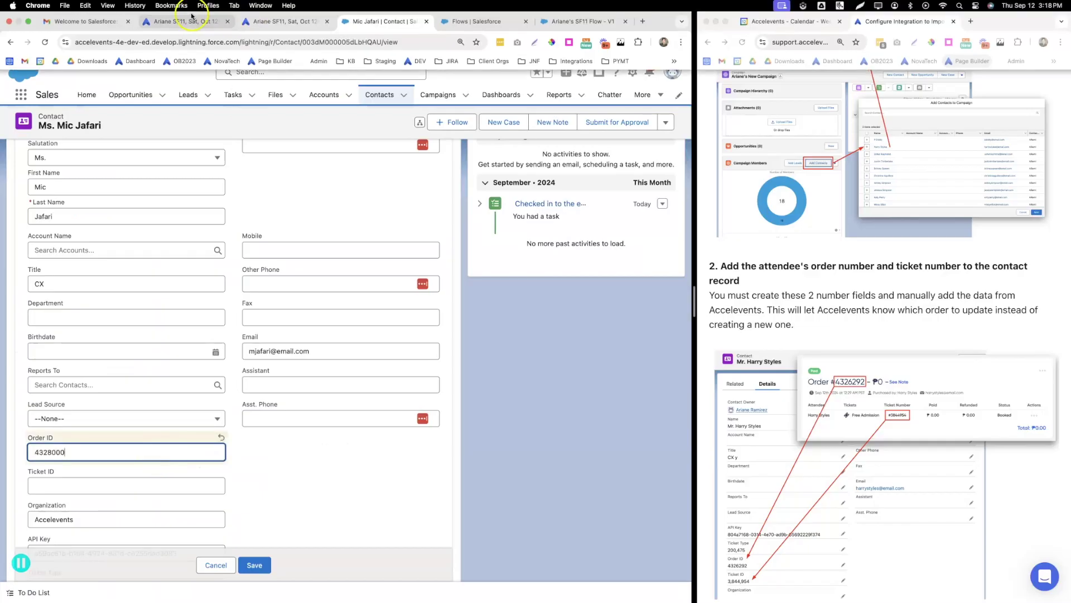
left_click(259, 23)
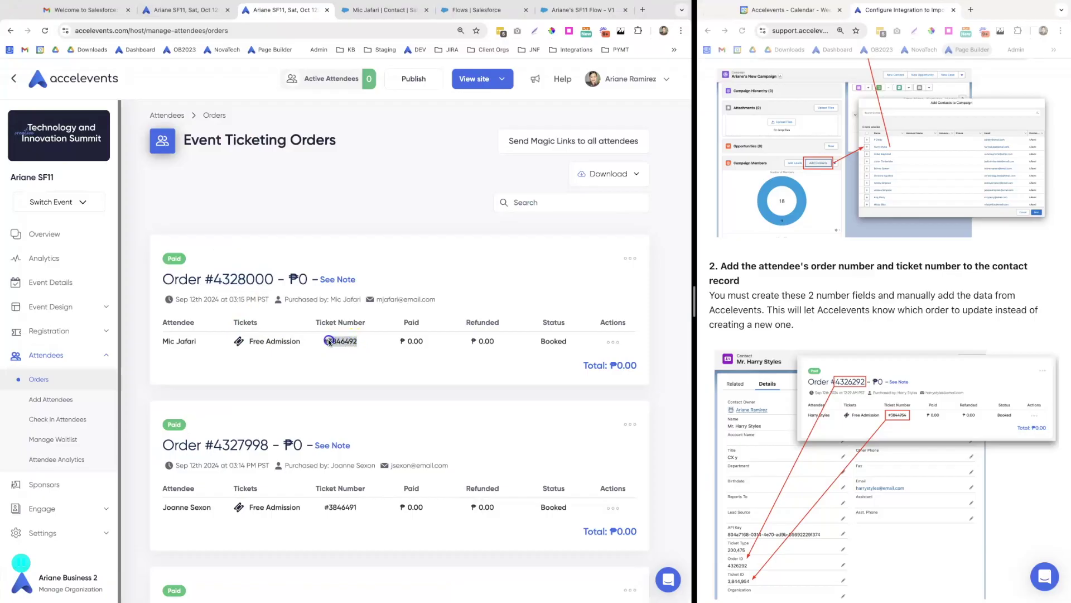
left_click(383, 21)
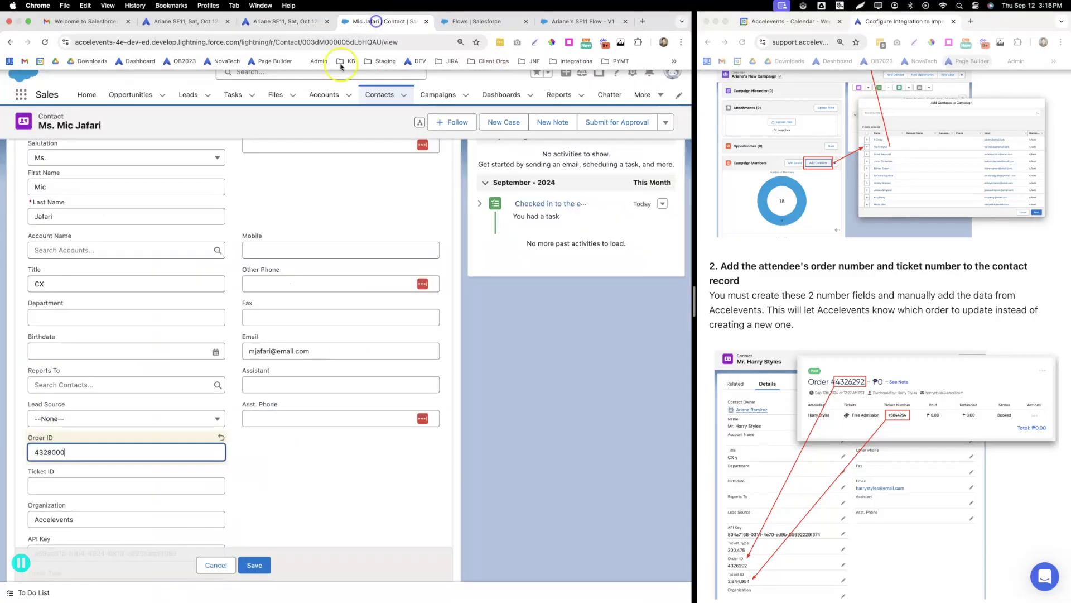
left_click(48, 488)
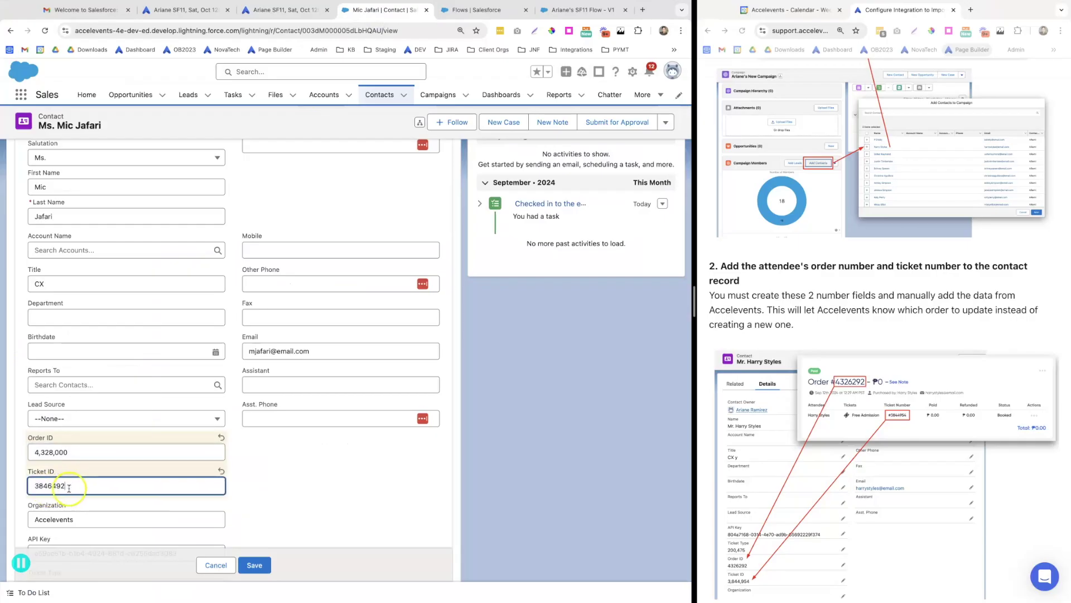
left_click(268, 483)
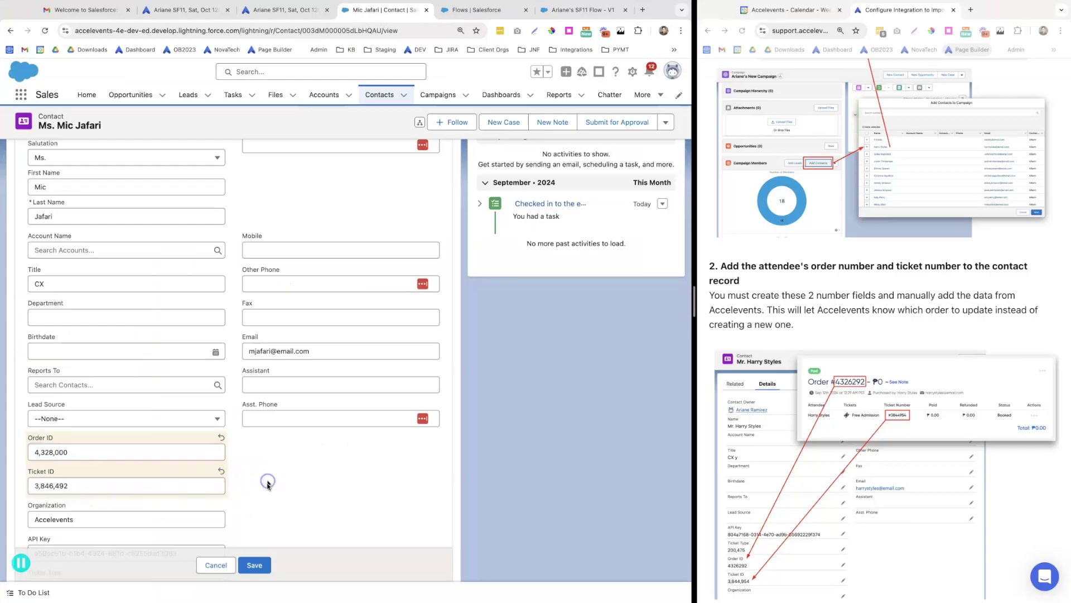
left_click(255, 565)
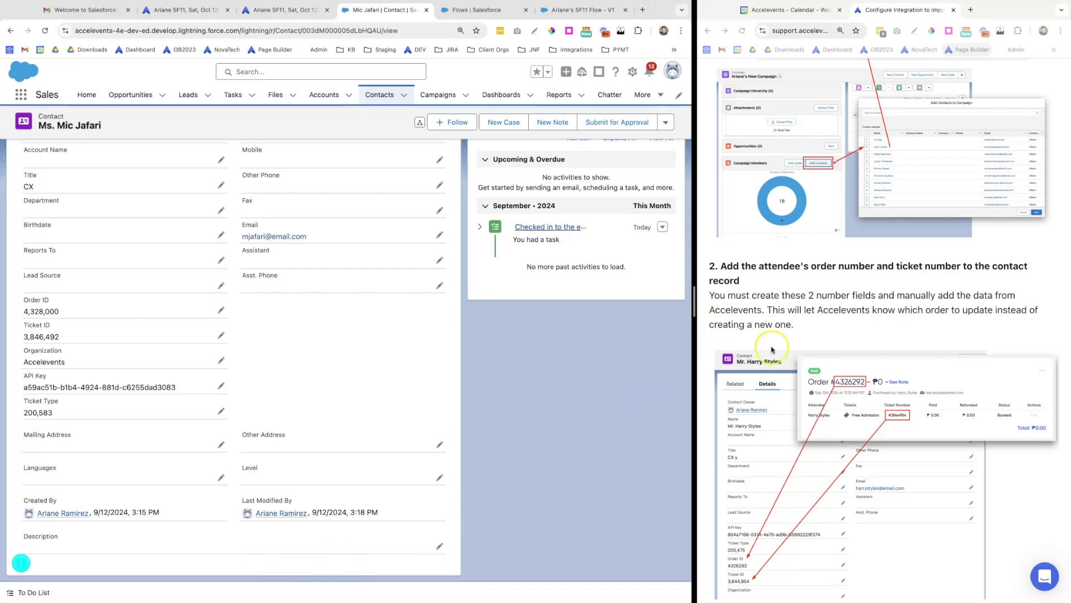
Select the 'Order Id and Ticket Id' phrase in the help article
scroll(772, 349, "down", 6)
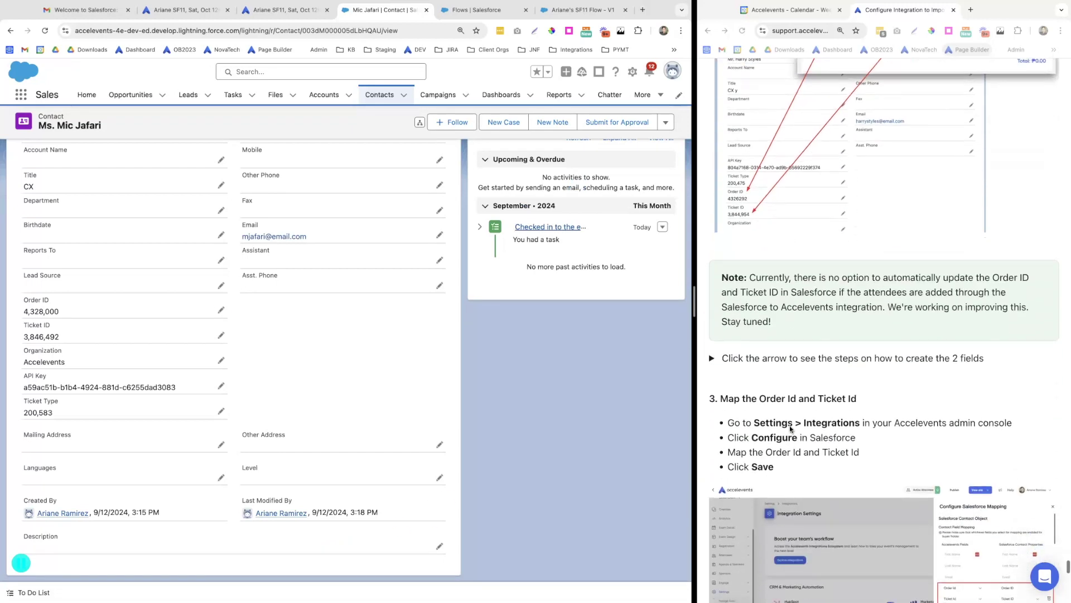
left_click(799, 375)
left_click_drag(862, 378, 759, 374)
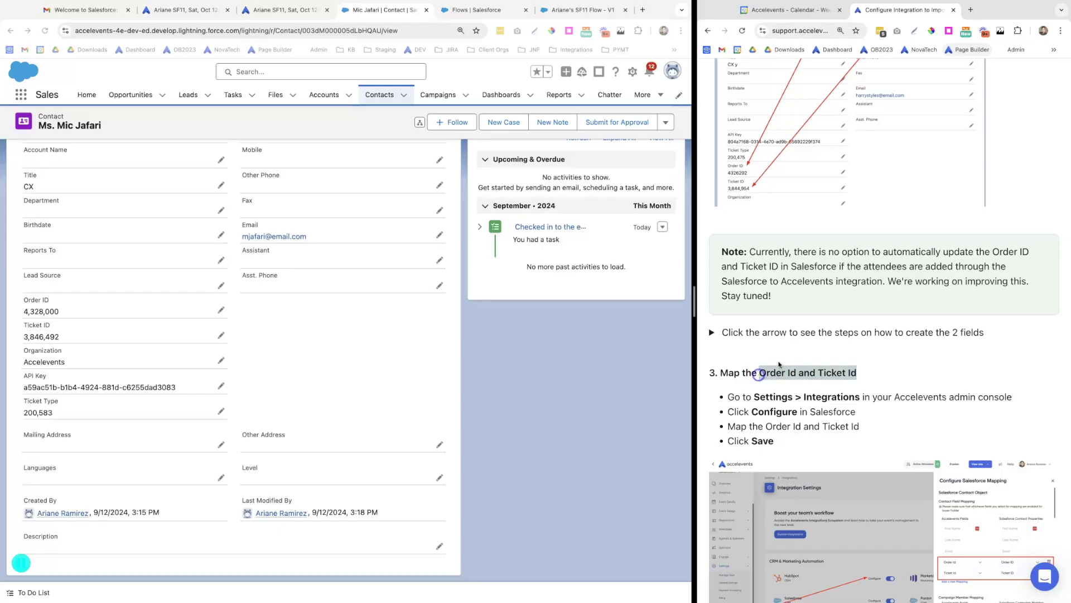
In the Salesforce mapping configuration, map Accelevents Order Id to Salesforce Order ID
left_click(282, 9)
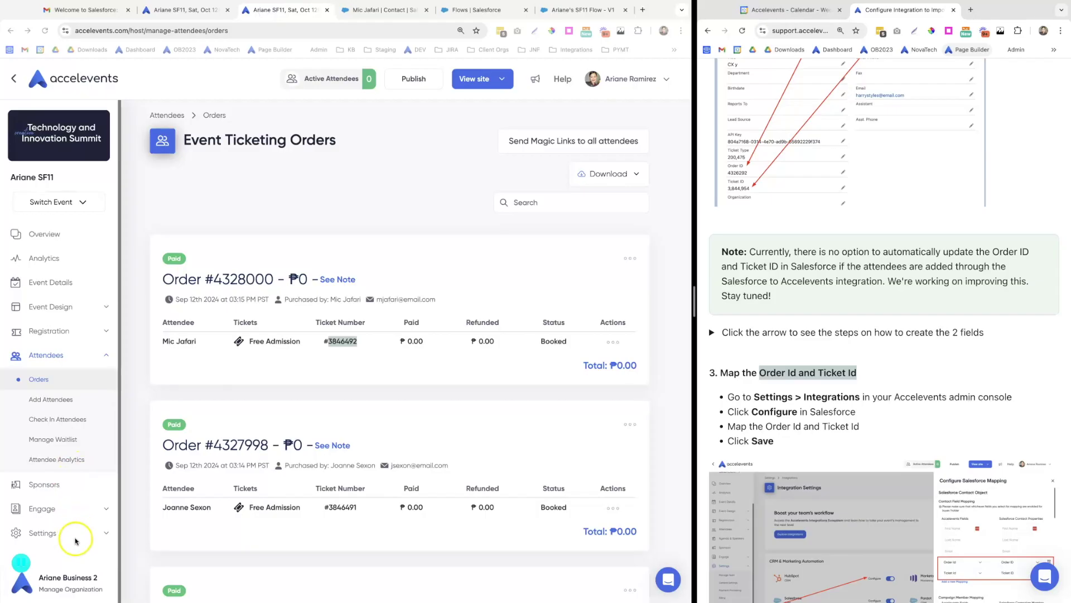
left_click(75, 540)
left_click(75, 535)
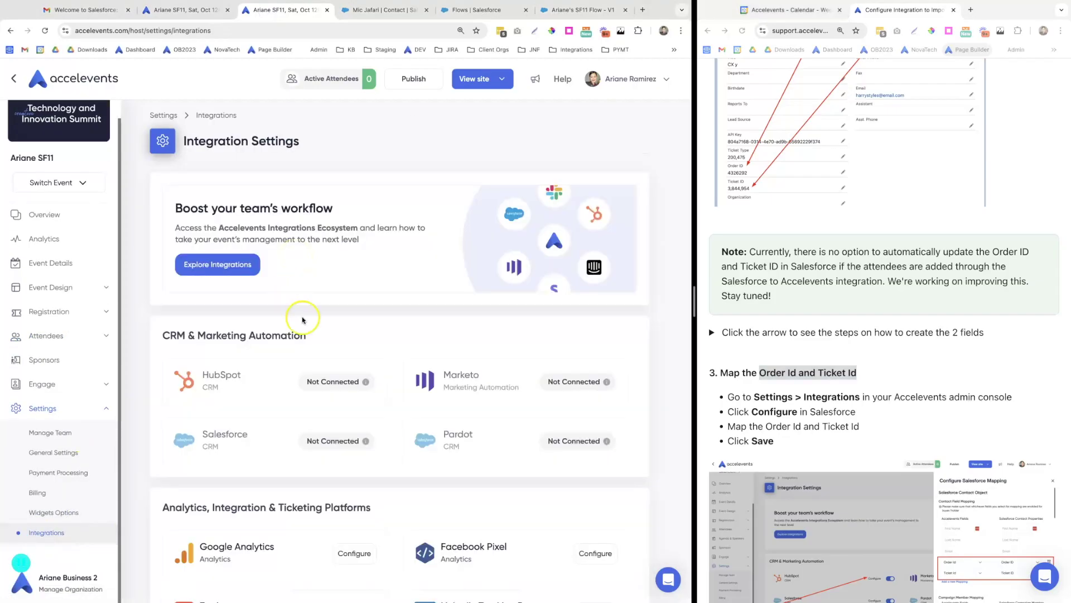
left_click(322, 440)
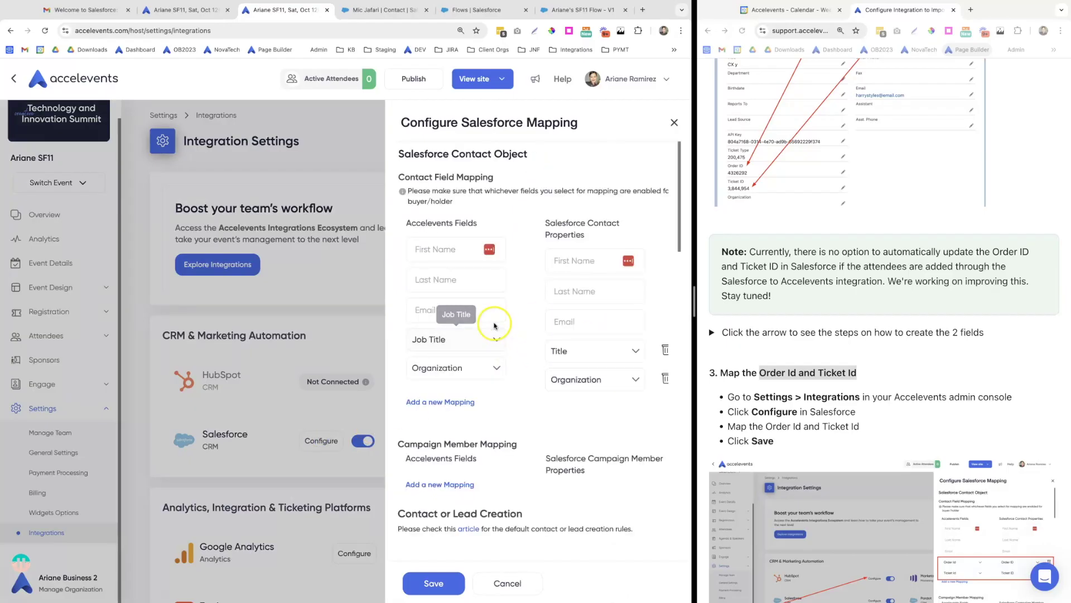
left_click(443, 402)
left_click(446, 398)
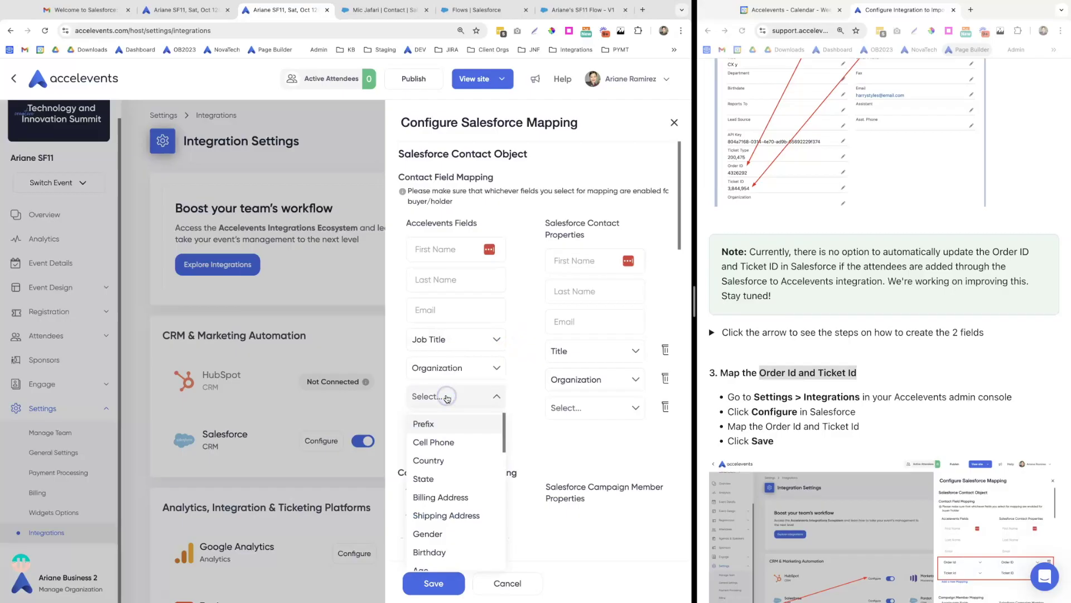
type("order")
left_click(445, 422)
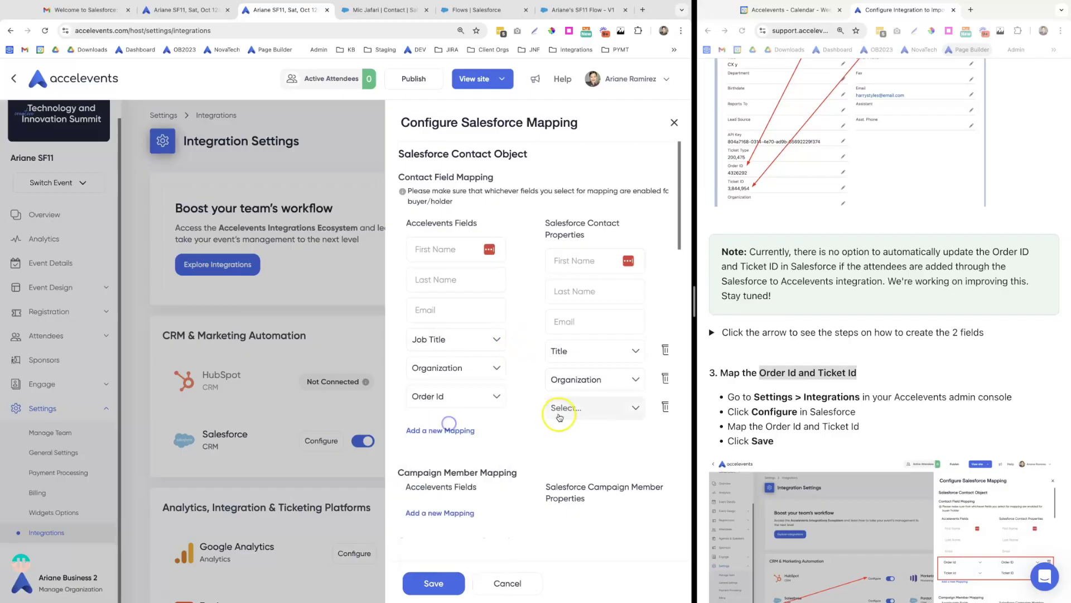
left_click(562, 409)
type("order")
left_click(570, 434)
Map Ticket Id to the Salesforce Ticket ID field and save the mapping
left_click(419, 430)
left_click(466, 425)
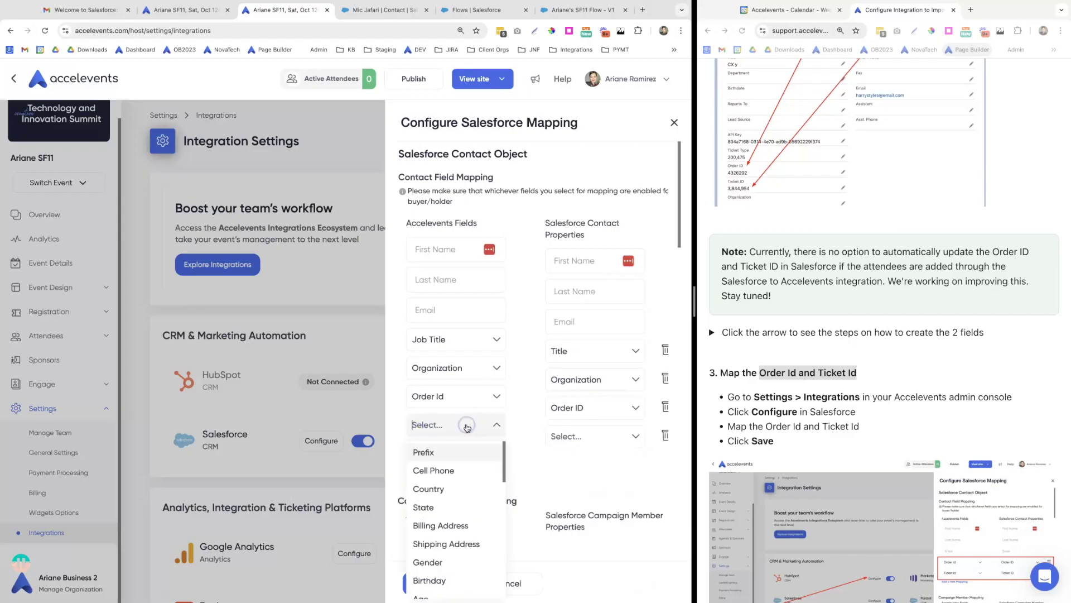
type("tic")
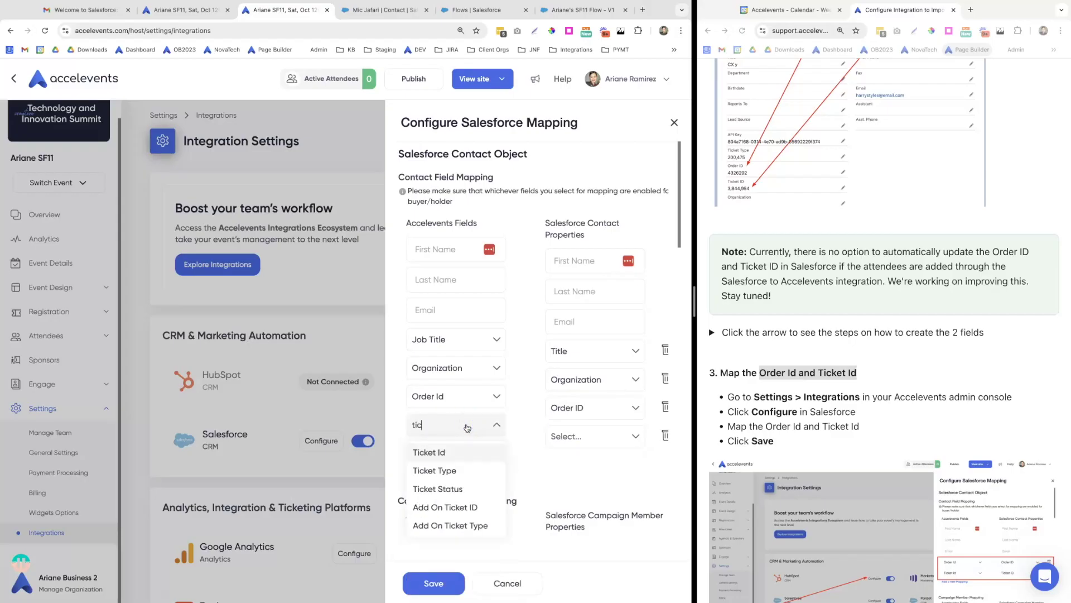
left_click(454, 452)
left_click(566, 438)
type("tick")
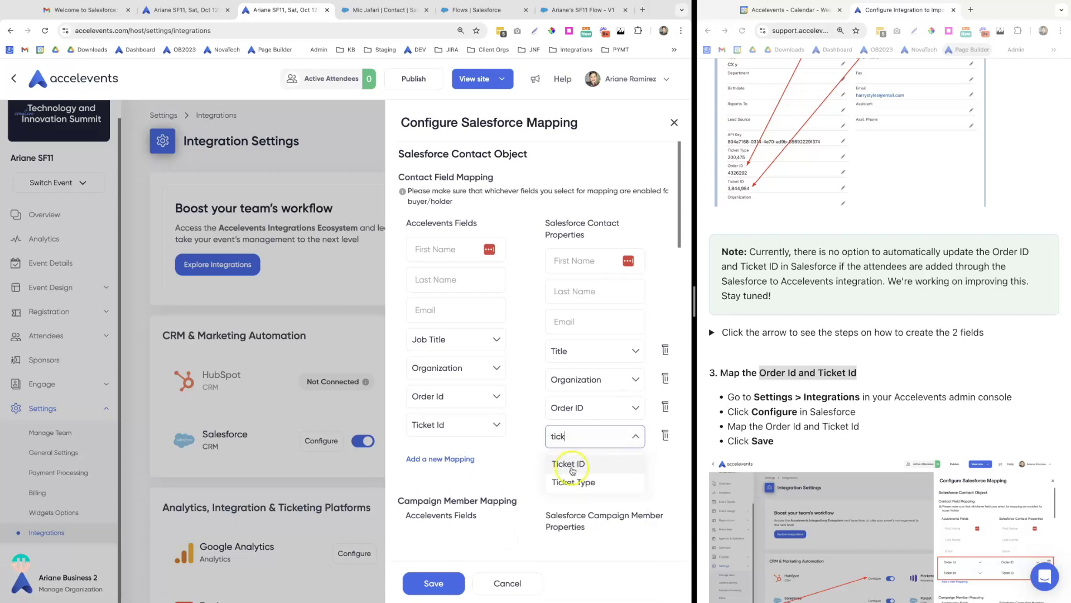
left_click(567, 463)
left_click(442, 588)
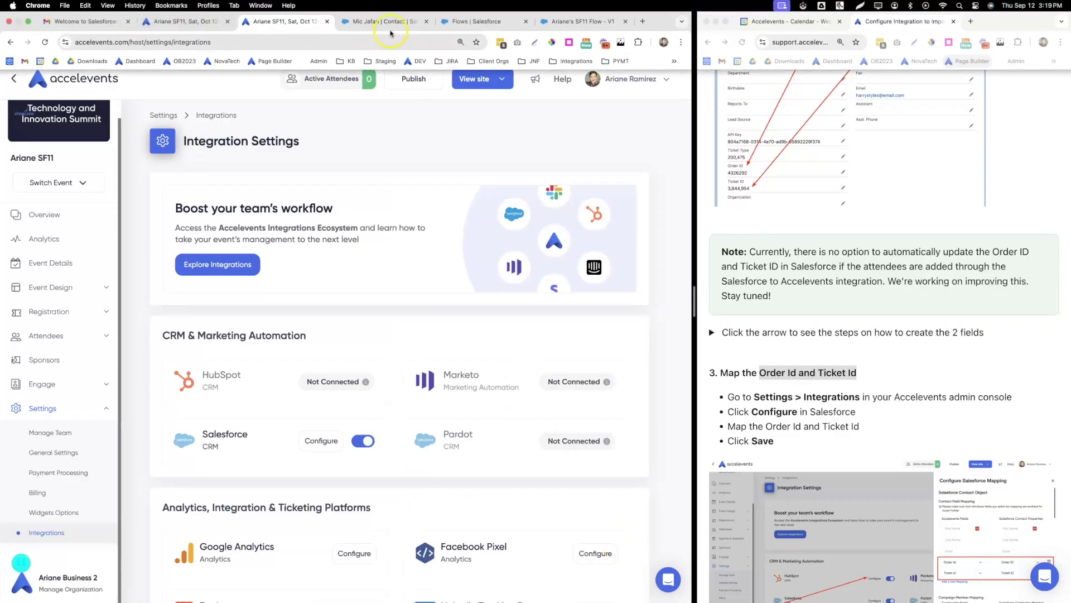
Replace the contact's title CX with Customer Success and save the record
left_click(380, 21)
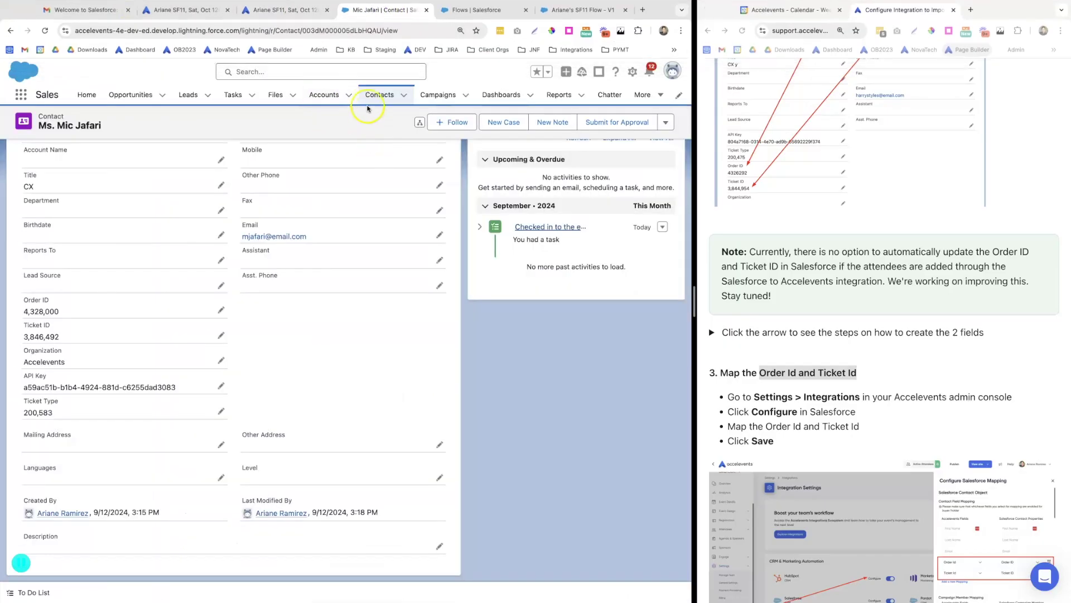
scroll(136, 301, "up", 2)
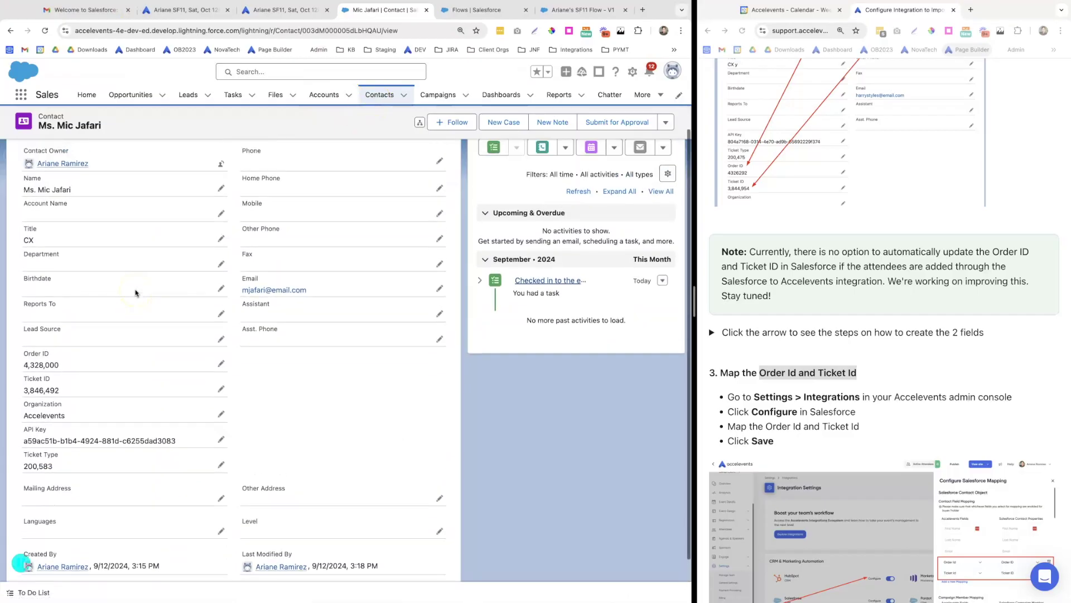
left_click(217, 245)
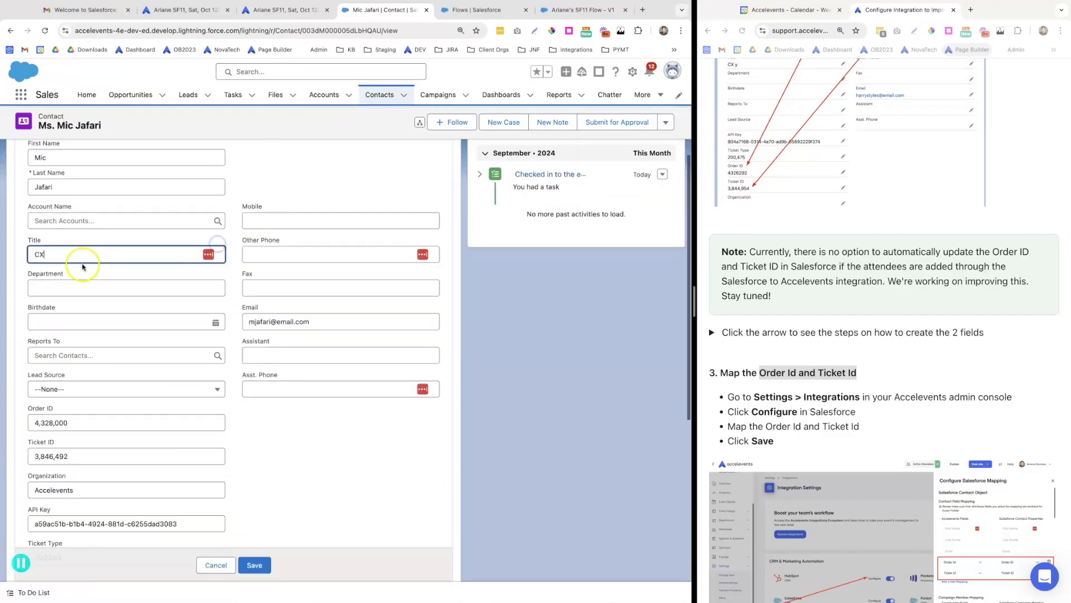
type("Customer Success")
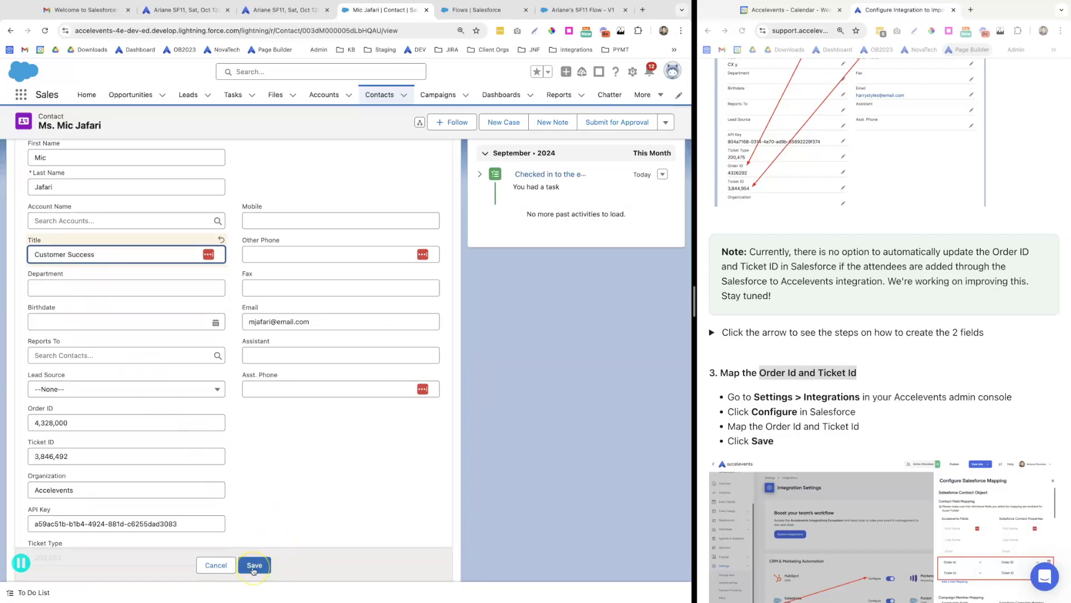
left_click(254, 565)
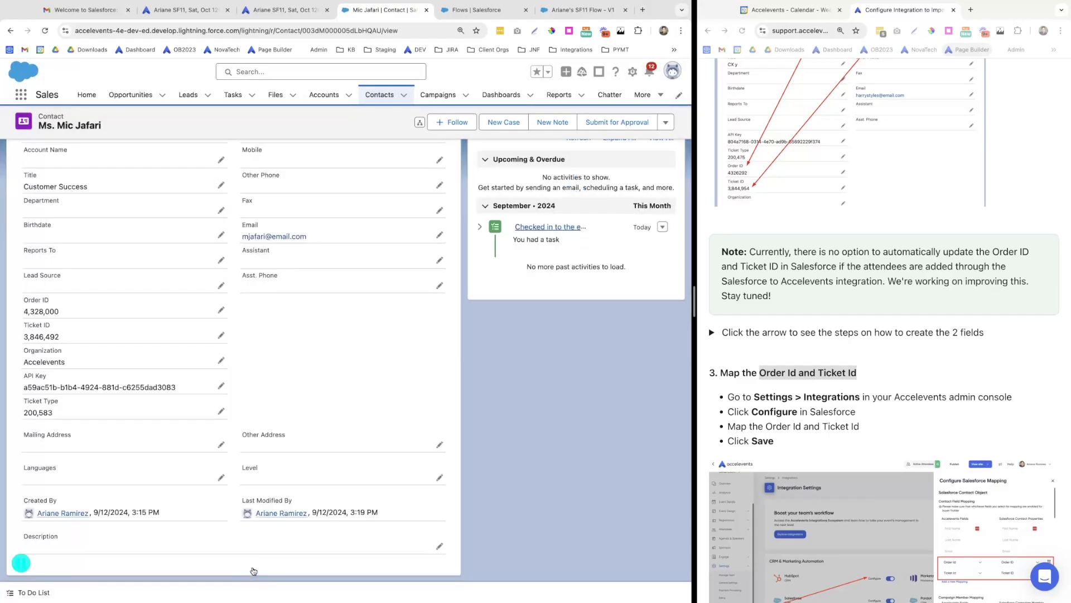
left_click(267, 10)
left_click(44, 37)
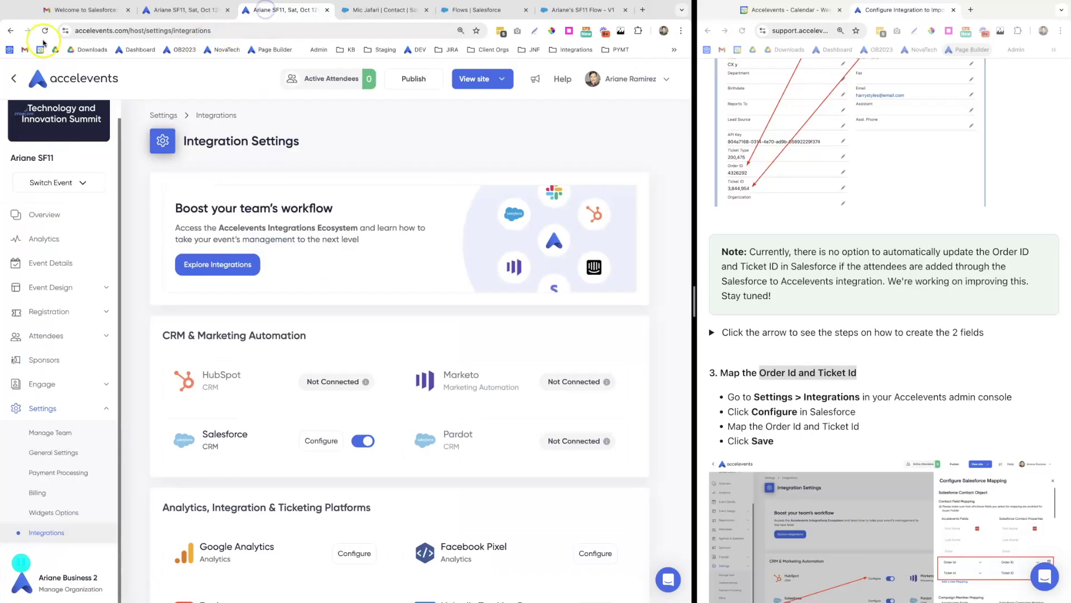
left_click(47, 355)
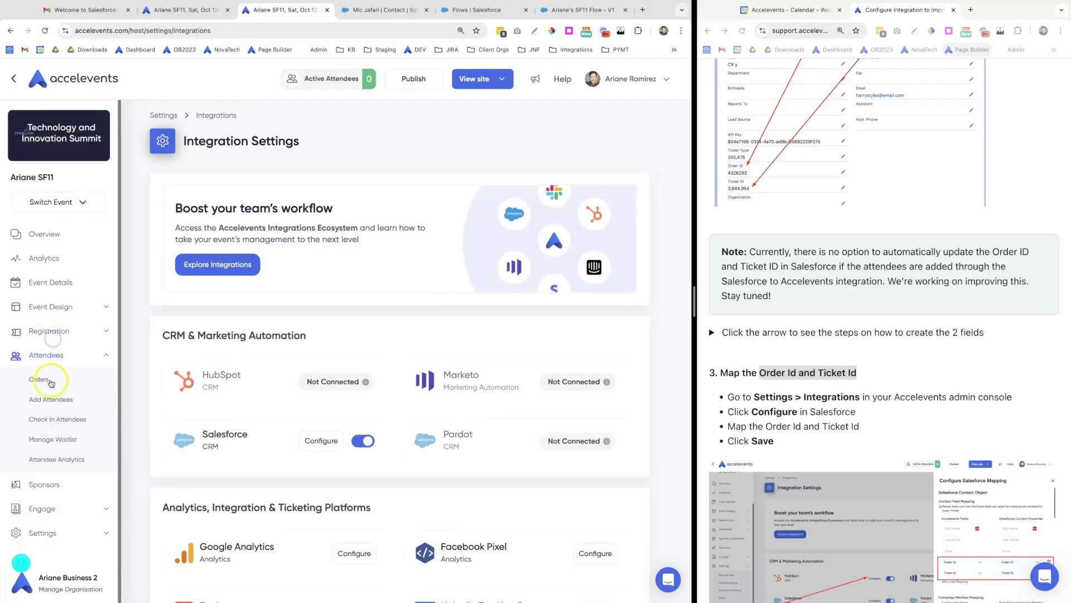
left_click(49, 384)
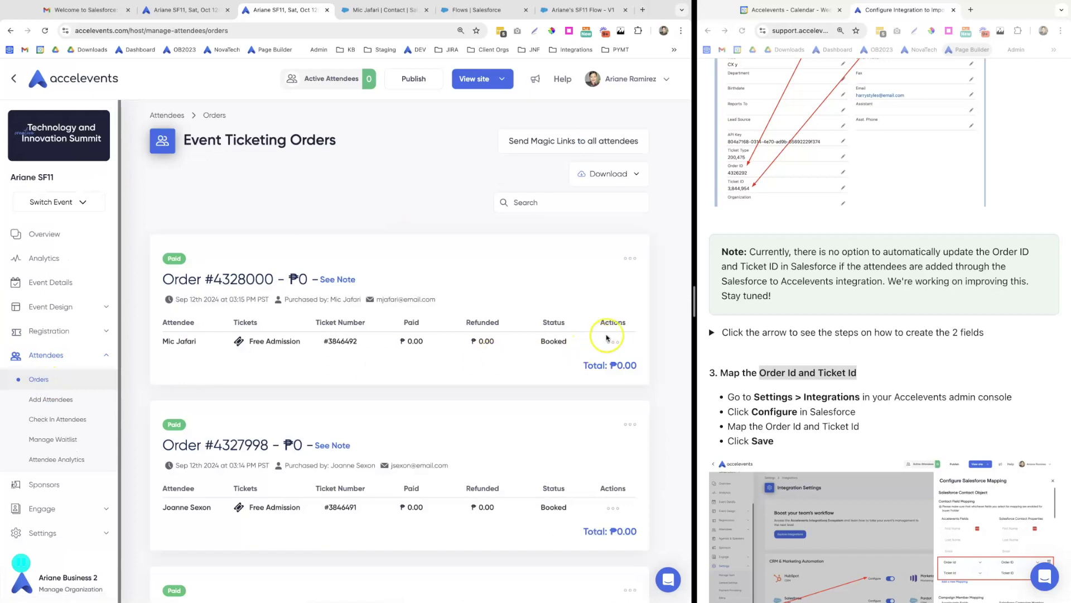
left_click(613, 342)
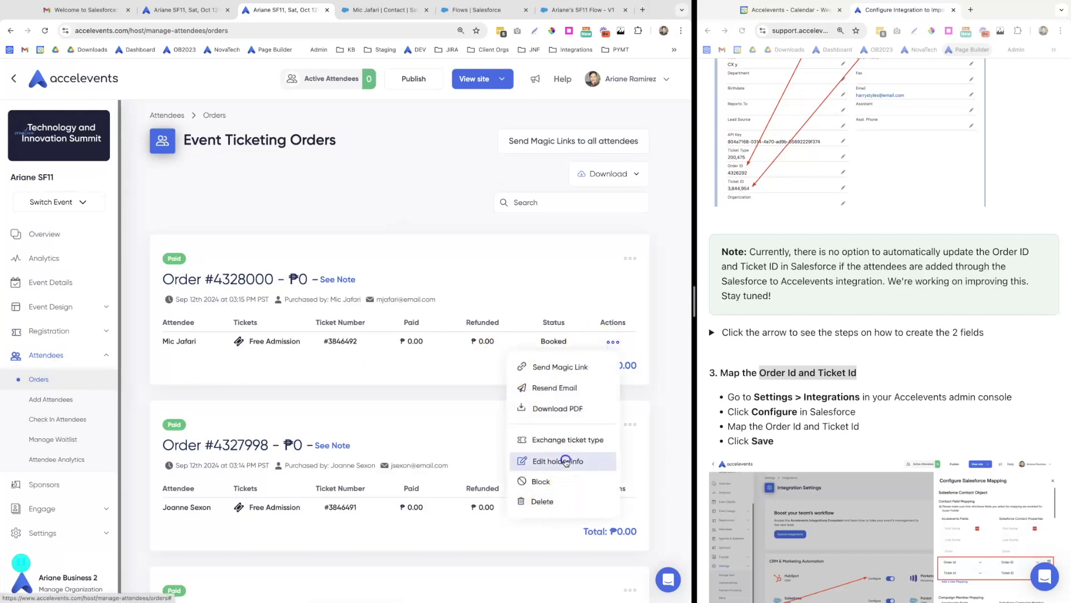
left_click(566, 462)
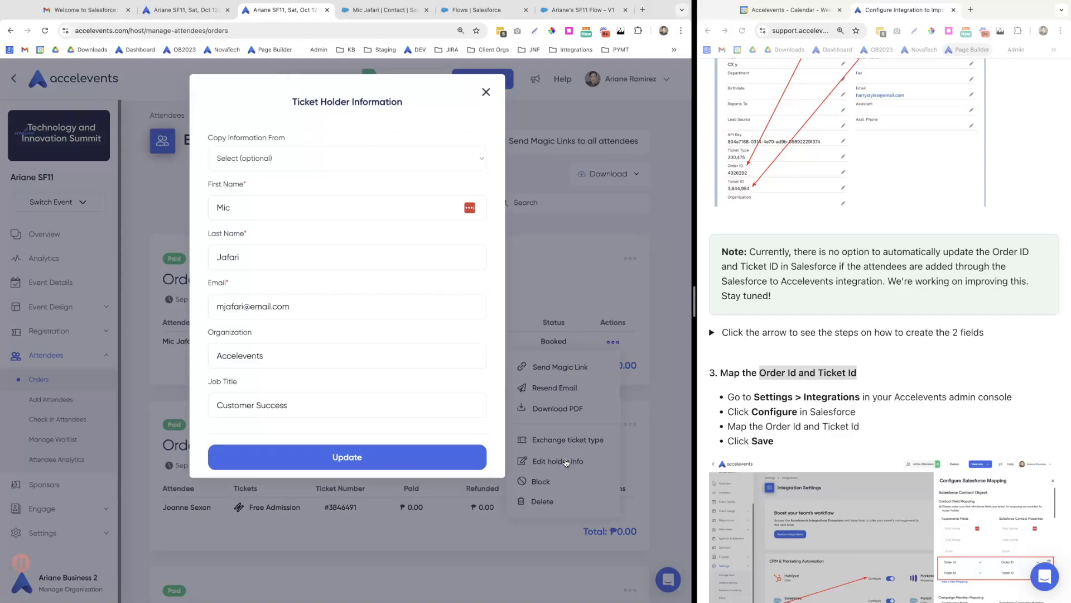
Replace the holder's organization Accelevents with Ascott Limited
left_click(293, 404)
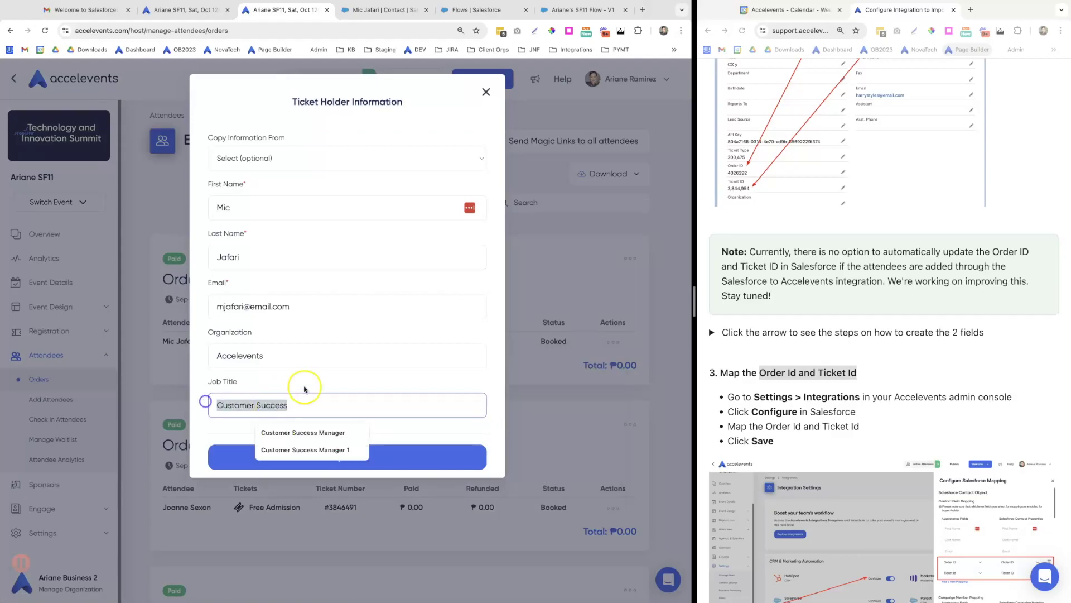
left_click(329, 383)
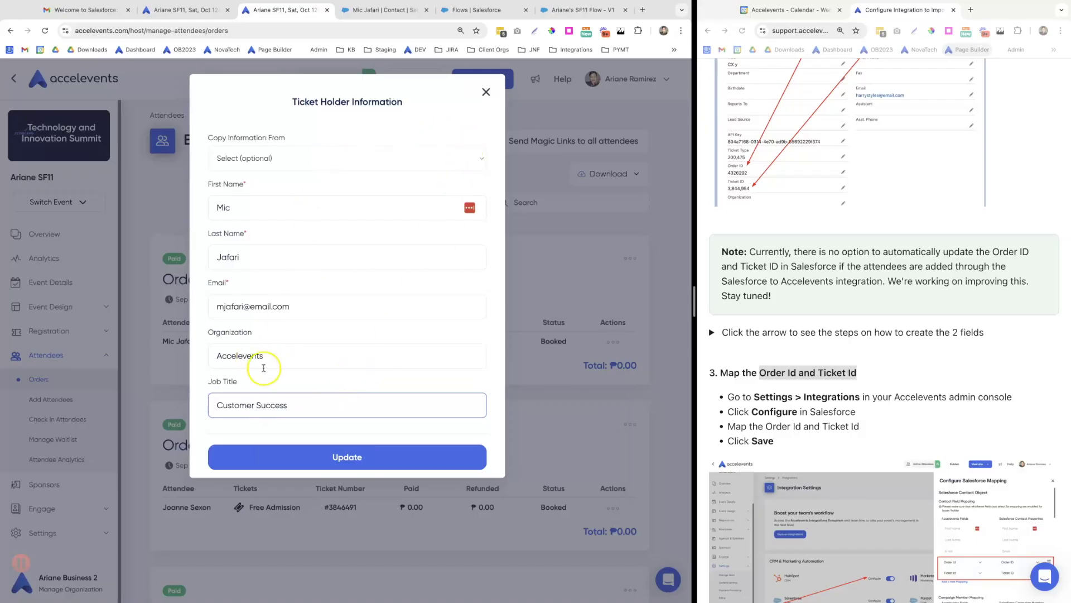
left_click(273, 355)
left_click_drag(273, 355, 208, 353)
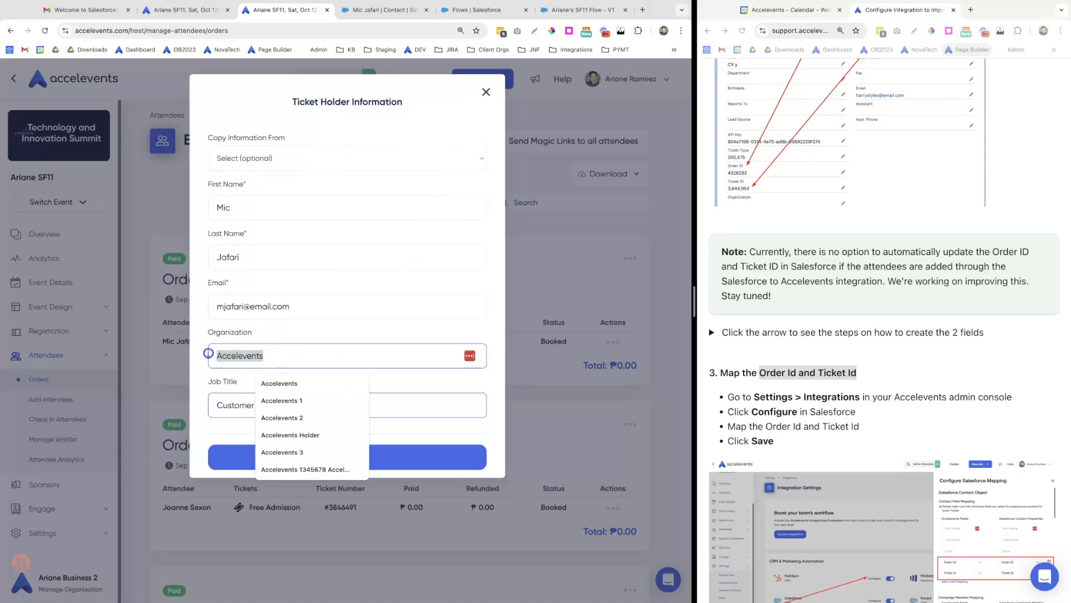
type("Ascott")
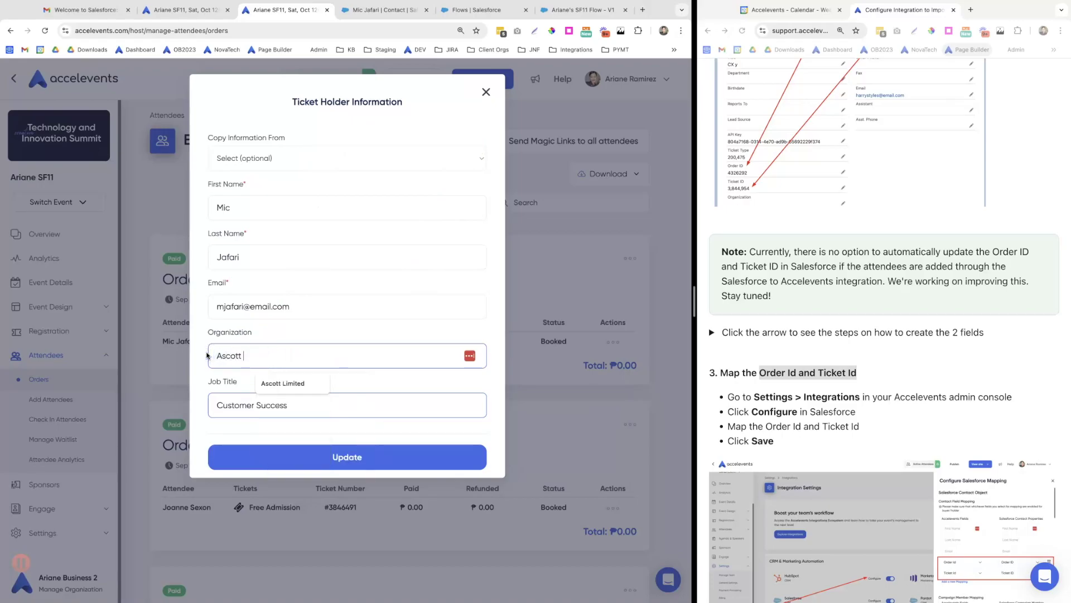
left_click(279, 383)
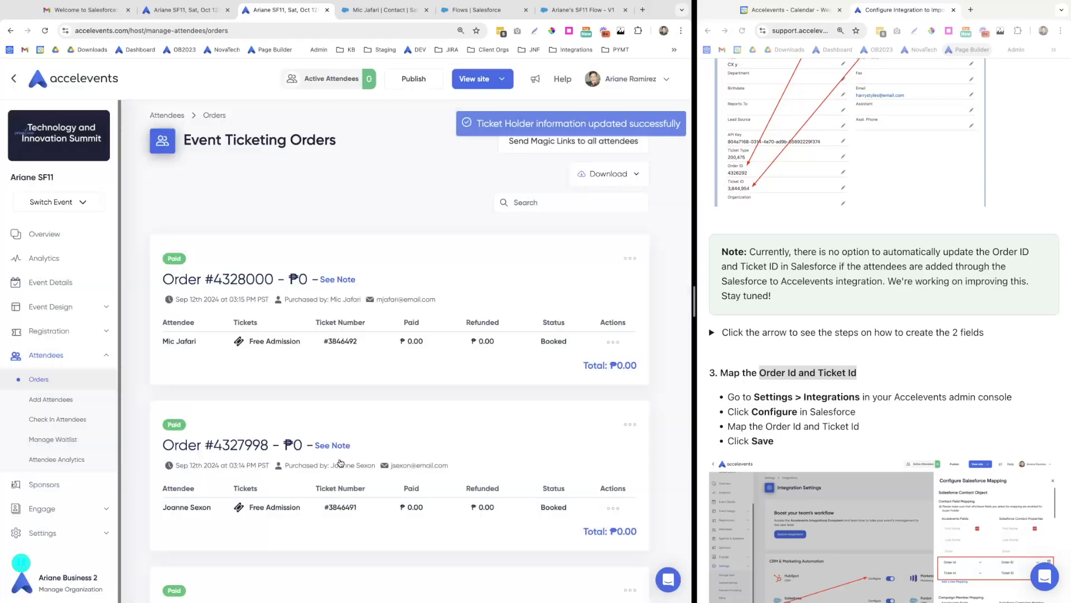
left_click(389, 11)
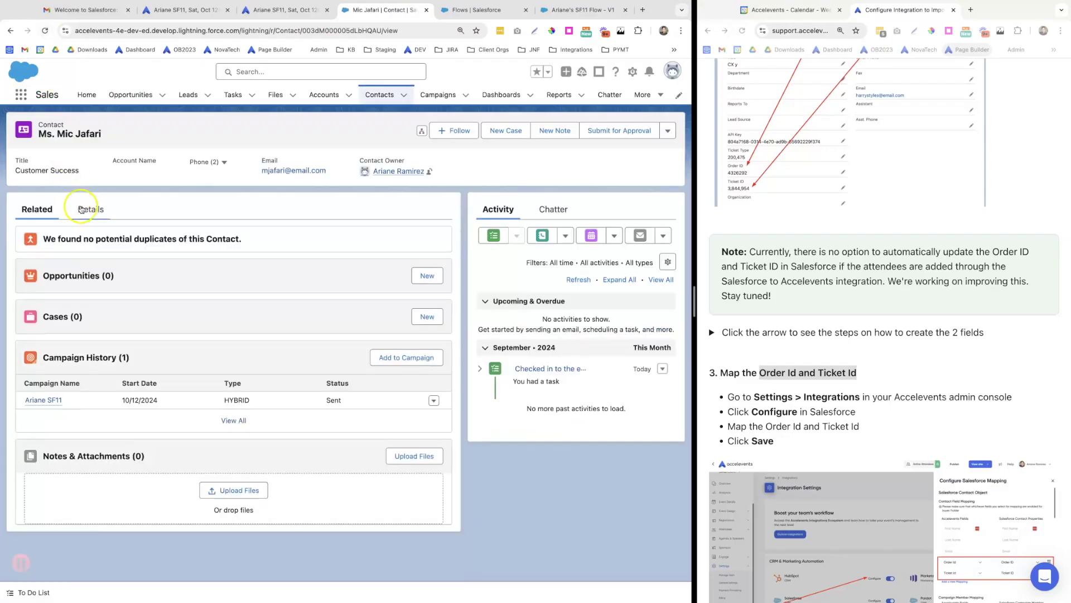
Show the contact's Details and check that Organization reads Ascott Limited
left_click(84, 209)
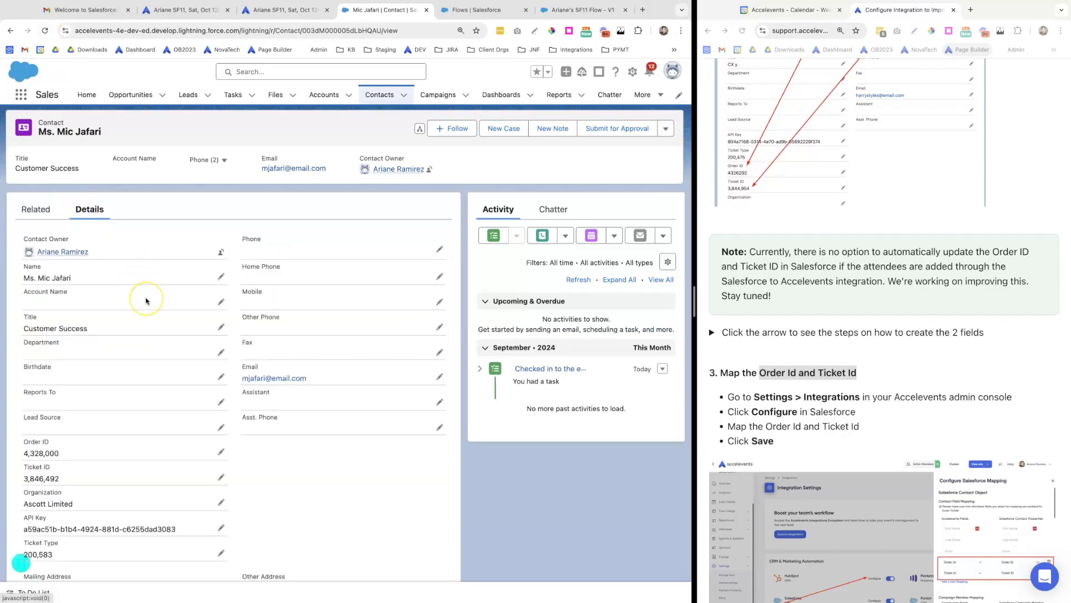
scroll(146, 300, "down", 3)
left_click_drag(81, 400, 22, 397)
left_click(530, 440)
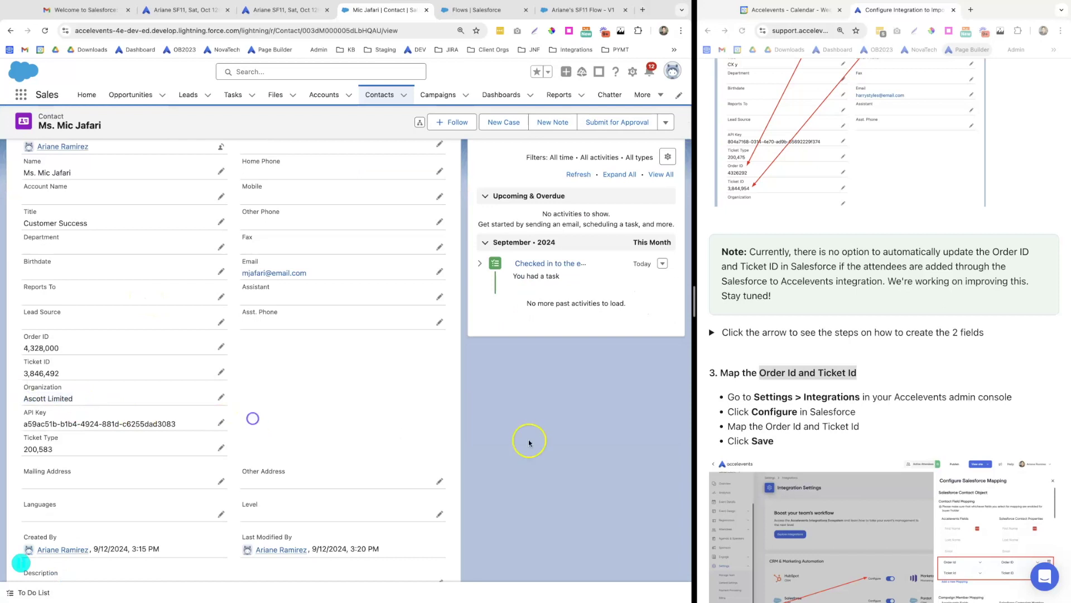
scroll(748, 441, "down", 3)
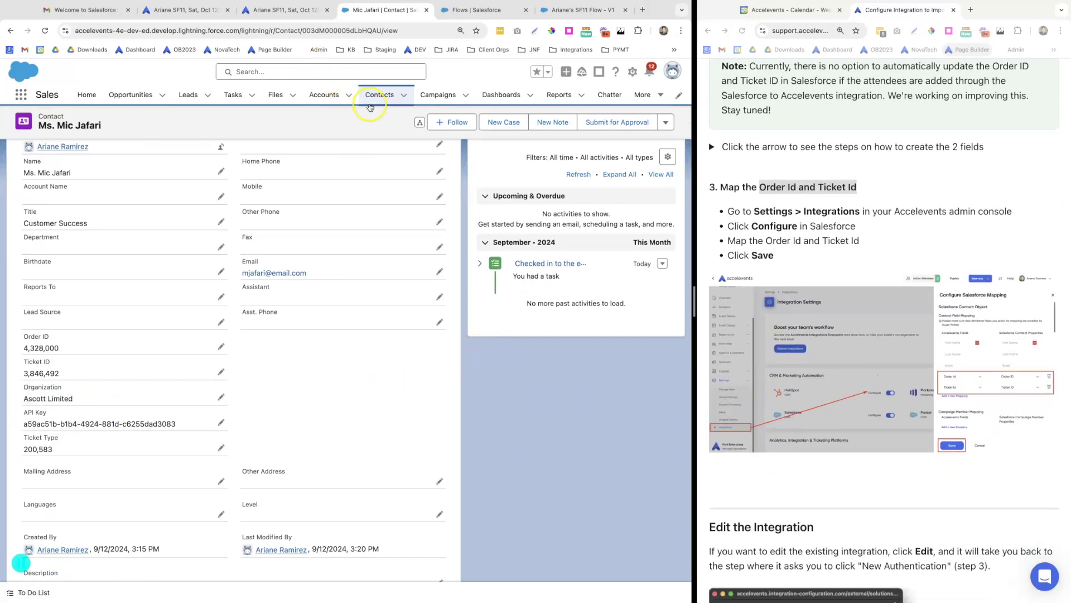
Start a new campaign from the Salesforce Campaigns list
left_click(435, 95)
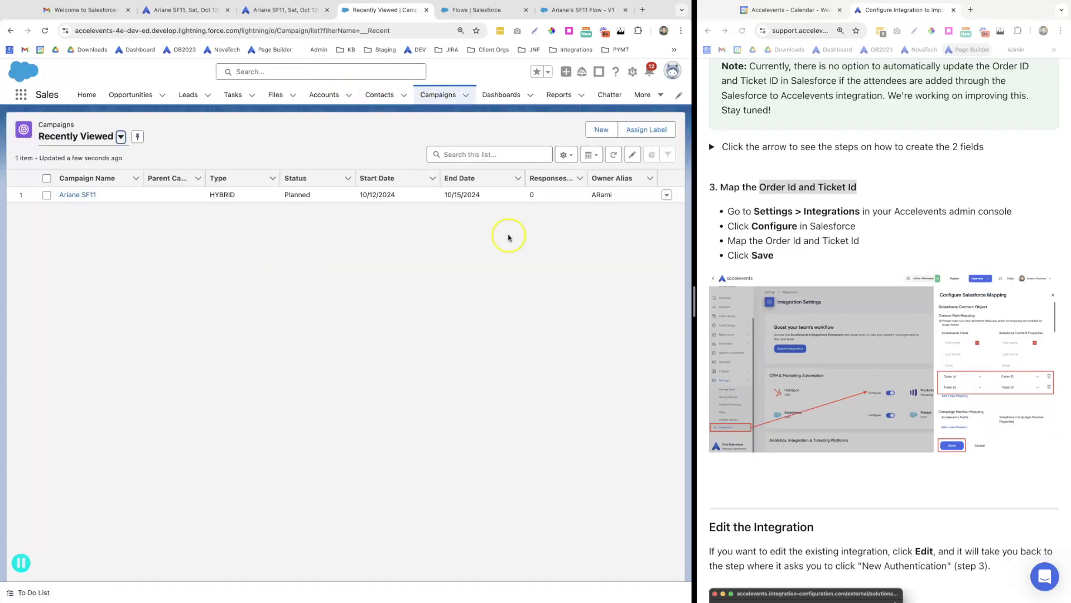
left_click(602, 131)
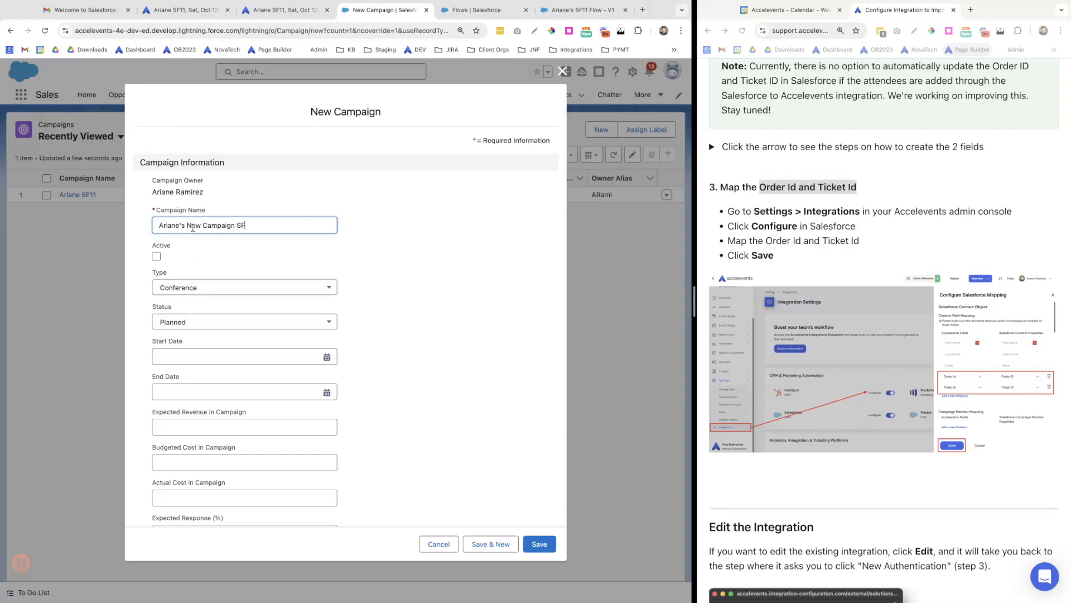
scroll(256, 269, "down", 5)
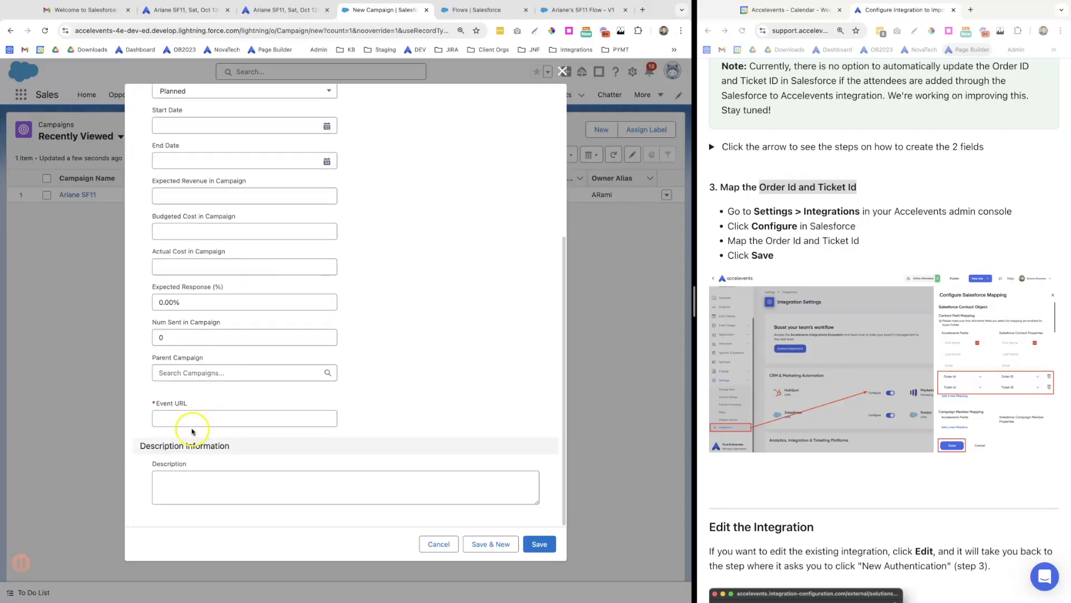
Copy the event's public page URL into the campaign's Event URL field and save
left_click(293, 11)
left_click(470, 79)
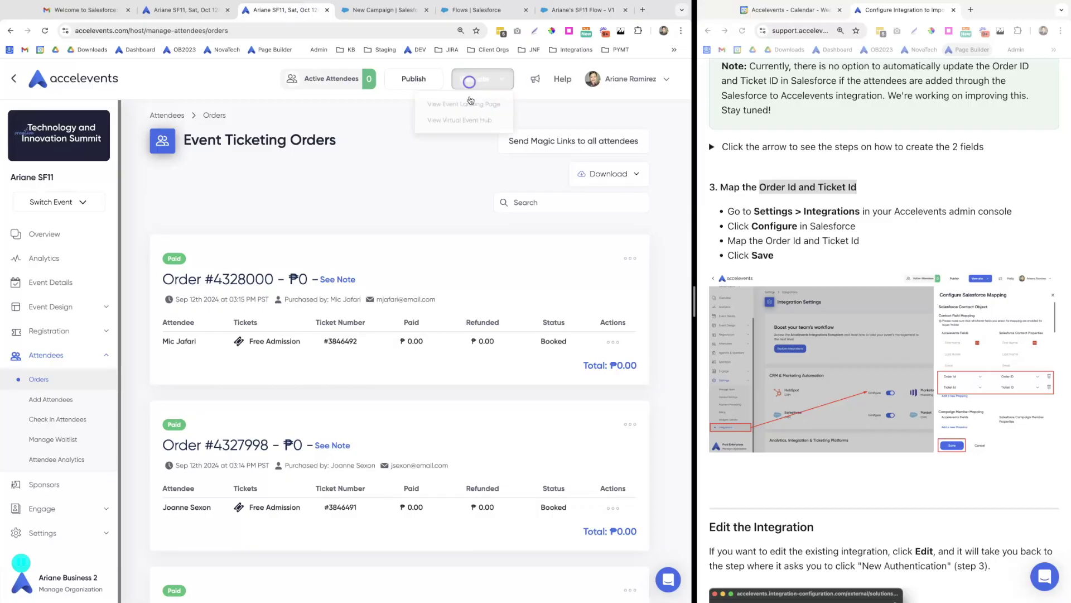
left_click(446, 103)
left_click(217, 34)
key("super+c")
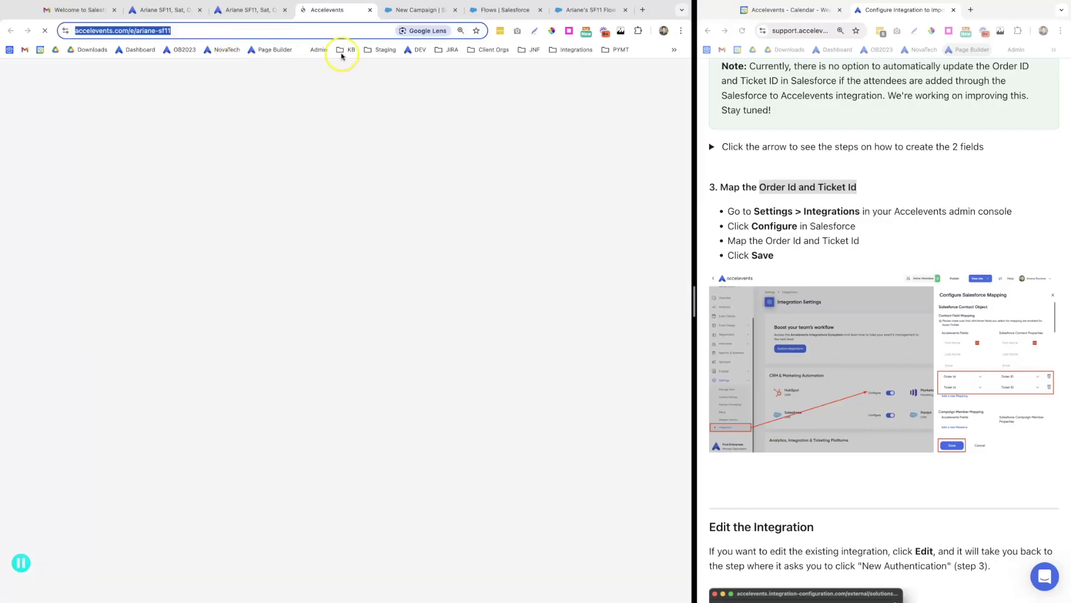
left_click(407, 12)
left_click(173, 418)
key("super+v")
left_click(537, 545)
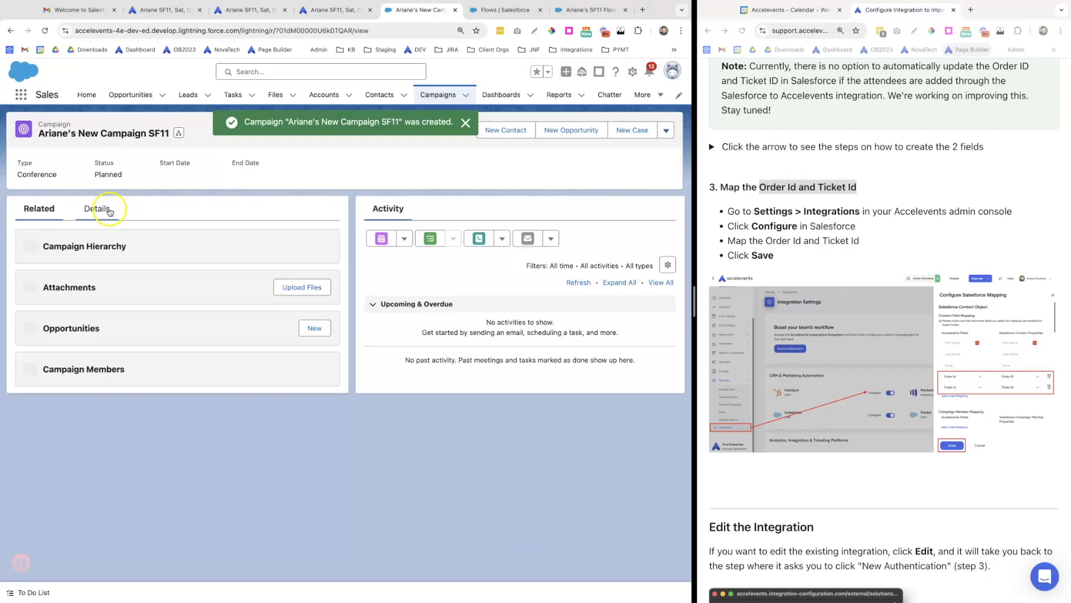
left_click(245, 10)
Set the Salesforce mapping's 'Add attendees to' to Ariane's New Campaign SF11 and save
left_click(61, 537)
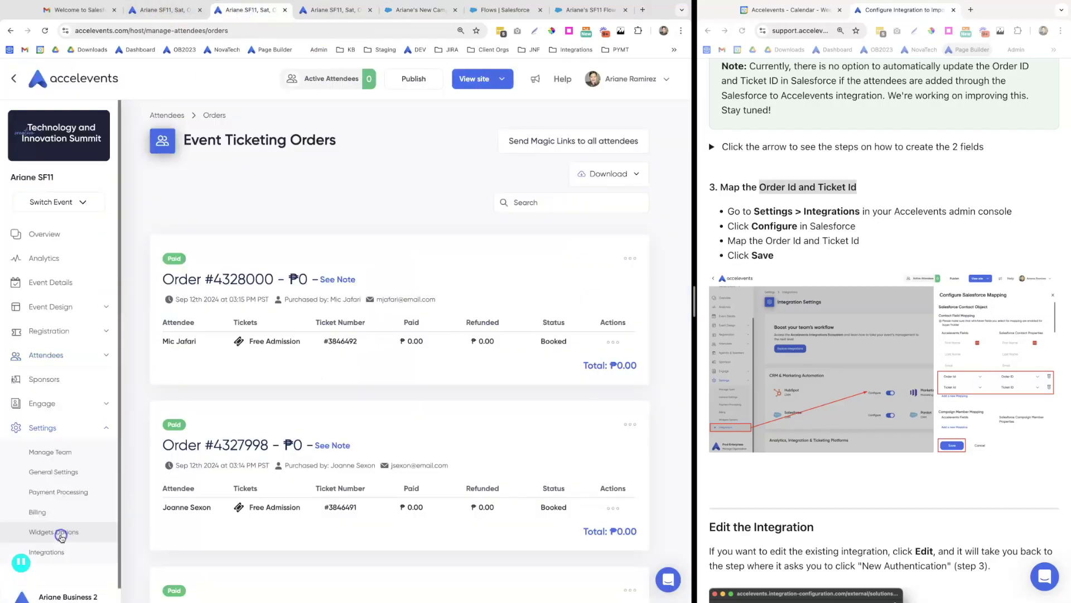
left_click(46, 539)
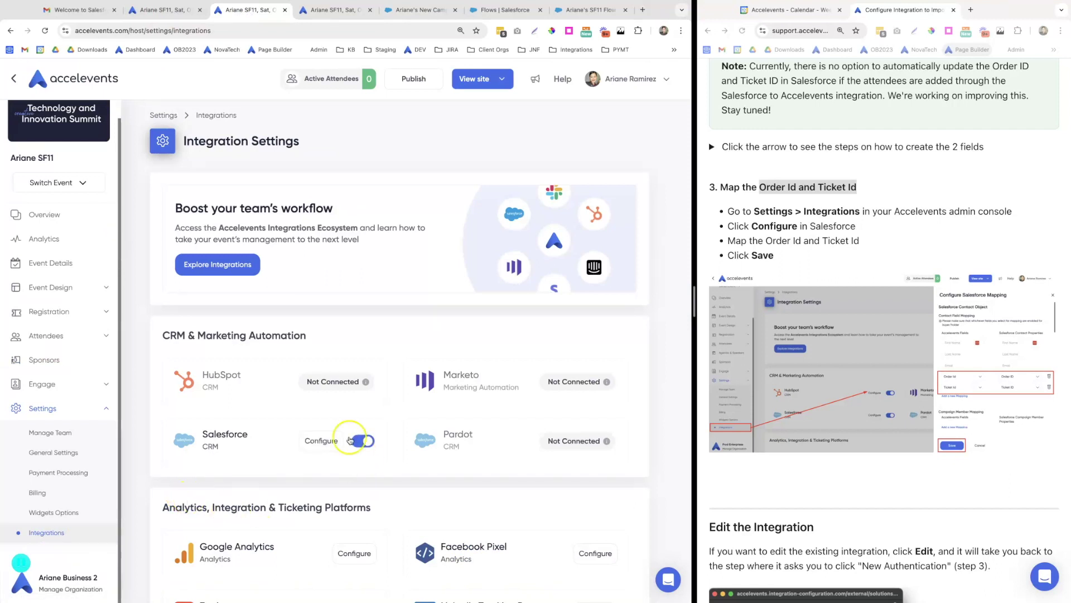
left_click(321, 441)
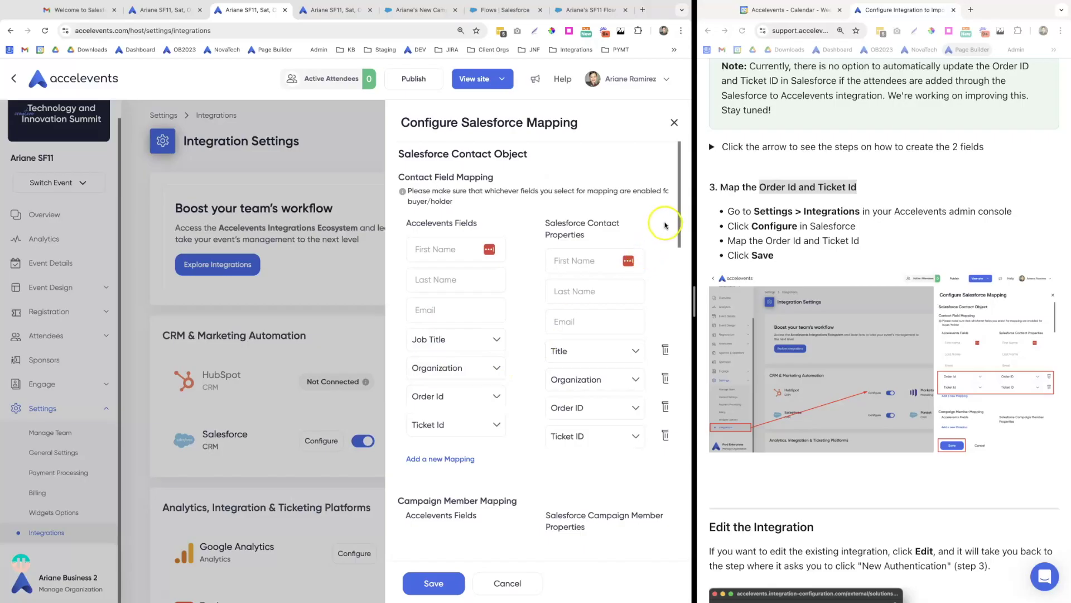
scroll(664, 226, "down", 3)
scroll(664, 225, "down", 15)
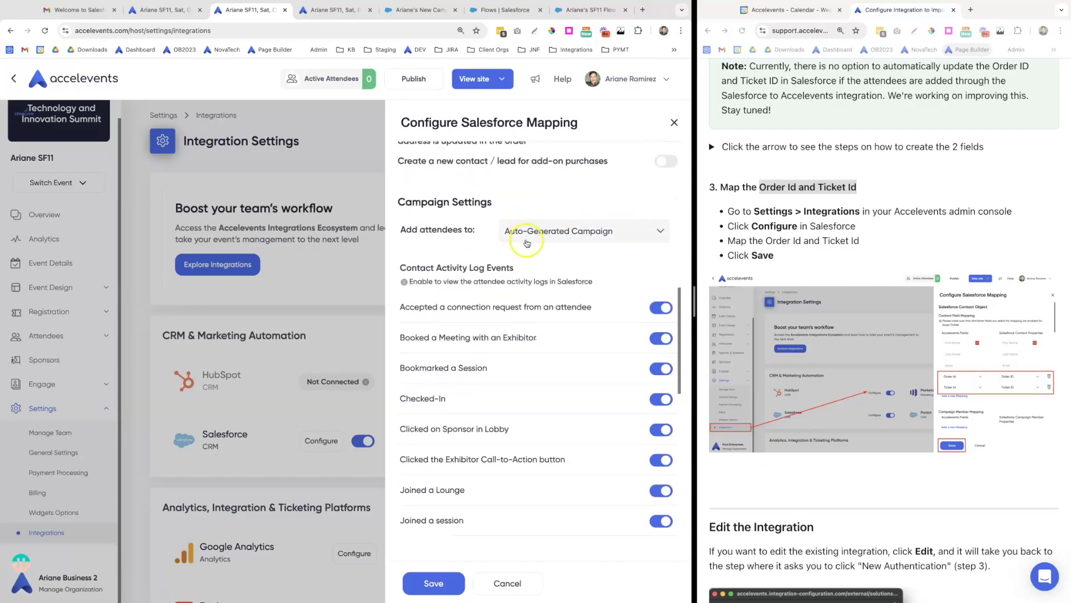
left_click(605, 233)
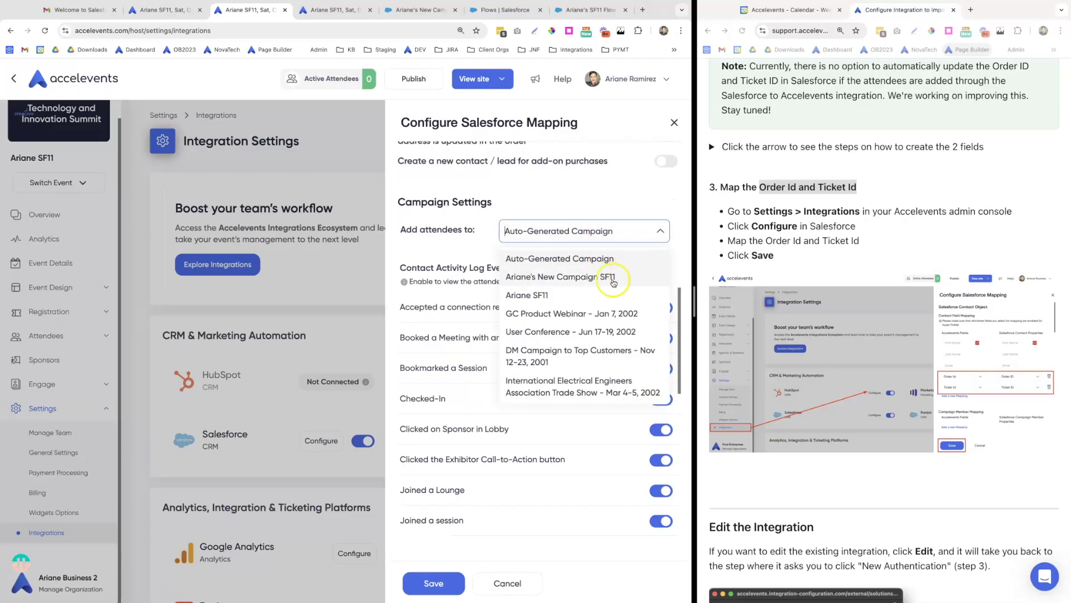
left_click(583, 278)
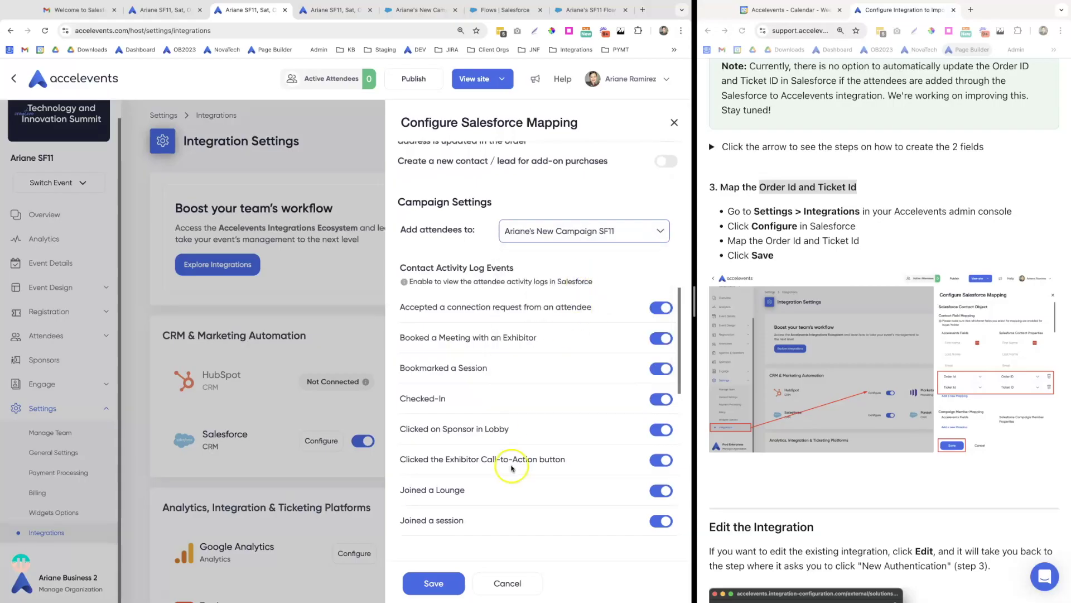
left_click(440, 589)
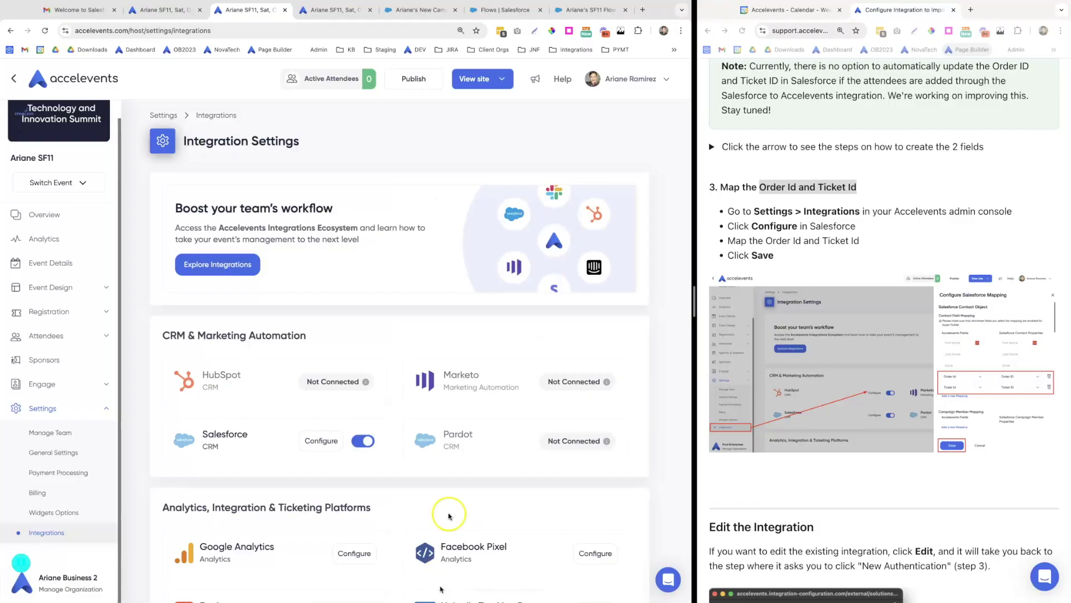
left_click(417, 11)
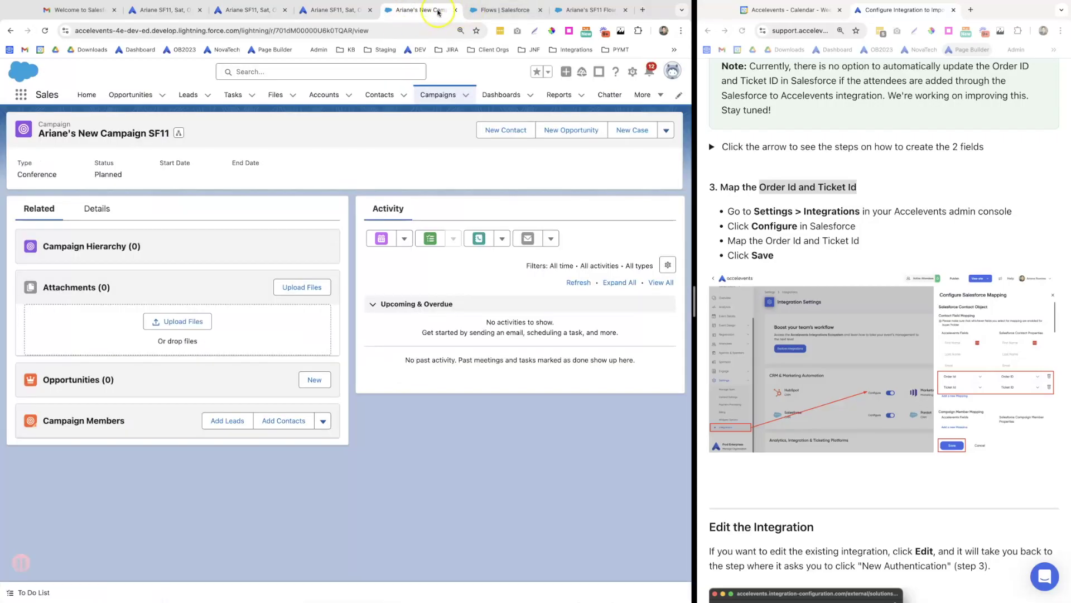
Create a new contact with salutation Ms., the contact's first and last name, and e-mail
left_click(505, 130)
left_click(229, 212)
left_click(221, 269)
left_click(211, 246)
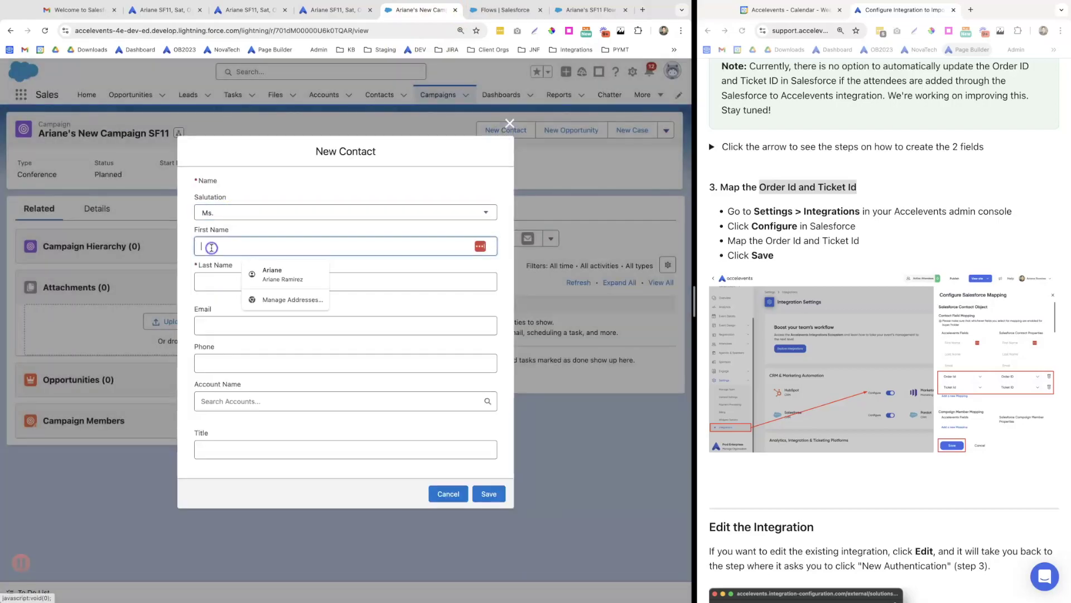
key("Tab")
key("Tab")
type("althe")
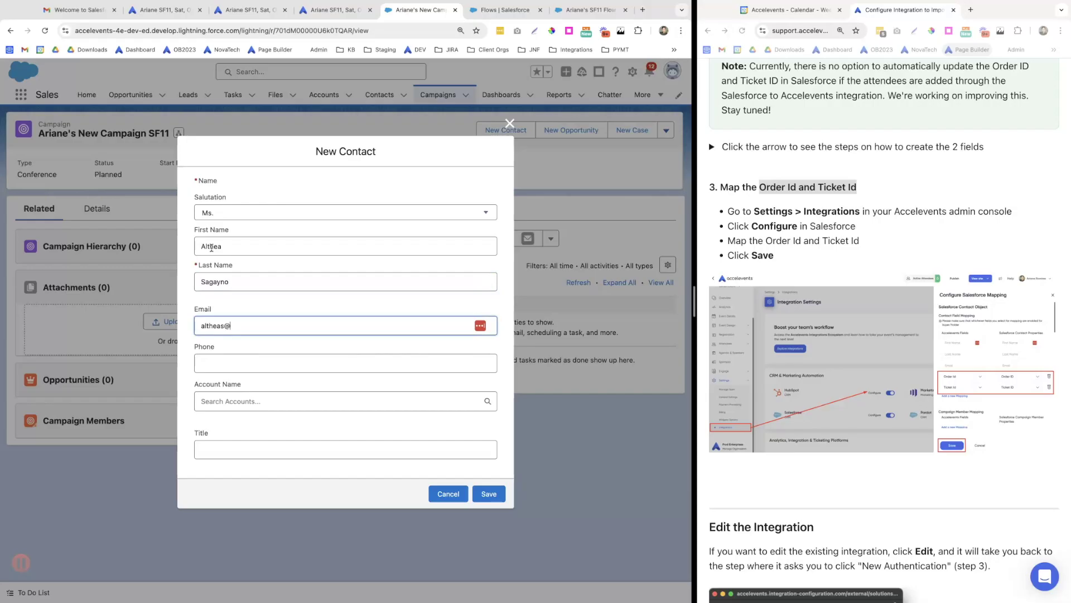
left_click(489, 495)
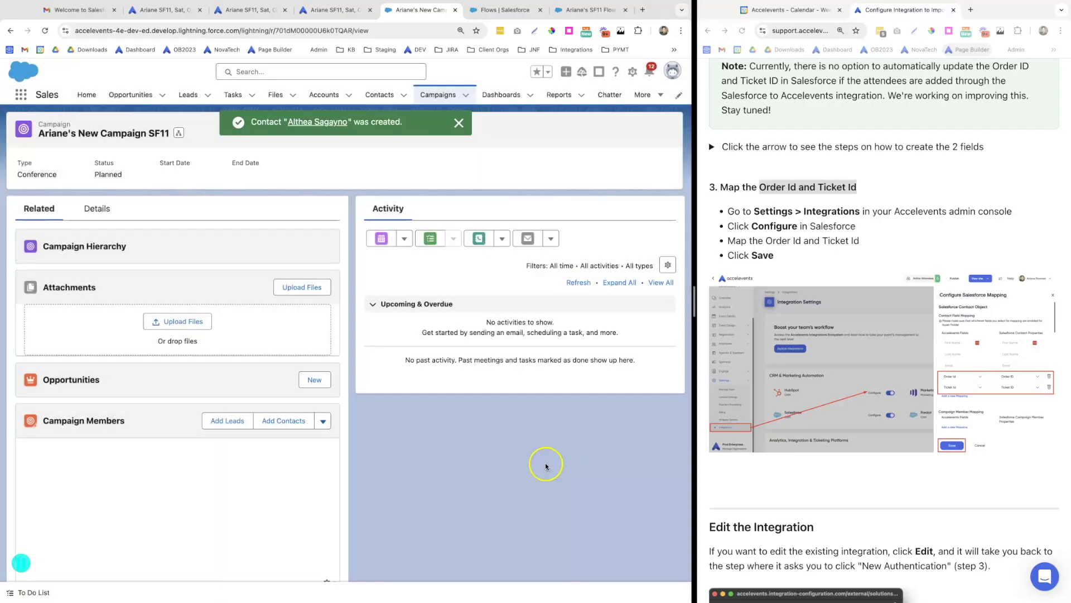
In the new contact's details, fill the API key and Ticket Type 200583
left_click(377, 96)
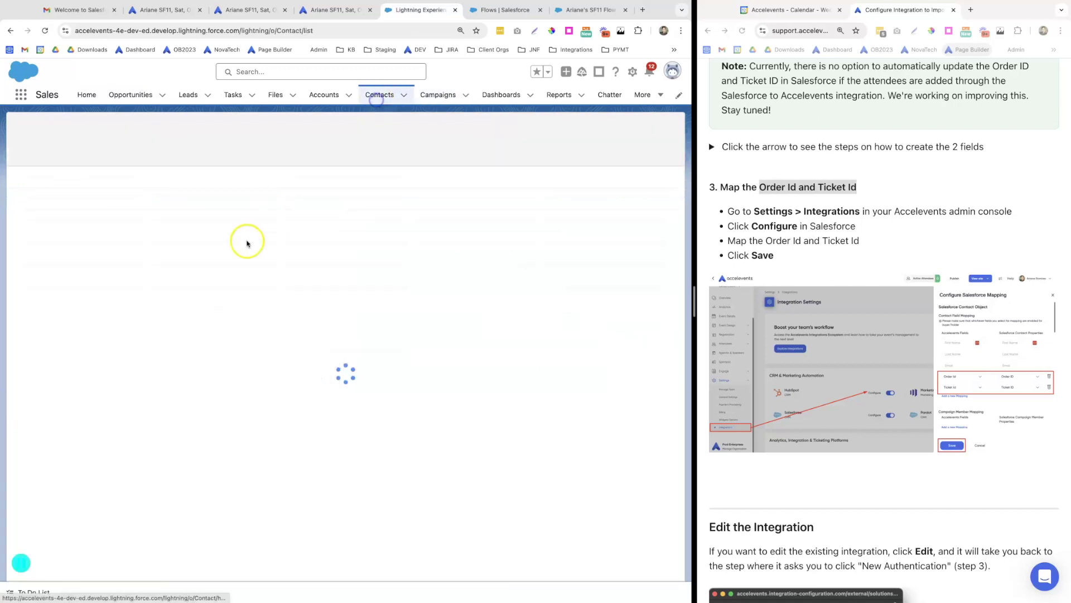
left_click(92, 196)
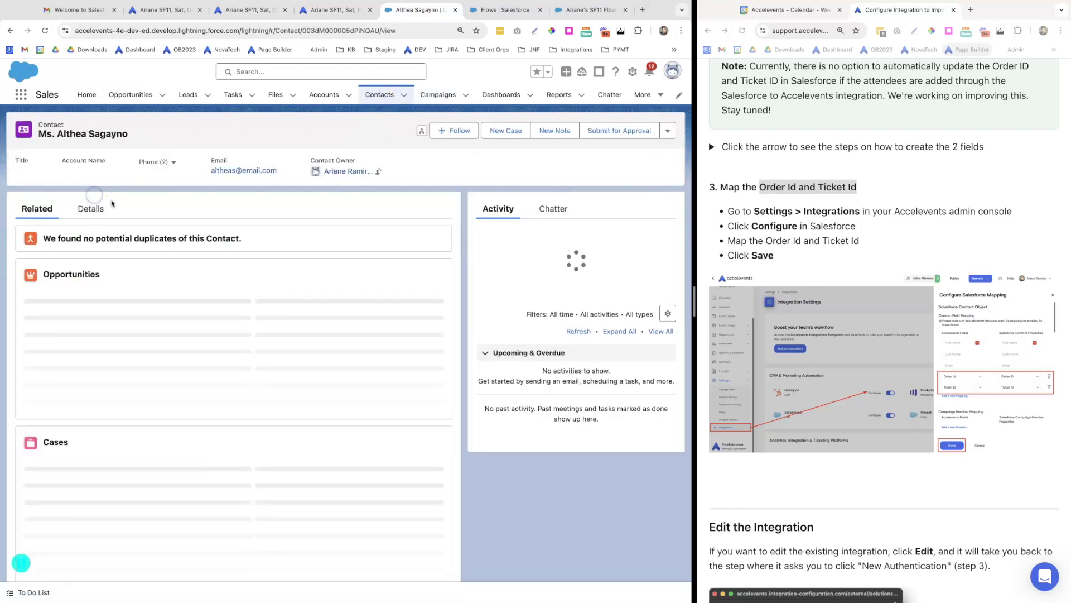
left_click(99, 208)
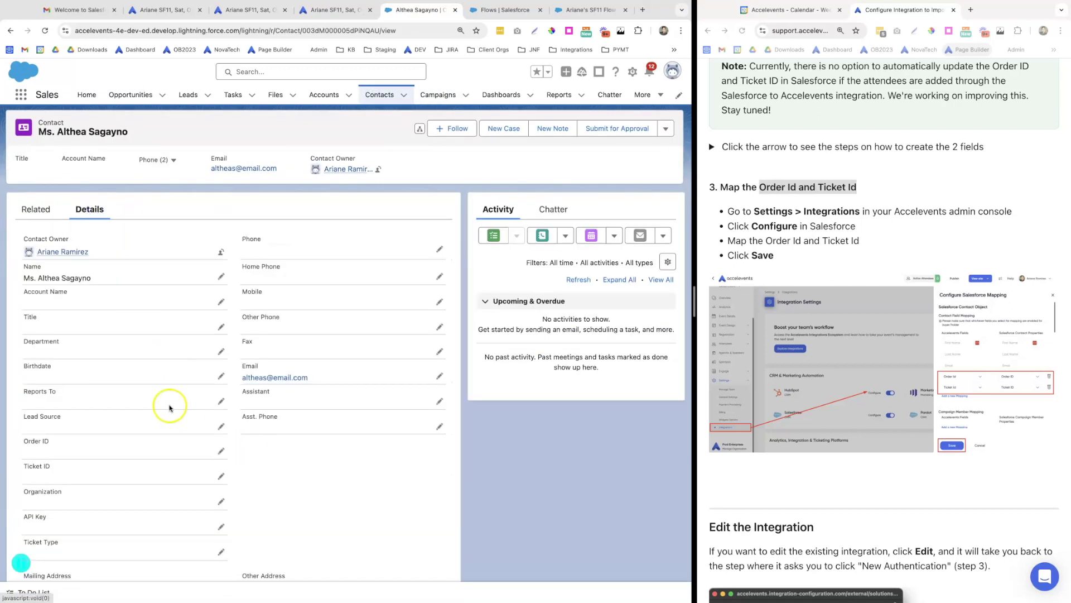
scroll(179, 396, "down", 3)
left_click(219, 387)
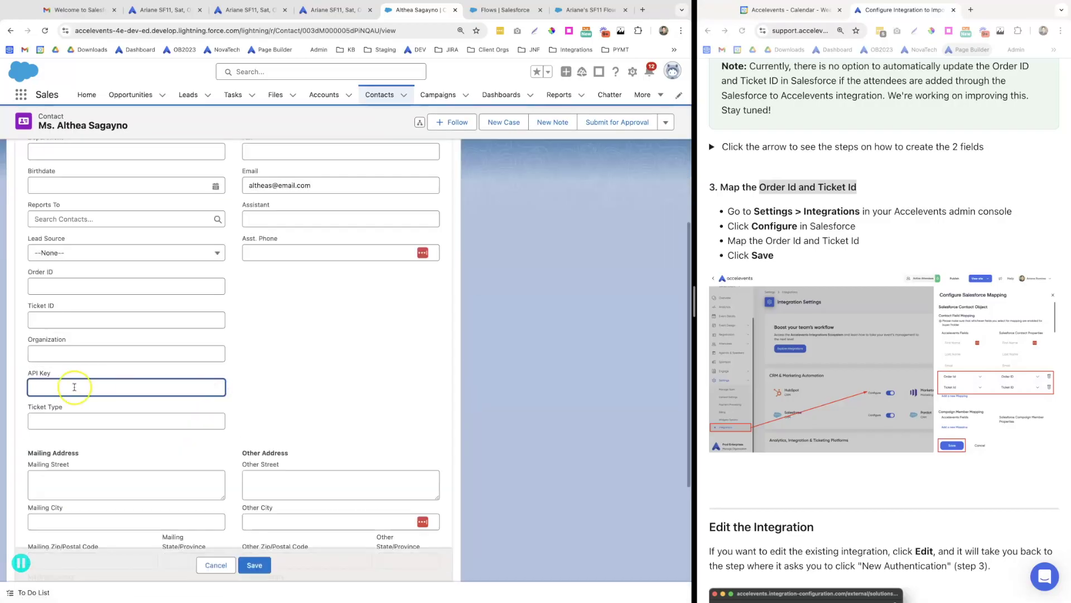
left_click(75, 387)
left_click(96, 442)
left_click(55, 421)
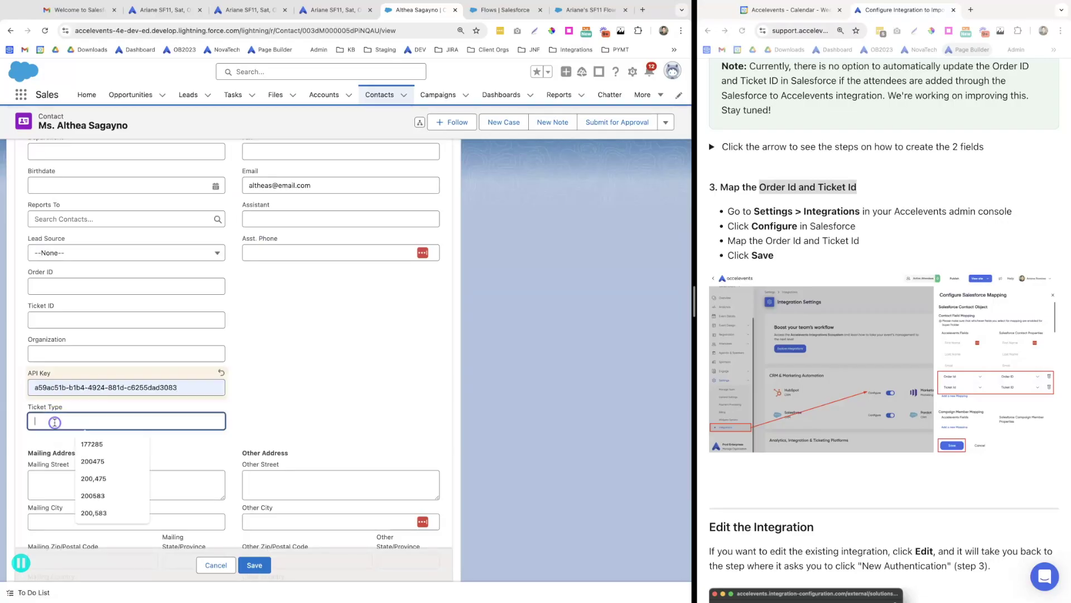
left_click(100, 496)
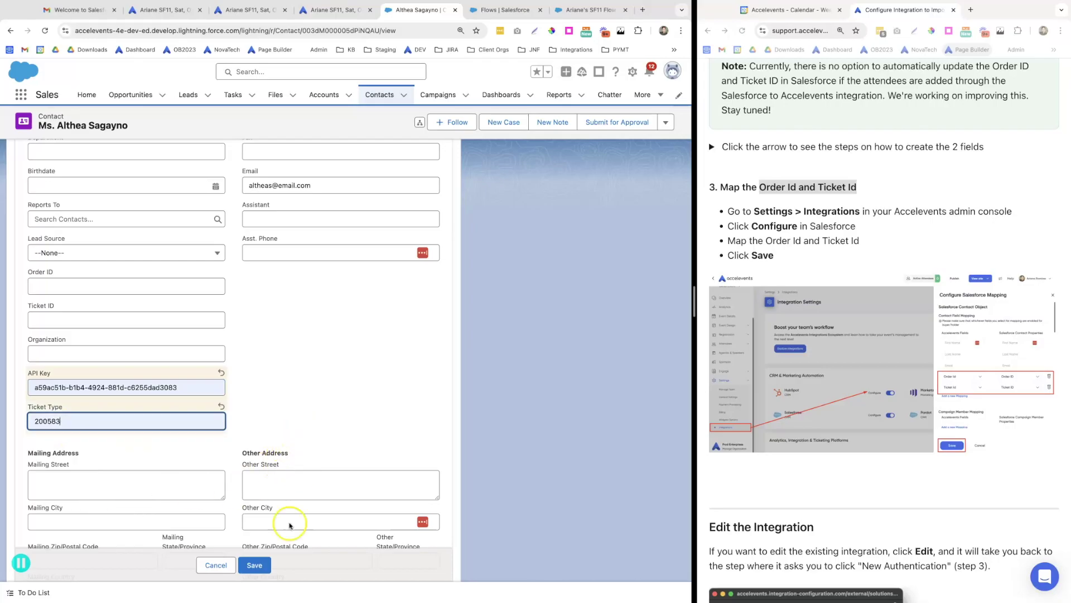
Set the contact's Title to CX and Organization to Accelevents, then save
scroll(115, 255, "up", 3)
left_click(55, 248)
type("CX")
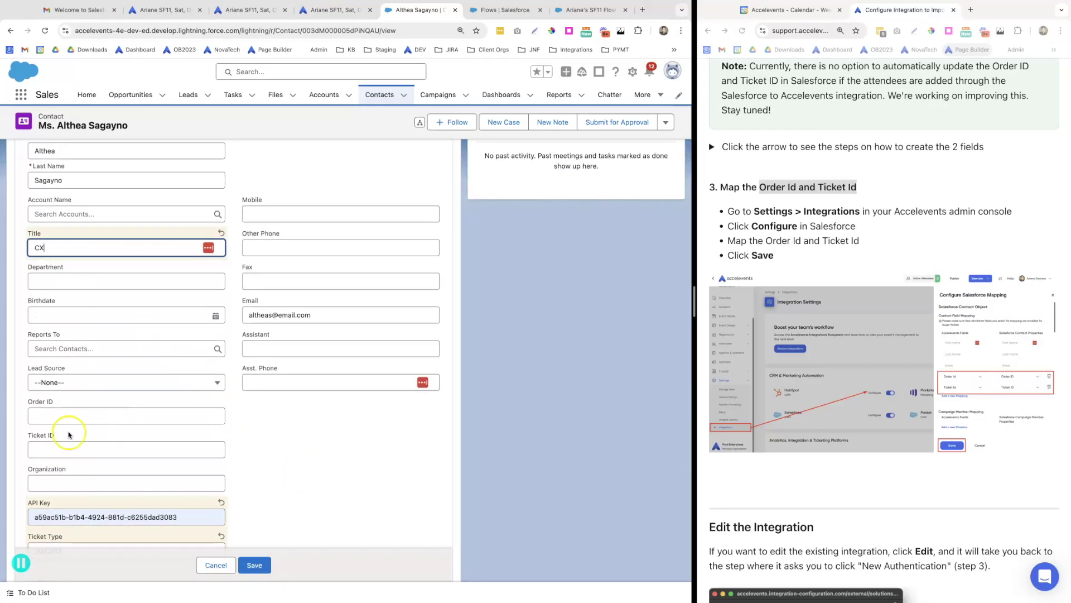
left_click(55, 475)
left_click(99, 461)
scroll(259, 483, "down", 2)
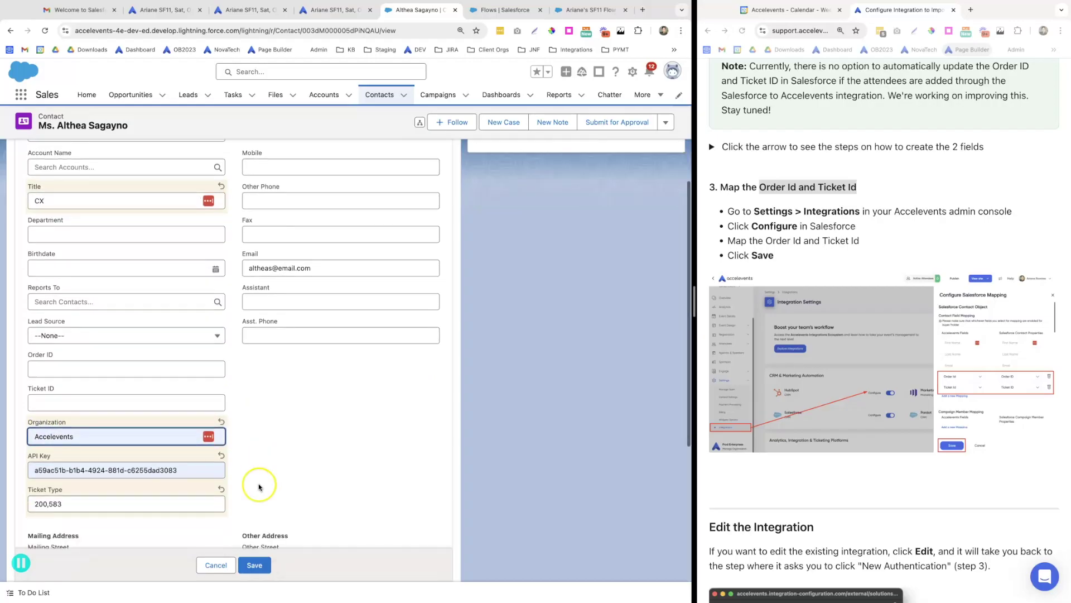
left_click(255, 565)
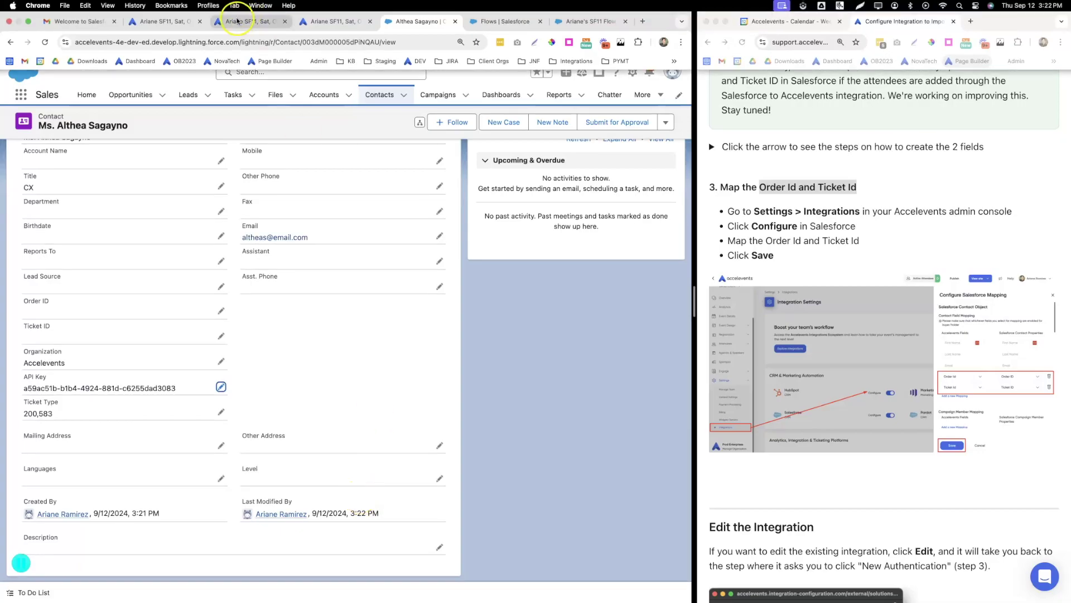
Check Accelevents' ticket orders for the contact's new Free Admission order
left_click(252, 10)
left_click(71, 336)
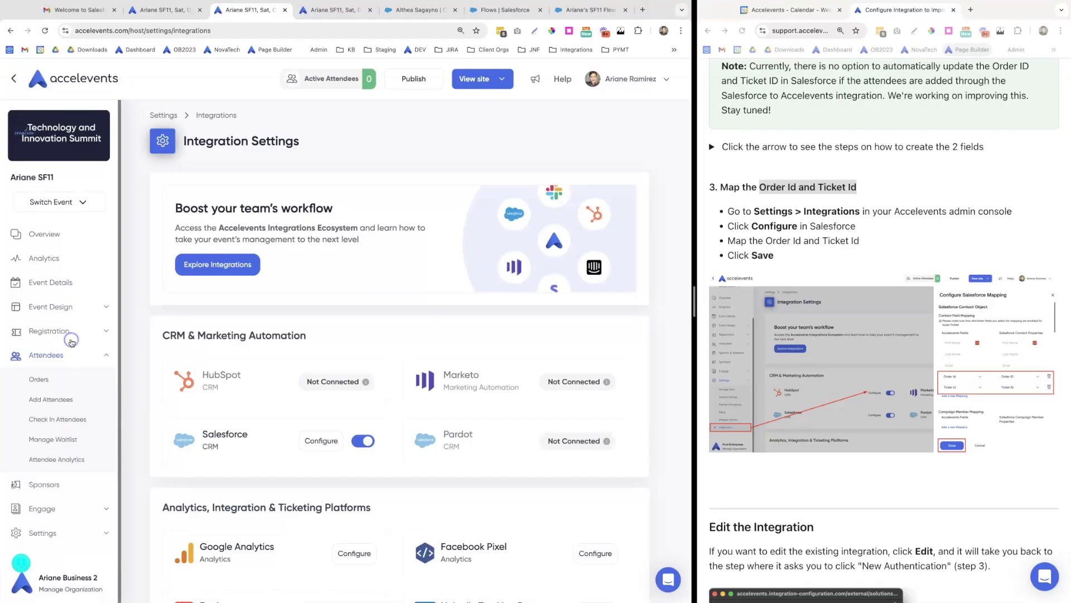
left_click(50, 379)
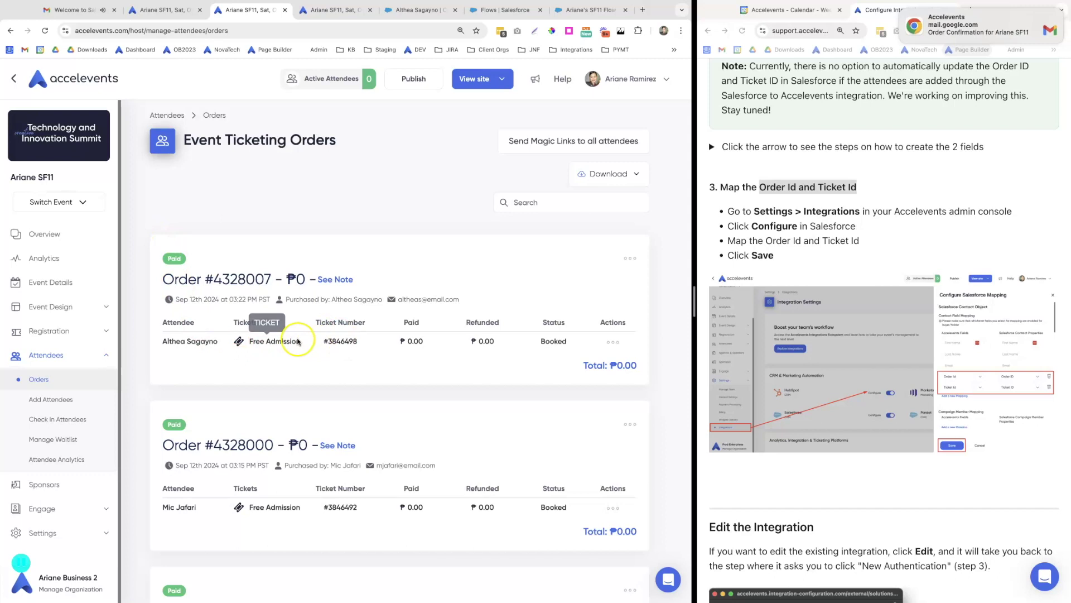
left_click(409, 12)
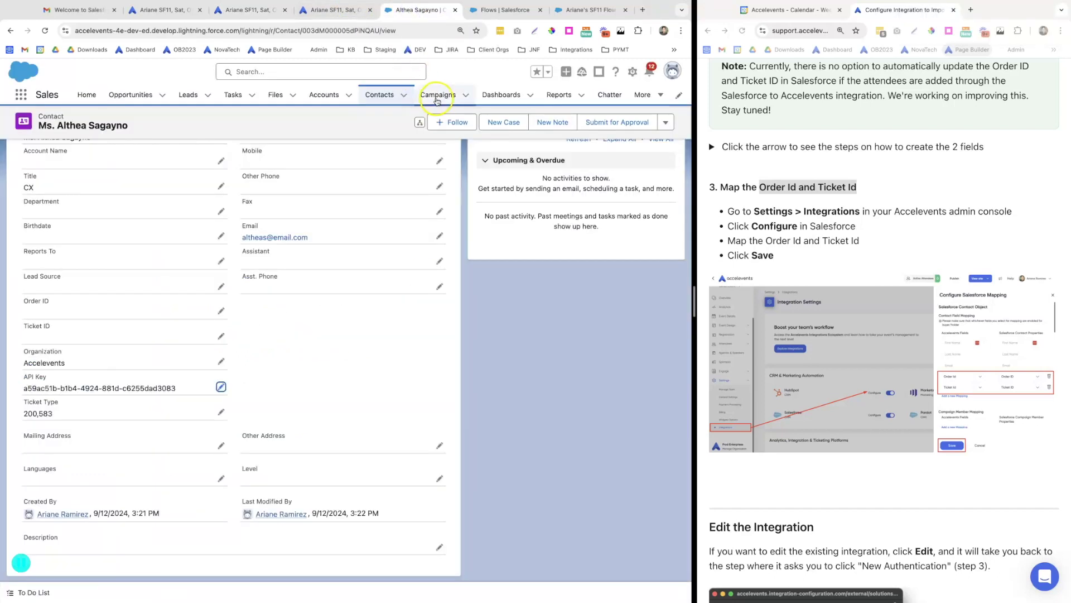
Add the first listed contact as a member of the new SF11 campaign, then show the Contacts list
left_click(438, 96)
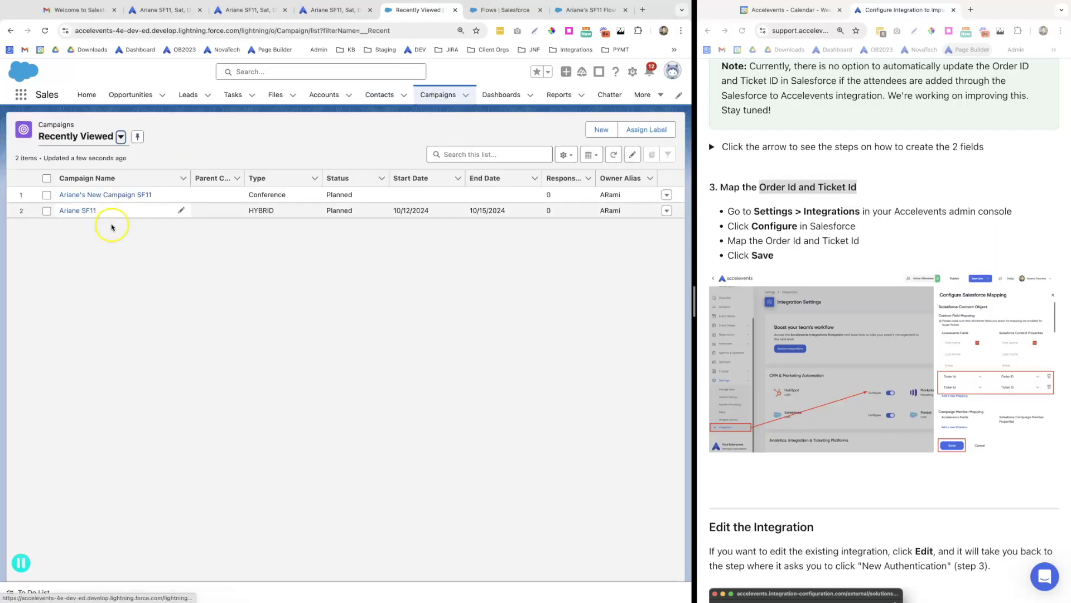
left_click(93, 195)
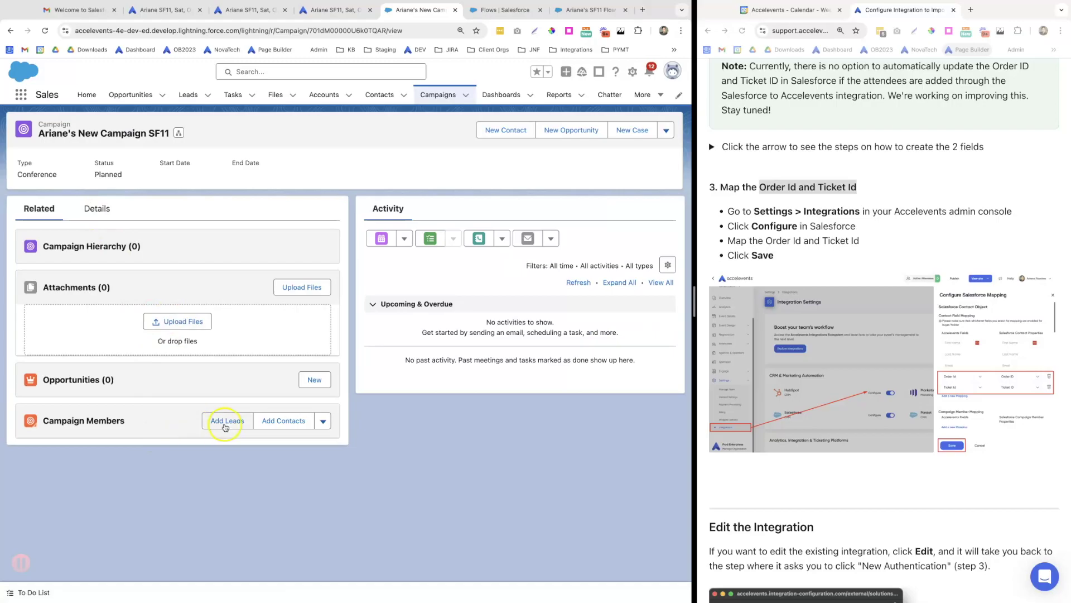
left_click(288, 422)
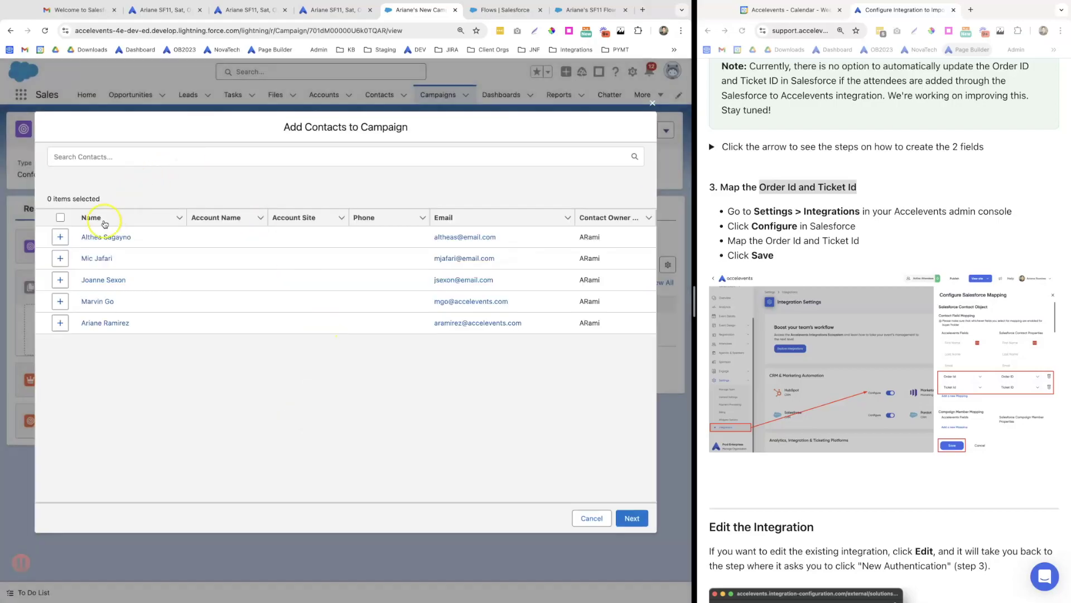
left_click(60, 236)
left_click(633, 519)
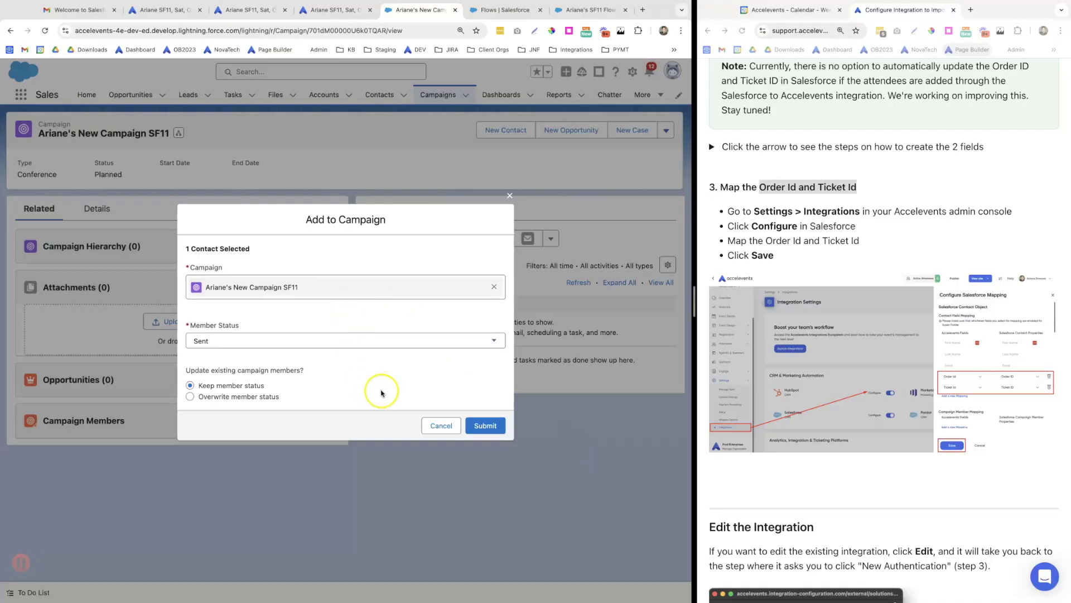
left_click(481, 426)
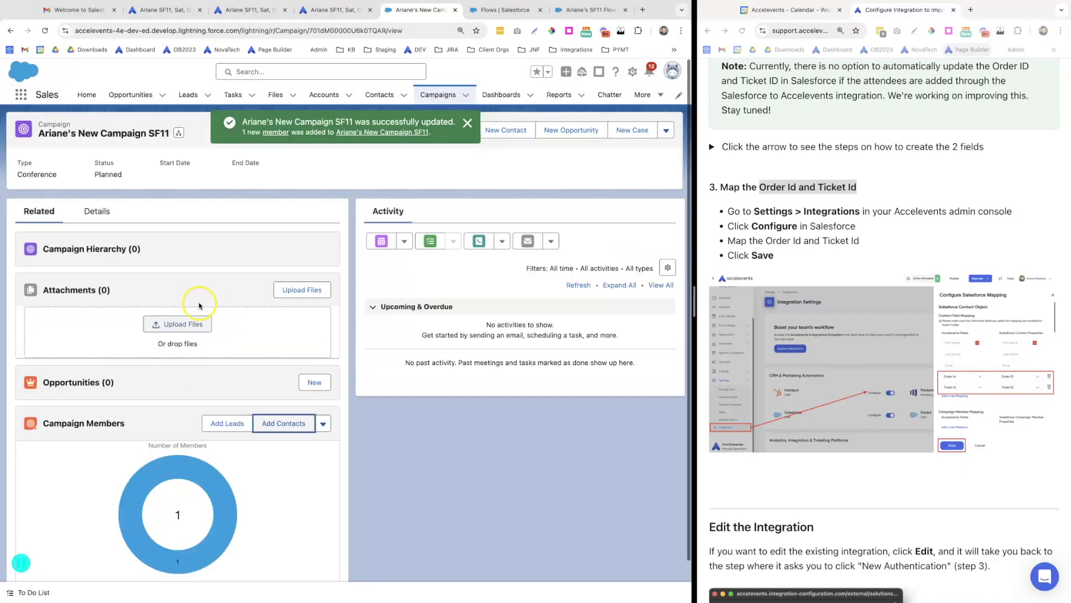
left_click(380, 94)
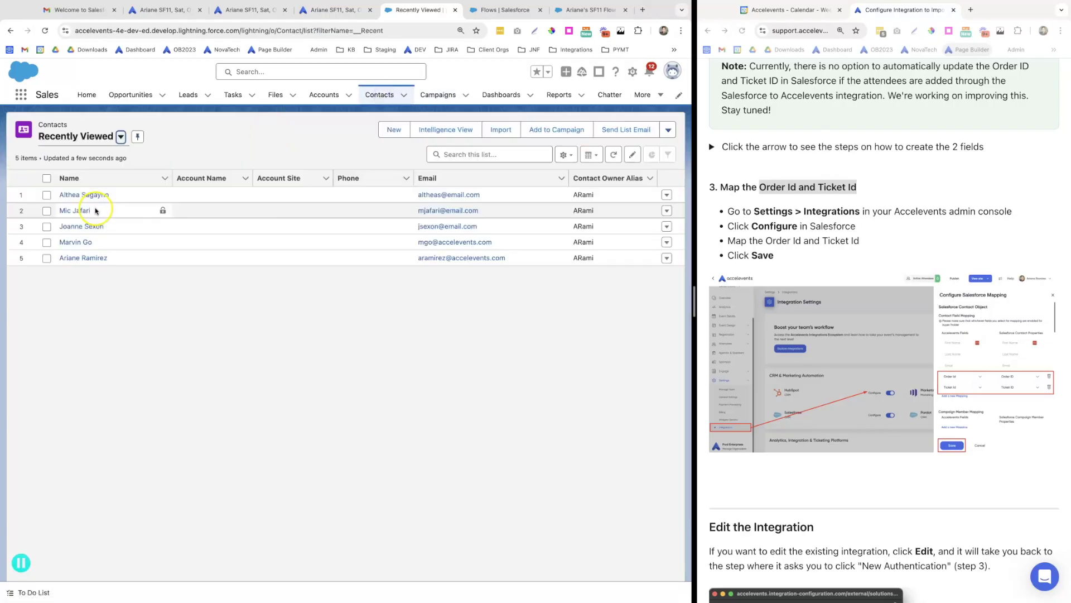
left_click(86, 195)
left_click(99, 211)
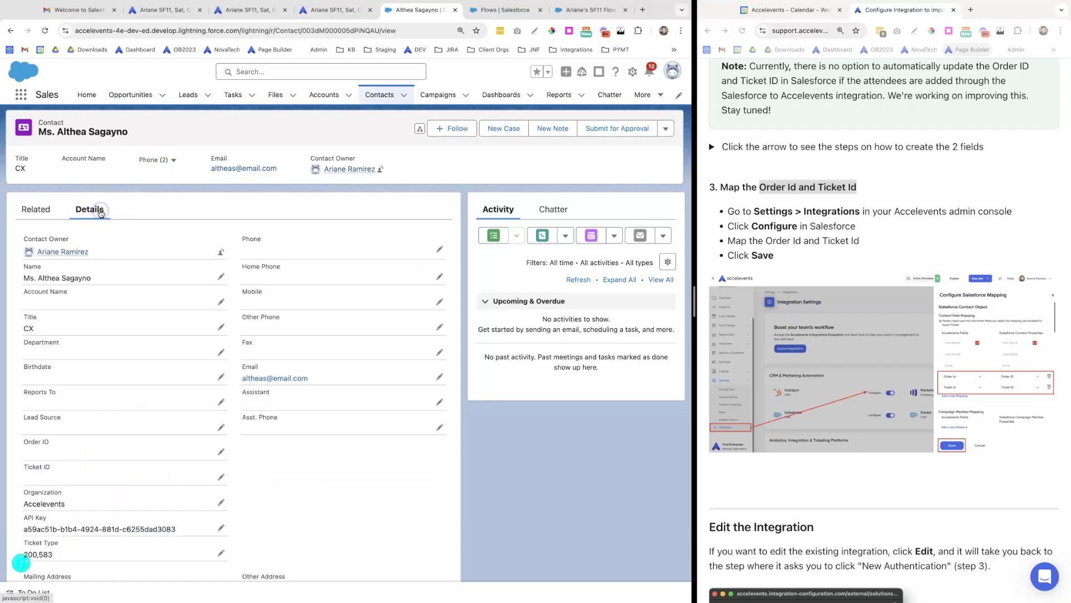
left_click(236, 13)
left_click_drag(273, 281, 217, 281)
key("ctrl+c")
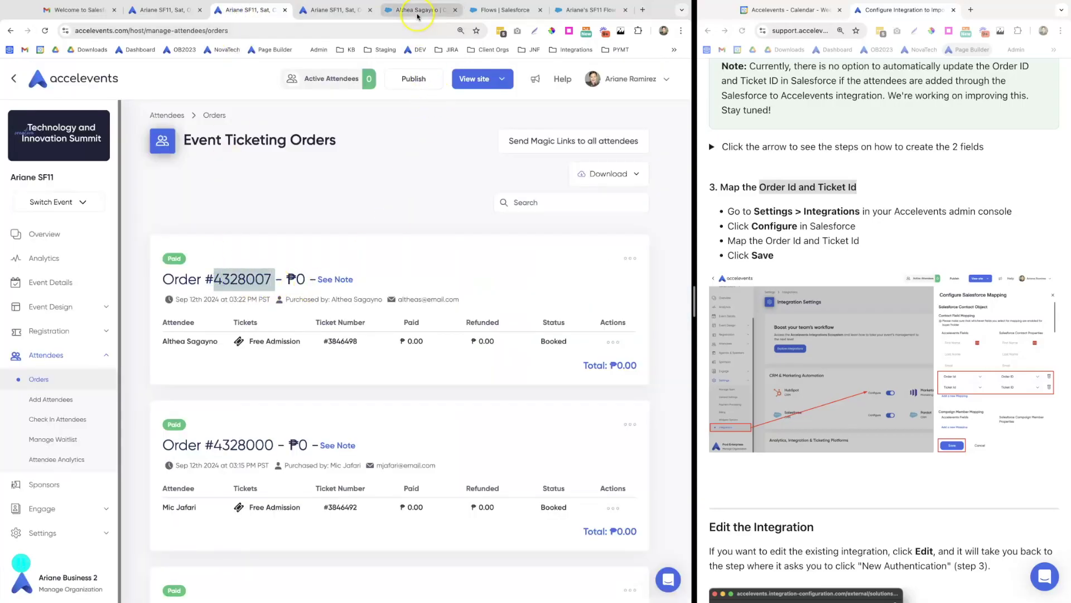
left_click(414, 10)
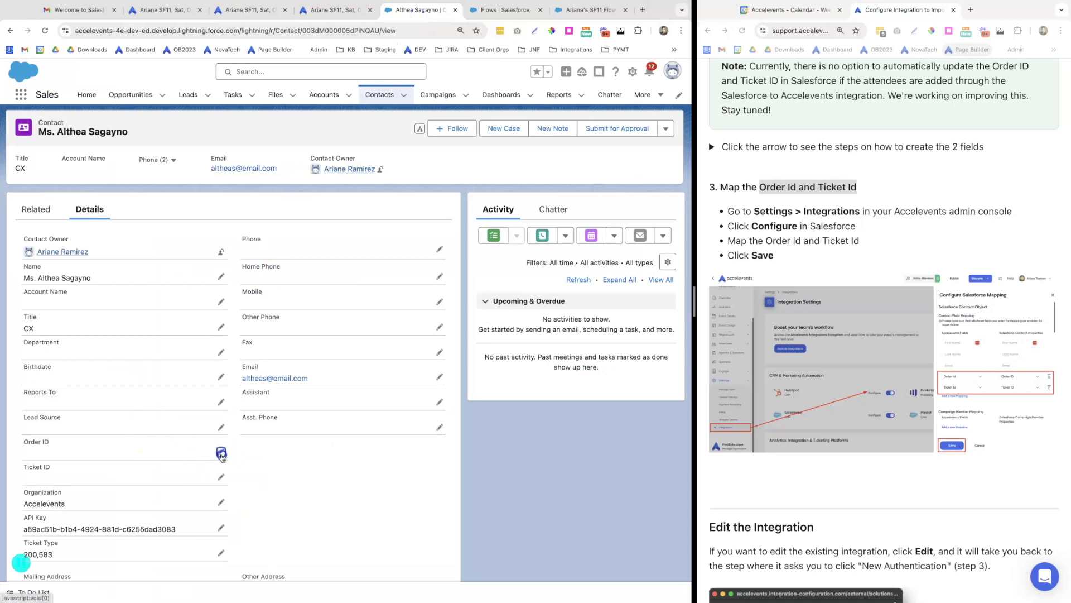
left_click(221, 450)
key("ctrl+v")
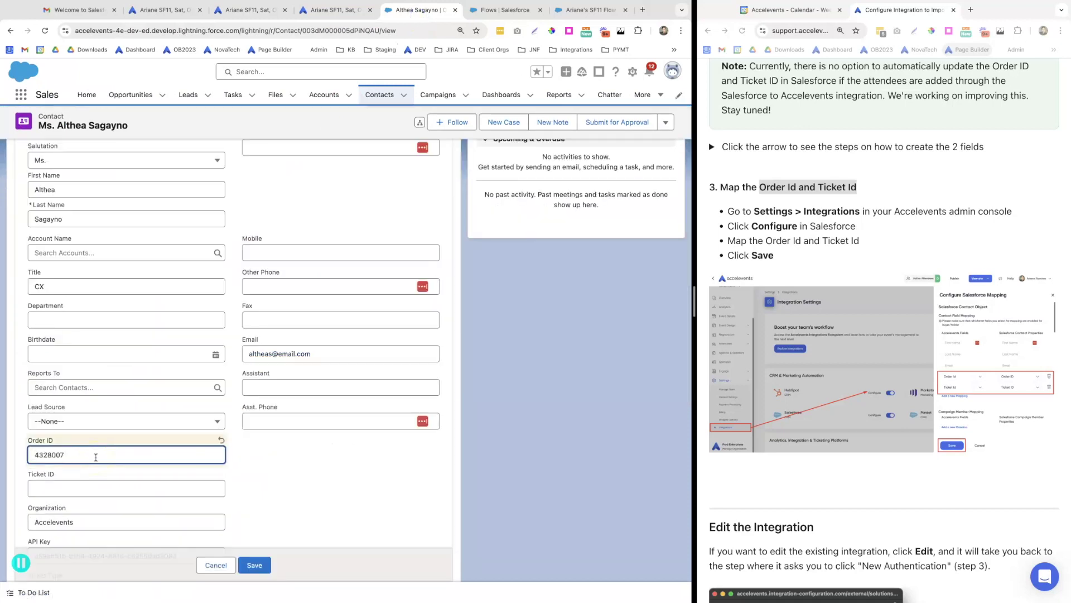
left_click(258, 10)
left_click(357, 345)
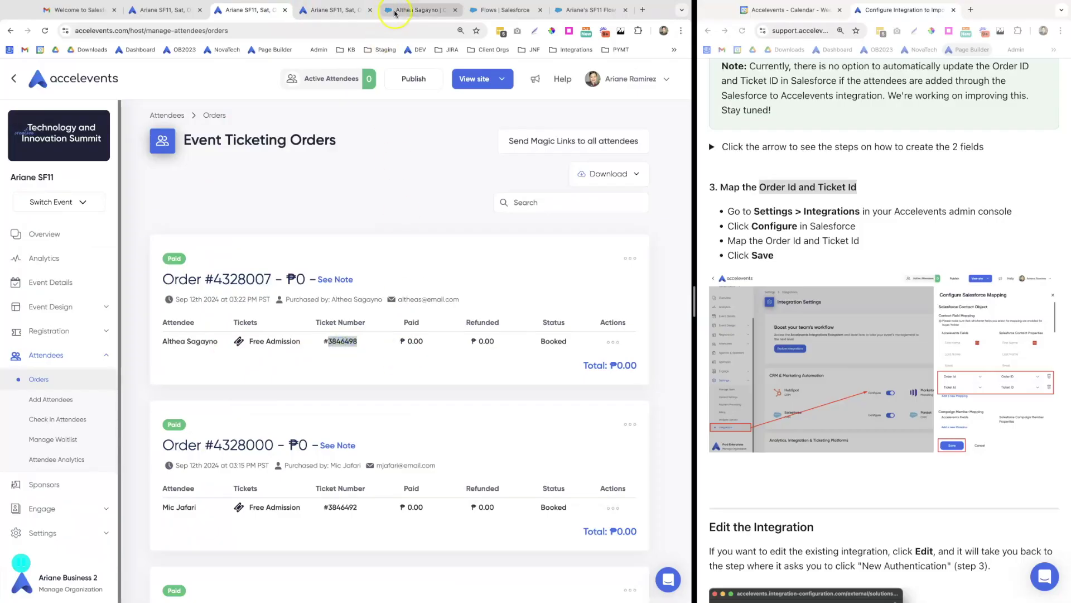
left_click(424, 12)
left_click(52, 487)
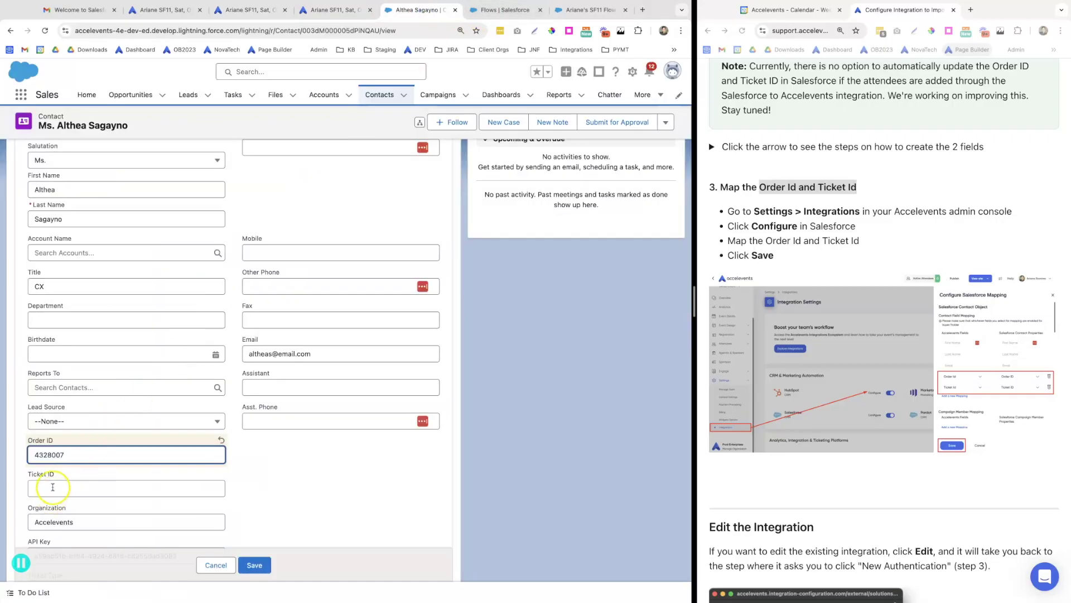
left_click(285, 481)
left_click(252, 565)
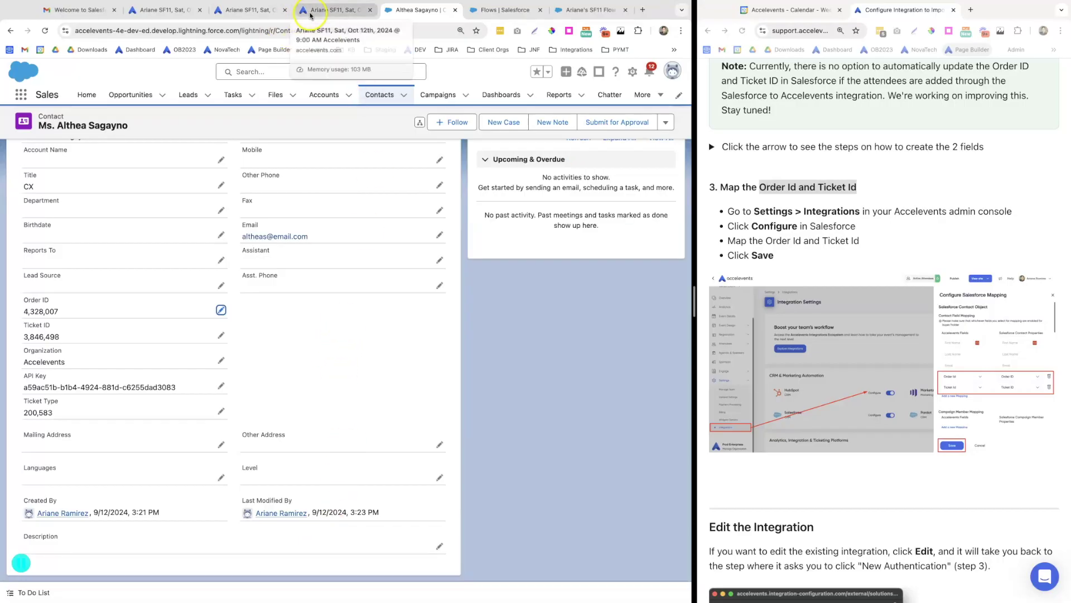
left_click(237, 13)
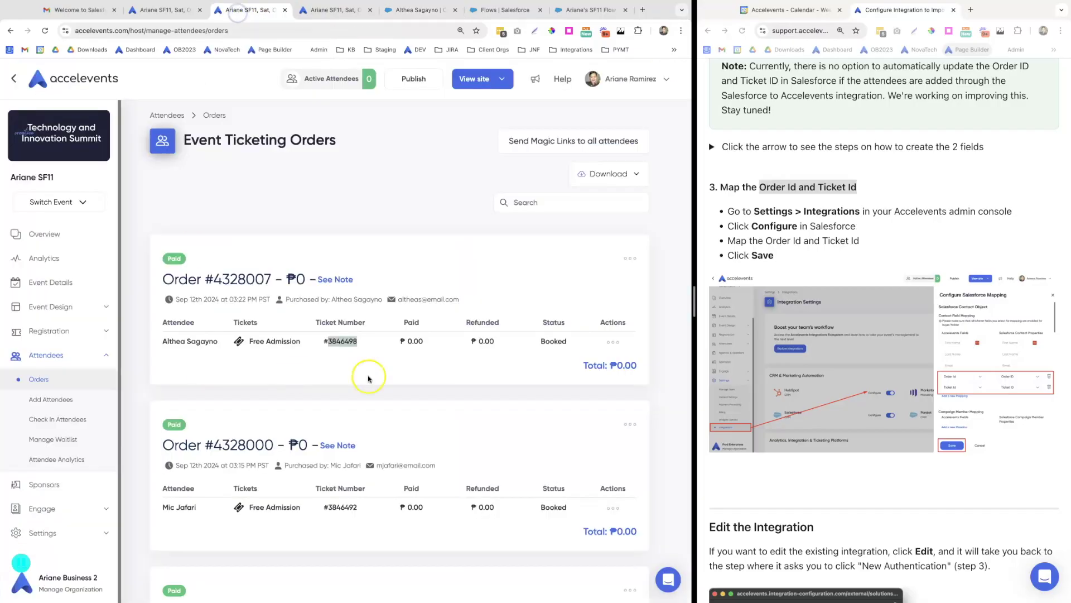
left_click(612, 342)
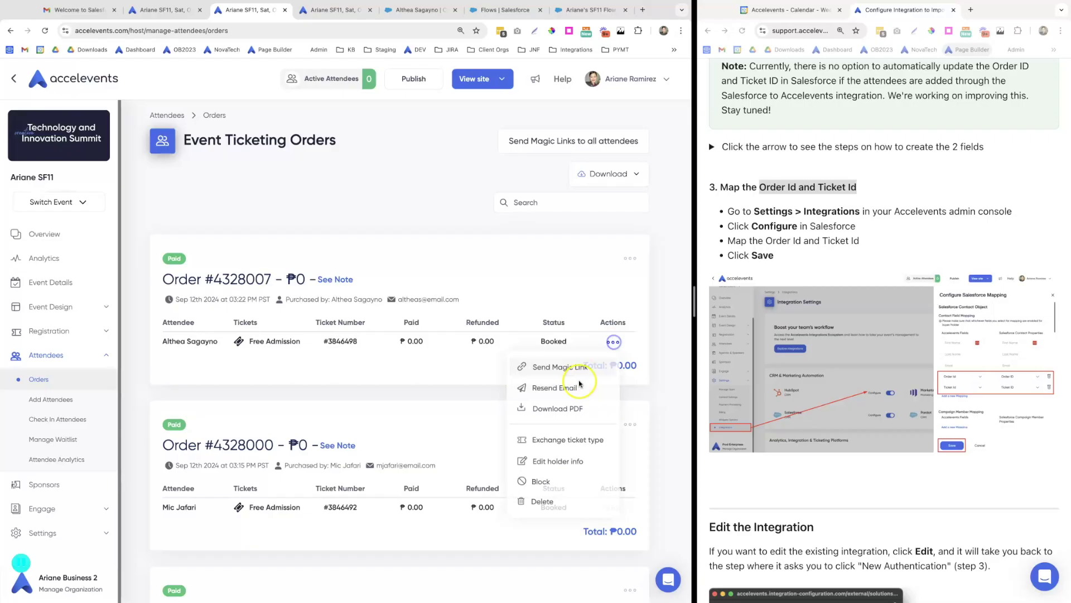
left_click(564, 461)
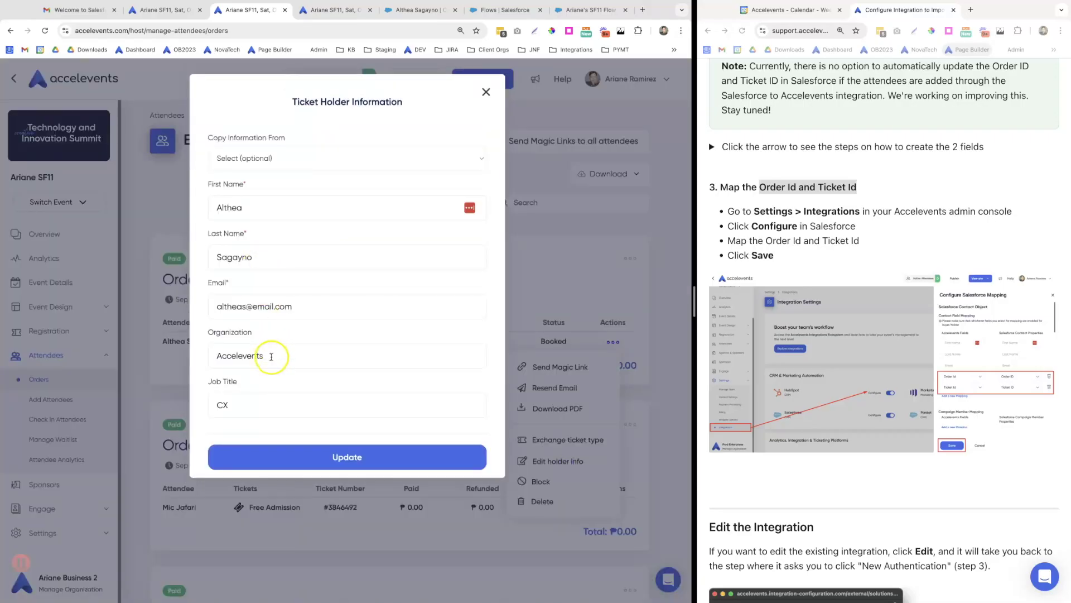
left_click(271, 357)
double_click(271, 357)
type("As")
left_click(293, 400)
Set the holder's Job Title to Customer Support and update the ticket holder info
left_click(275, 406)
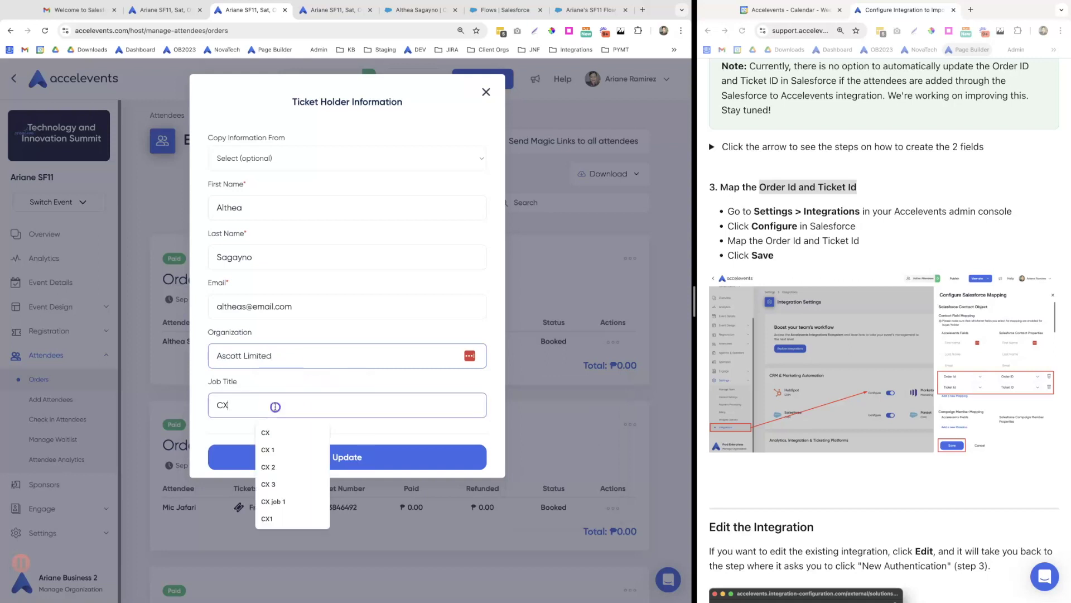
type("Custom")
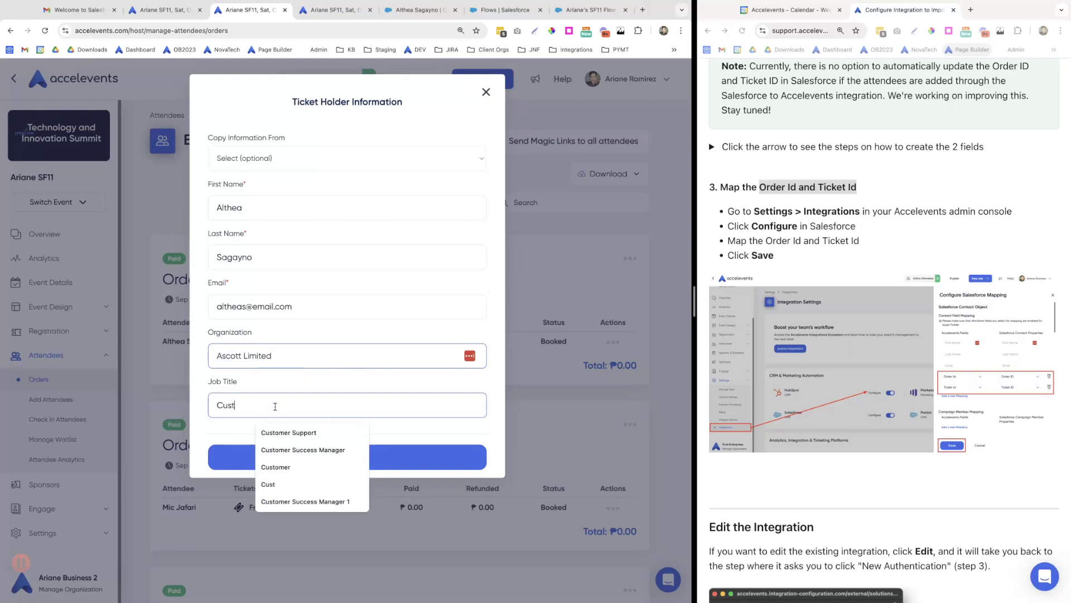
left_click(299, 432)
left_click(329, 459)
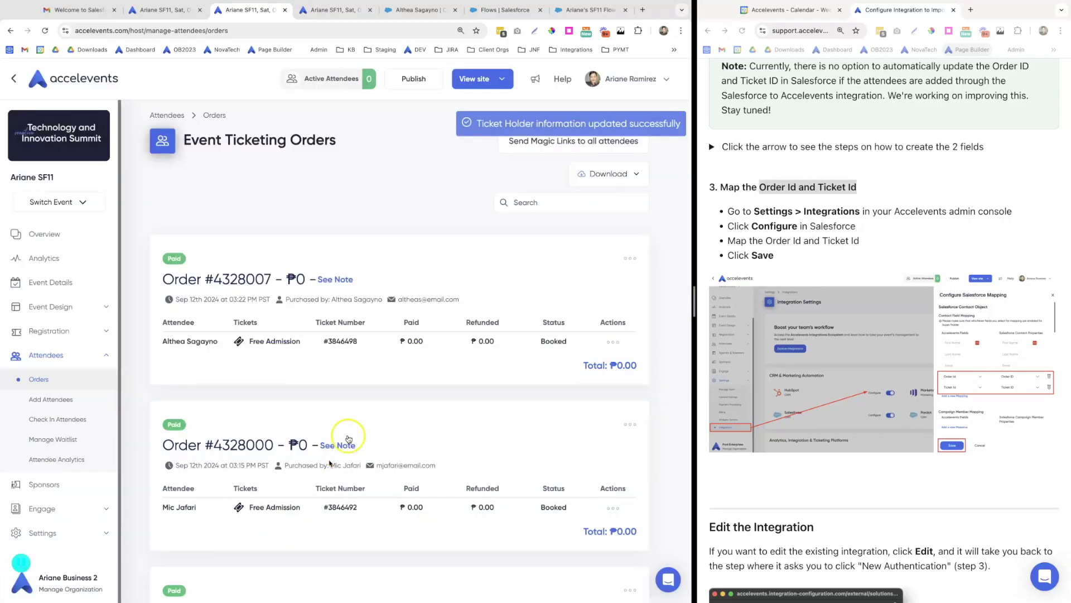
left_click(407, 10)
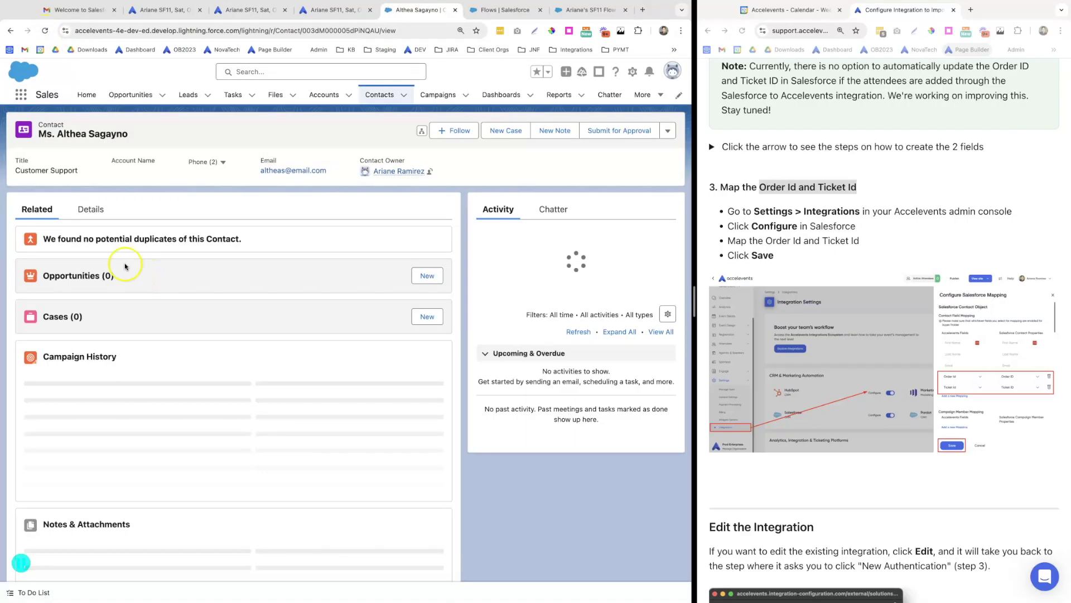
Check the contact's details for the synced Ascott Limited organization
left_click(91, 216)
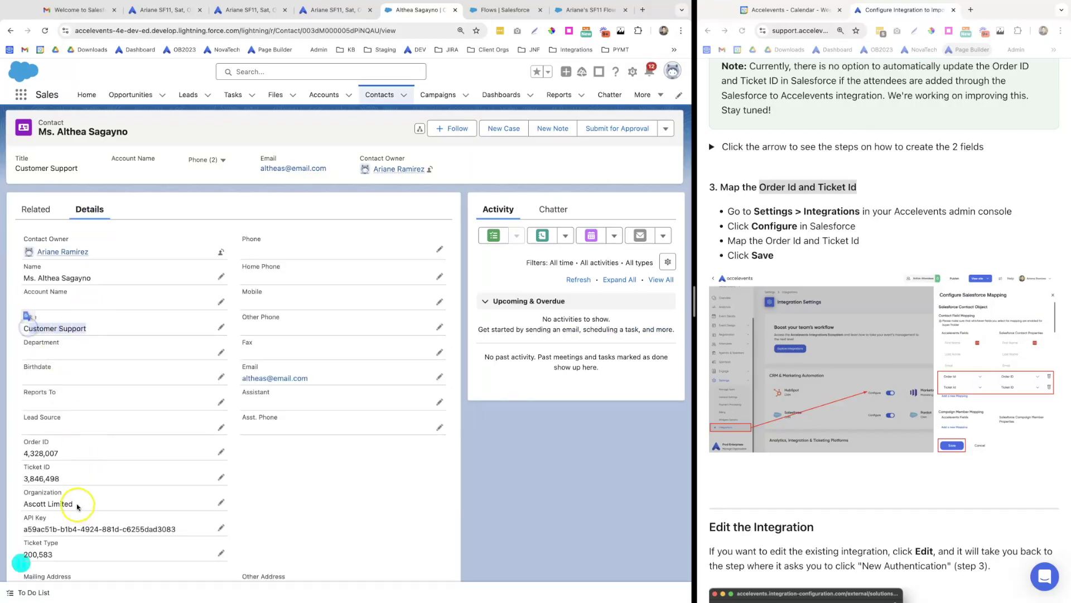
left_click_drag(75, 504, 26, 504)
scroll(114, 480, "down", 1)
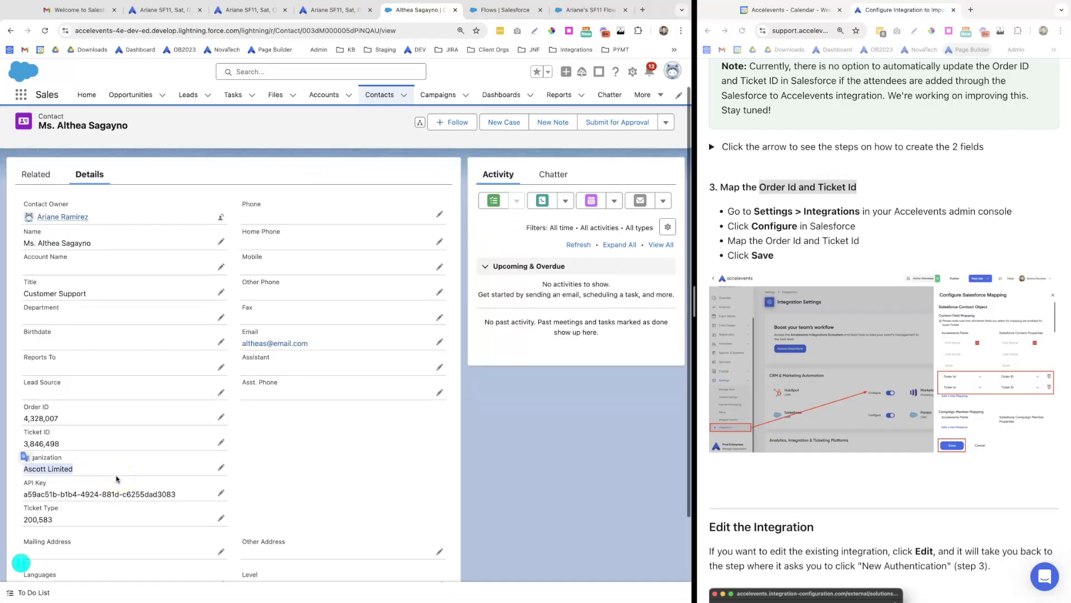
left_click(138, 311)
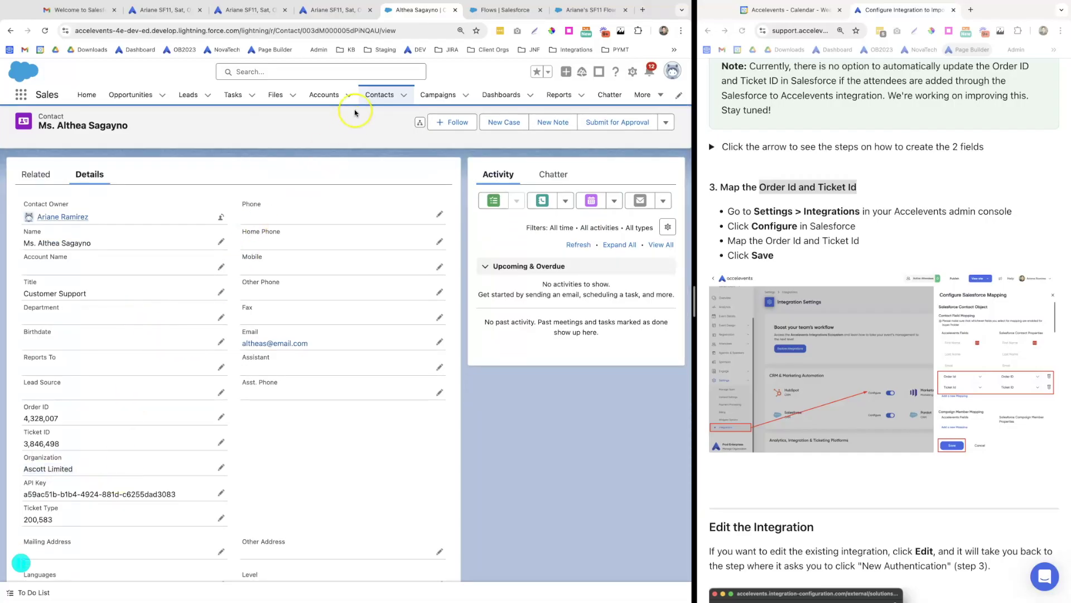
Open the contact's campaign member record from the SF11 campaign's full member list
left_click(437, 95)
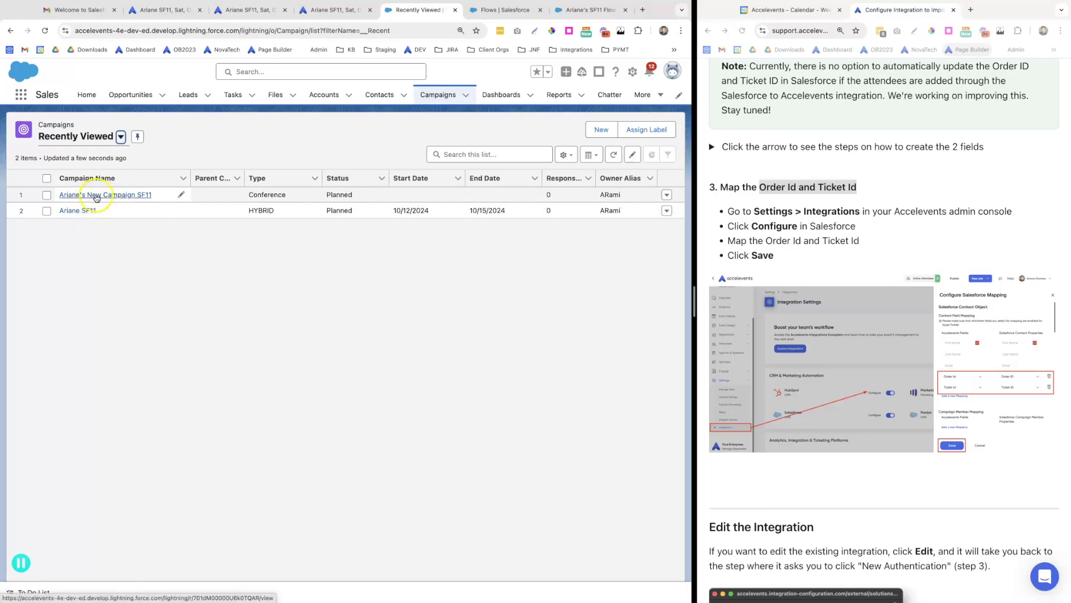
left_click(96, 197)
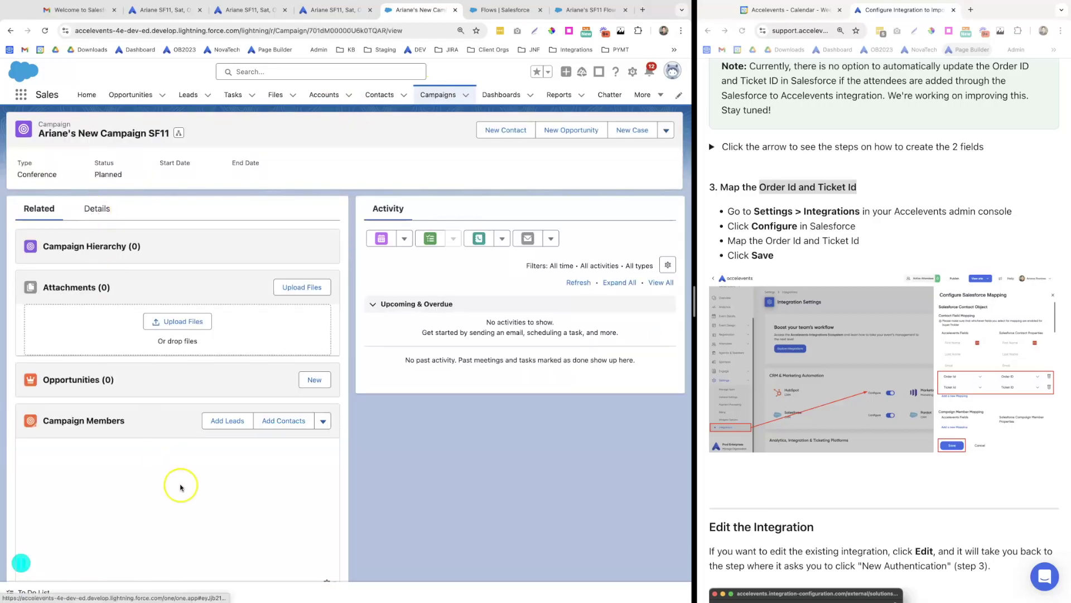
left_click(172, 555)
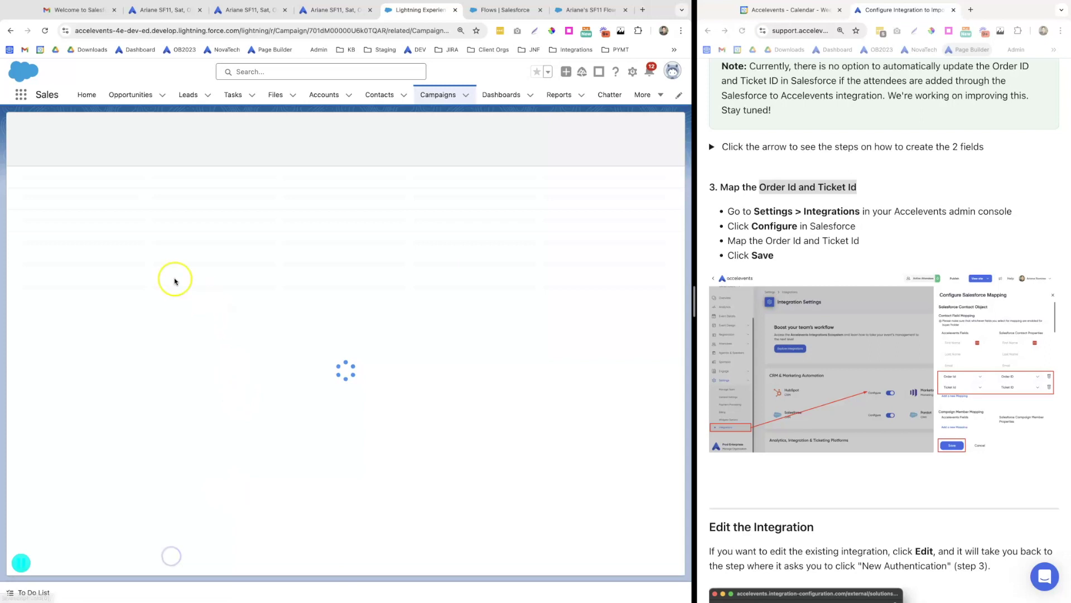
left_click(237, 191)
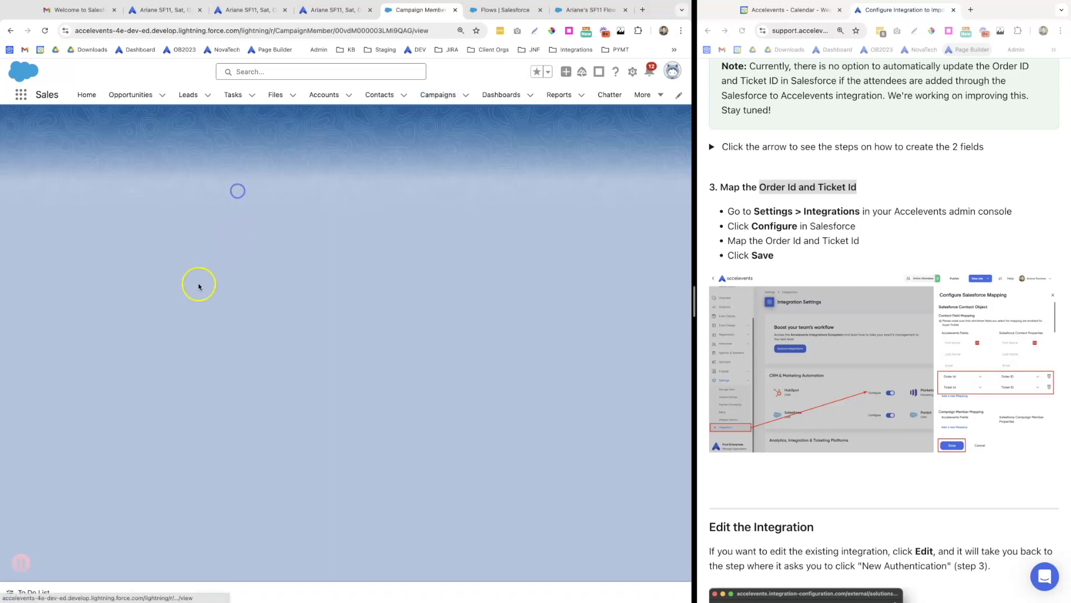
left_click(138, 352)
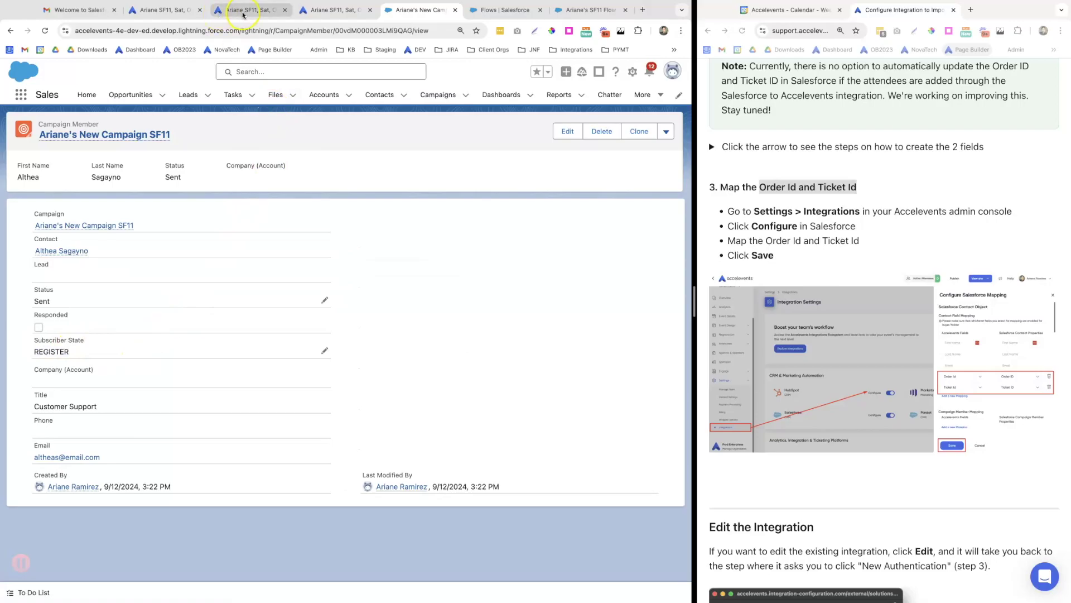
Check the first attendee in on Accelevents Check In Attendees and return to the member record
left_click(243, 11)
left_click(58, 423)
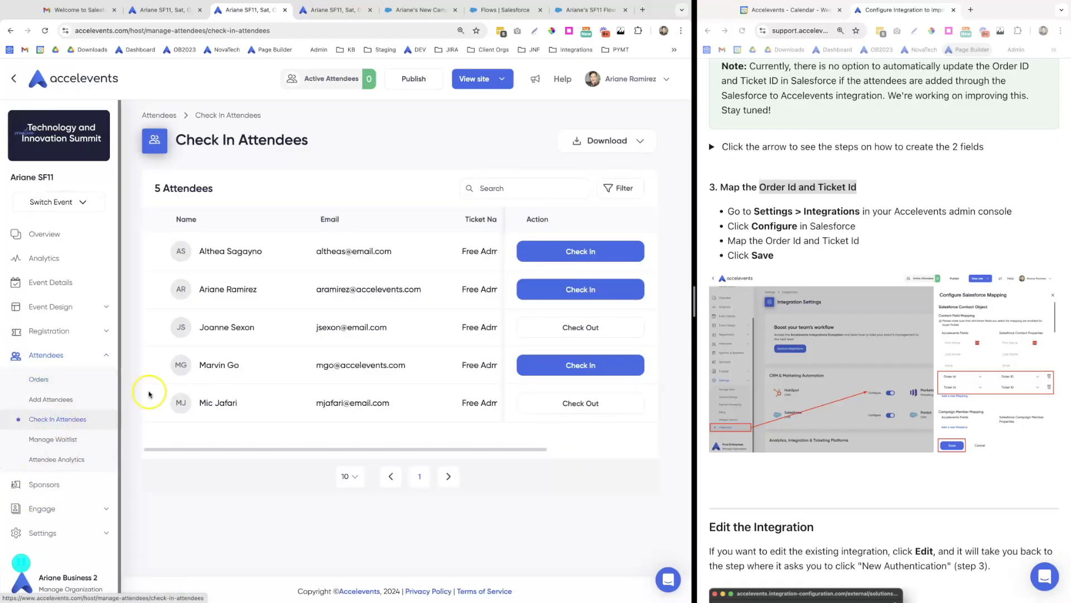
left_click(579, 252)
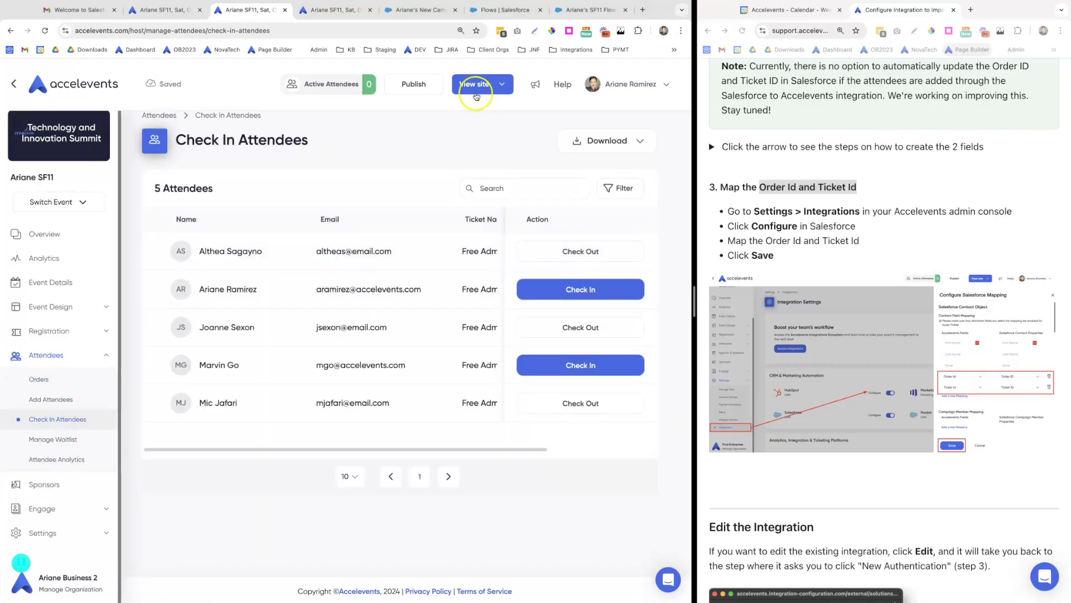
left_click(421, 11)
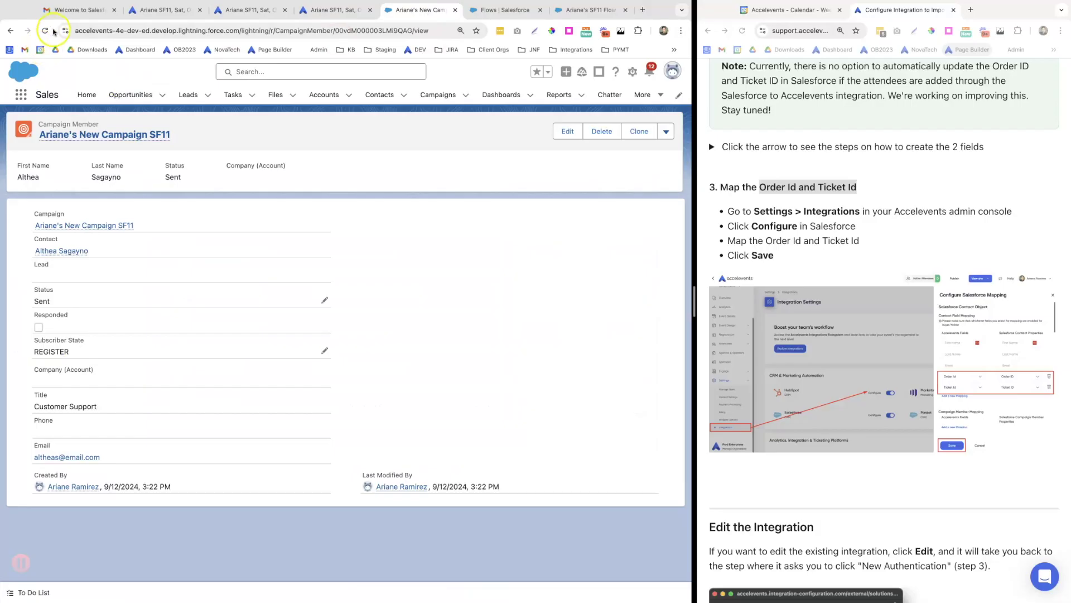